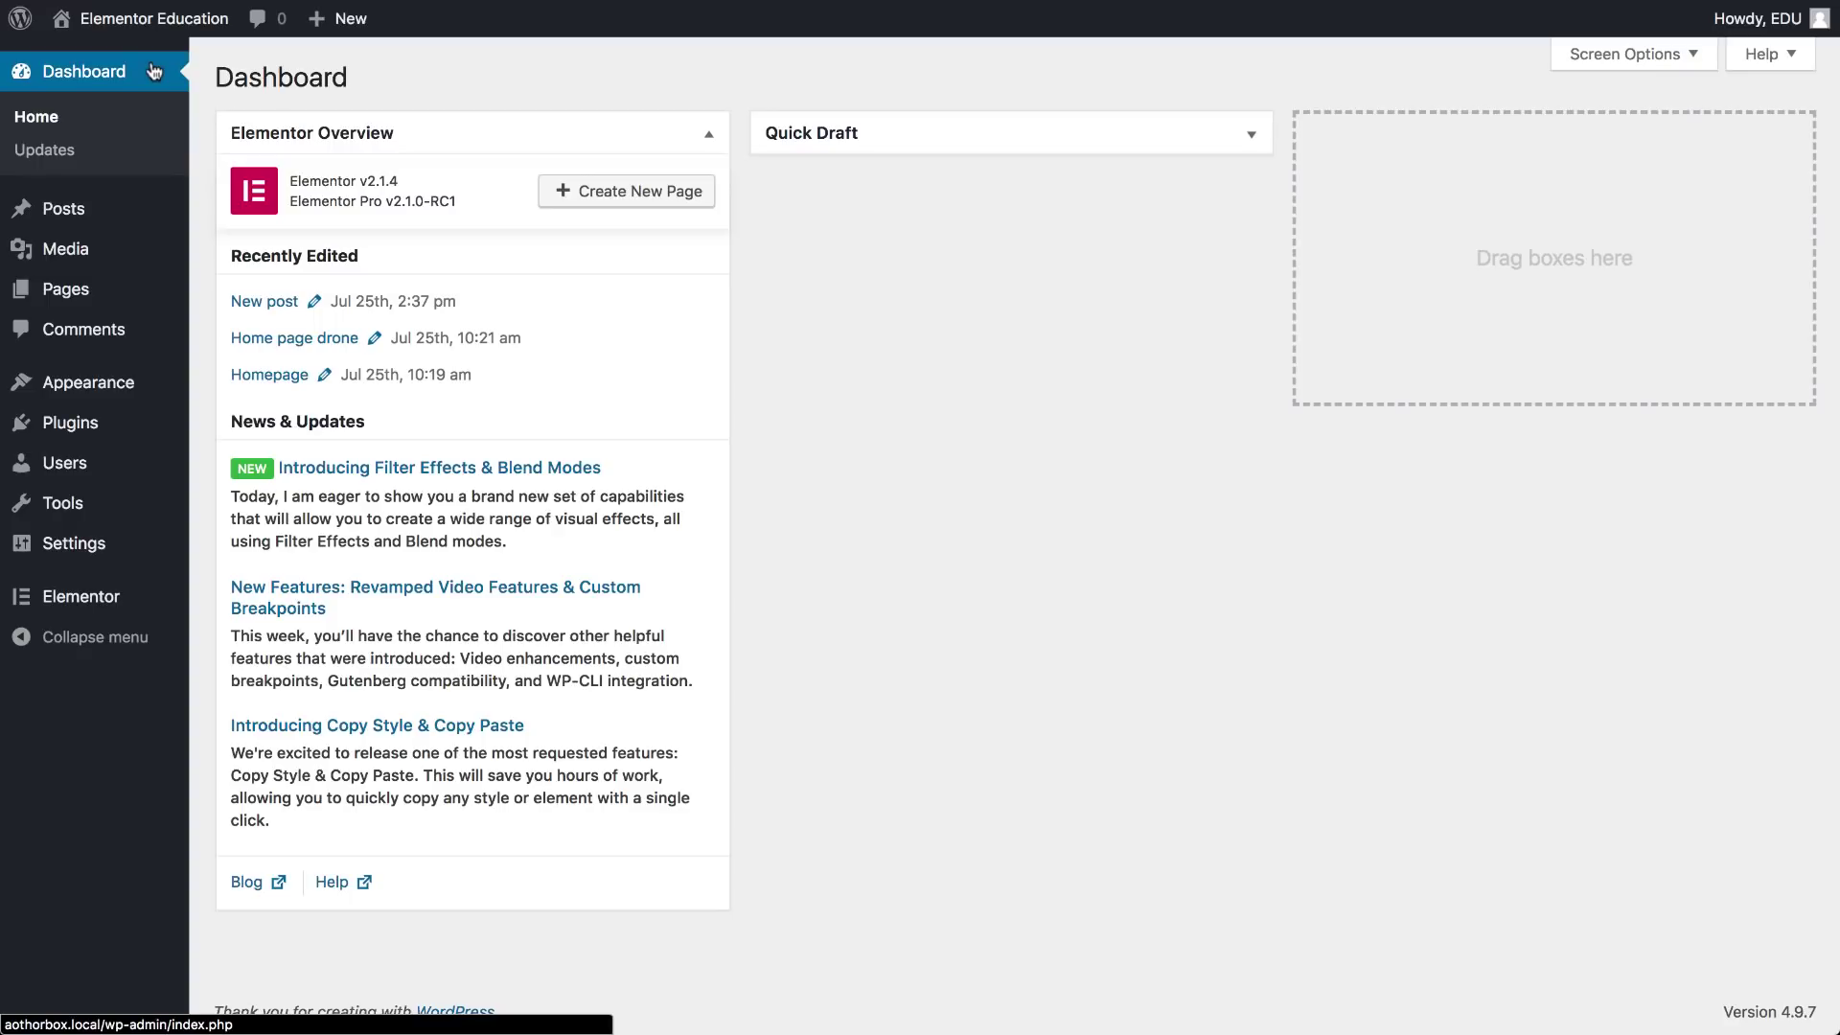
# Add a new WordPress page titled 'my first page' and launch it in the Elementor editor.
pyautogui.moveTo(148, 296)
pyautogui.click(228, 326)
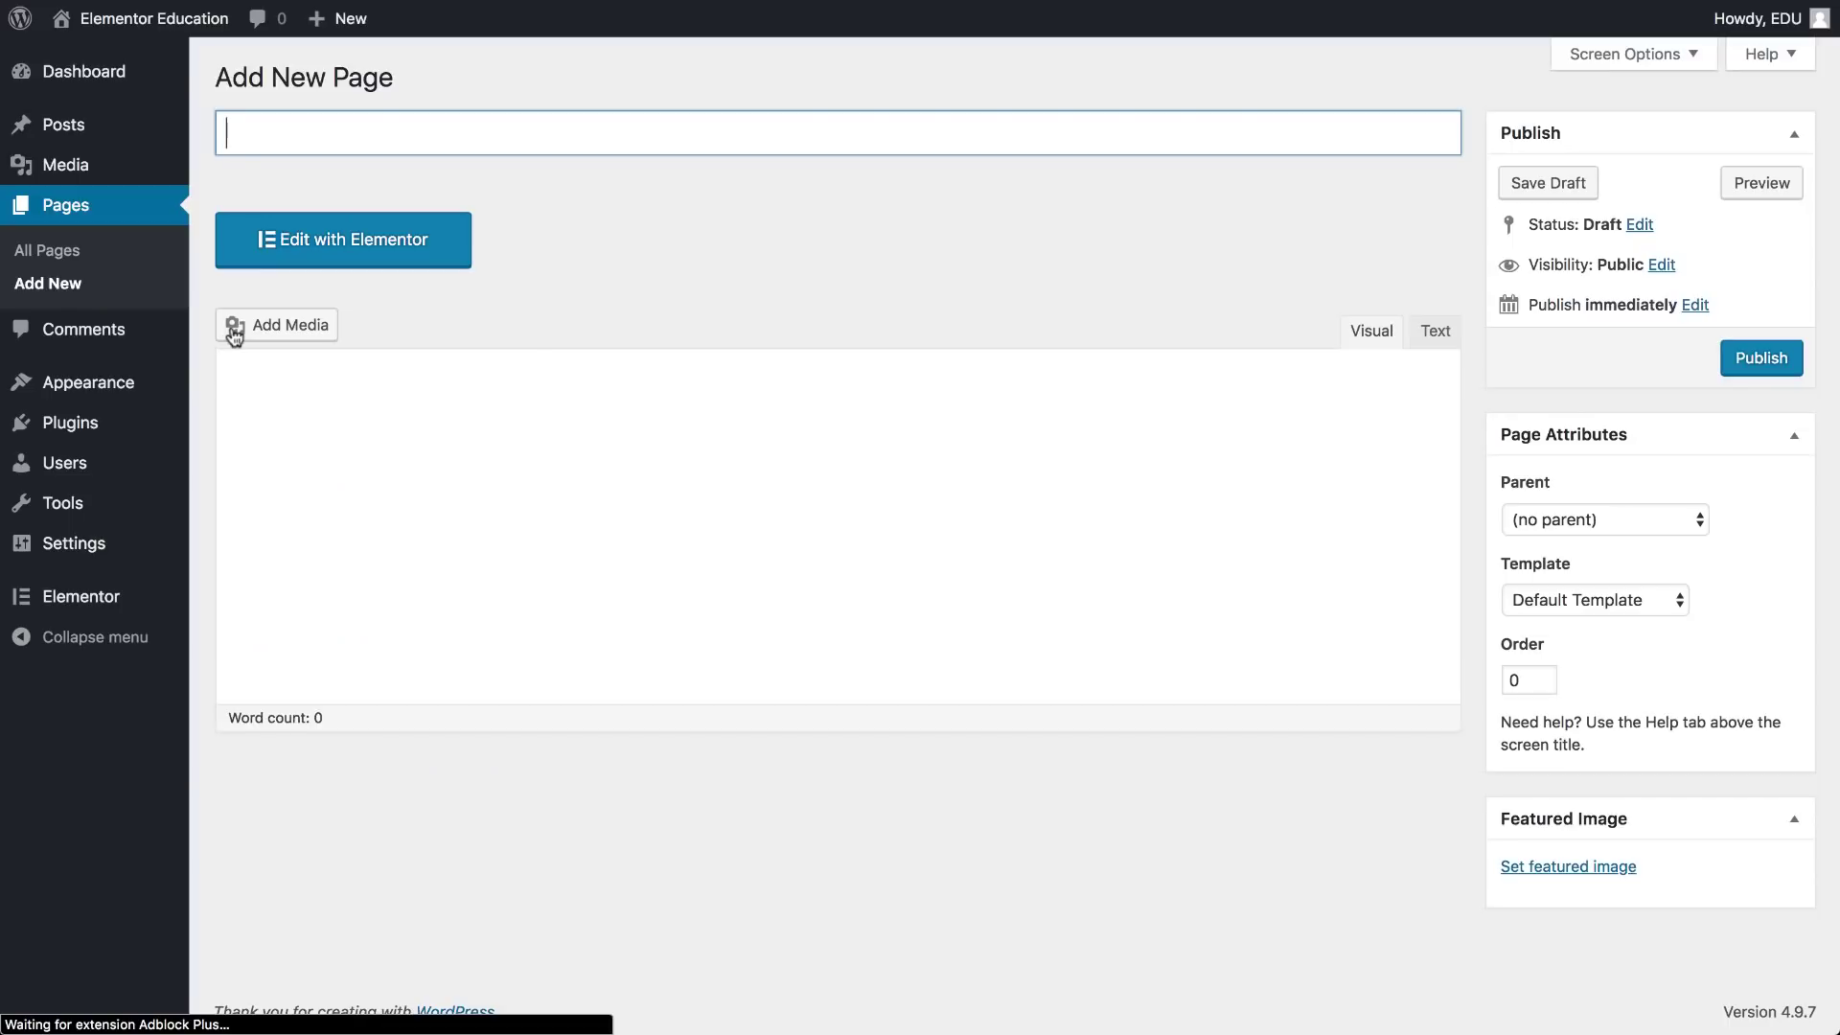
pyautogui.click(244, 133)
pyautogui.write('my first page')
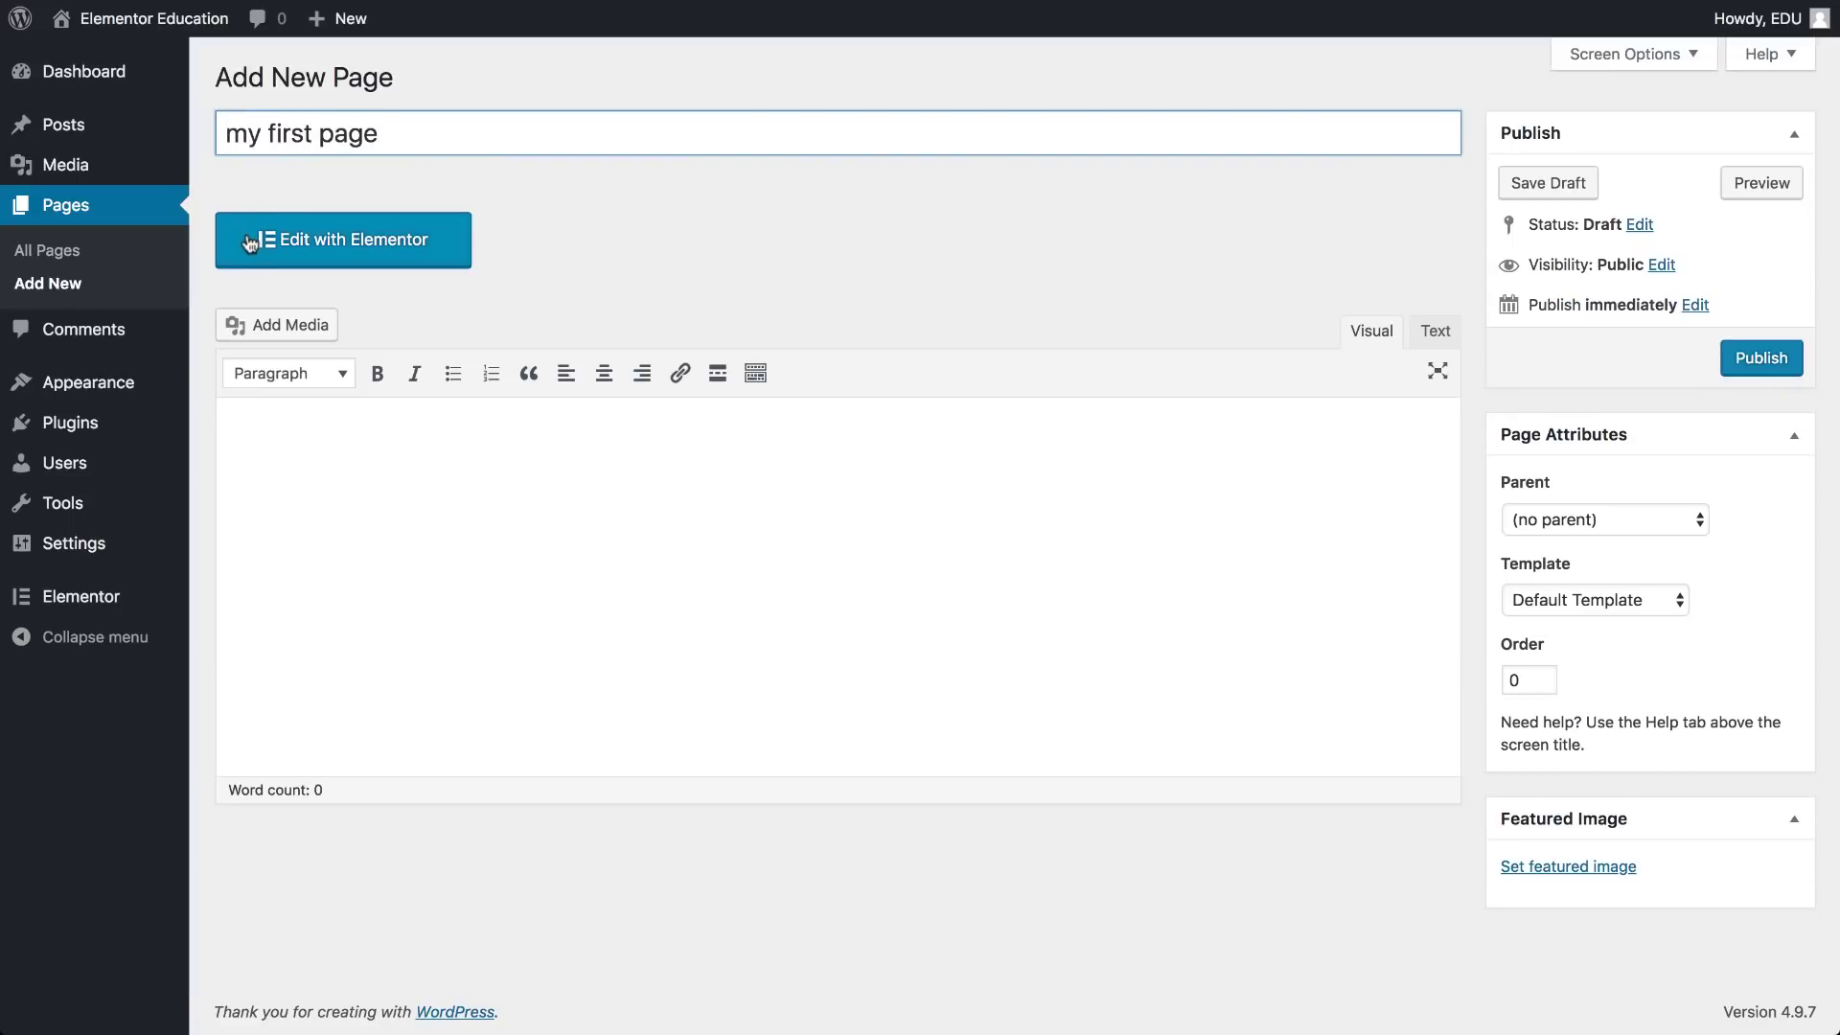
pyautogui.click(249, 245)
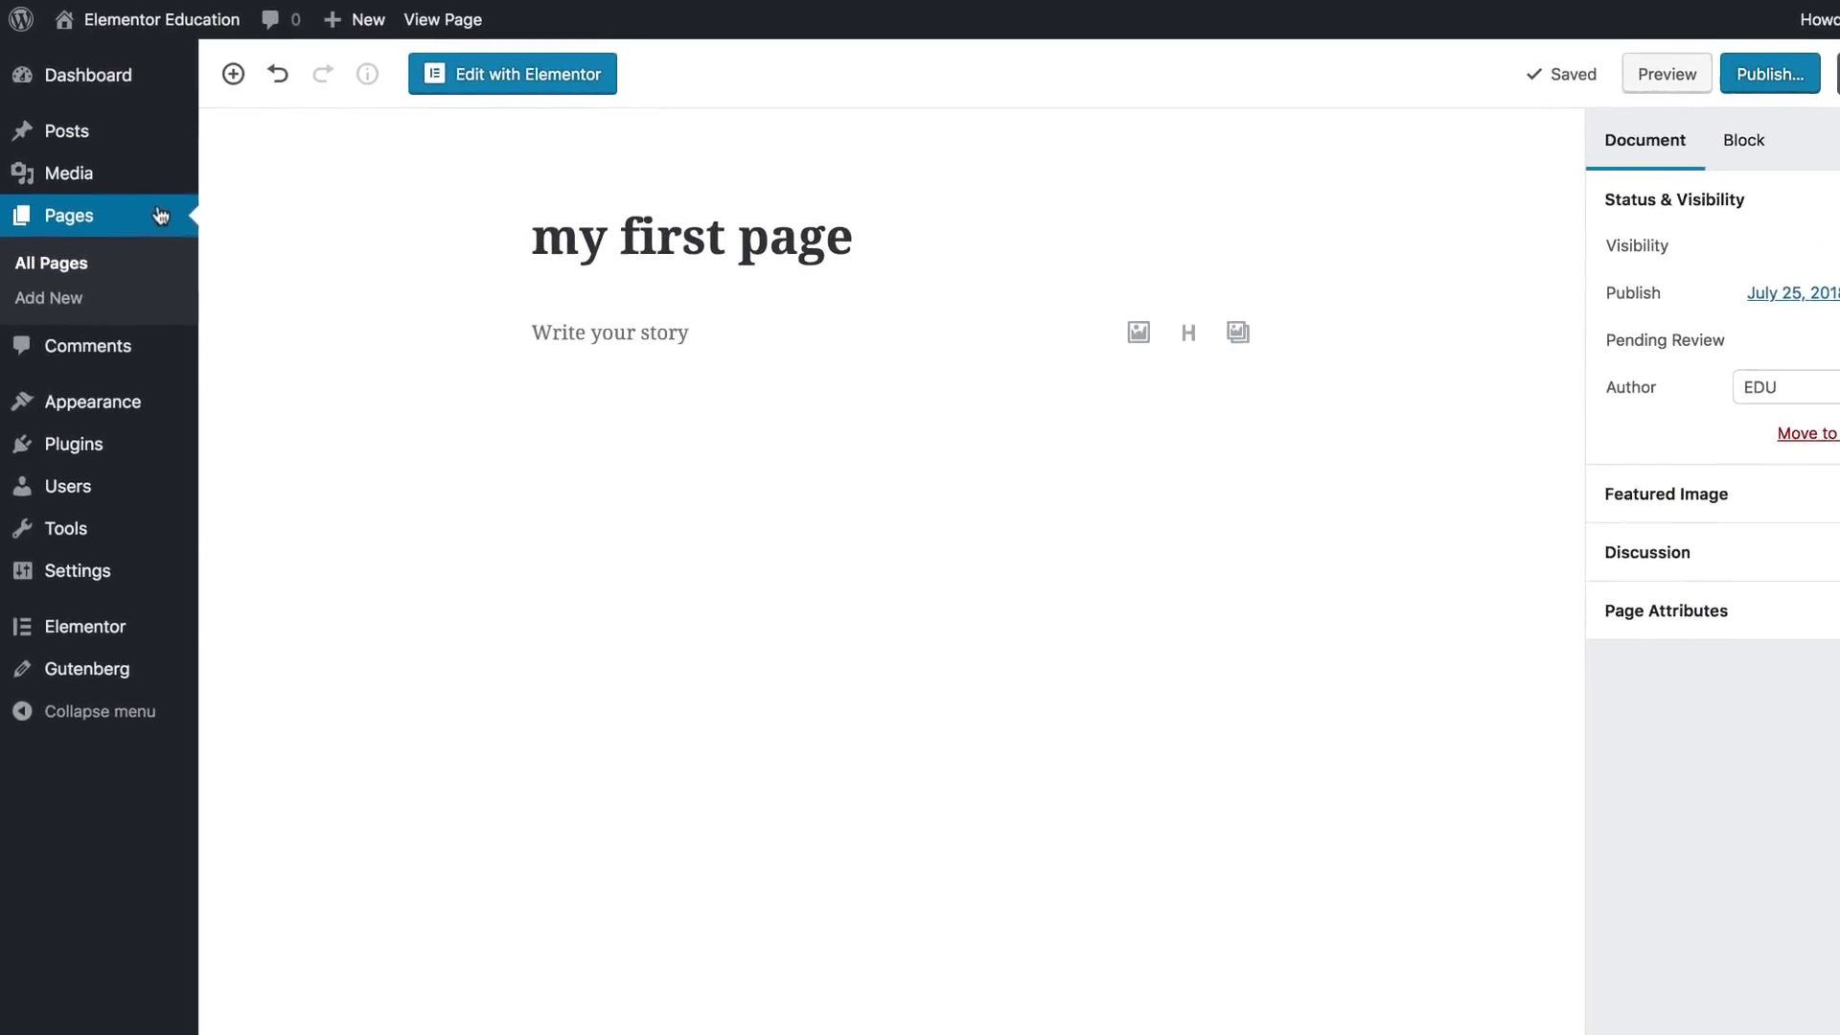
pyautogui.click(481, 96)
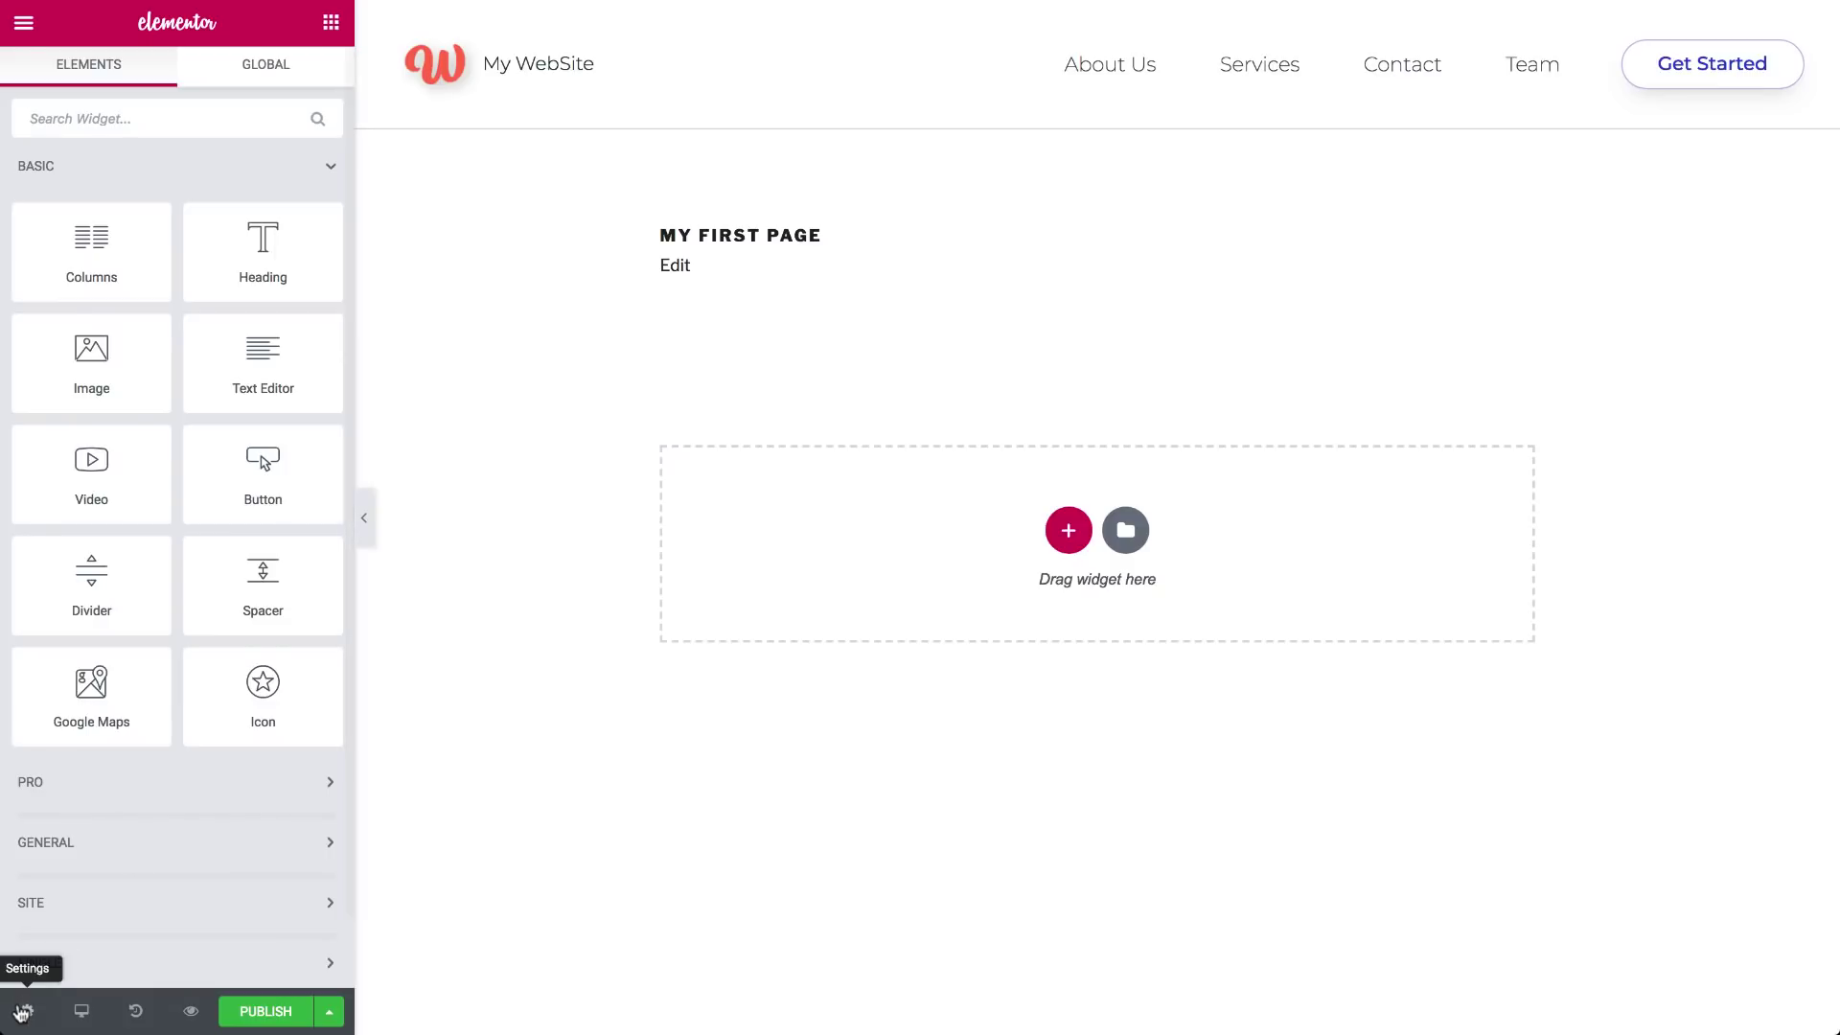
# Switch the page layout to Elementor Full Width in the page settings.
pyautogui.click(22, 1012)
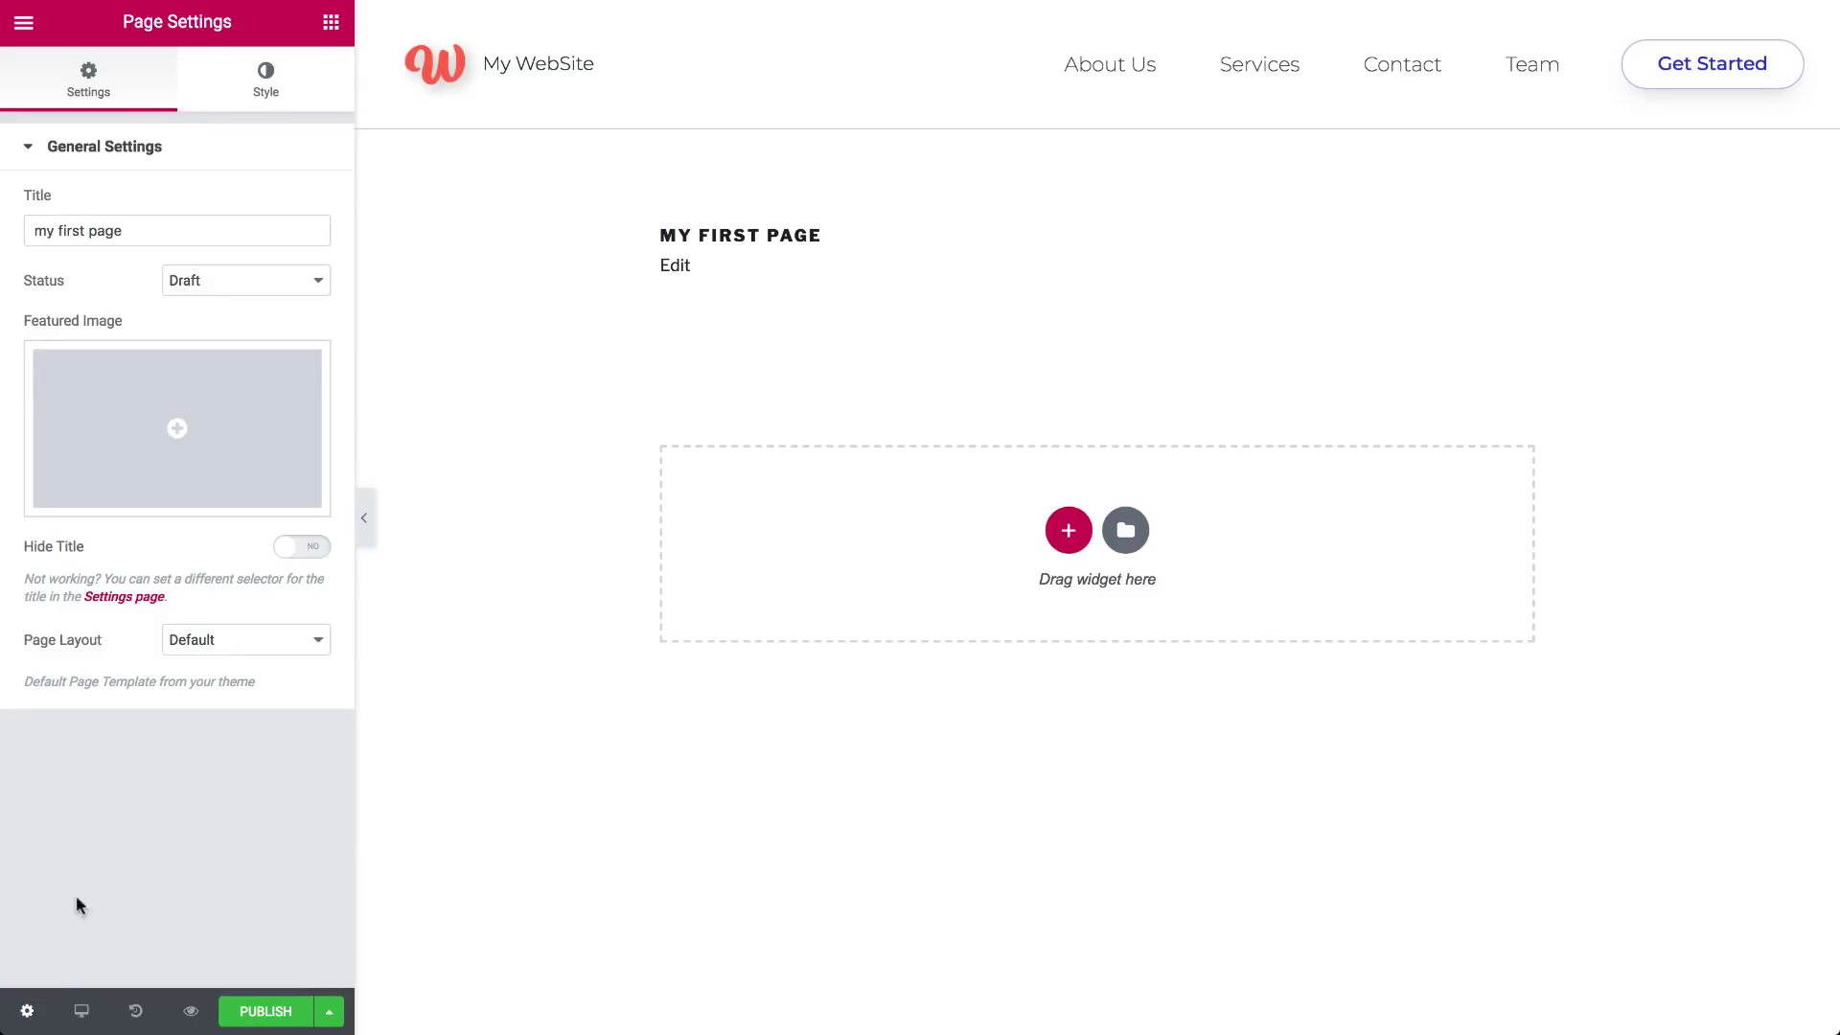
pyautogui.click(227, 651)
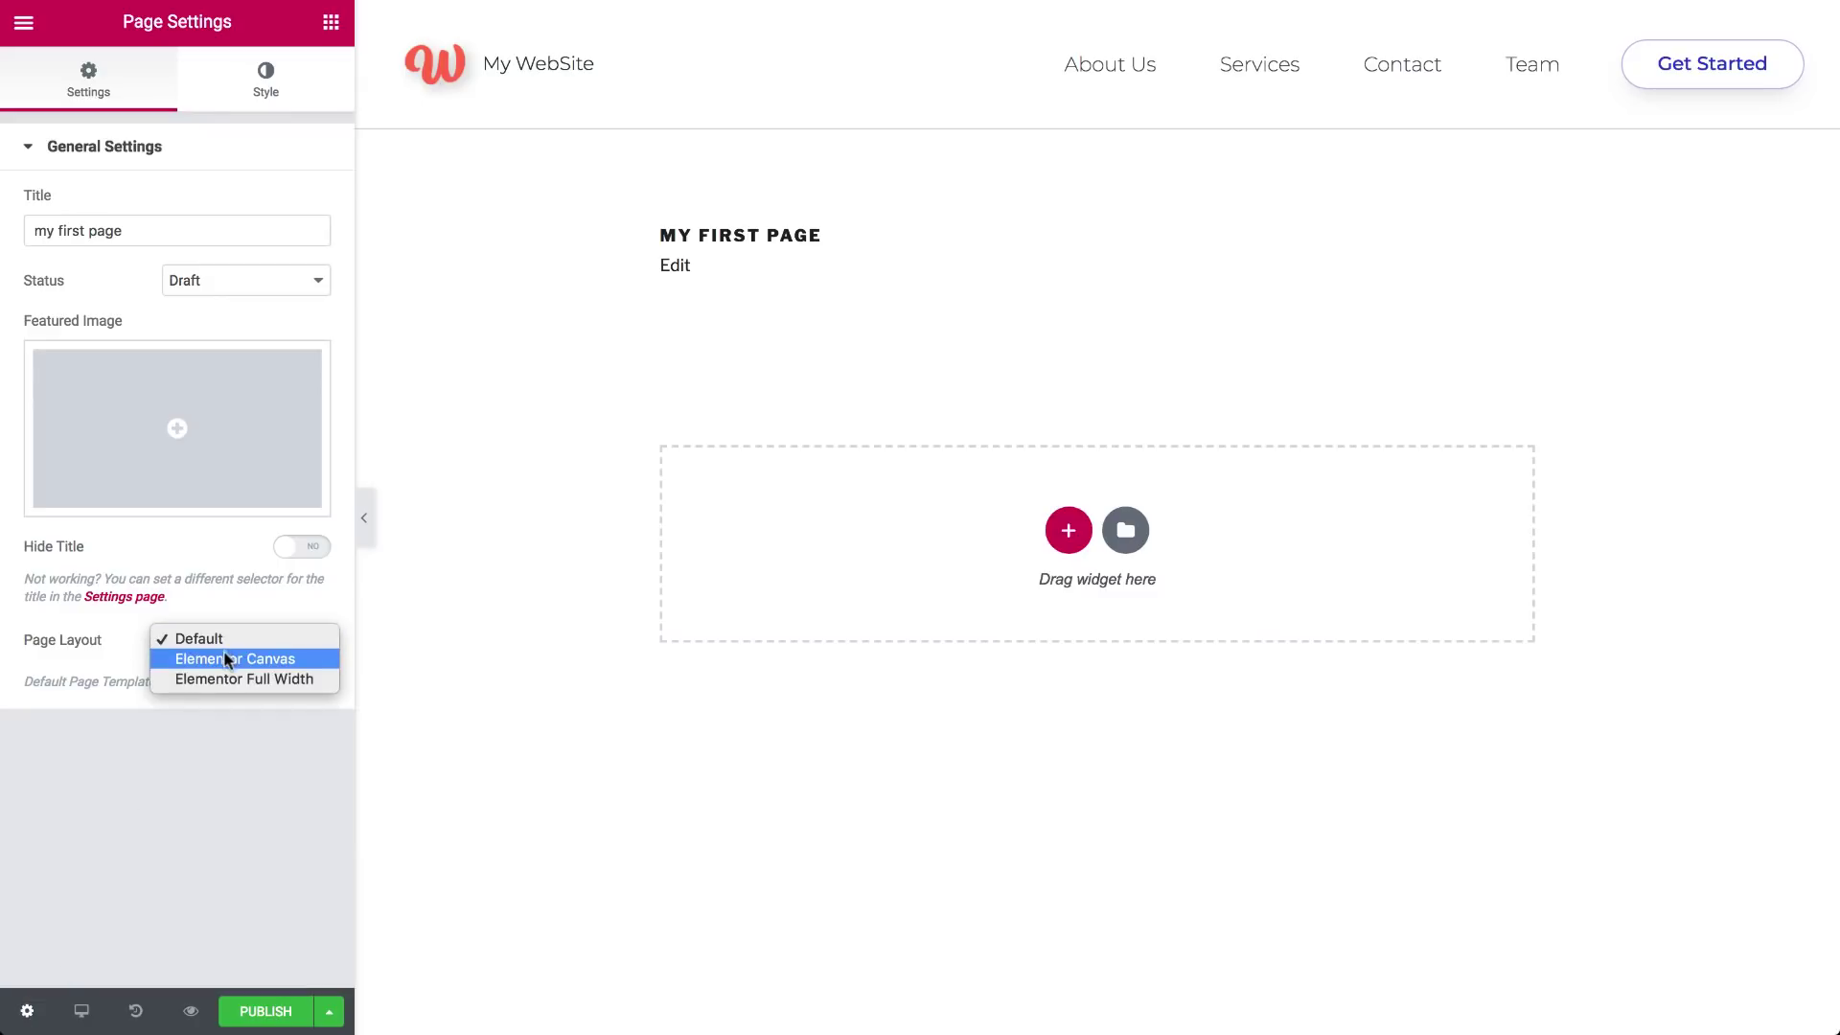
pyautogui.click(230, 681)
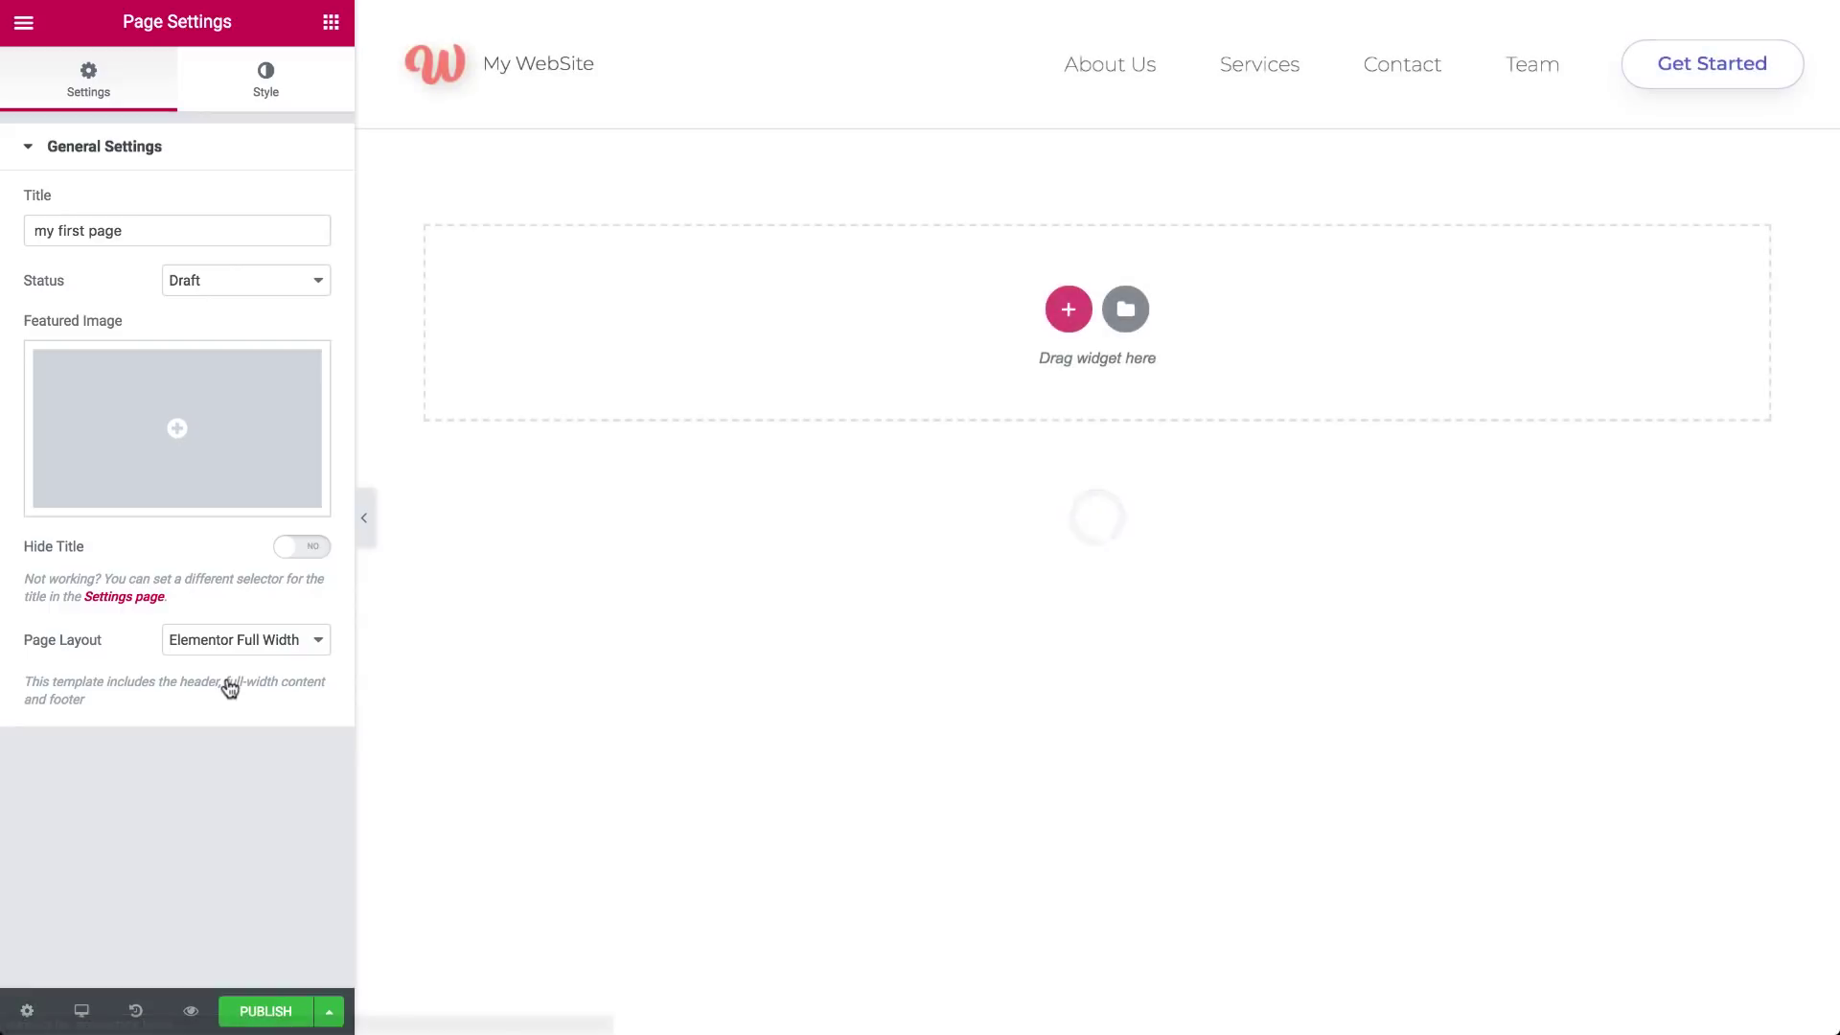
pyautogui.click(331, 23)
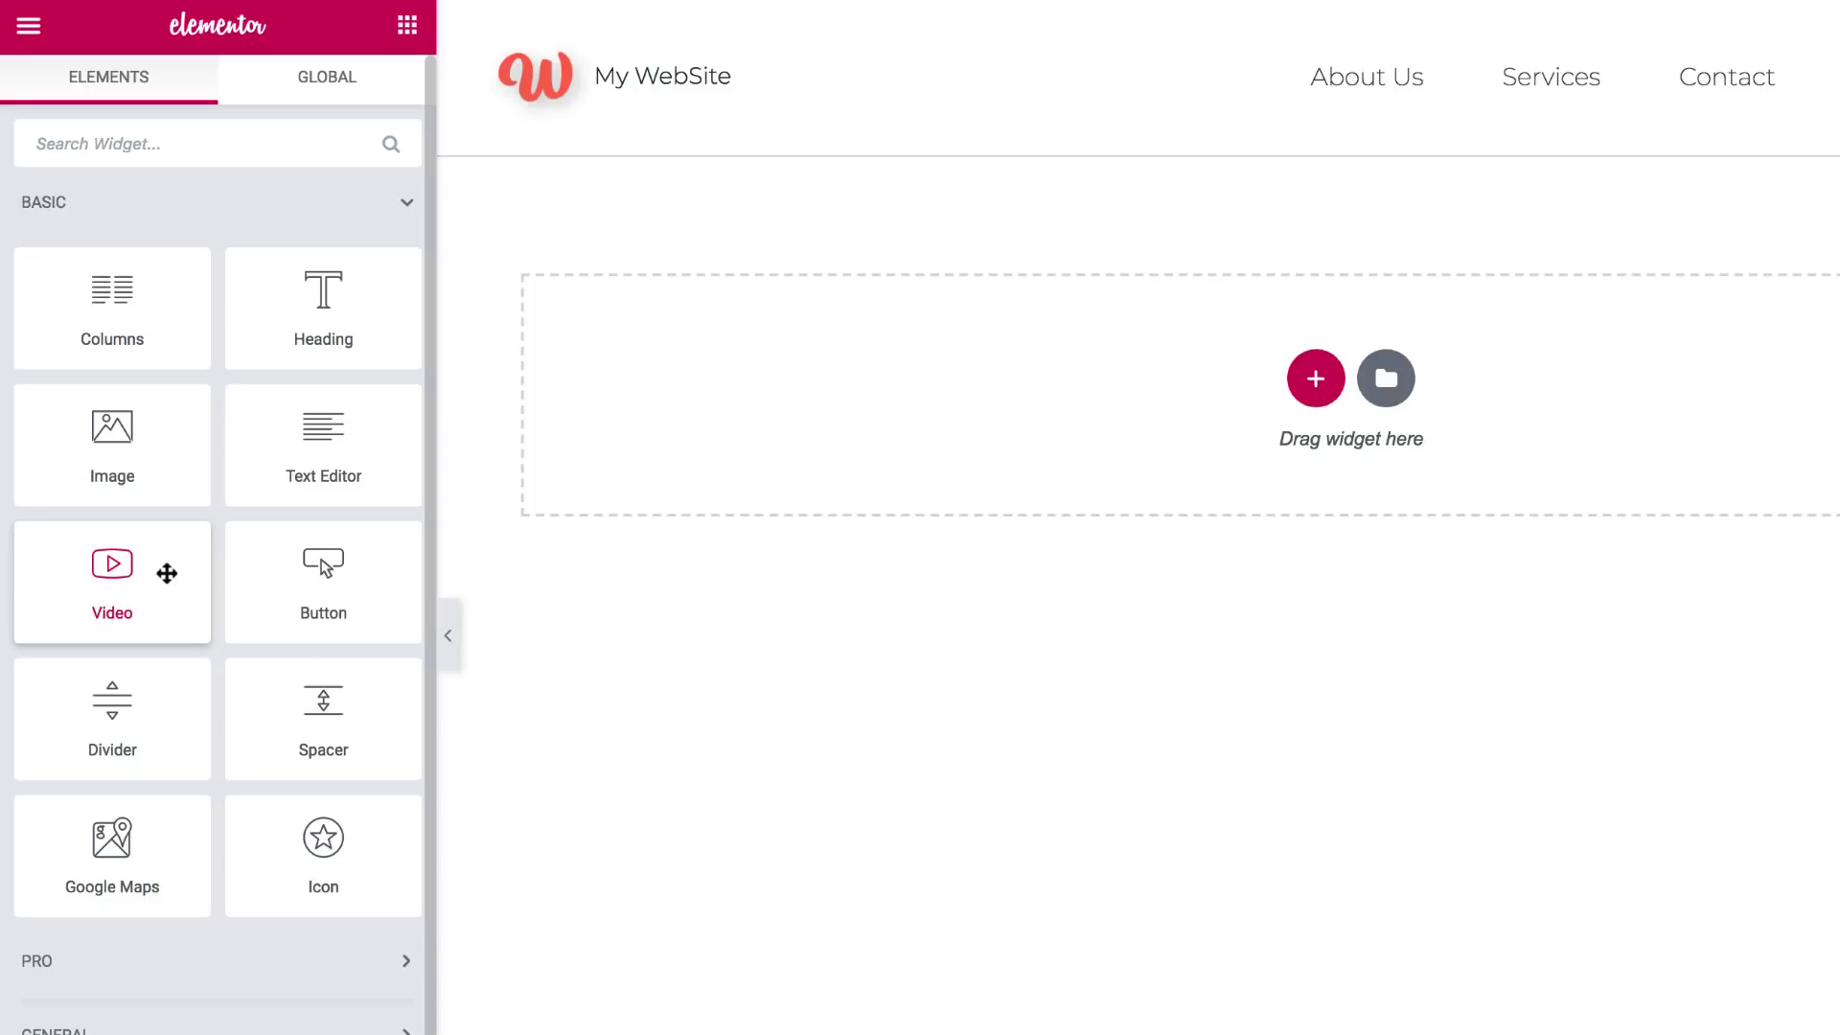
# Search widgets for 'playe', clear the search, and dismiss the column structure picker.
pyautogui.write('player')
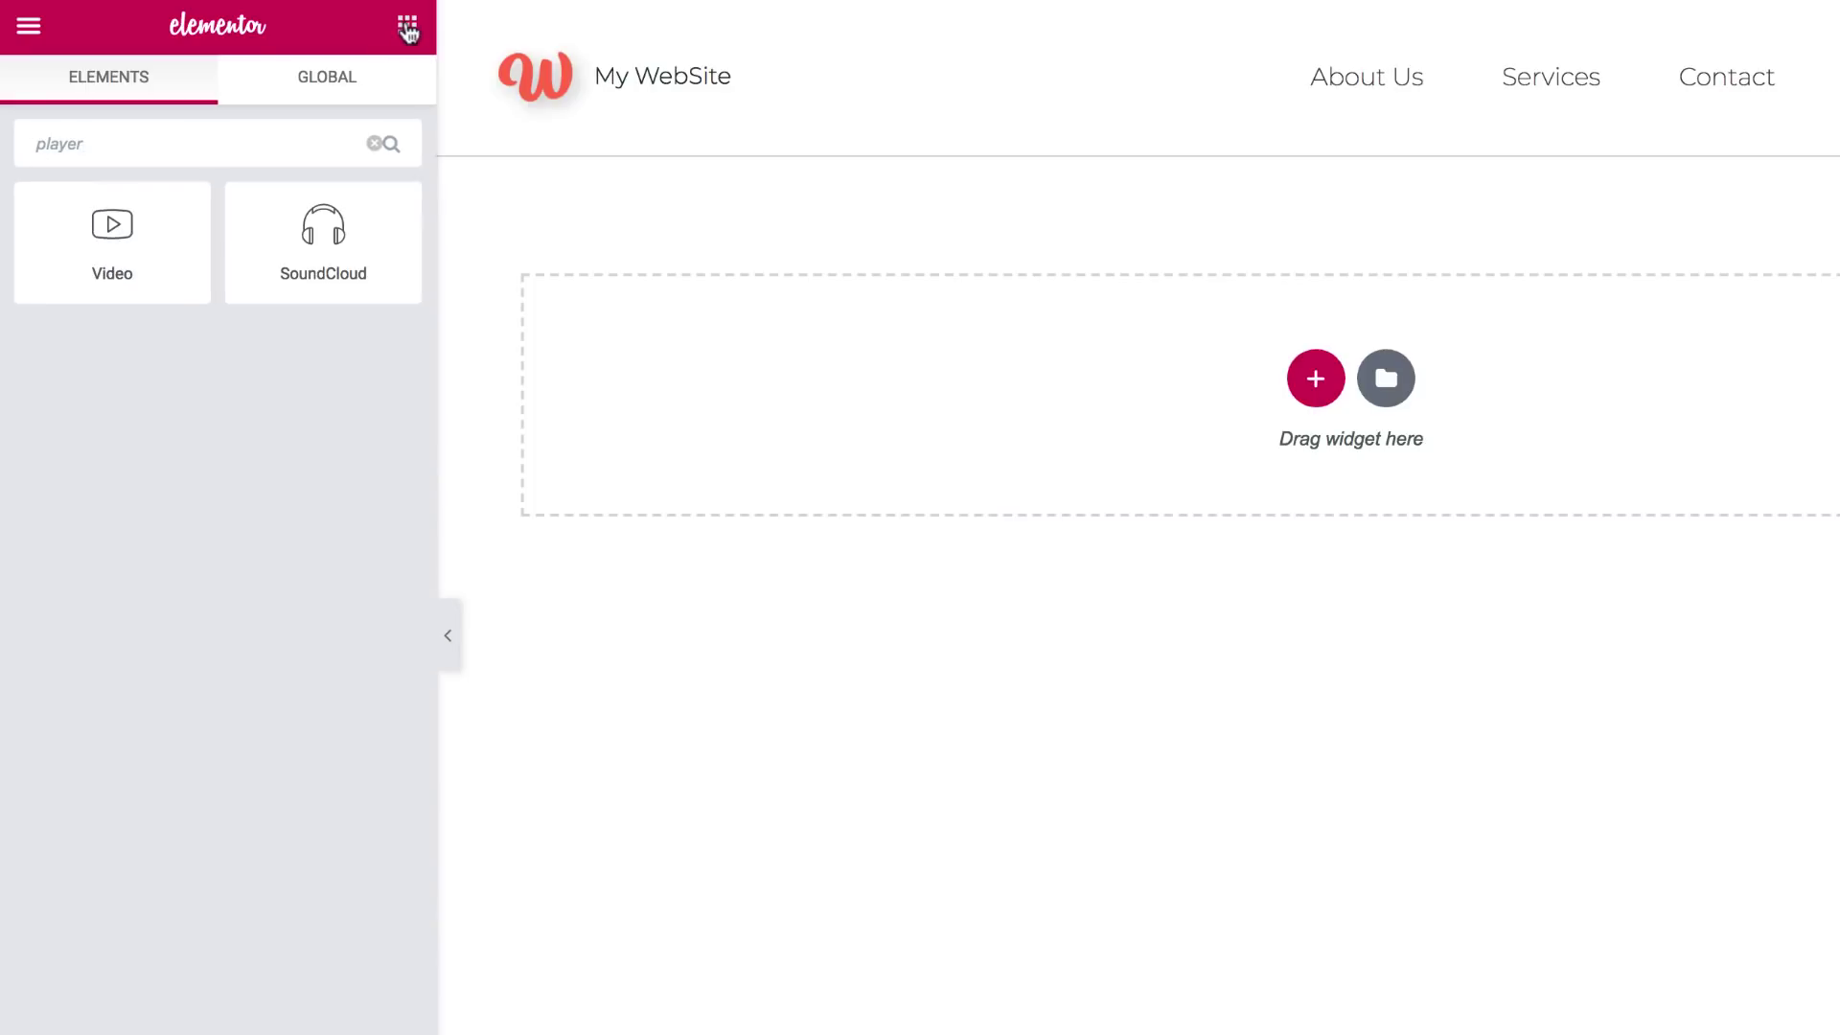
pyautogui.click(408, 28)
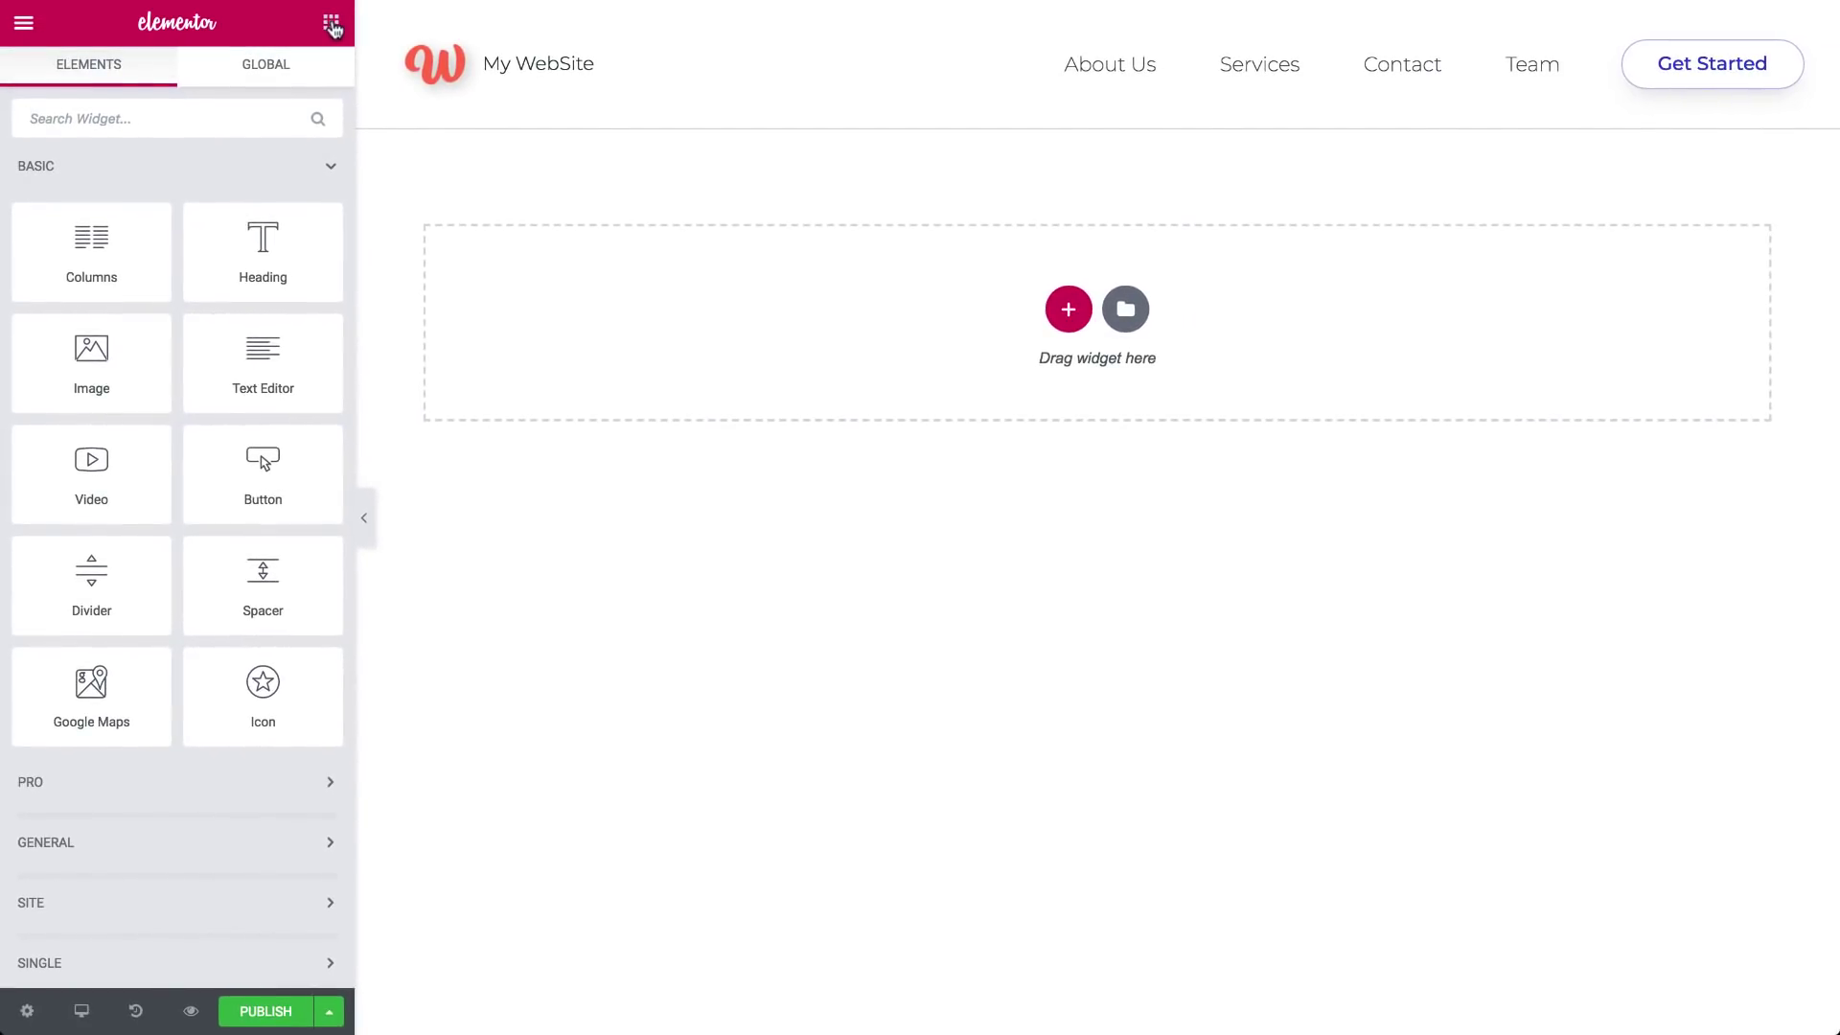
pyautogui.click(1054, 309)
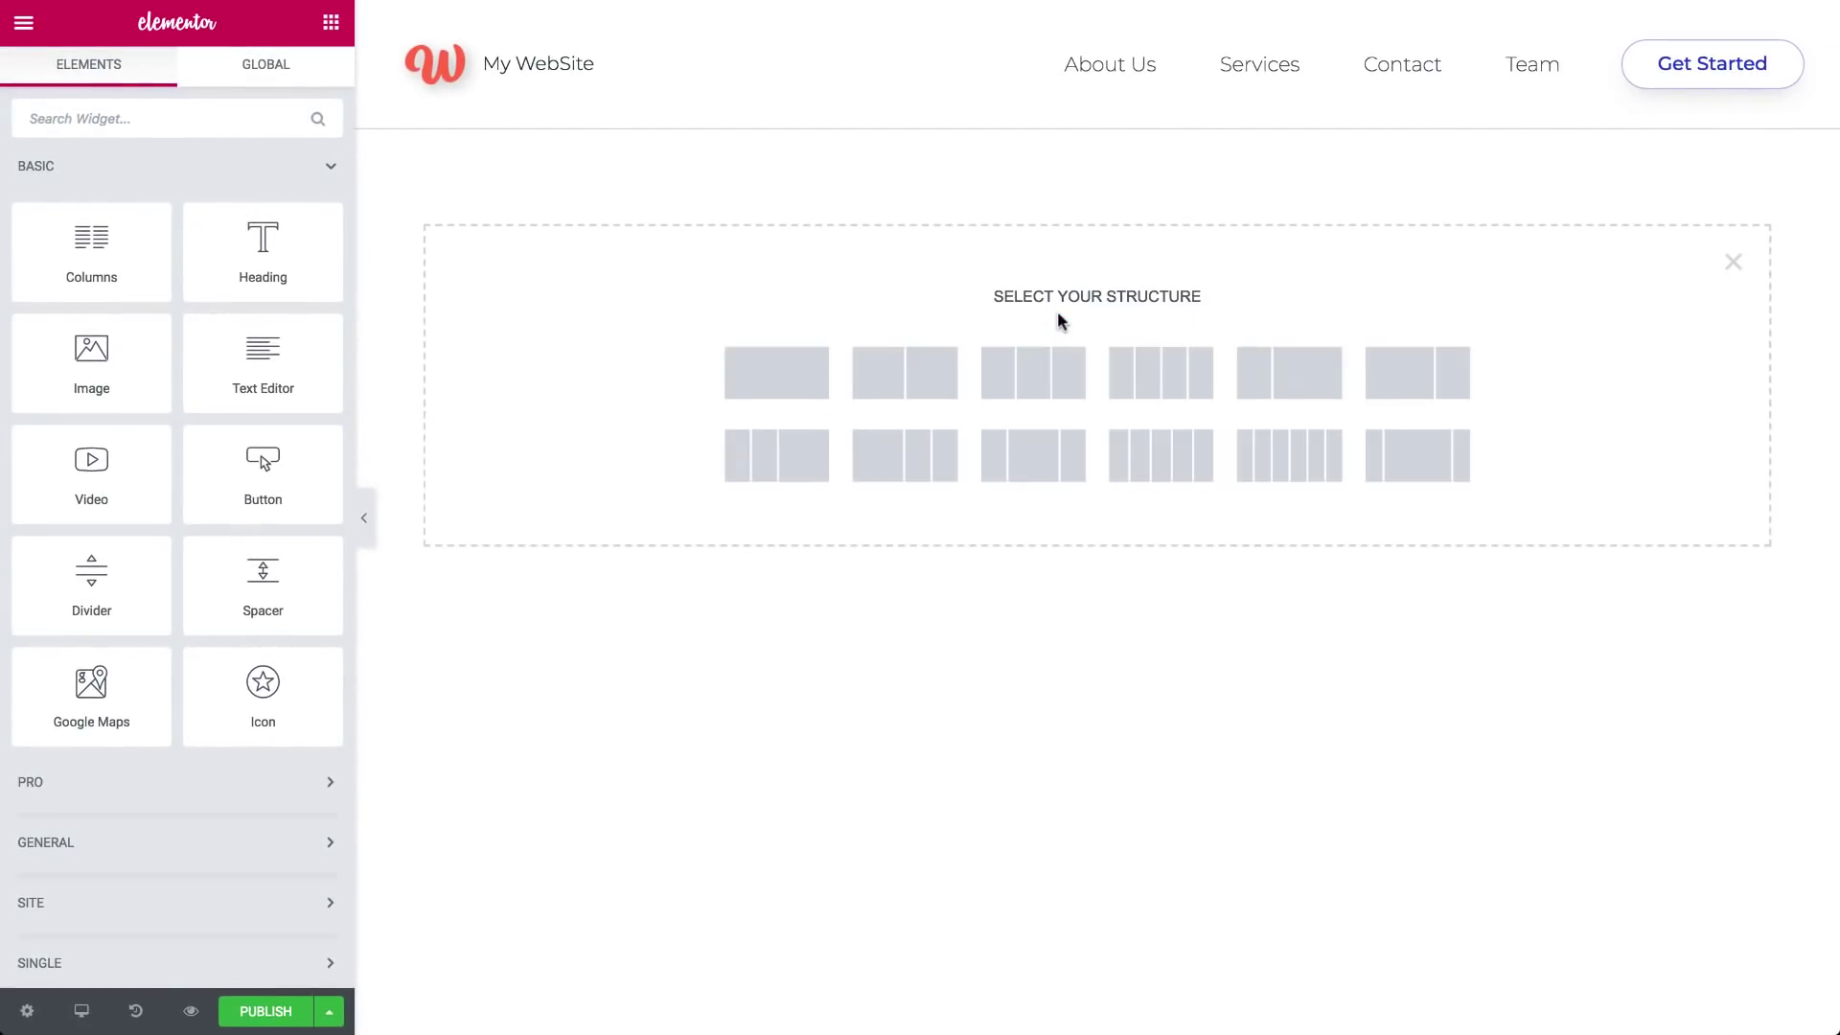
pyautogui.click(1734, 262)
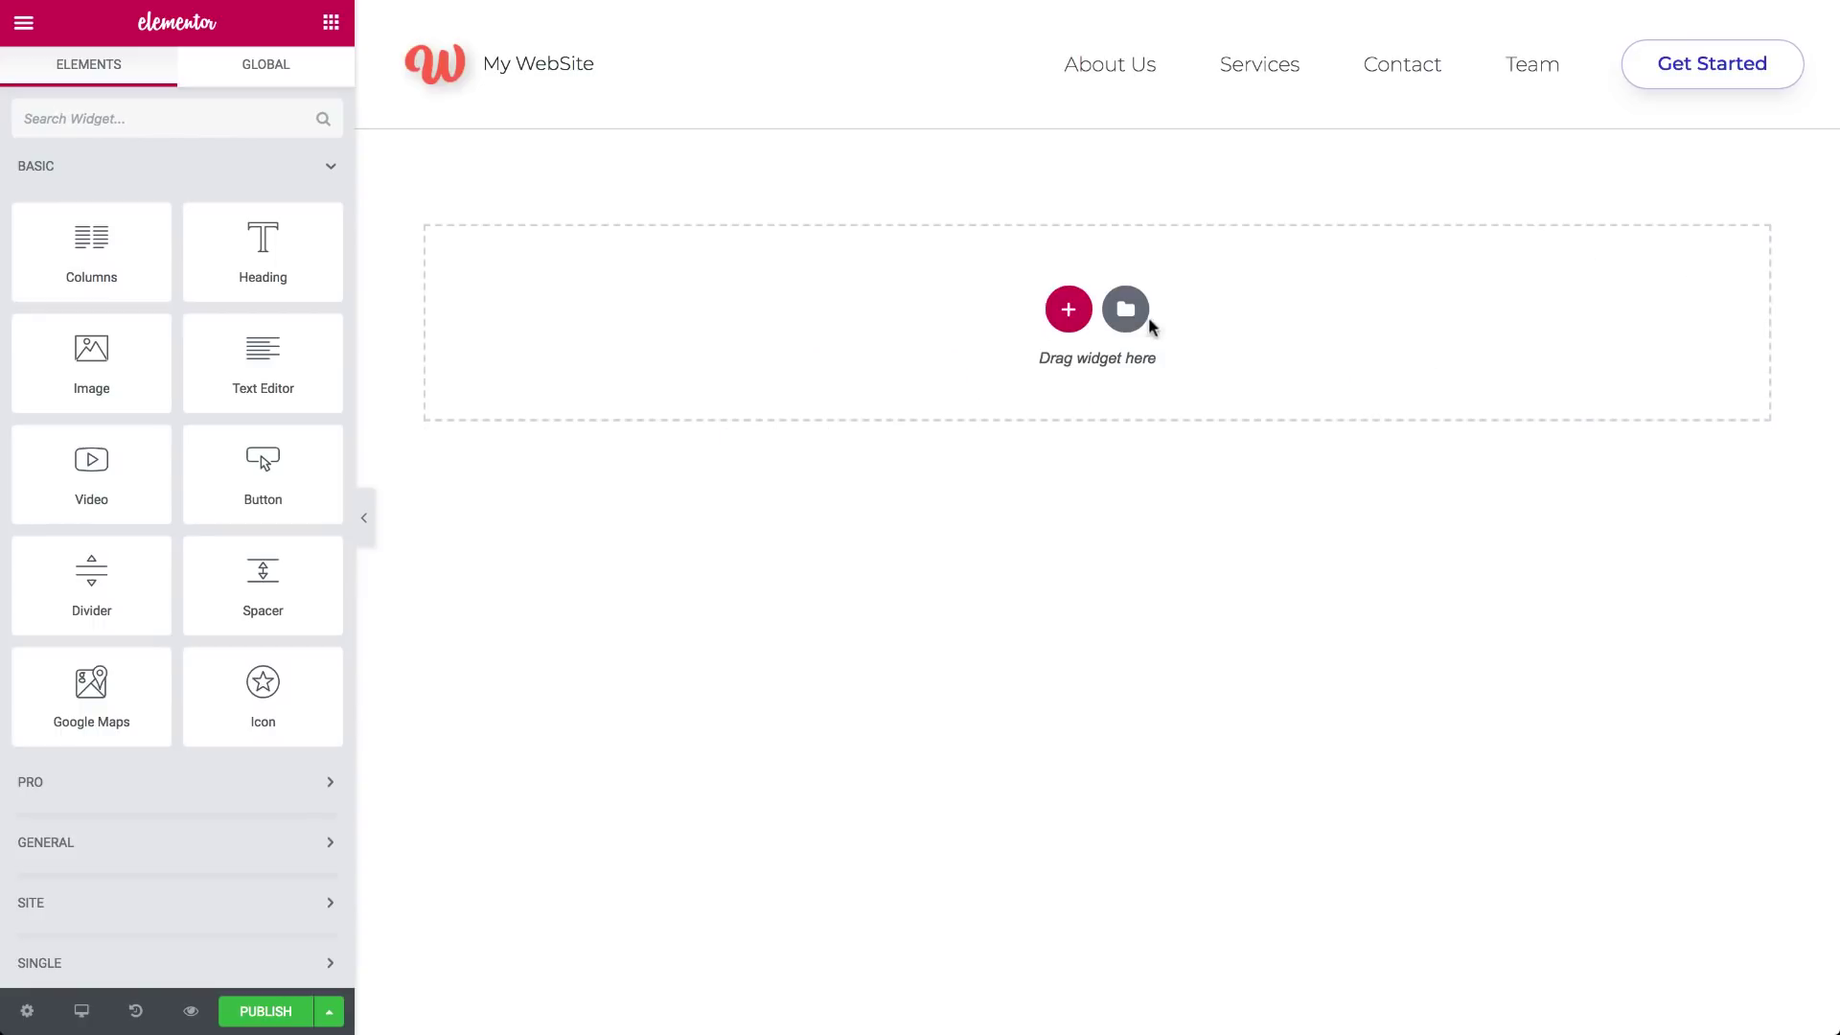
# Bring up the template library and scroll through the page templates.
pyautogui.click(1127, 311)
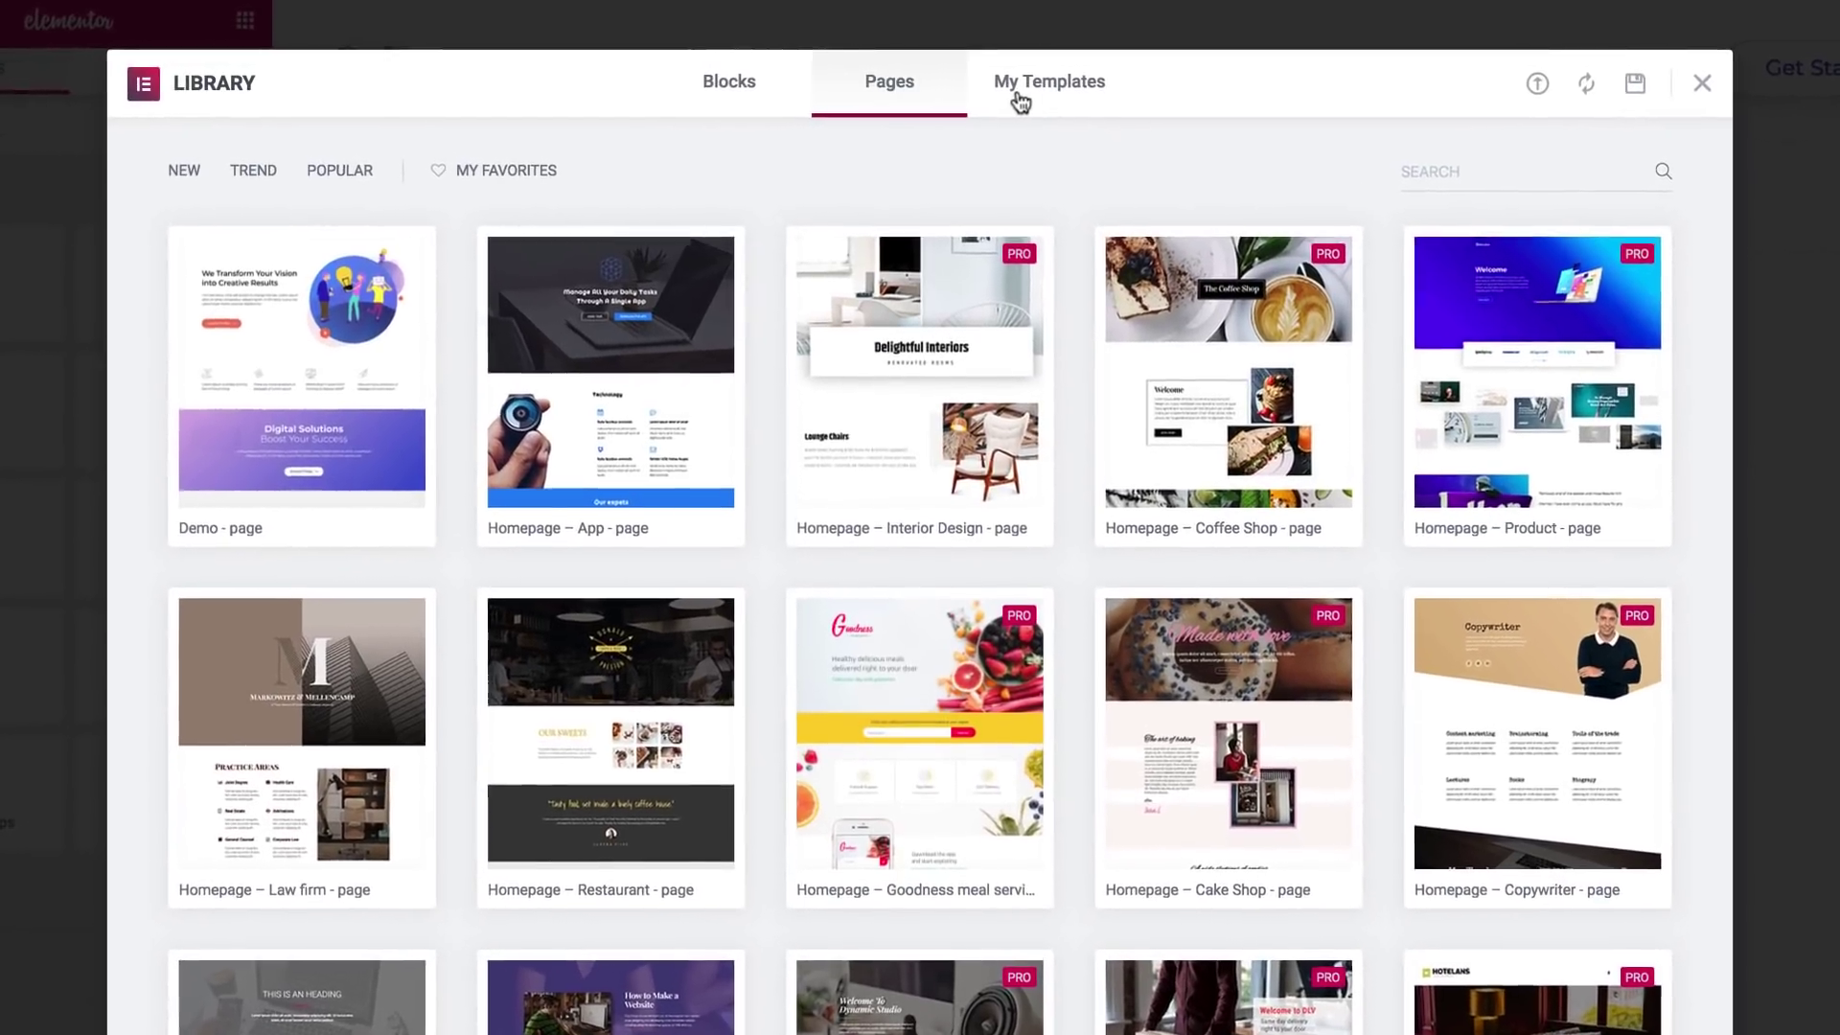
pyautogui.scroll(-3, 889, 97)
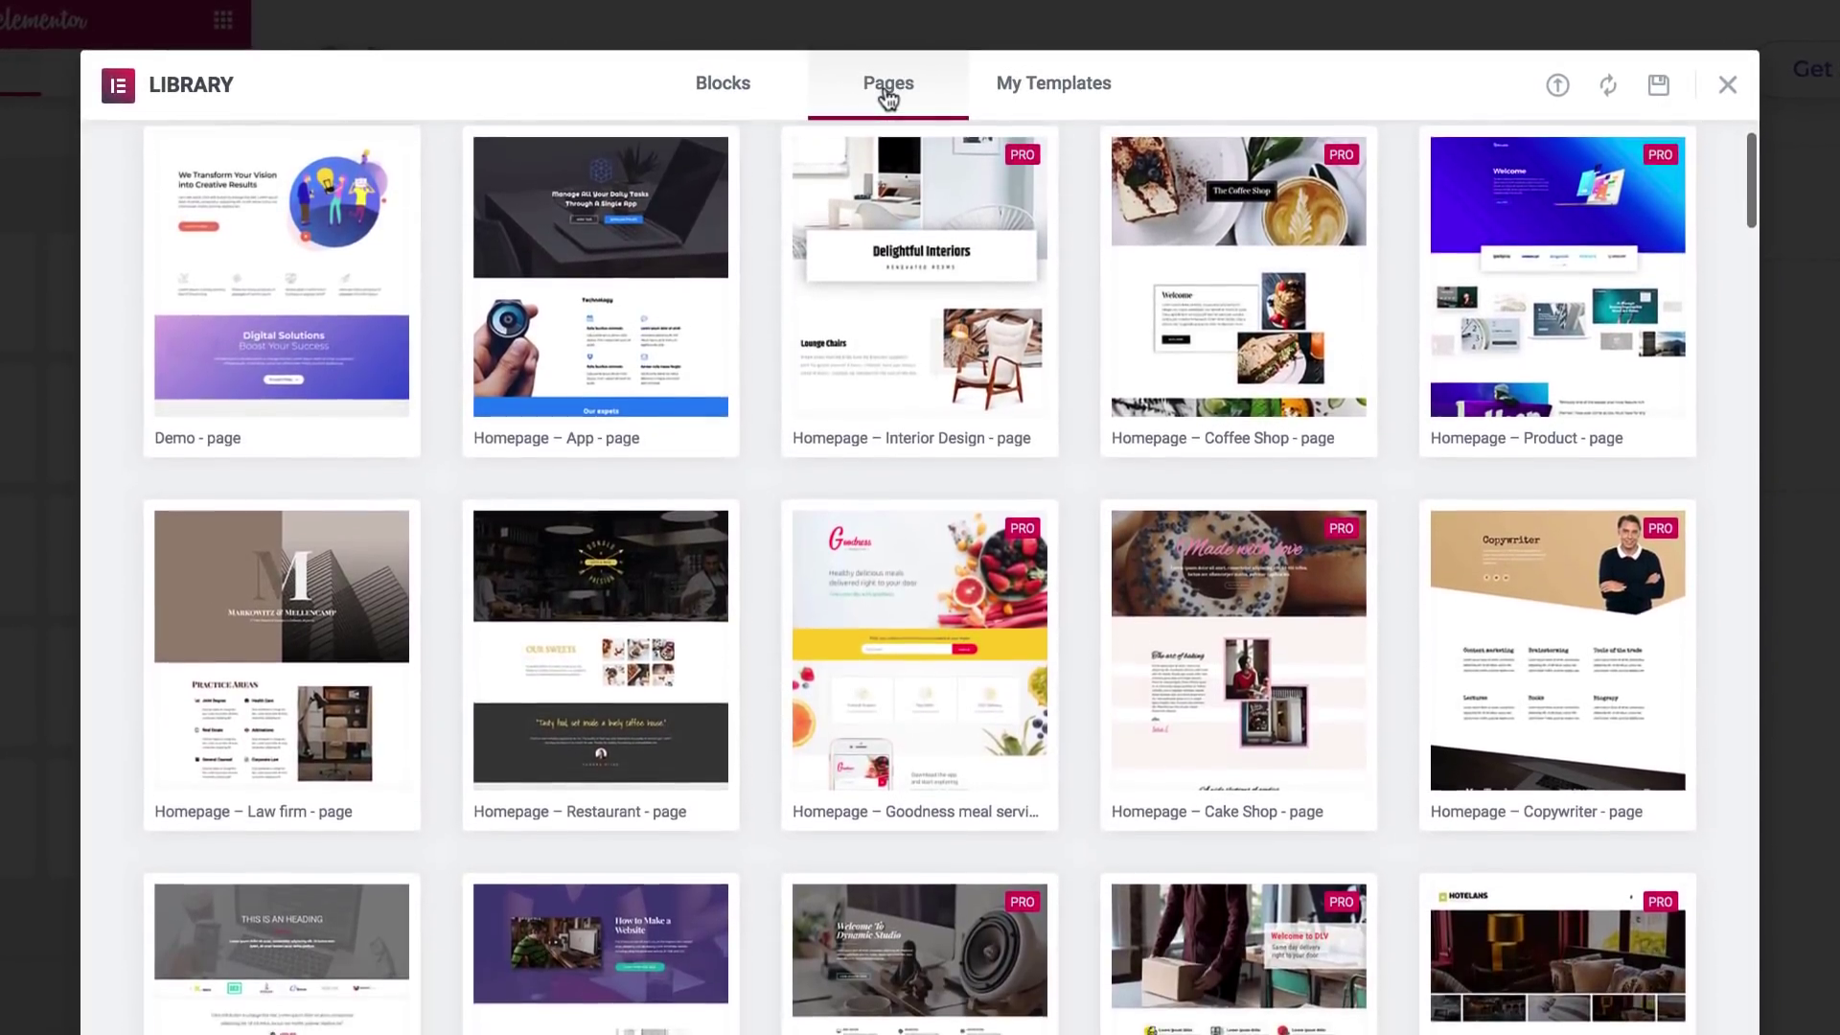
pyautogui.scroll(-2, 888, 95)
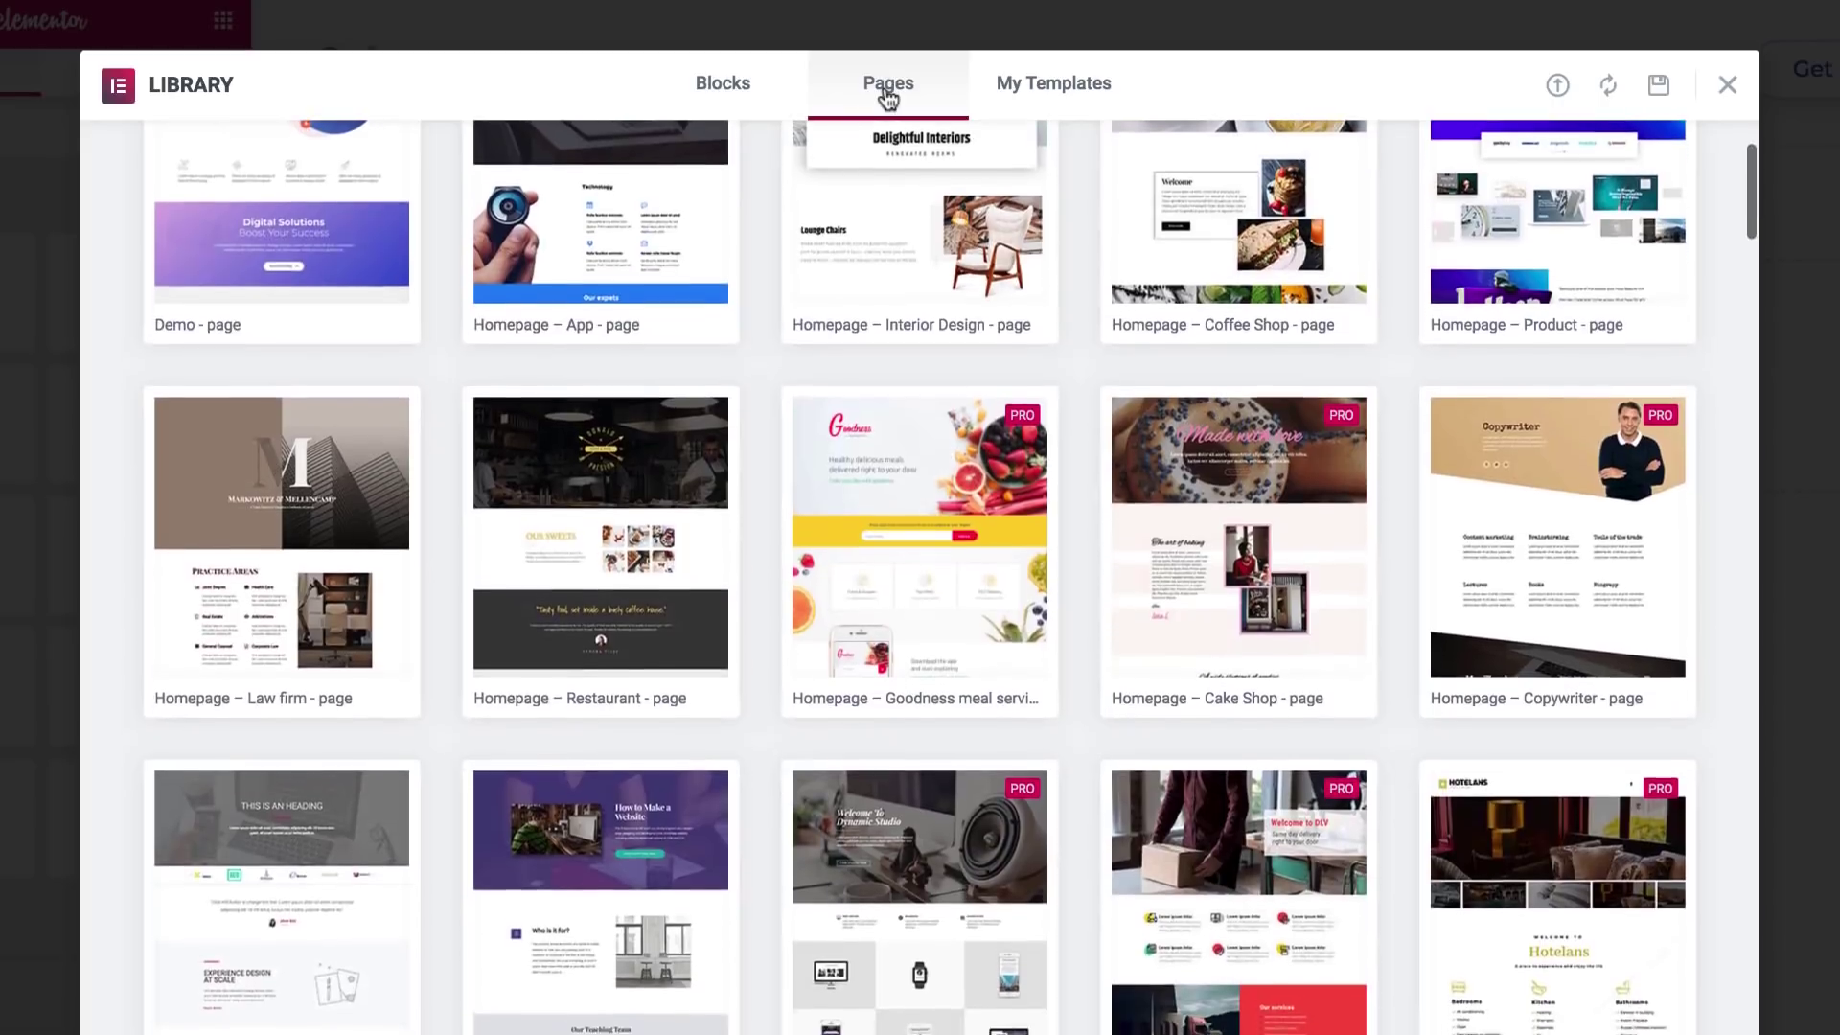
pyautogui.scroll(-2, 889, 96)
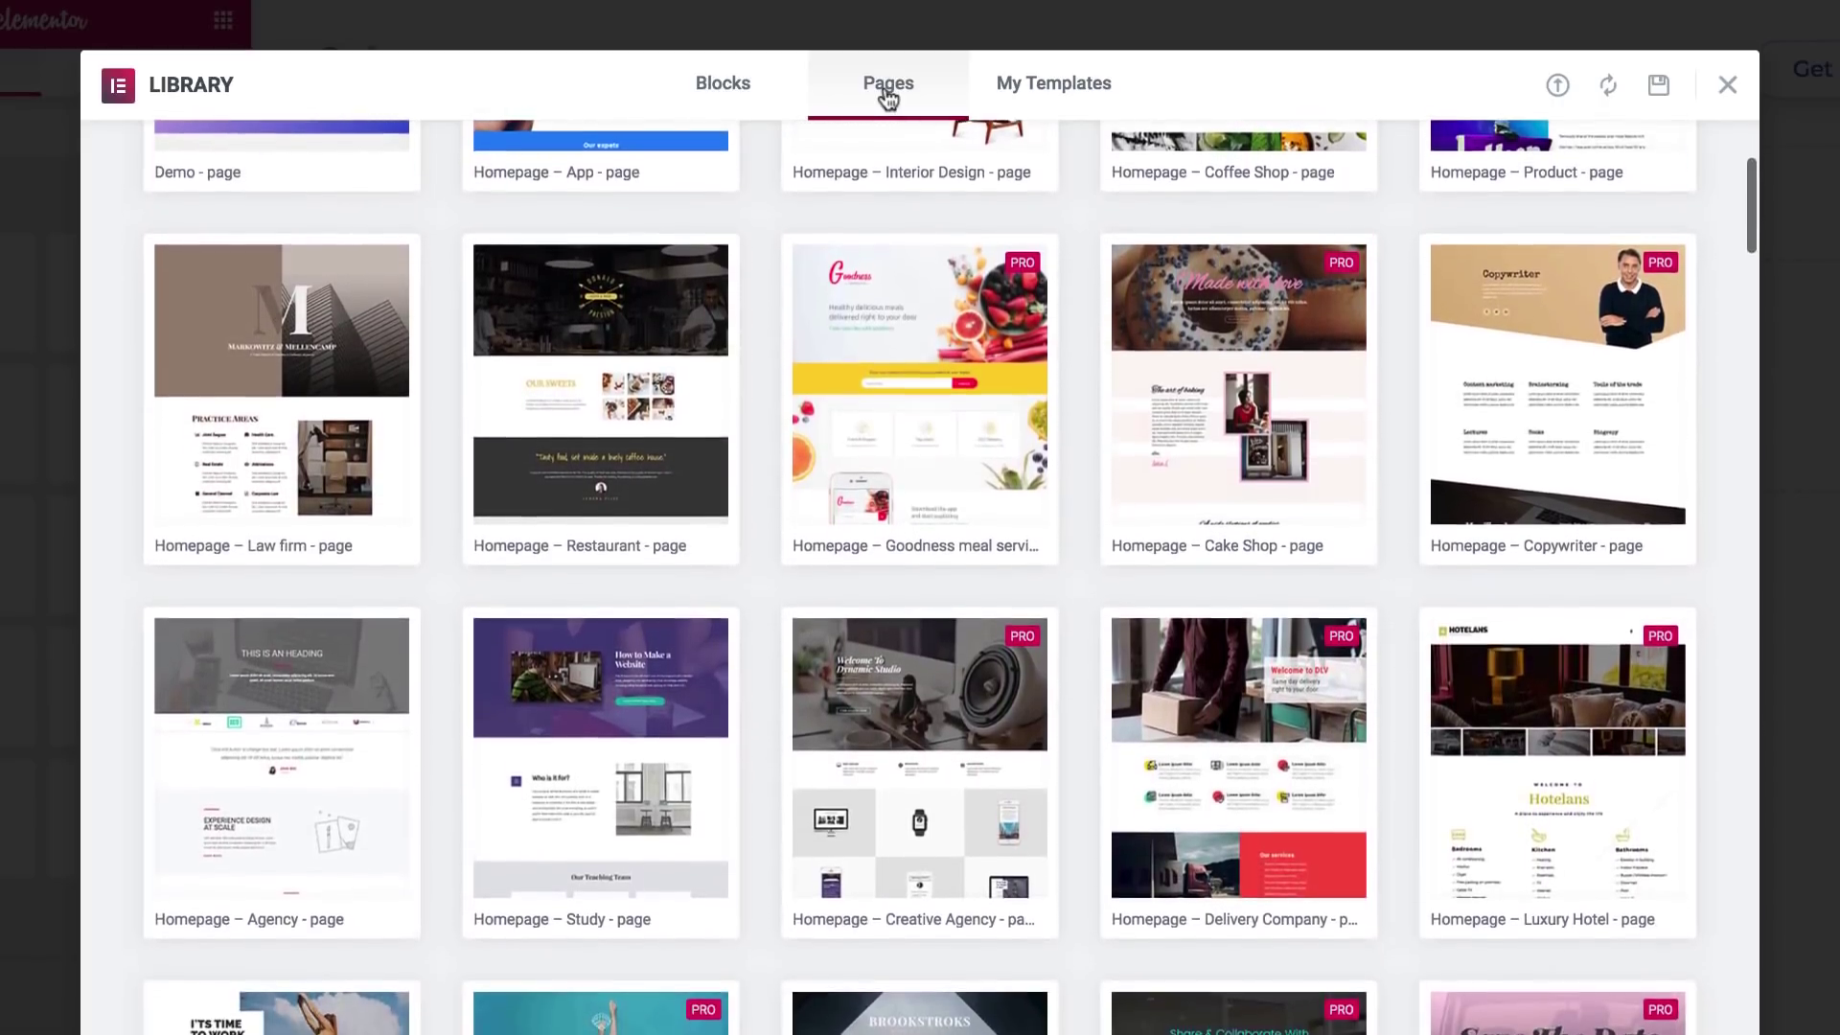
pyautogui.scroll(-2, 888, 96)
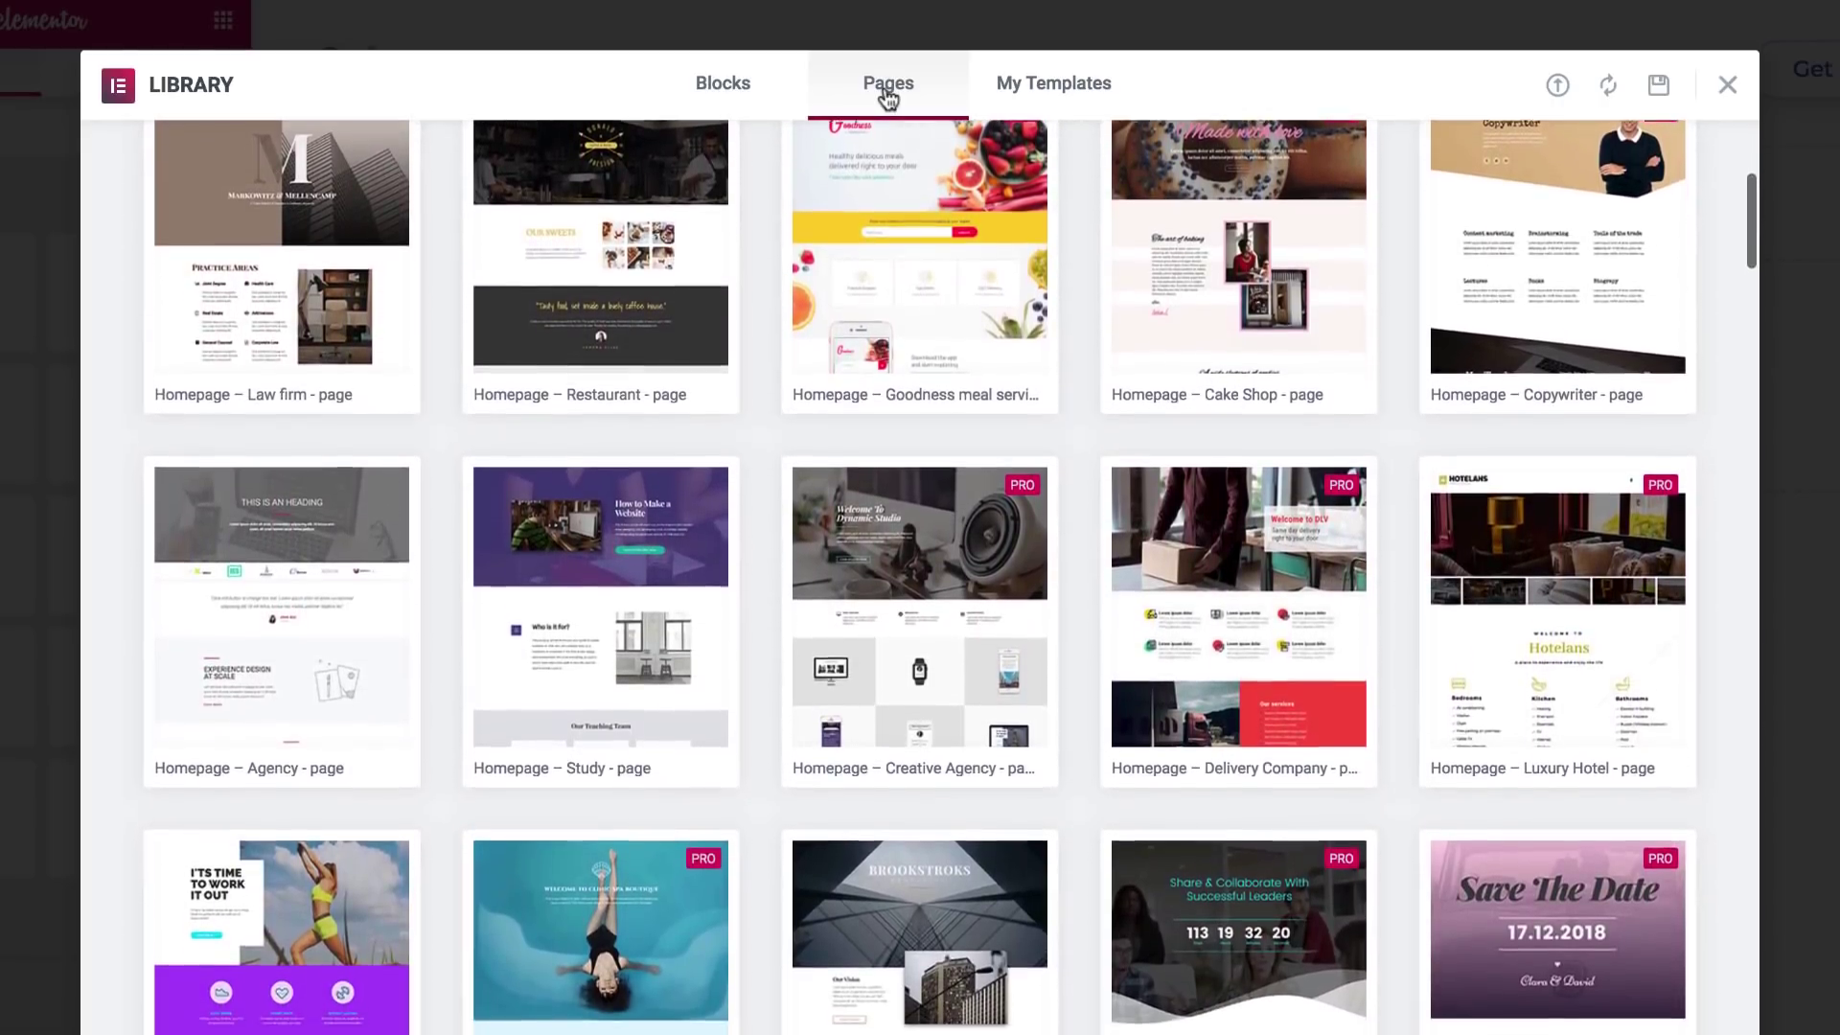
pyautogui.scroll(-2, 889, 96)
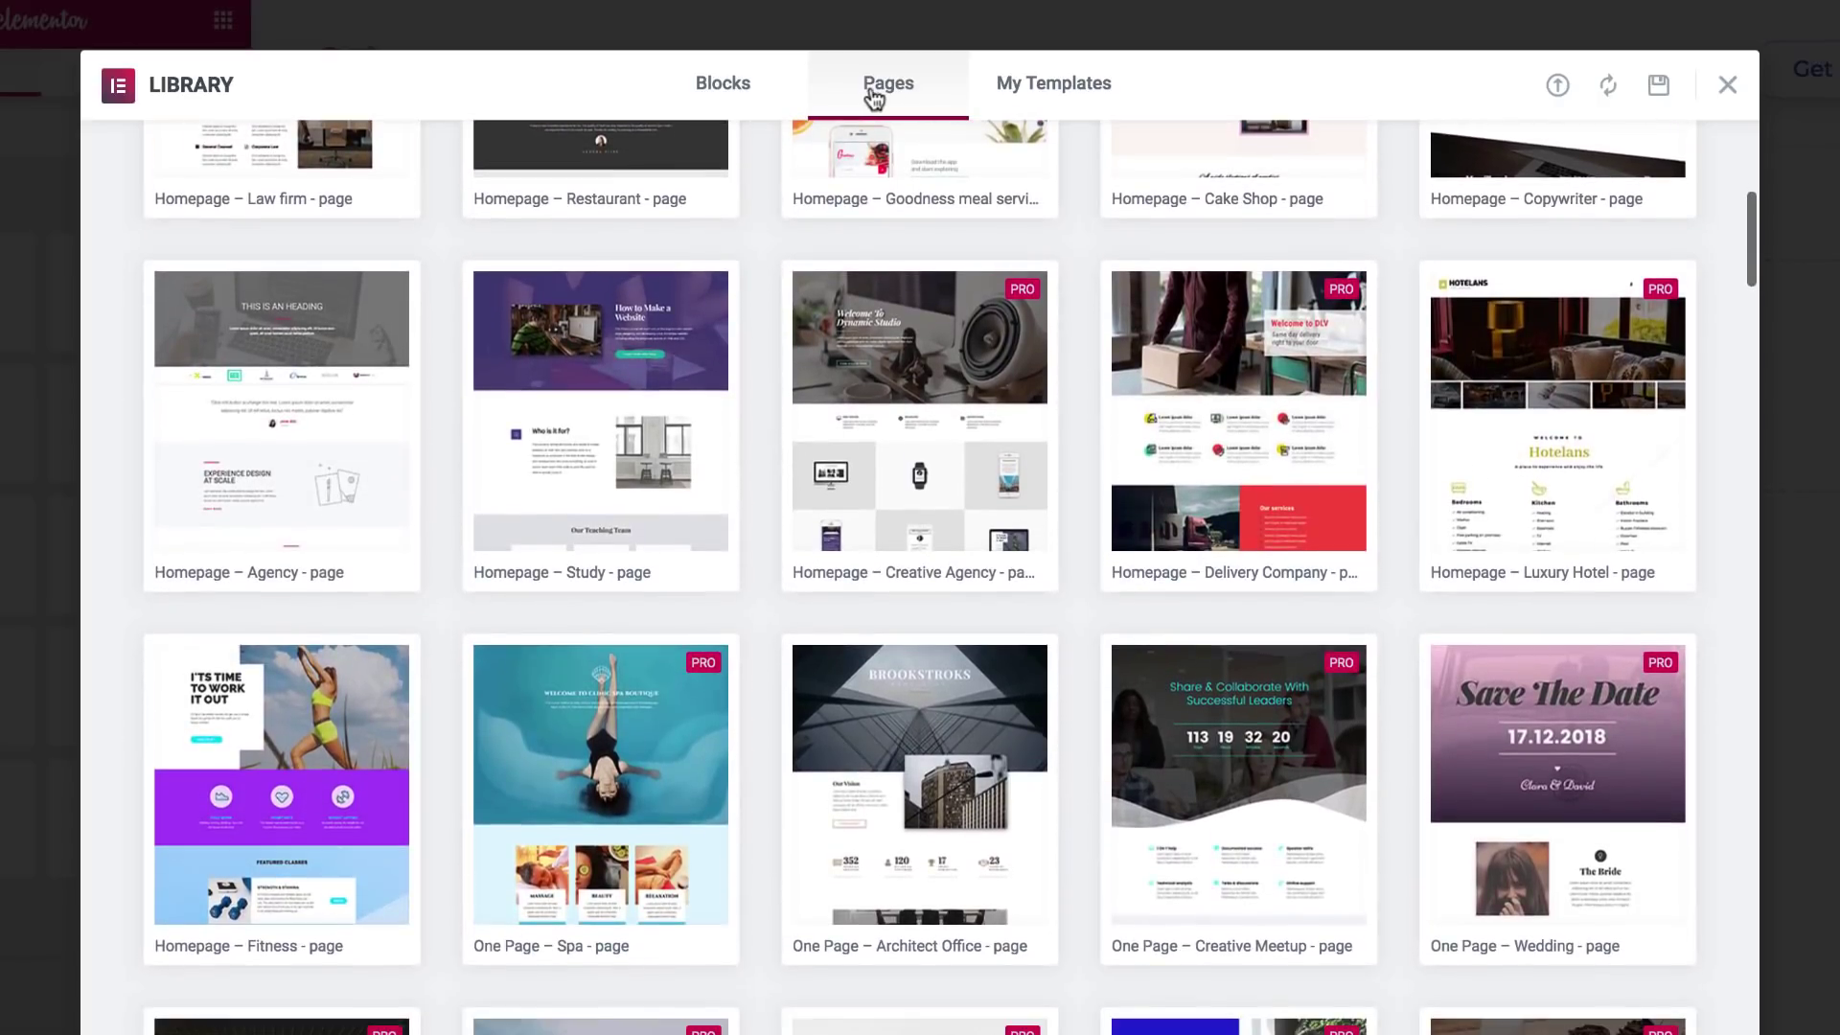
# Browse the ready-made templates under the Blocks tab.
pyautogui.click(762, 88)
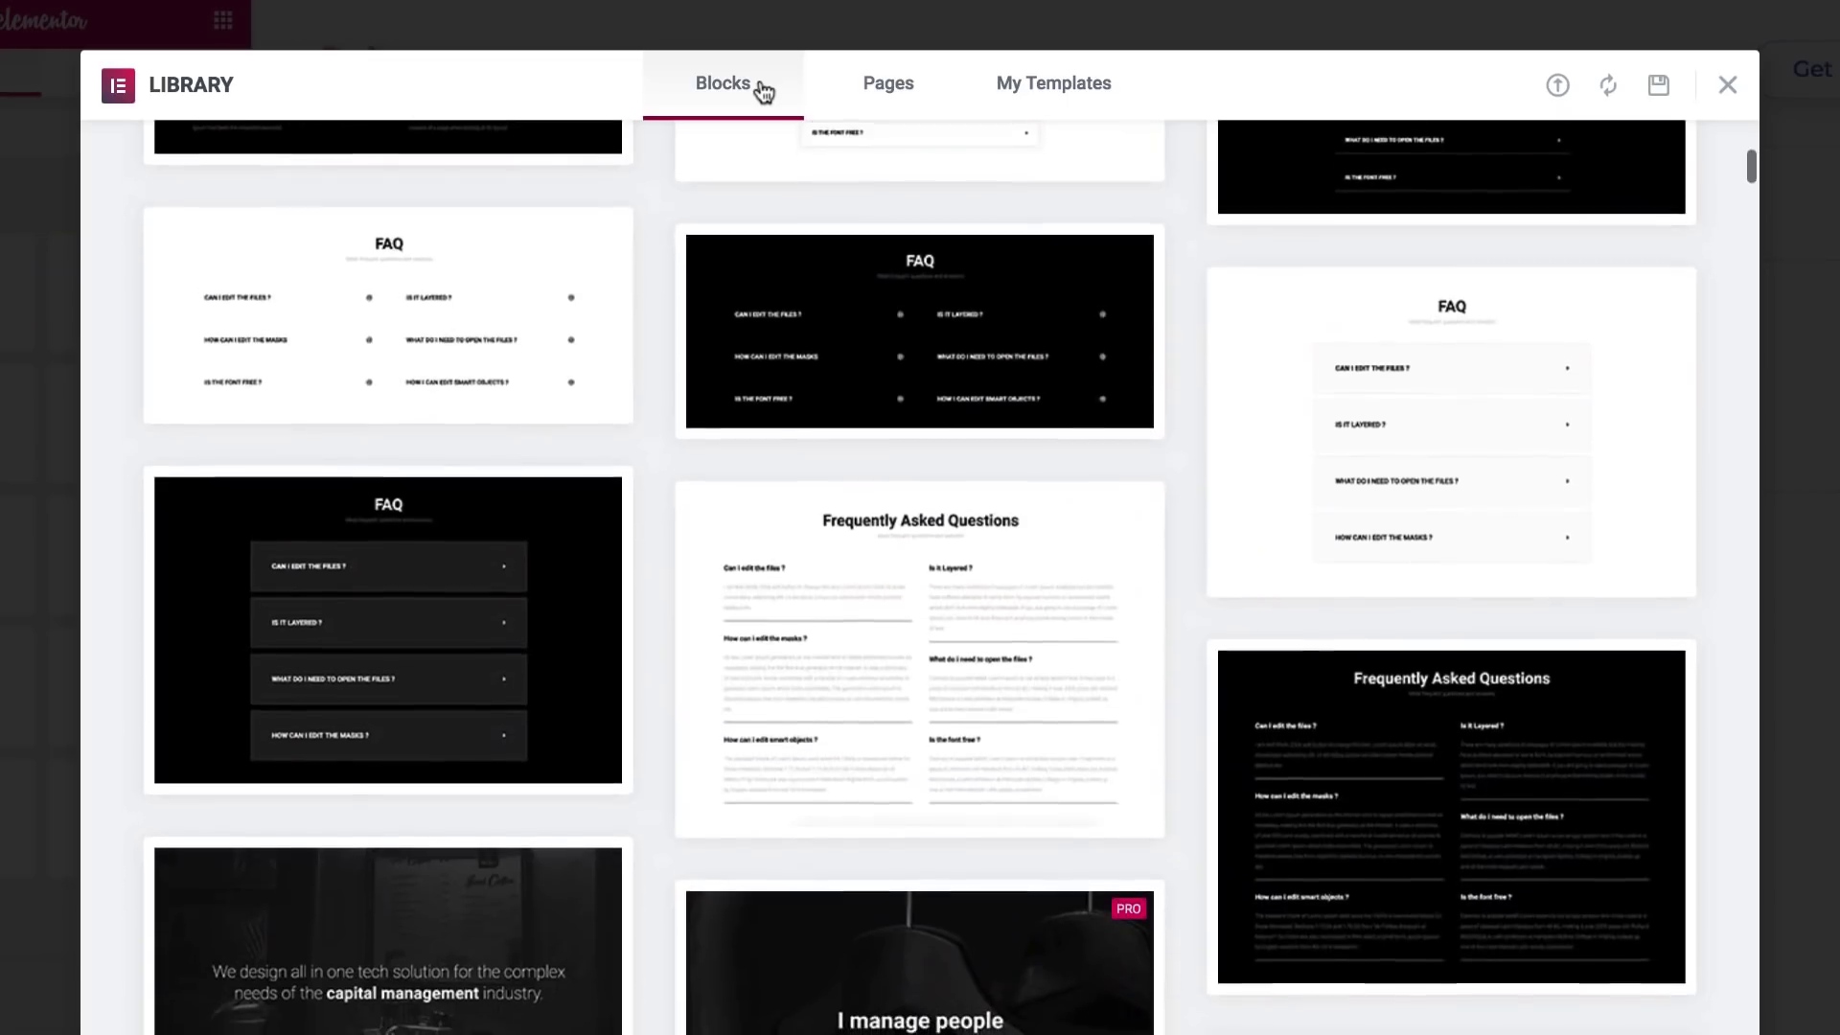
pyautogui.scroll(-1, 764, 92)
pyautogui.scroll(-2, 764, 92)
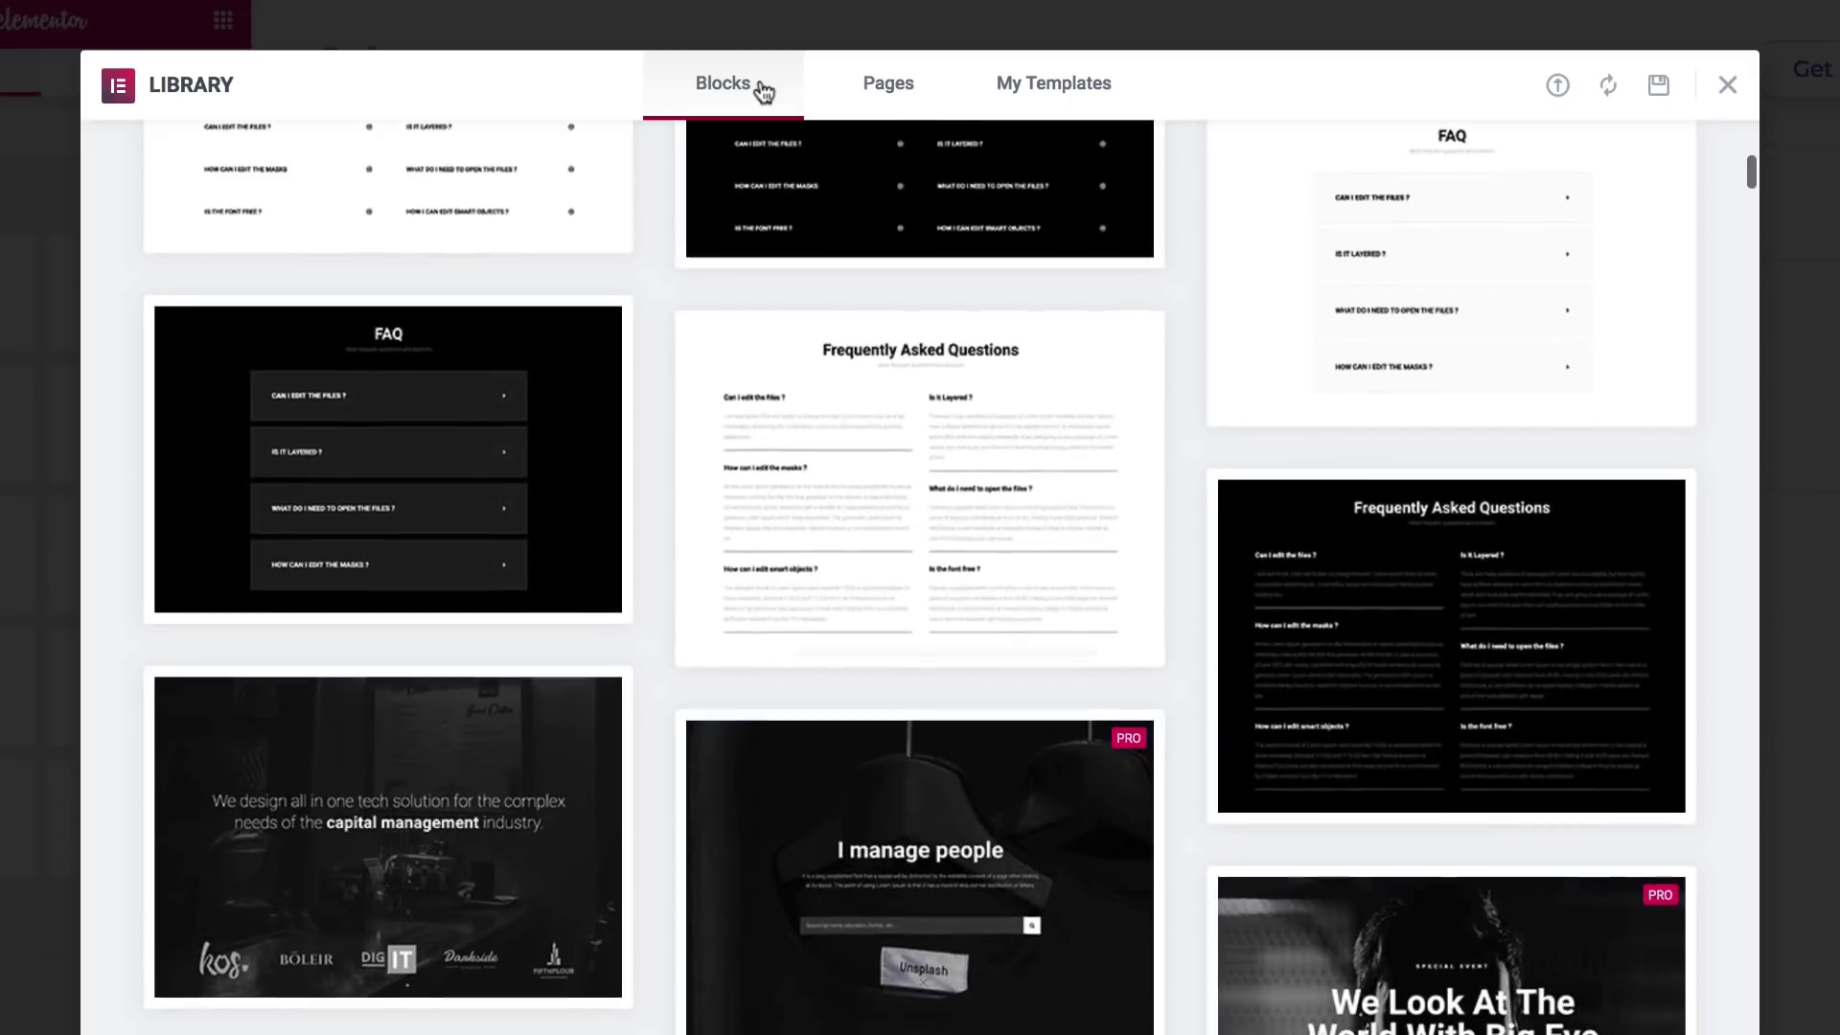
pyautogui.scroll(-2, 763, 92)
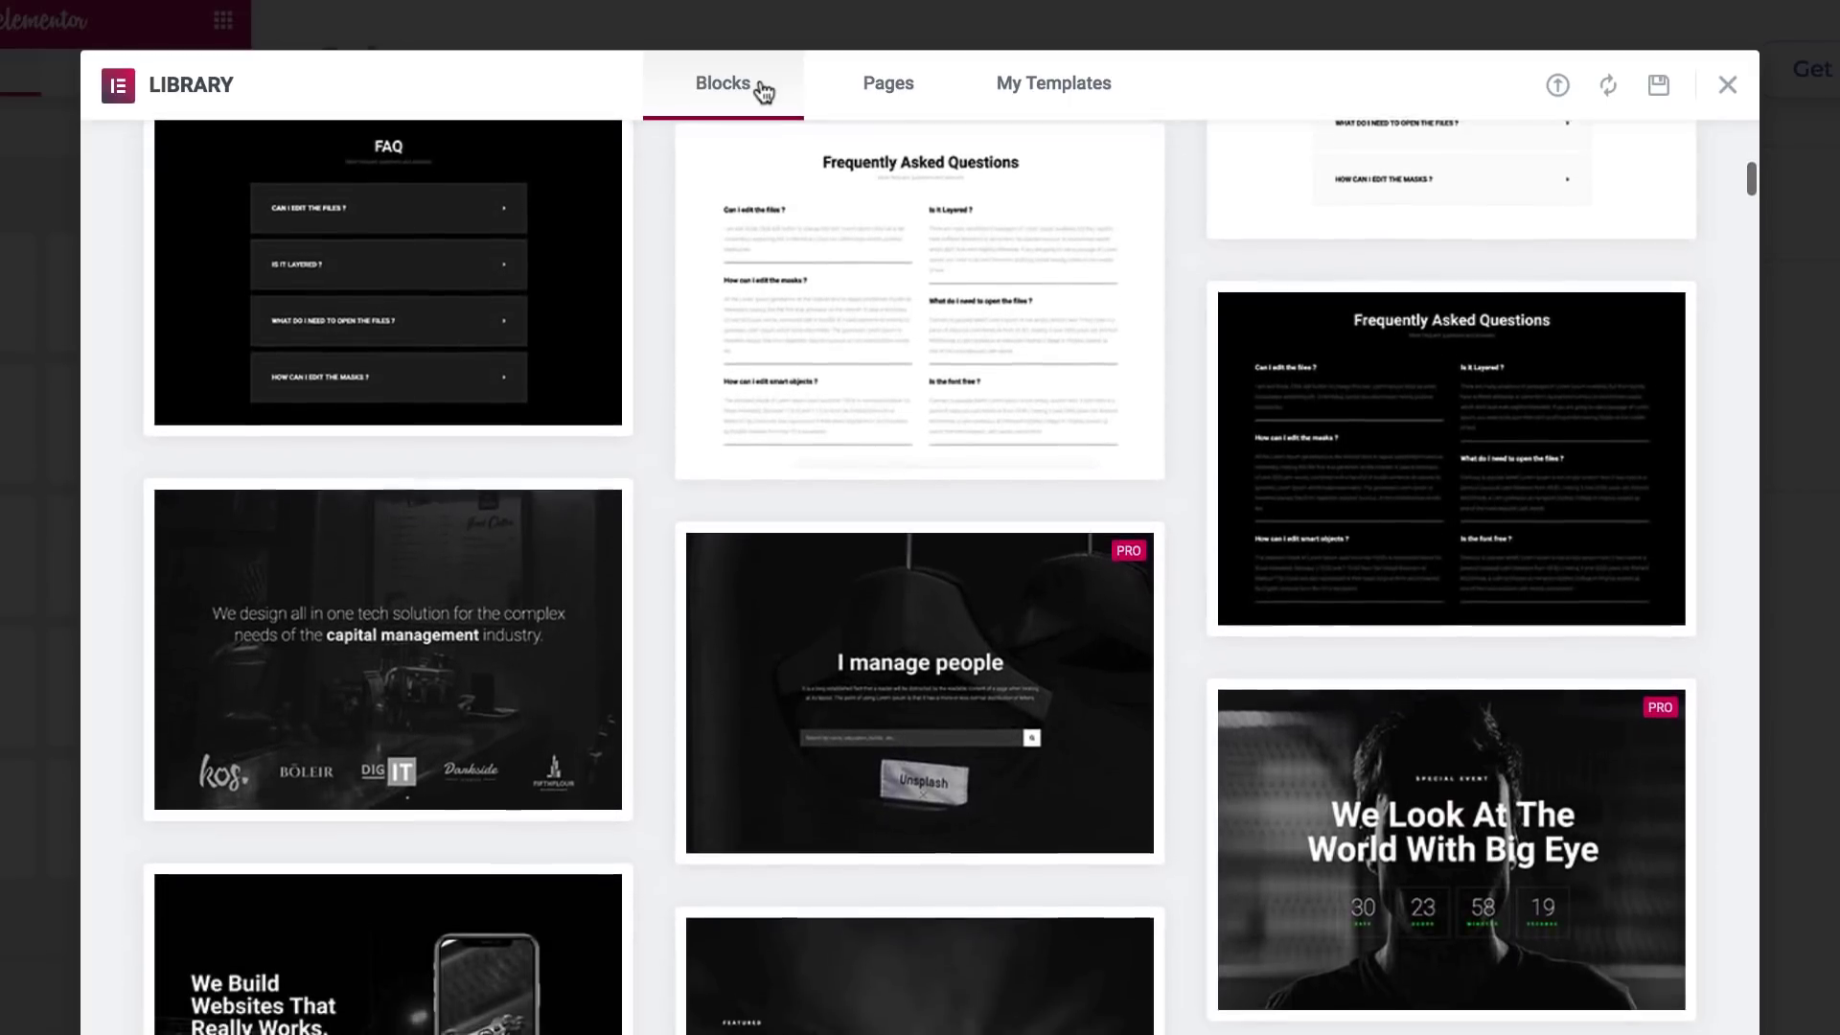
pyautogui.scroll(-2, 763, 92)
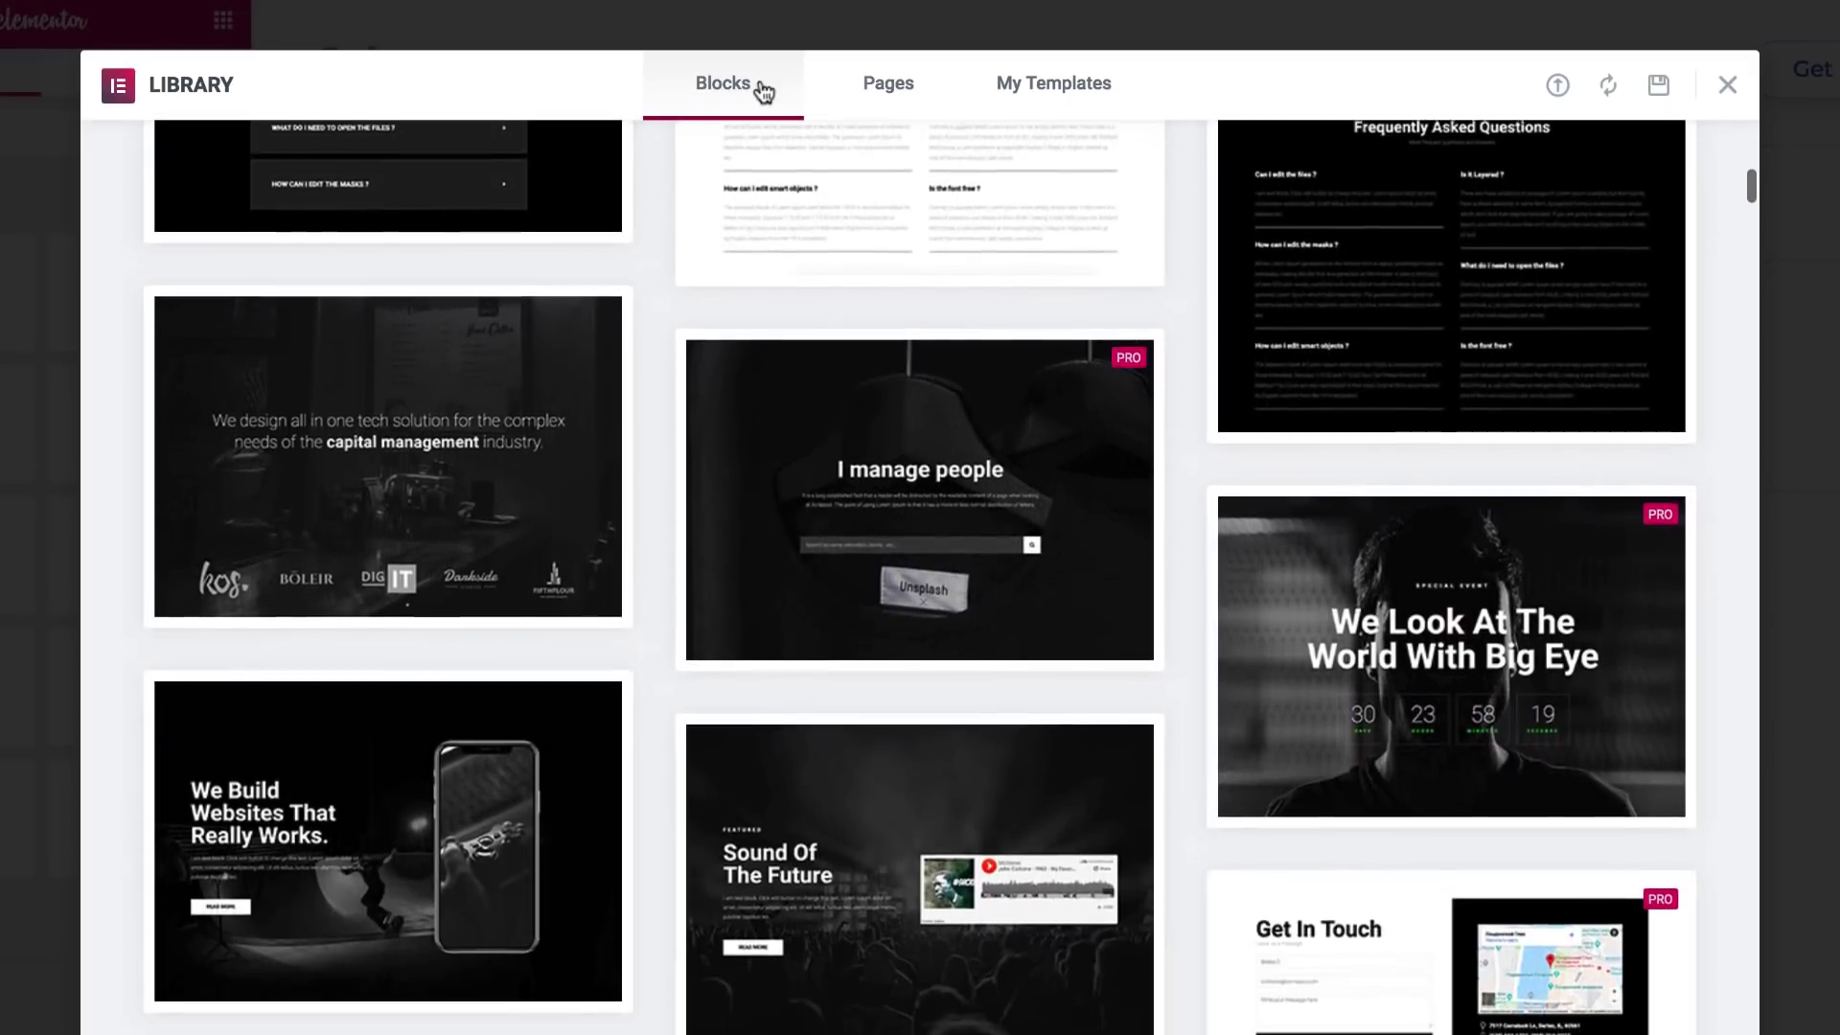
pyautogui.scroll(-2, 764, 92)
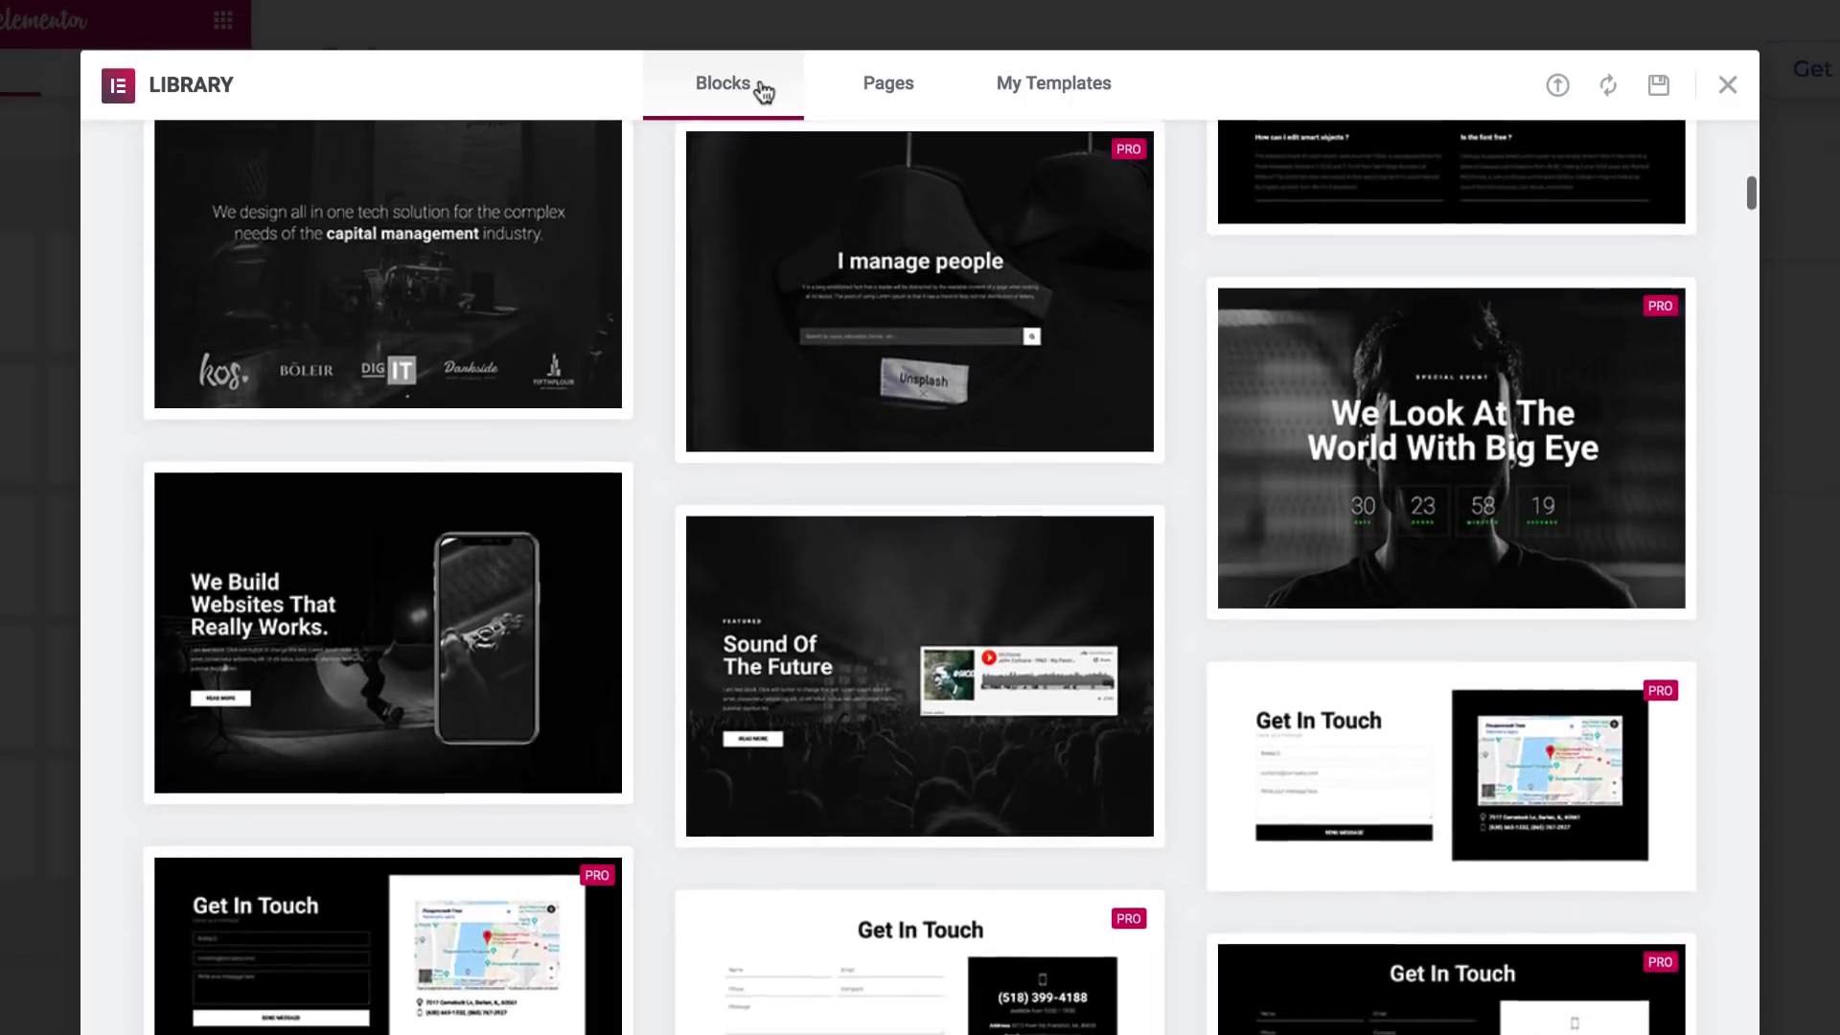
pyautogui.scroll(-2, 764, 92)
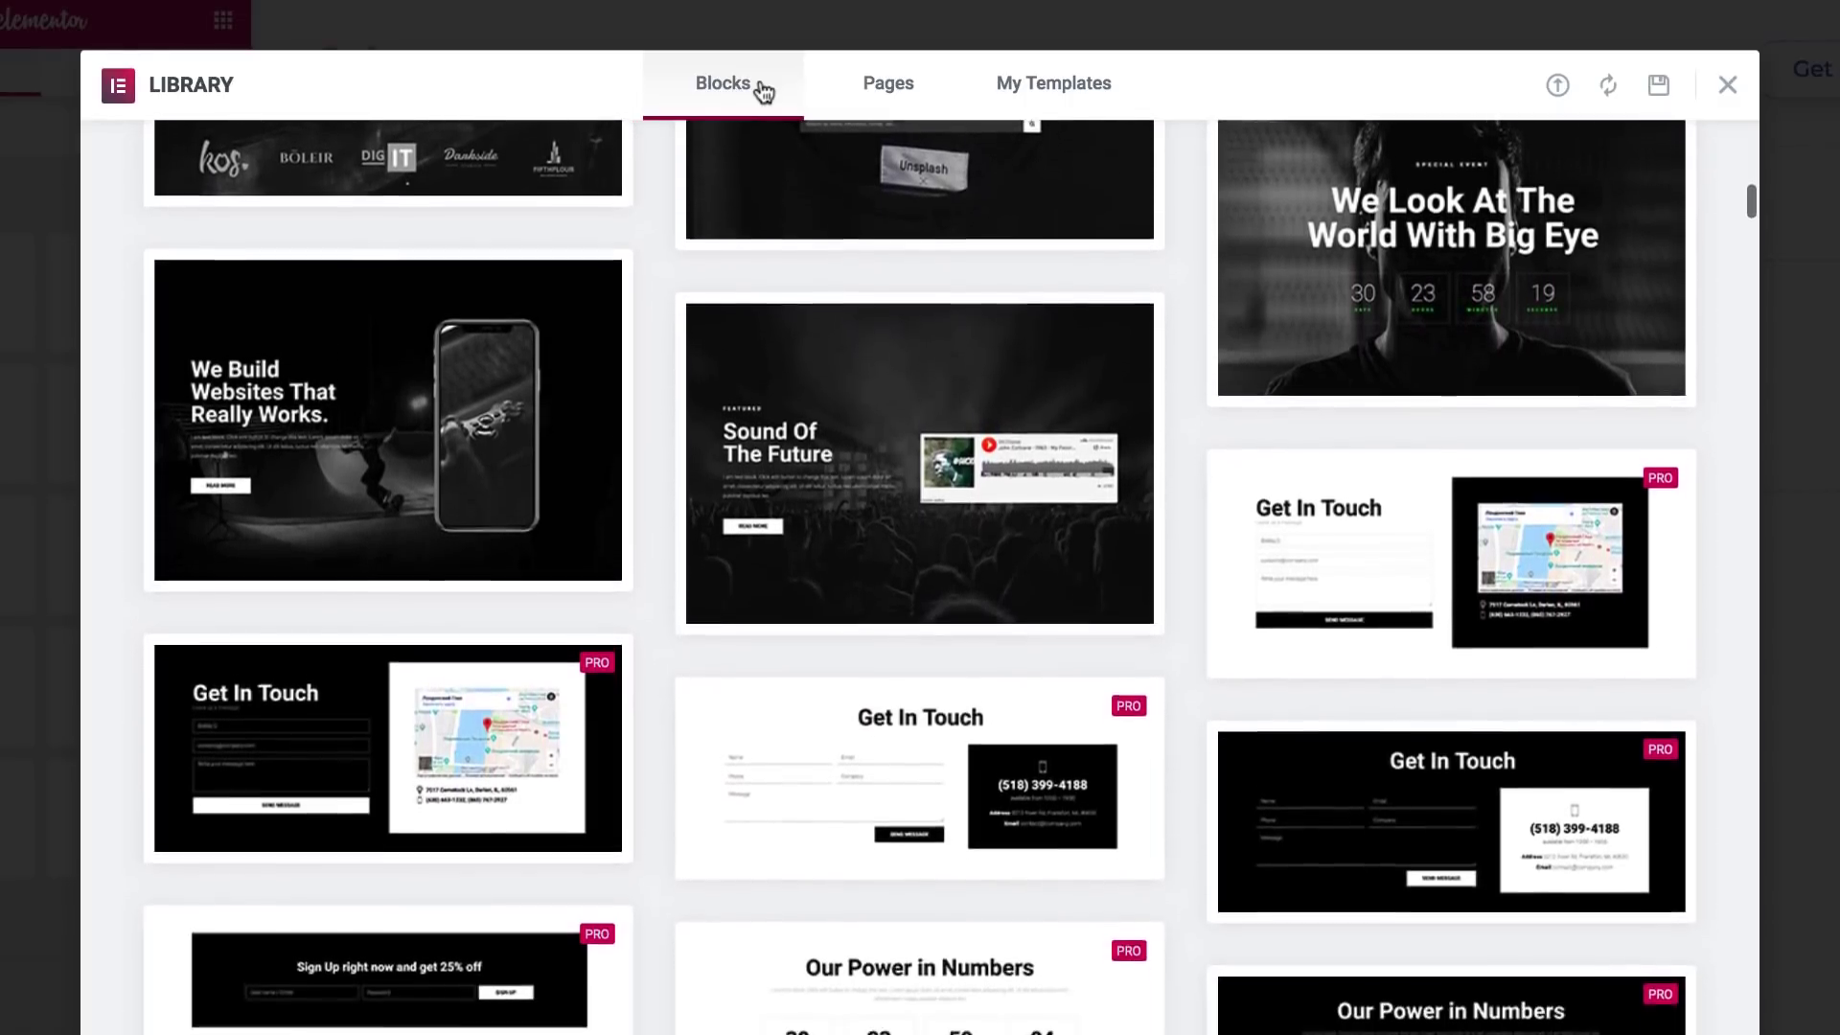
pyautogui.scroll(-2, 763, 92)
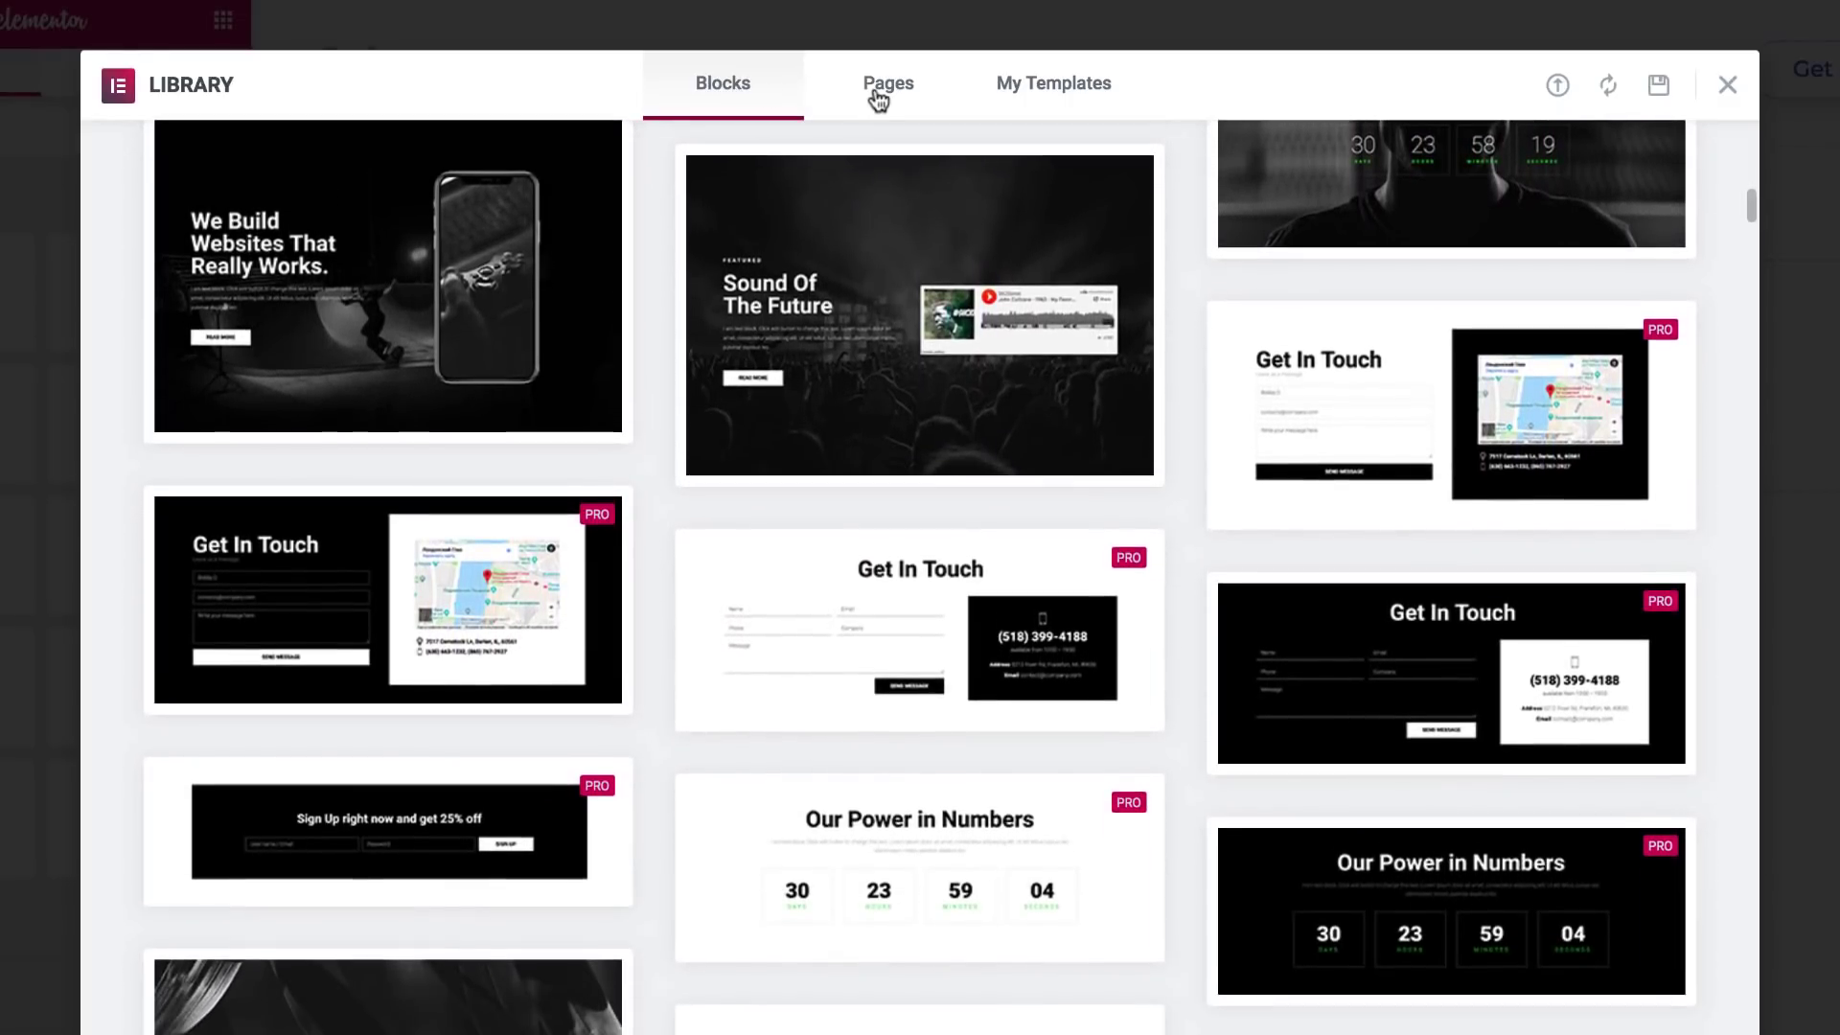
# Preview the Demo page template and insert it into the page.
pyautogui.click(875, 90)
pyautogui.click(256, 385)
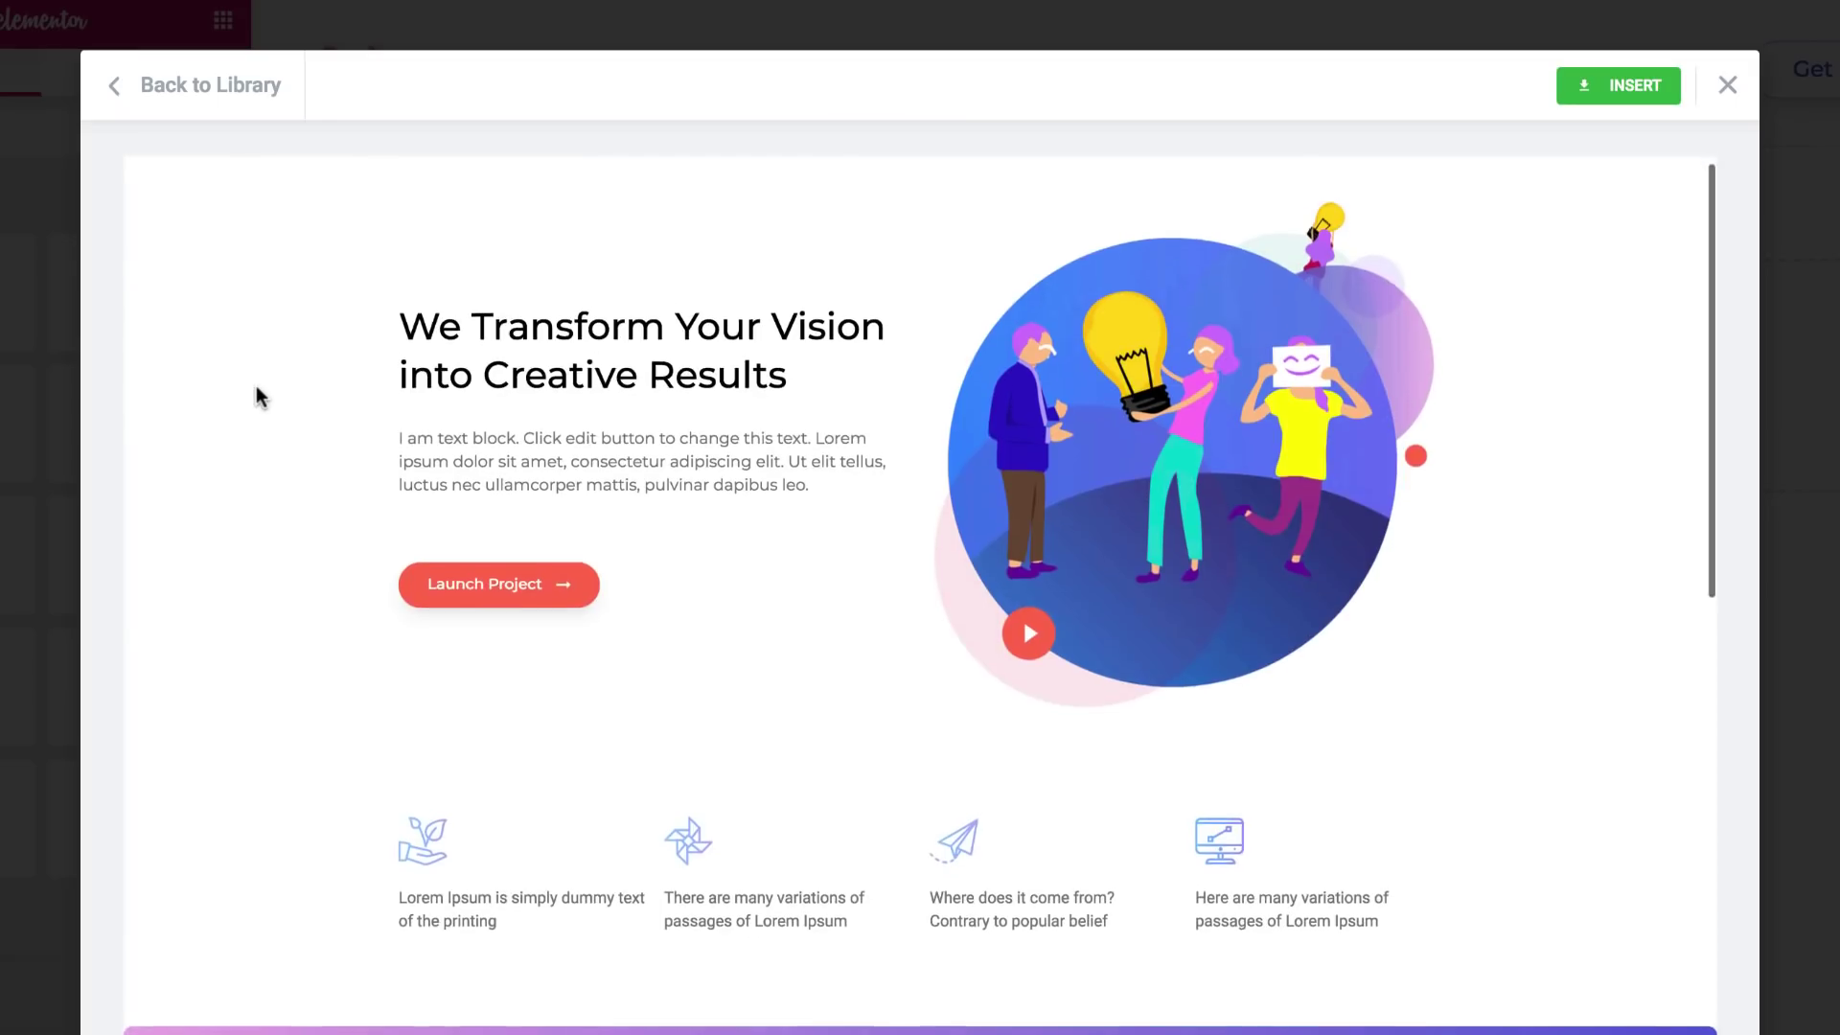
pyautogui.scroll(-2, 256, 386)
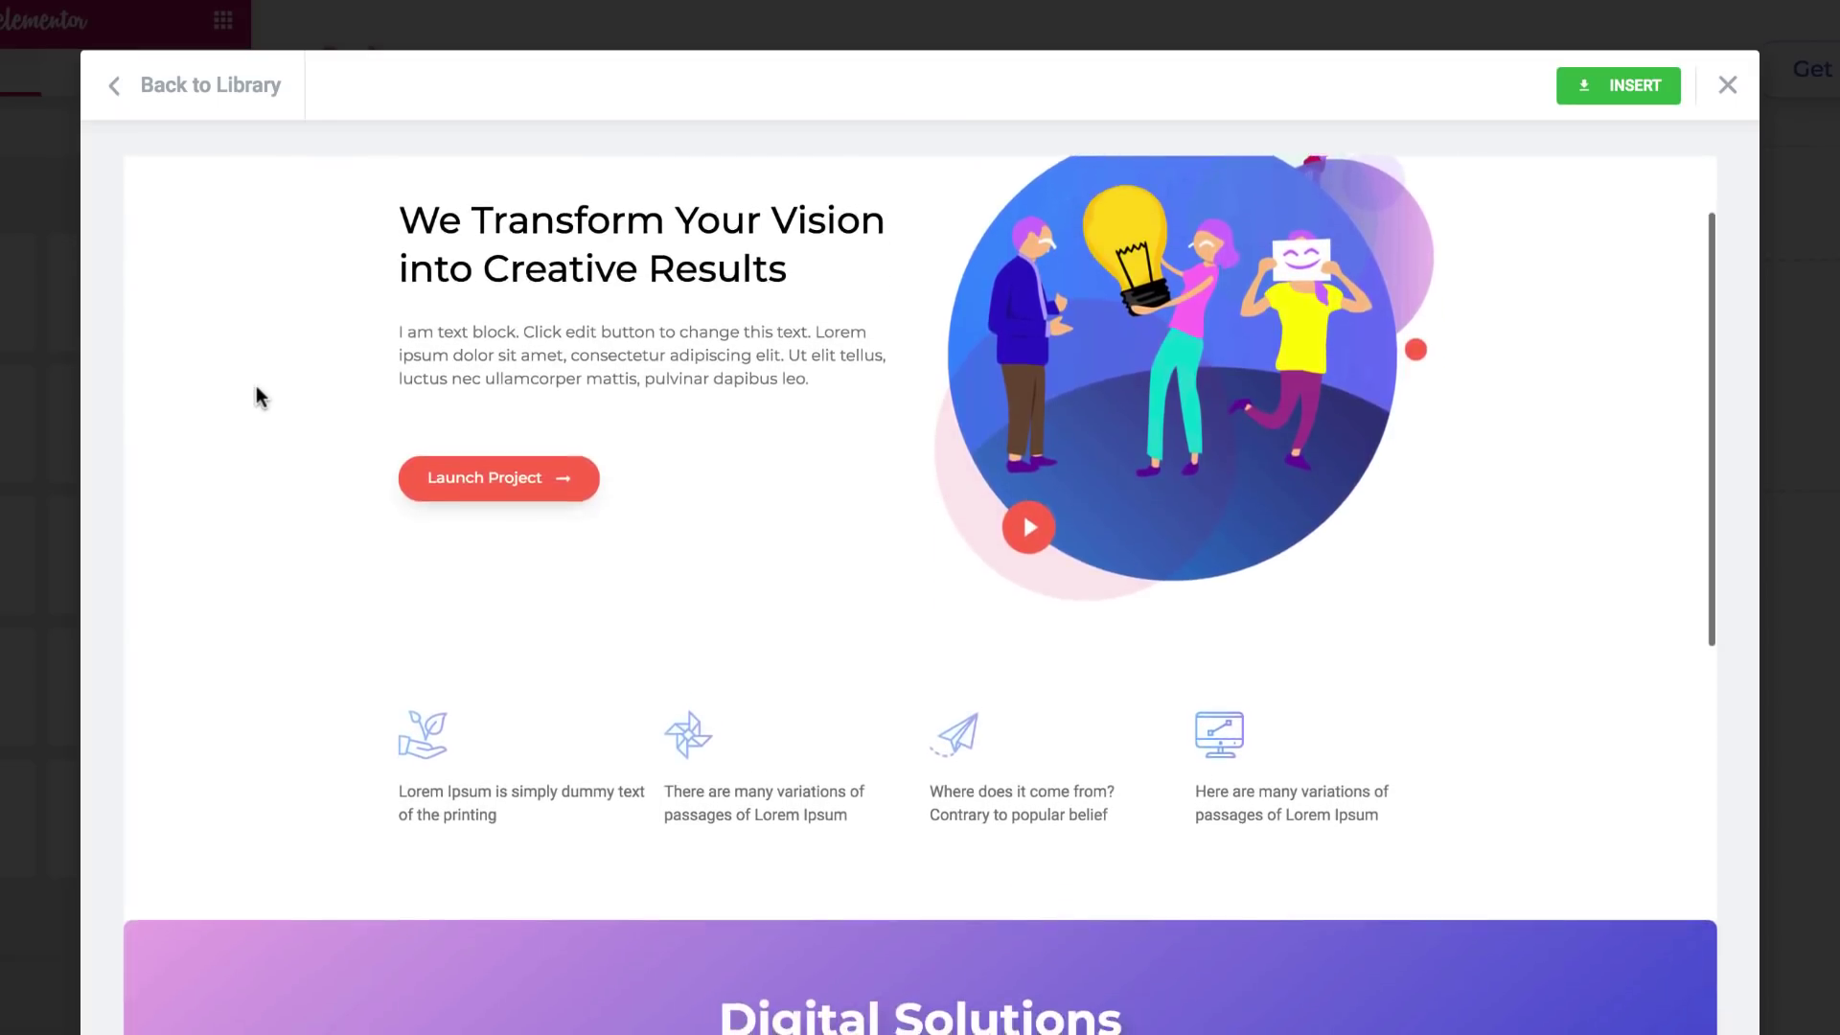
pyautogui.click(1659, 80)
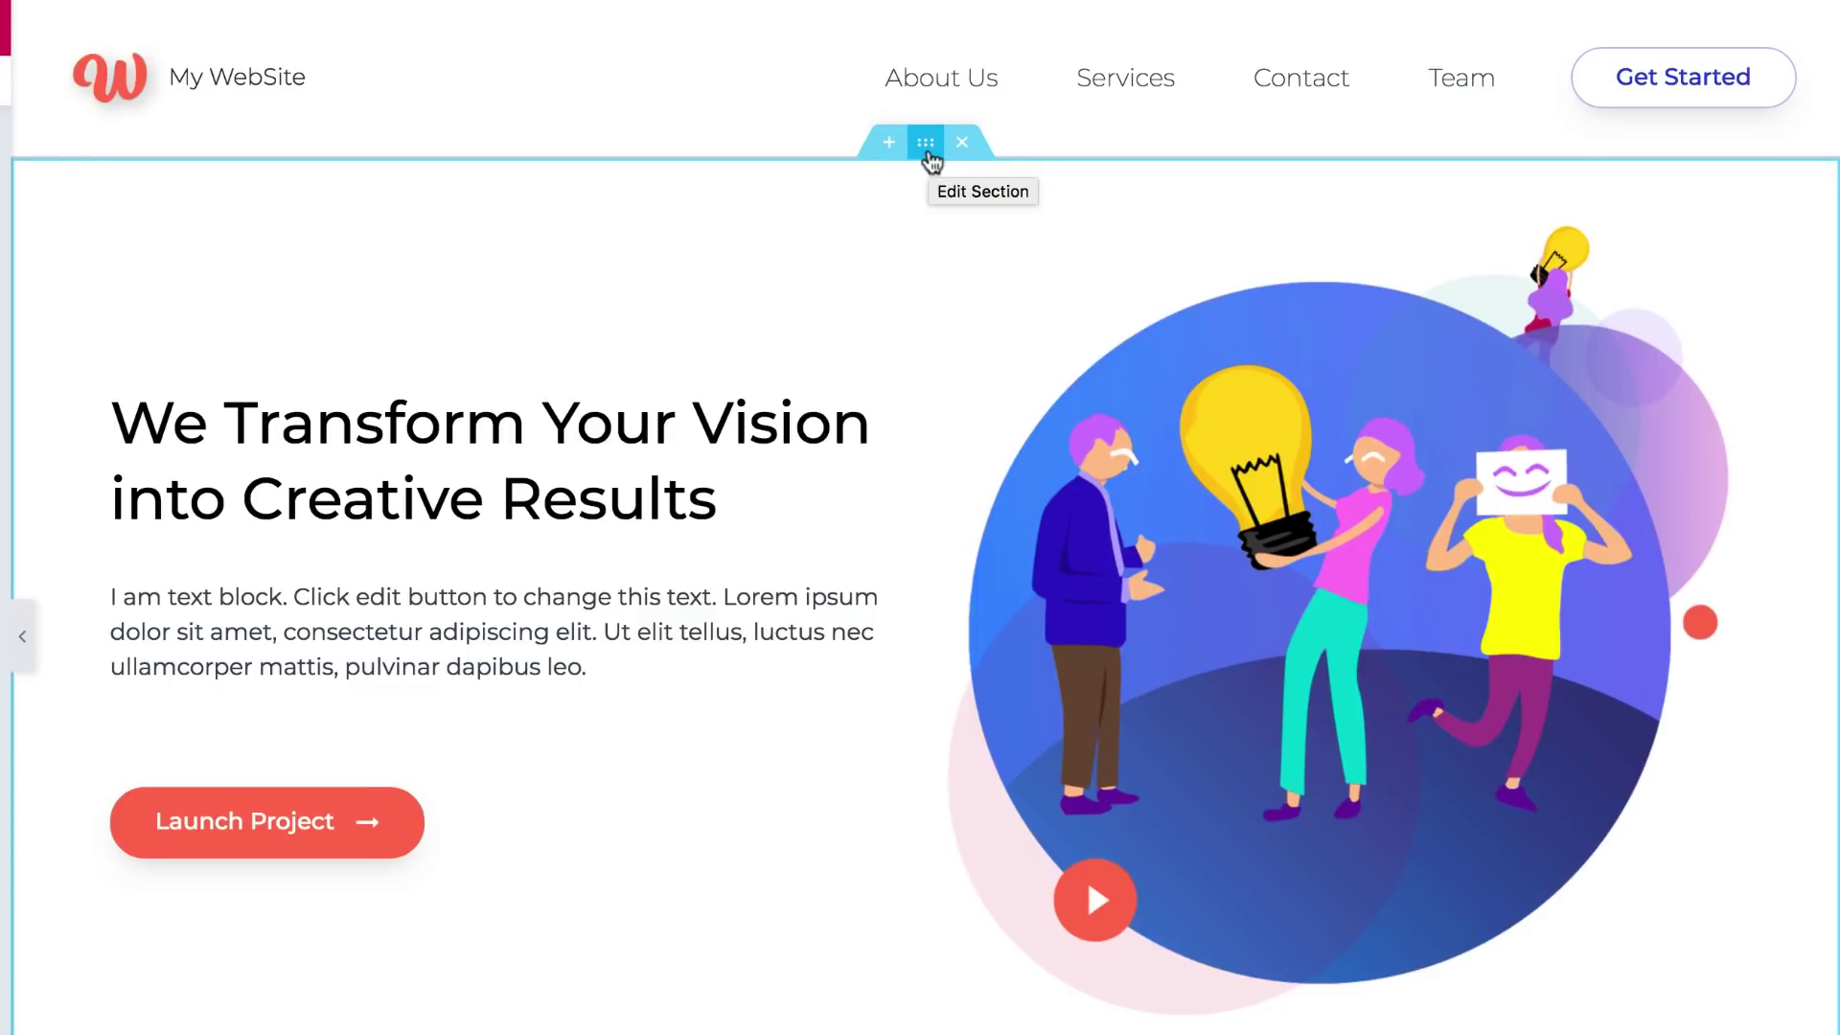
# Scroll down through the Demo template's sections, then back up to the hero.
pyautogui.scroll(-10, 926, 156)
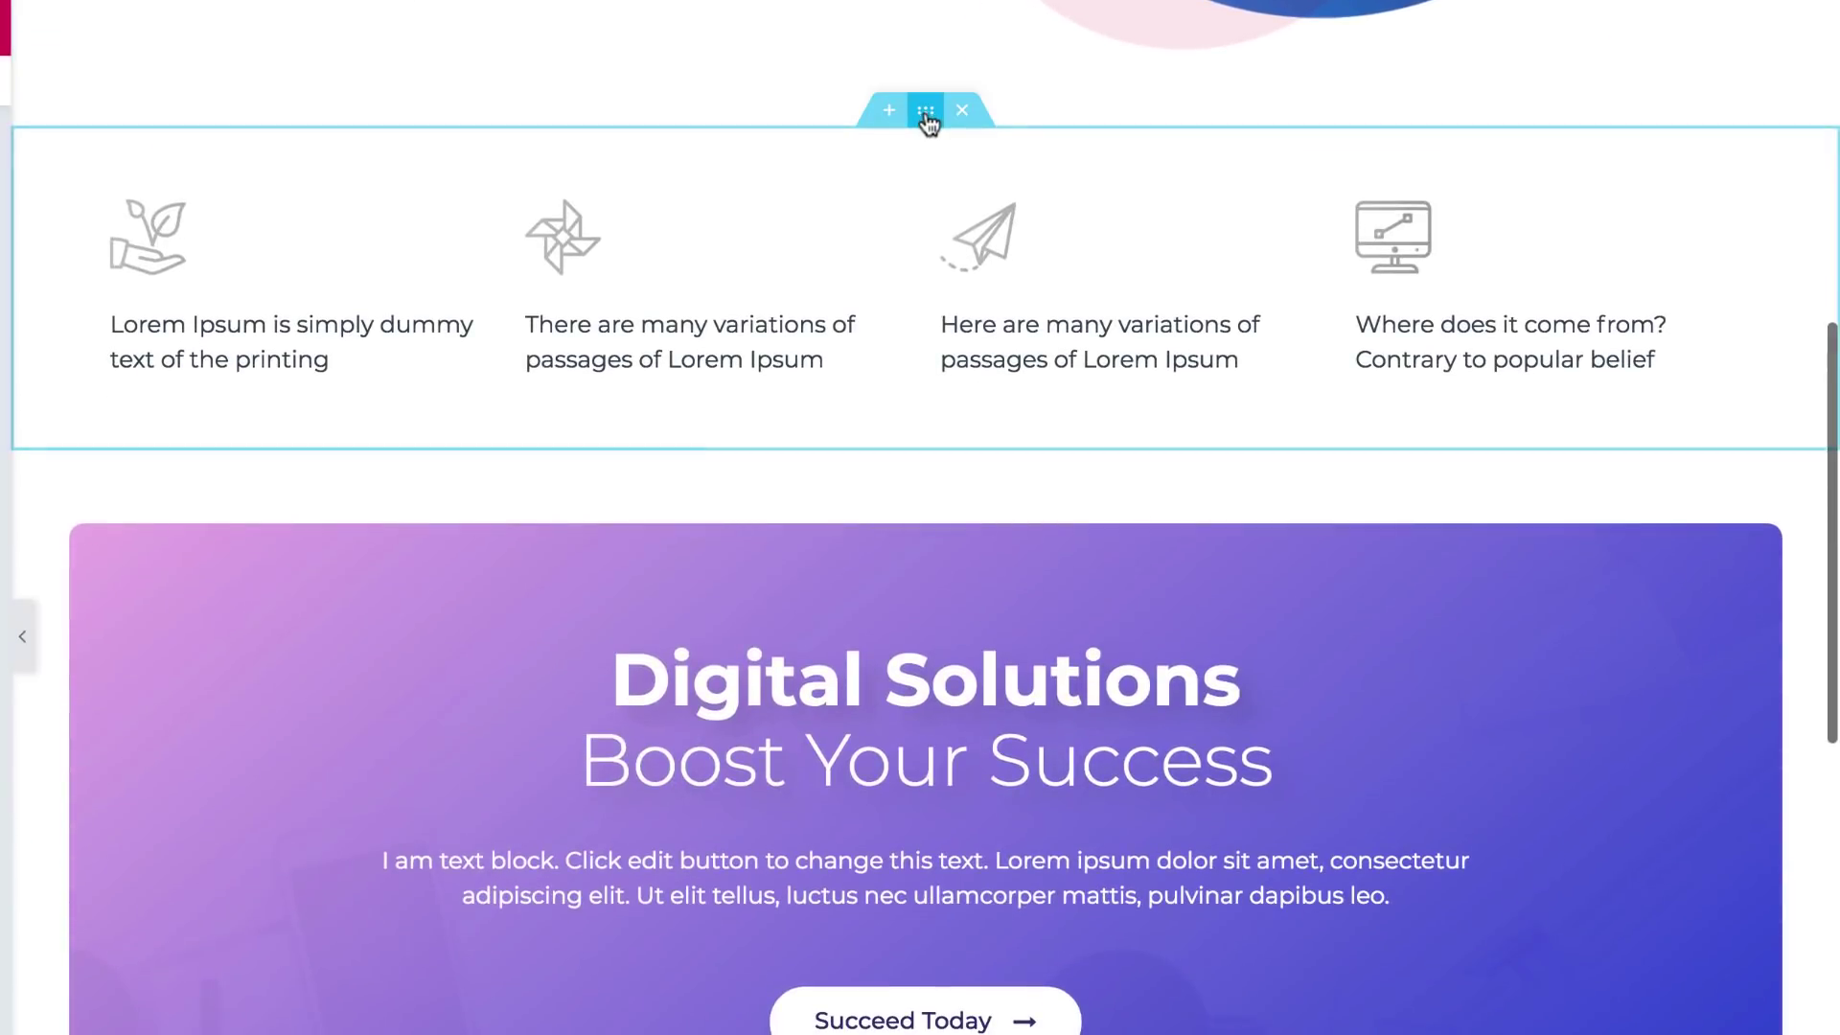
pyautogui.scroll(-4, 926, 118)
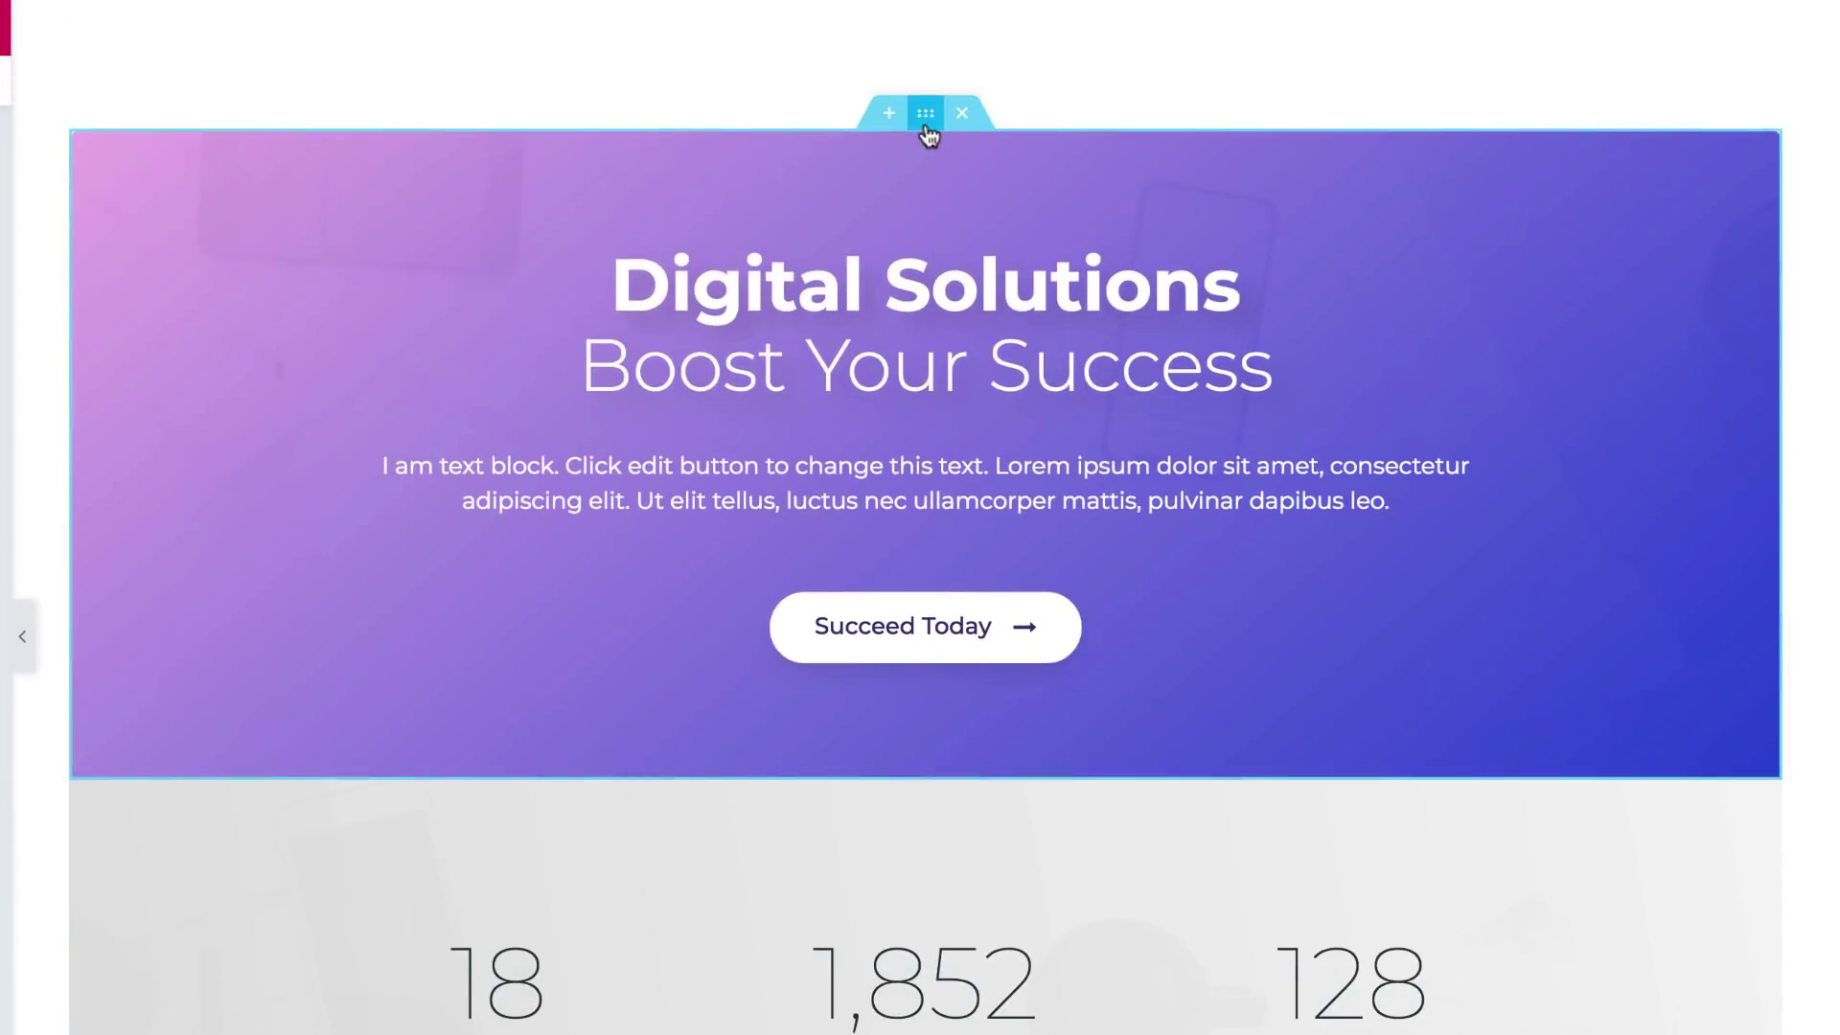
pyautogui.scroll(-5, 928, 135)
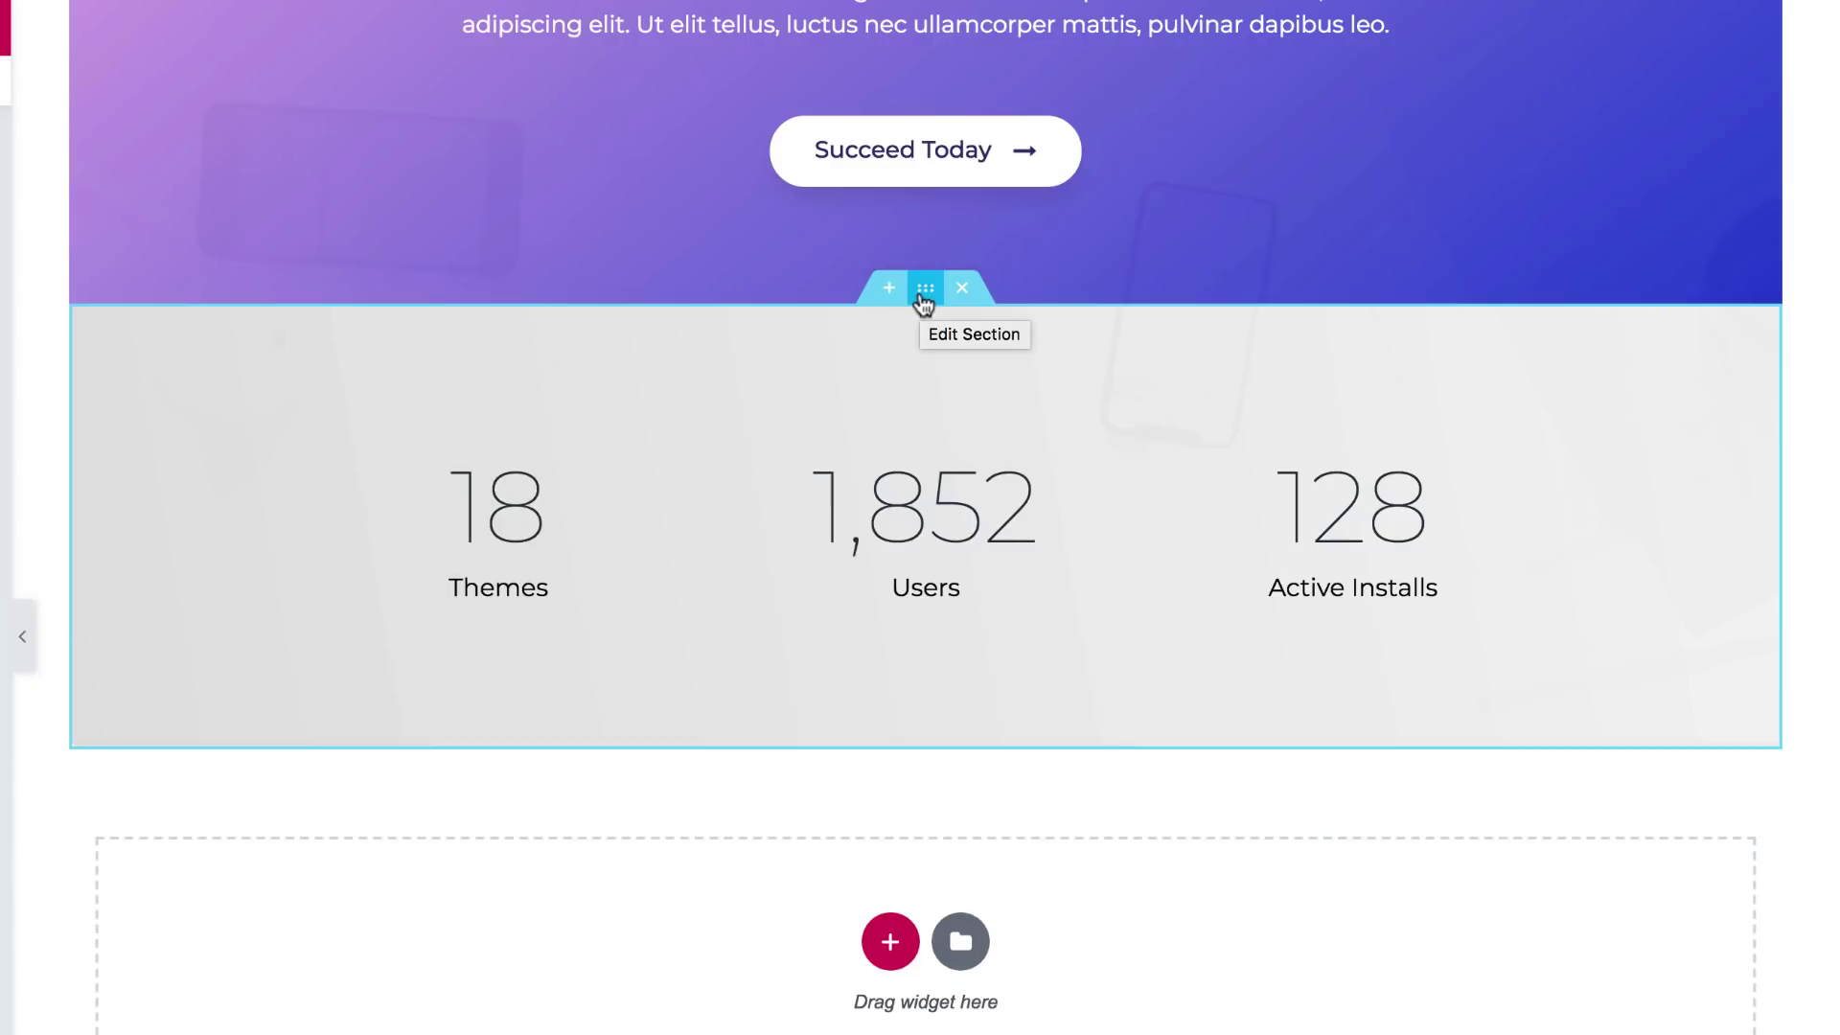
pyautogui.scroll(15, 923, 303)
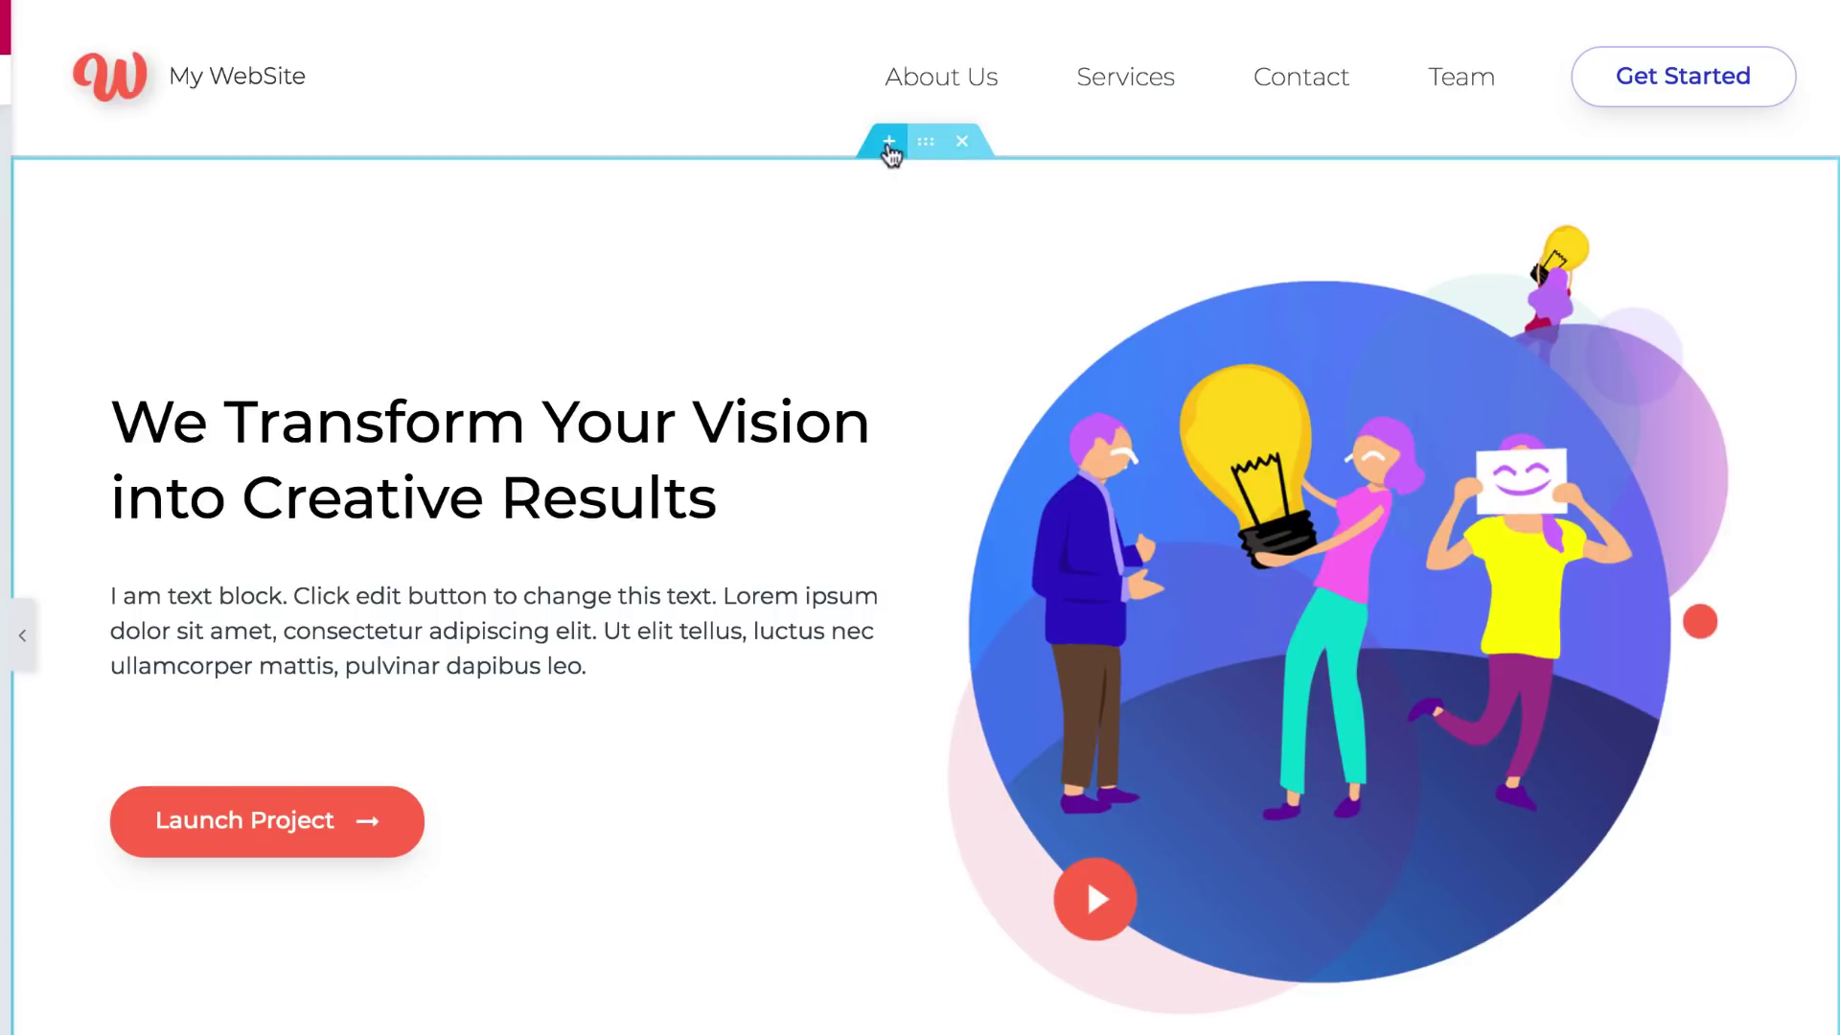
# Add an empty single-column section above the hero.
pyautogui.click(887, 144)
pyautogui.click(890, 278)
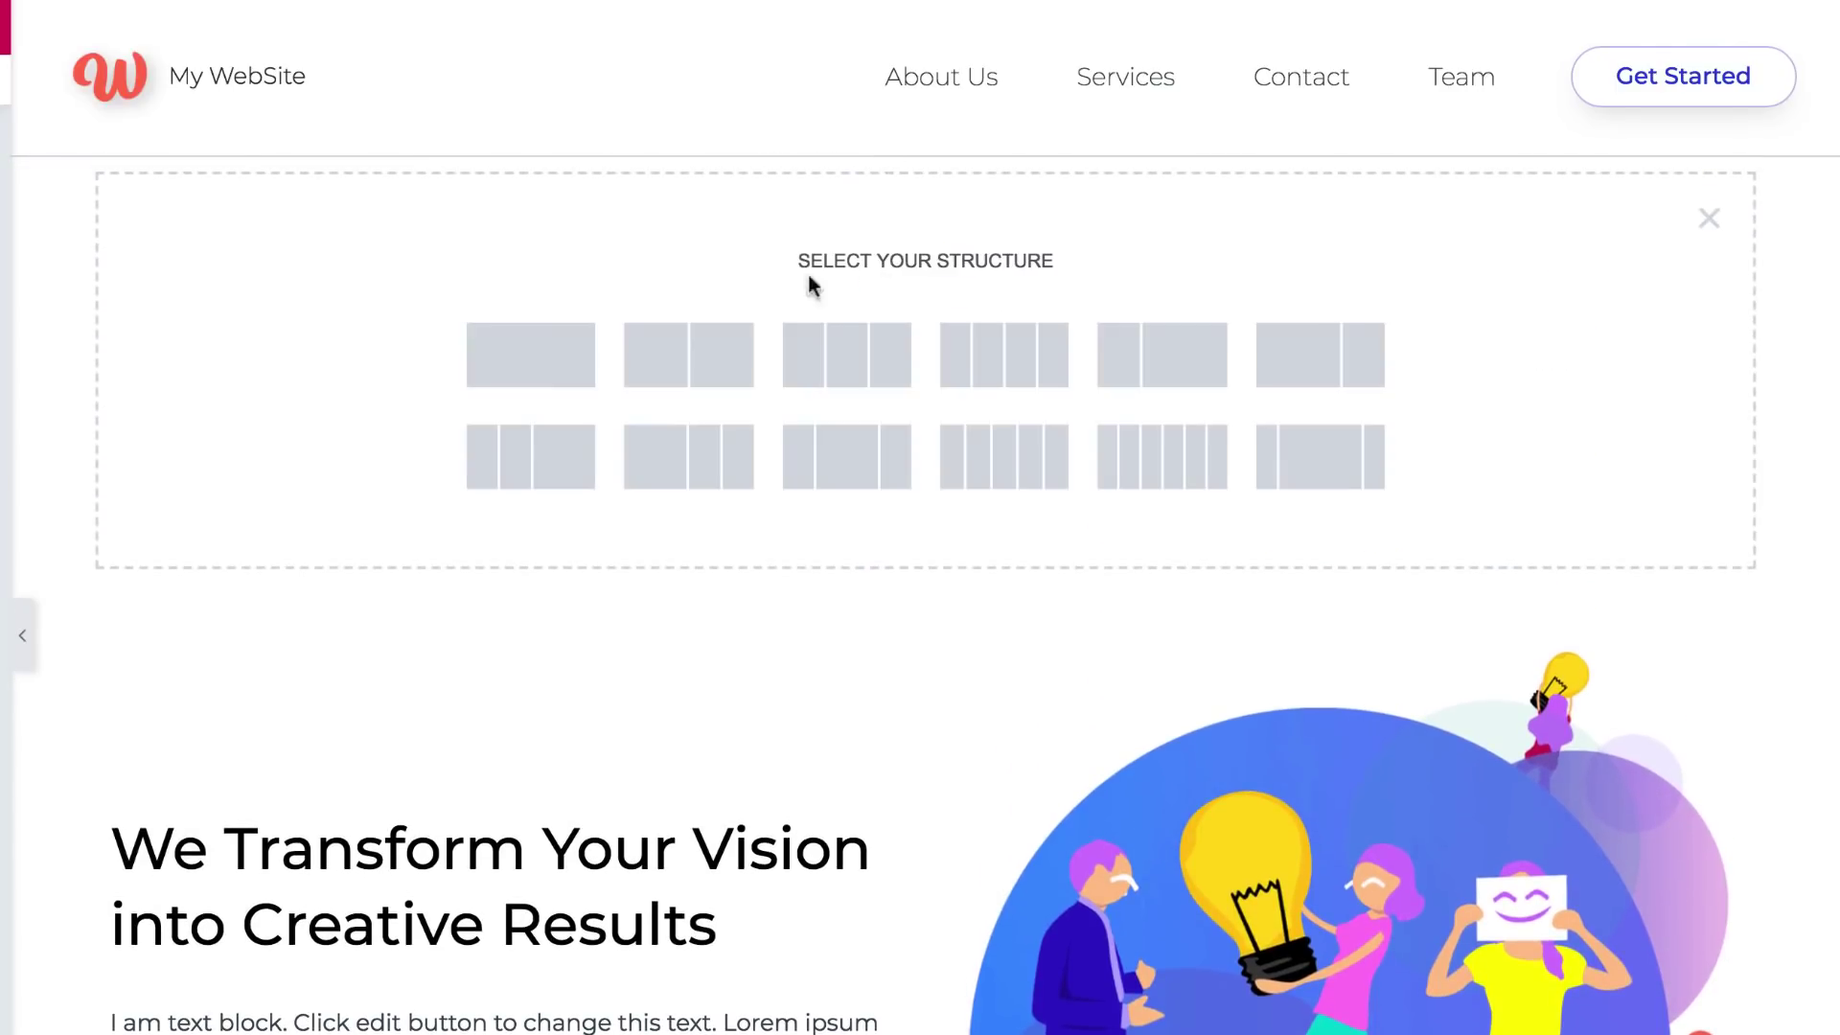
pyautogui.click(560, 352)
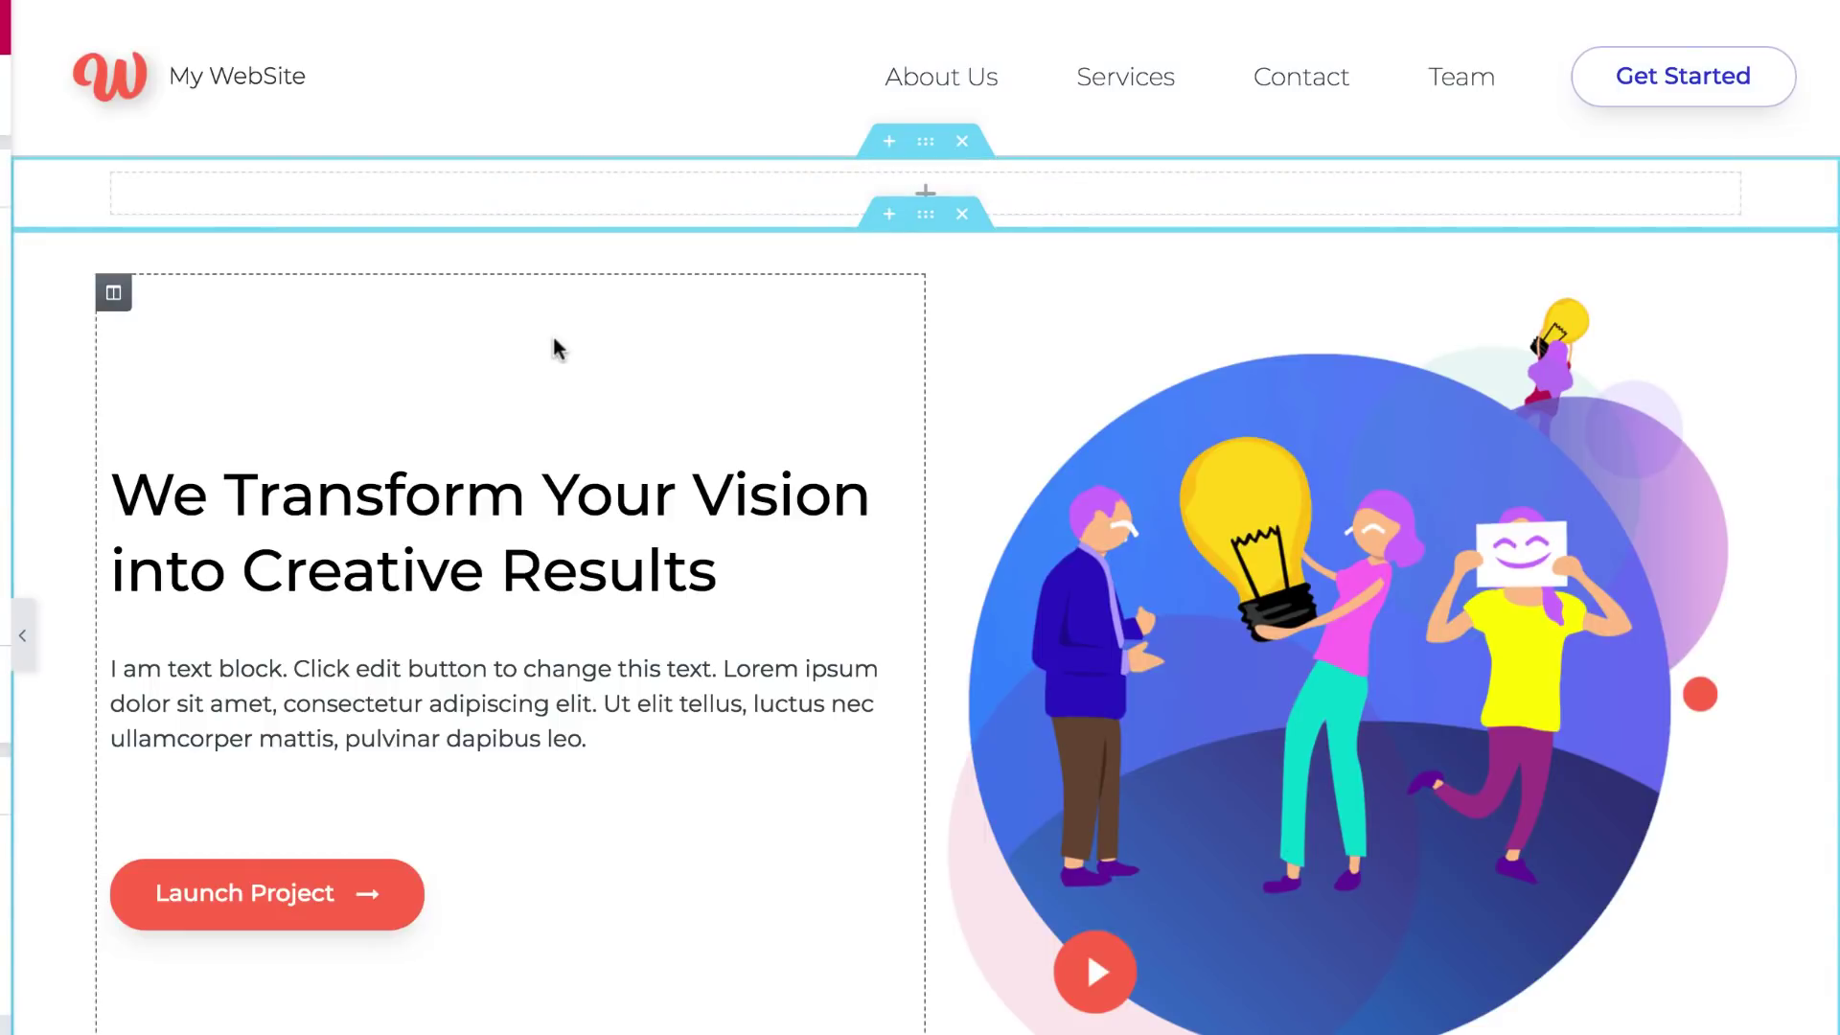
# Review the new section's settings tabs and drag the section below the hero.
pyautogui.click(925, 142)
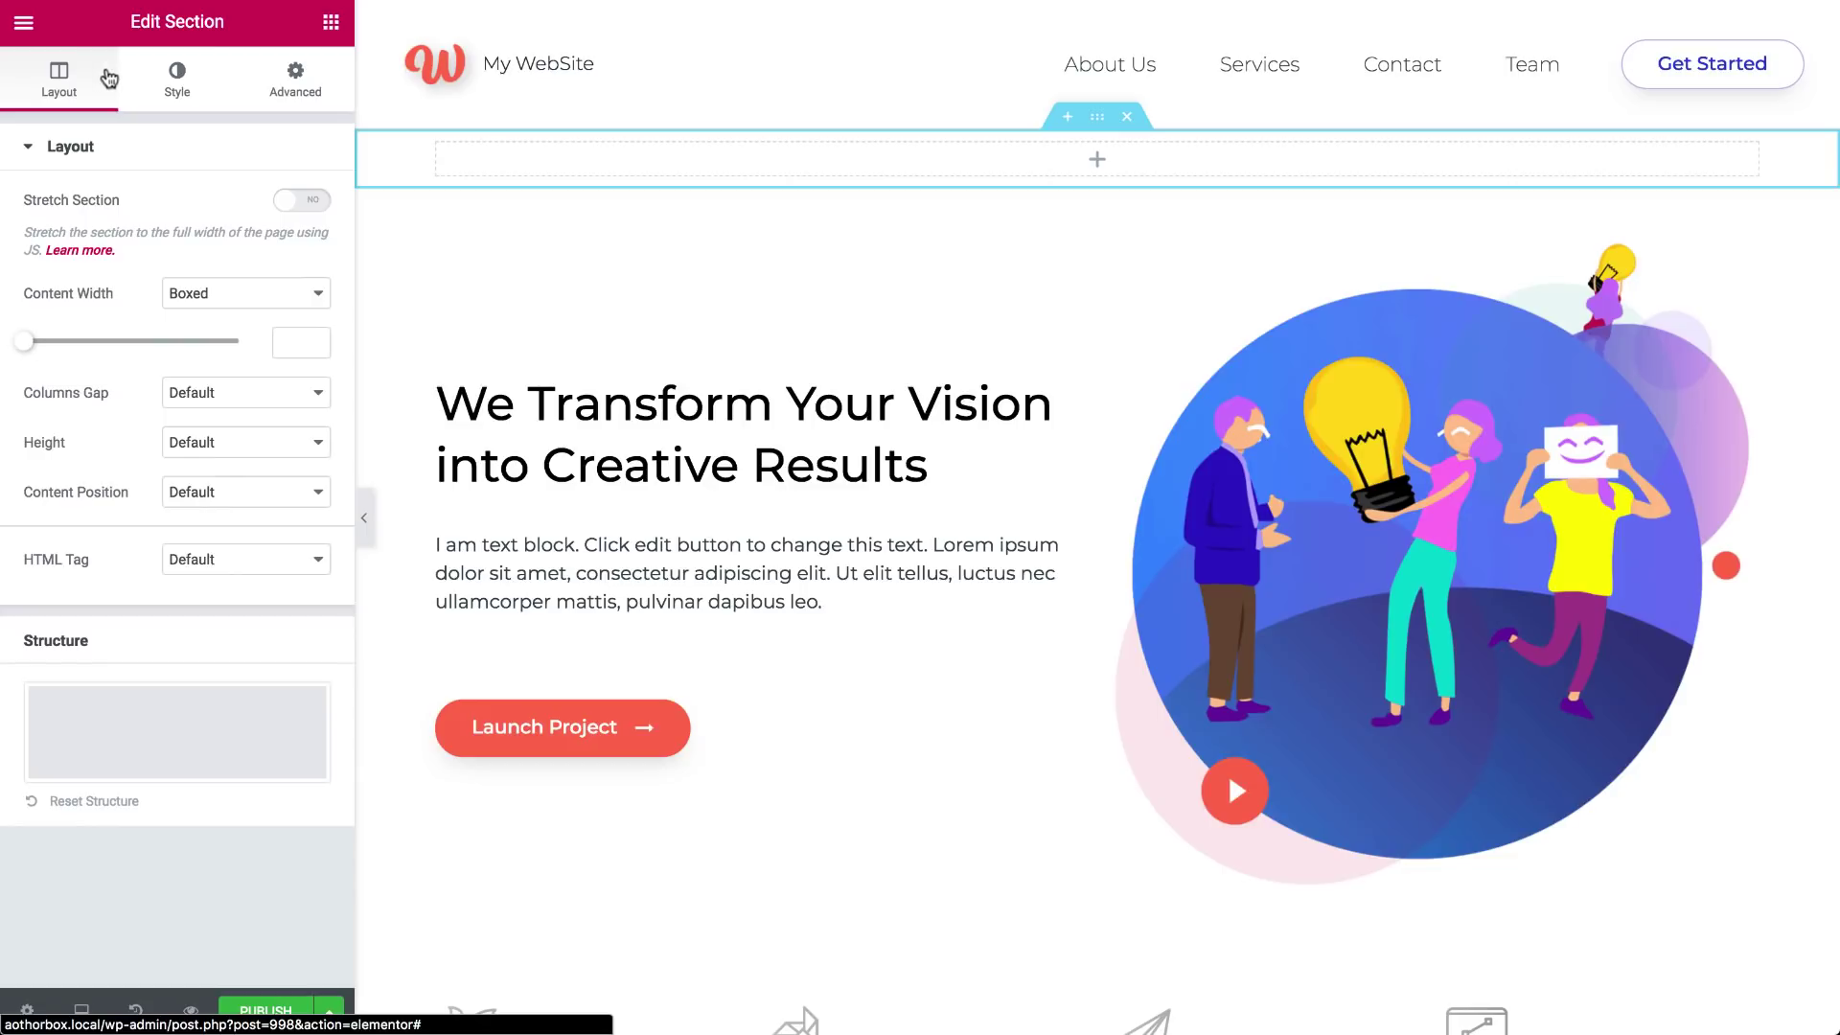
pyautogui.click(170, 89)
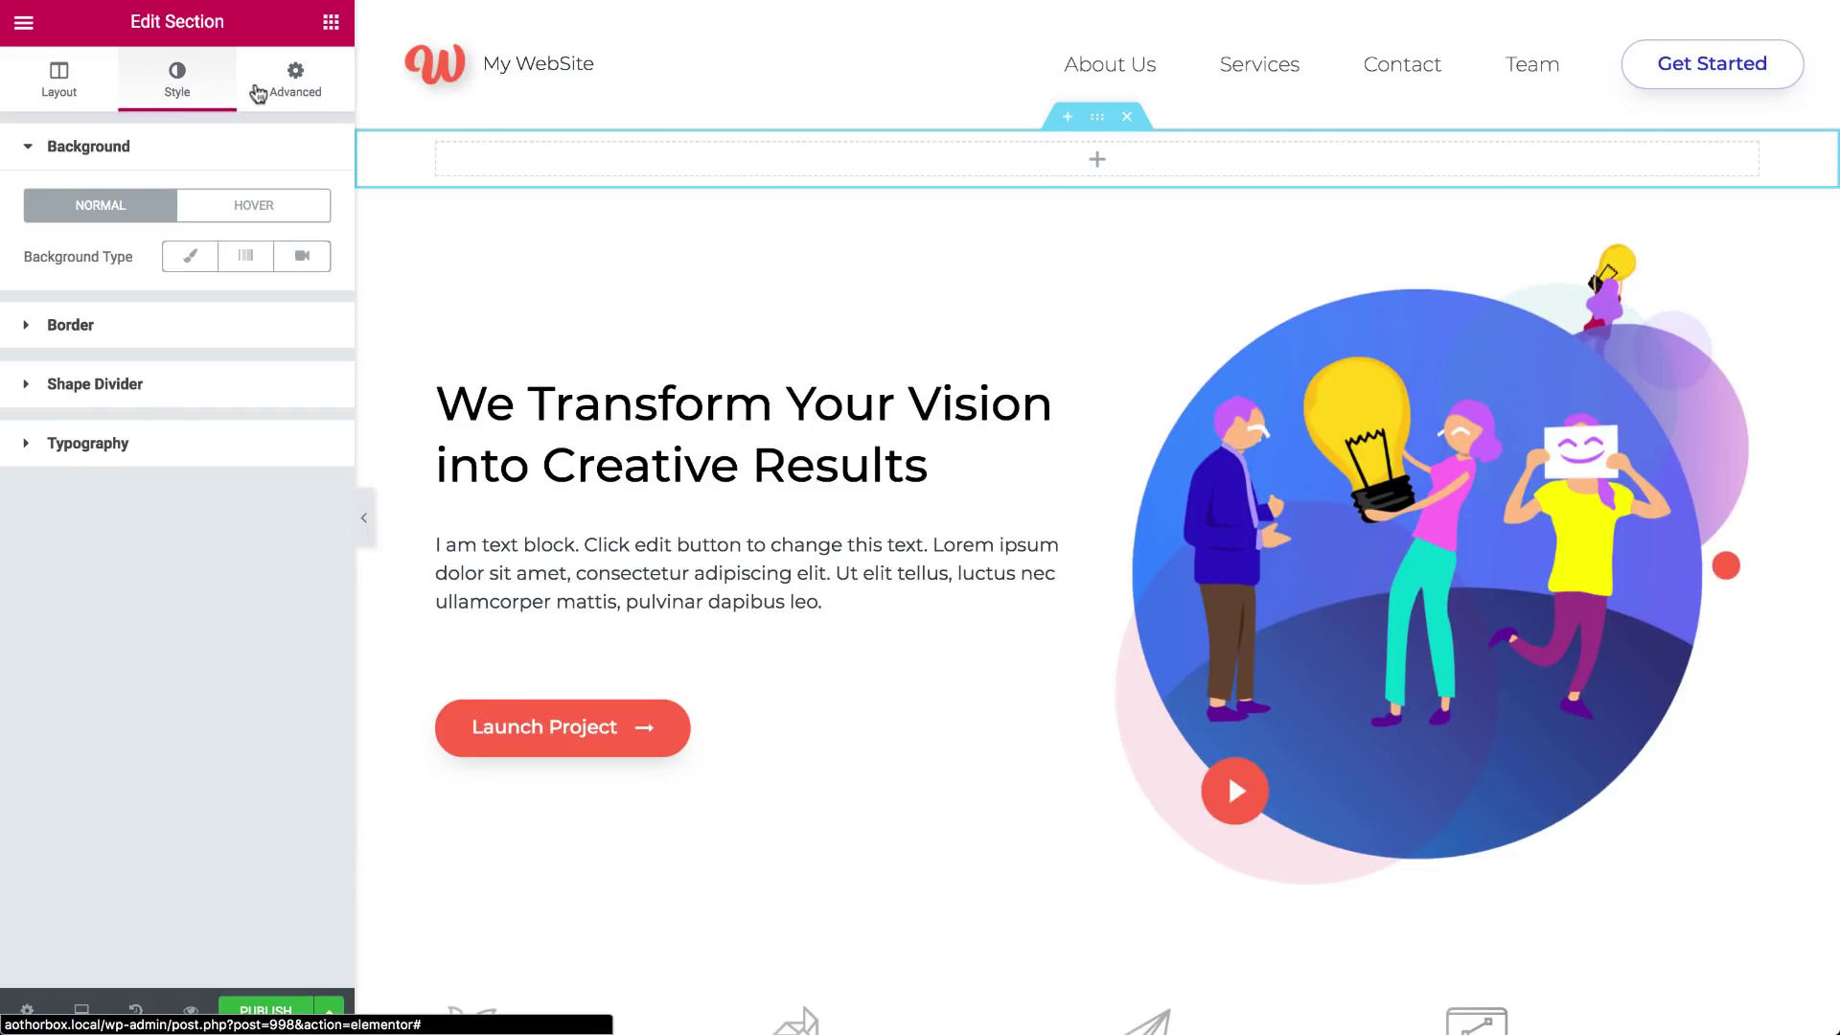
pyautogui.click(261, 94)
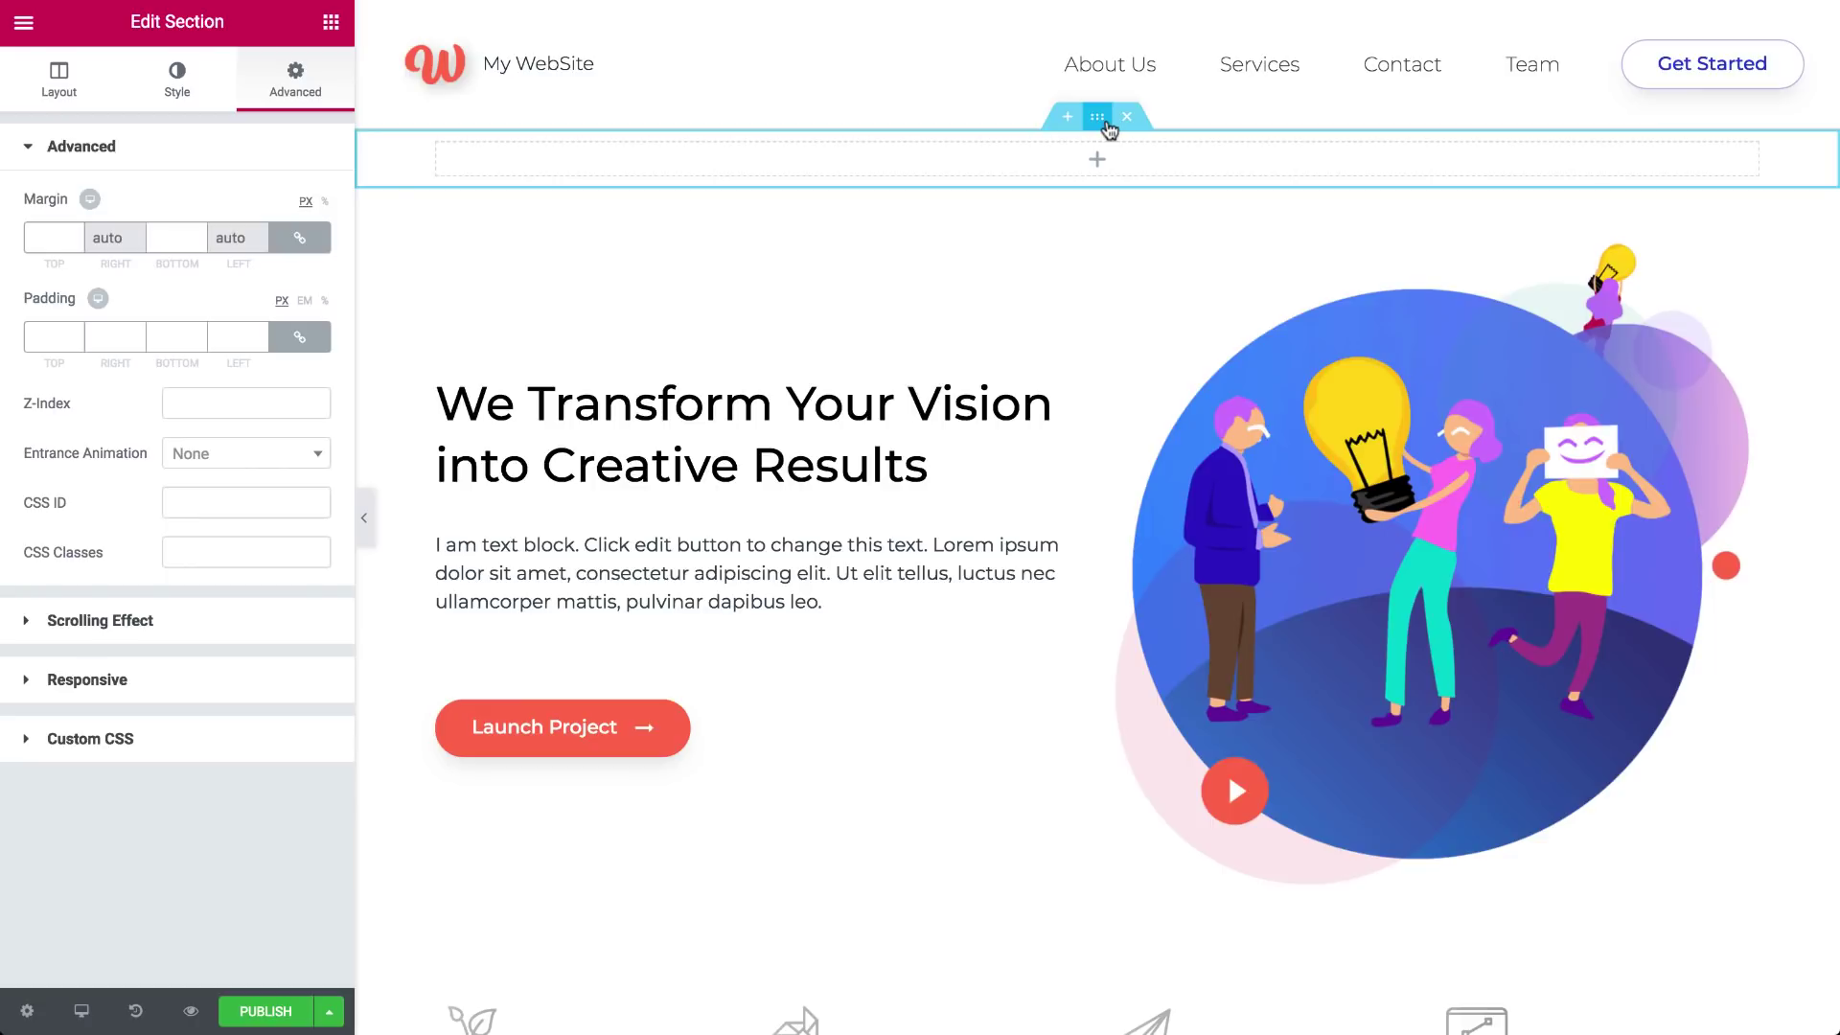
pyautogui.moveTo(1109, 129); pyautogui.dragTo(1086, 705)
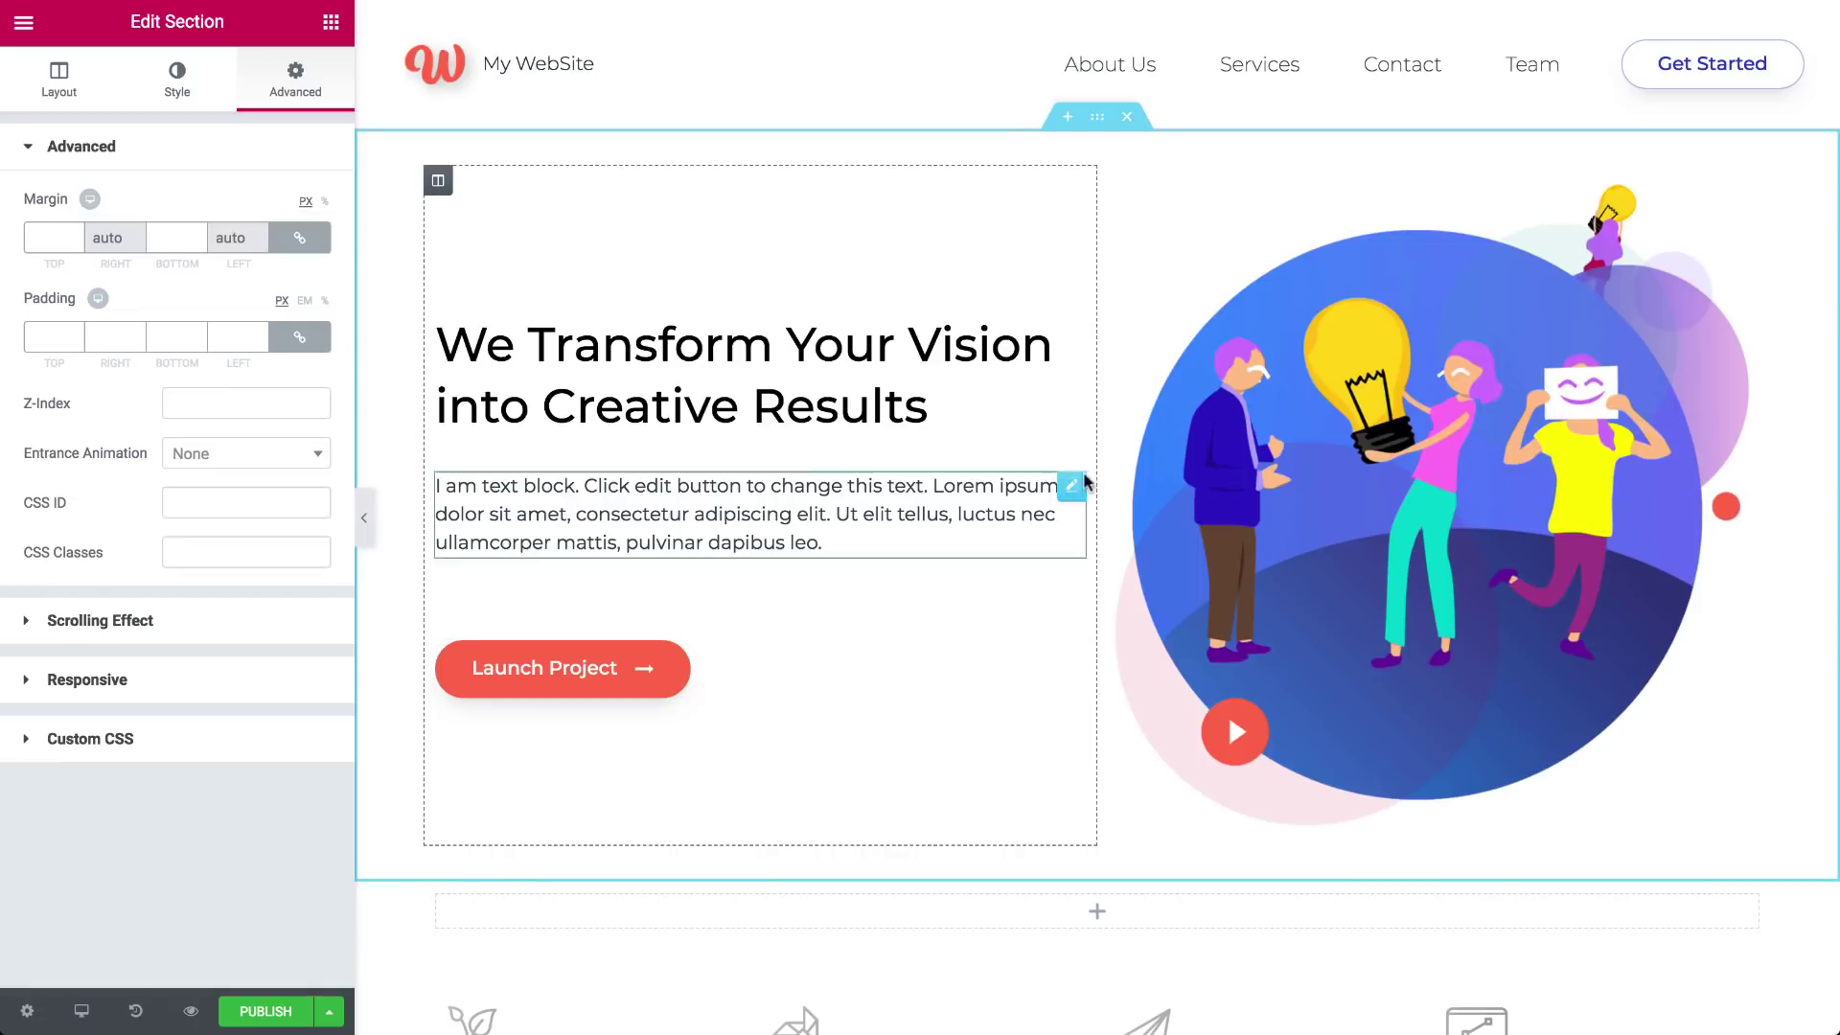
pyautogui.rightClick(1097, 118)
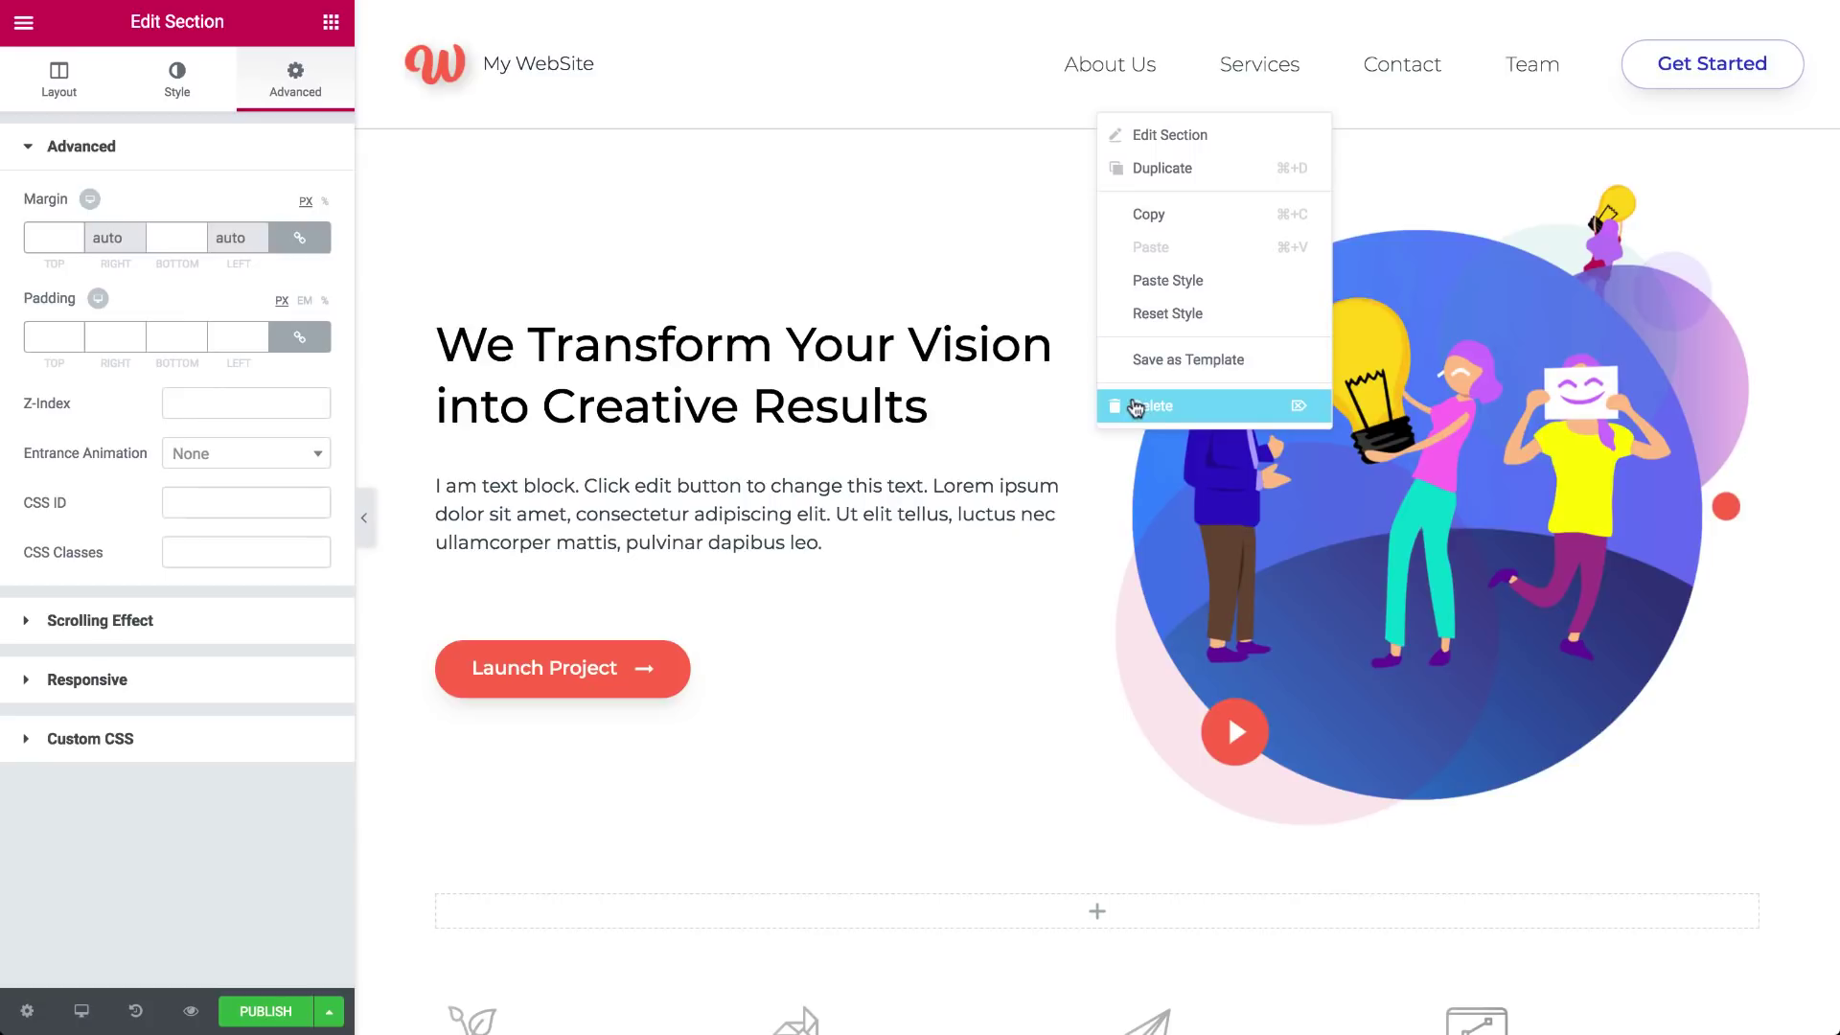
pyautogui.click(1081, 143)
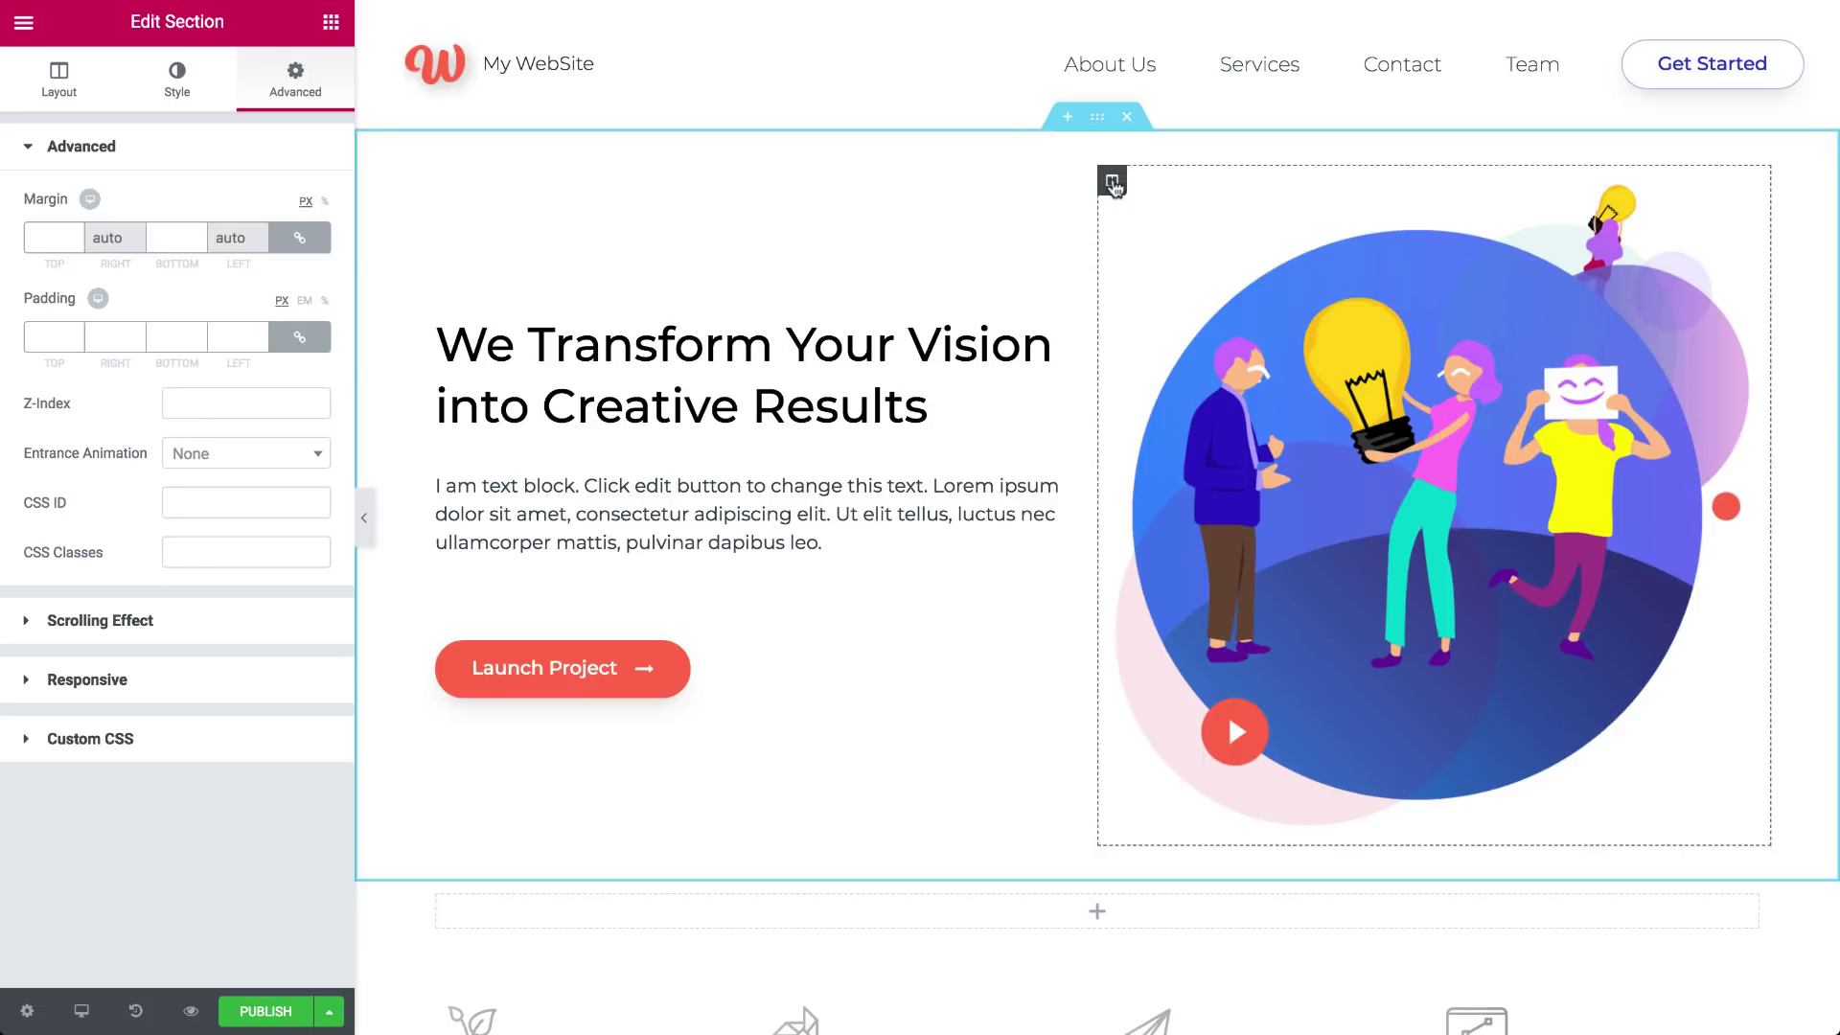
pyautogui.rightClick(1114, 183)
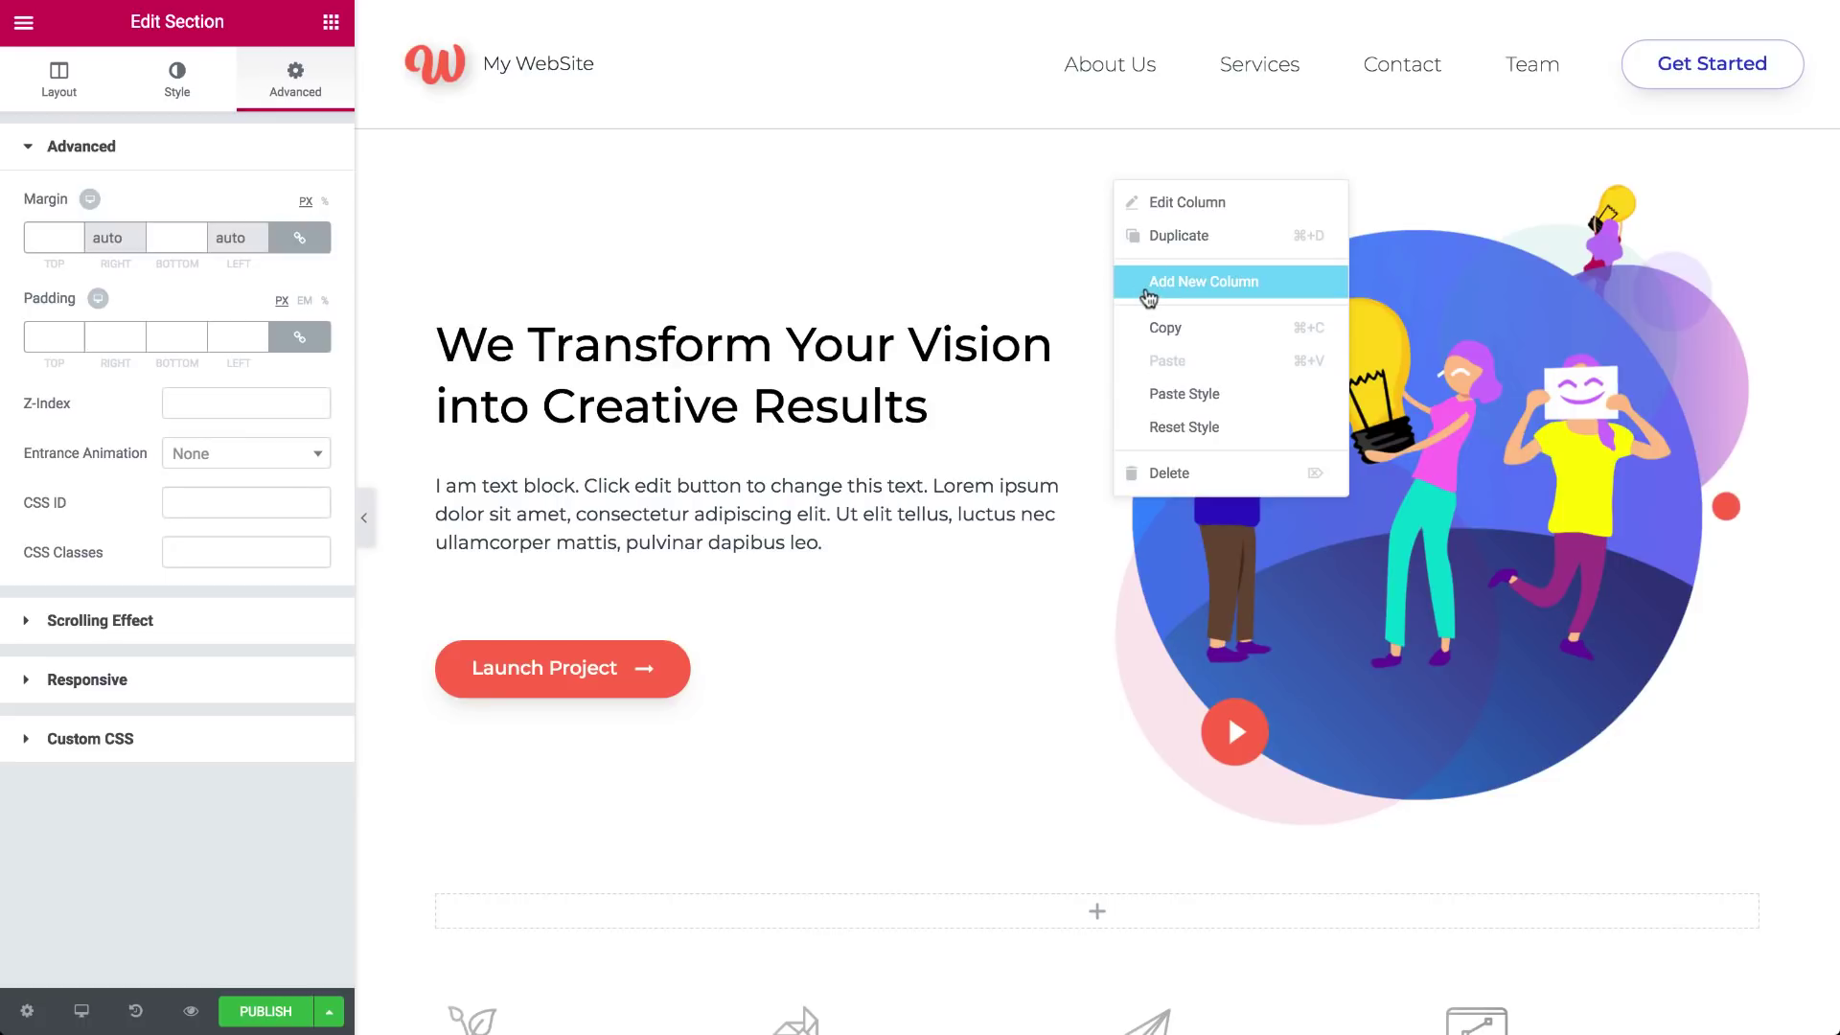
pyautogui.click(1148, 282)
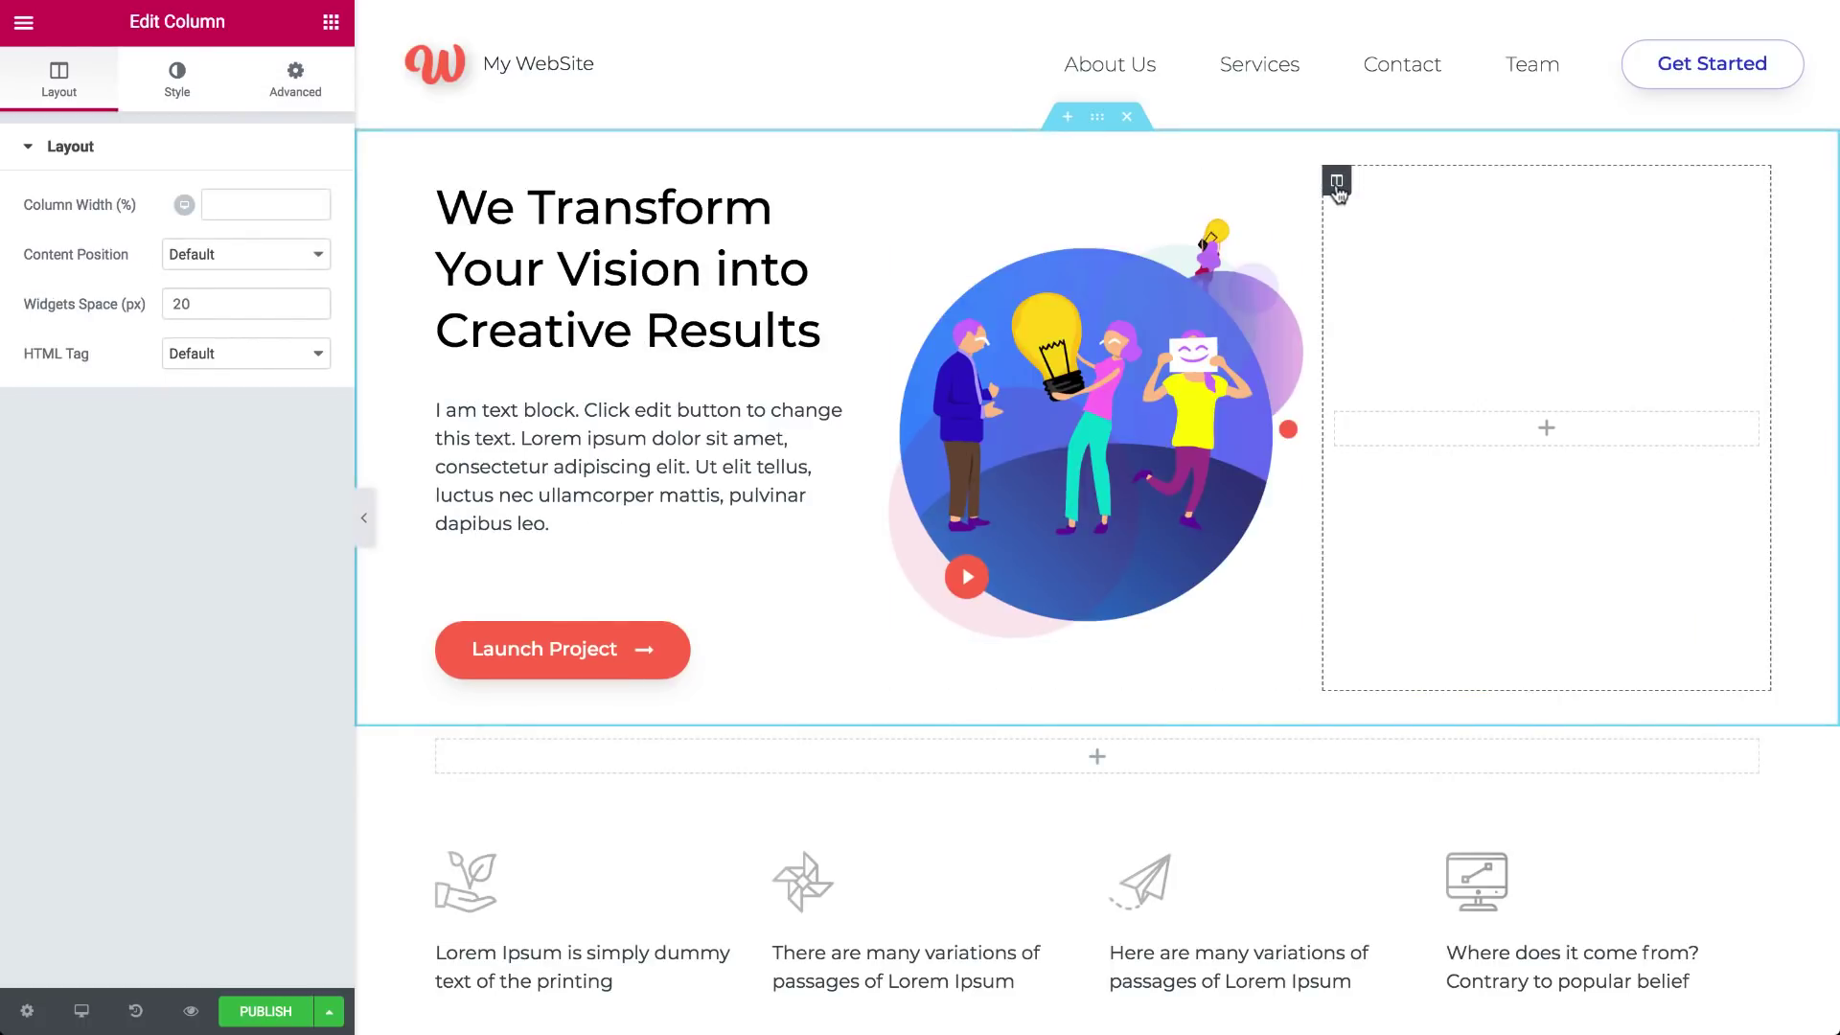
pyautogui.rightClick(1338, 192)
pyautogui.click(1370, 480)
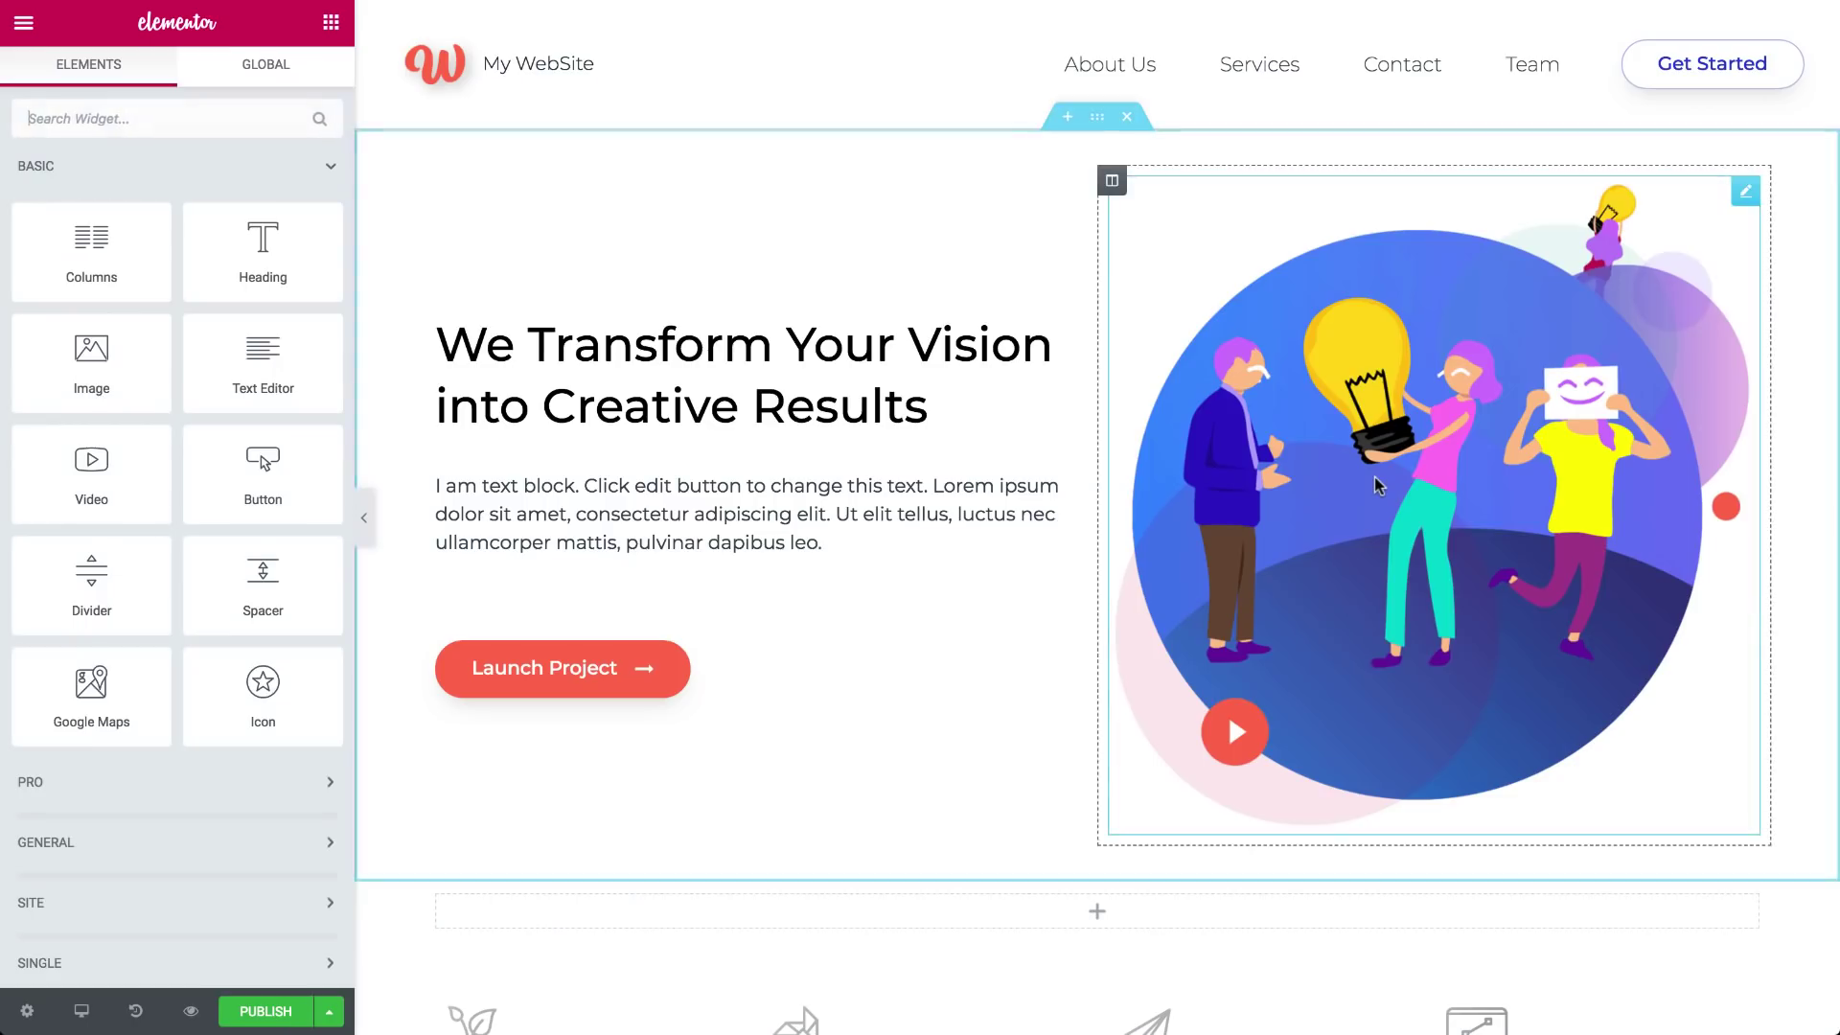
pyautogui.rightClick(698, 678)
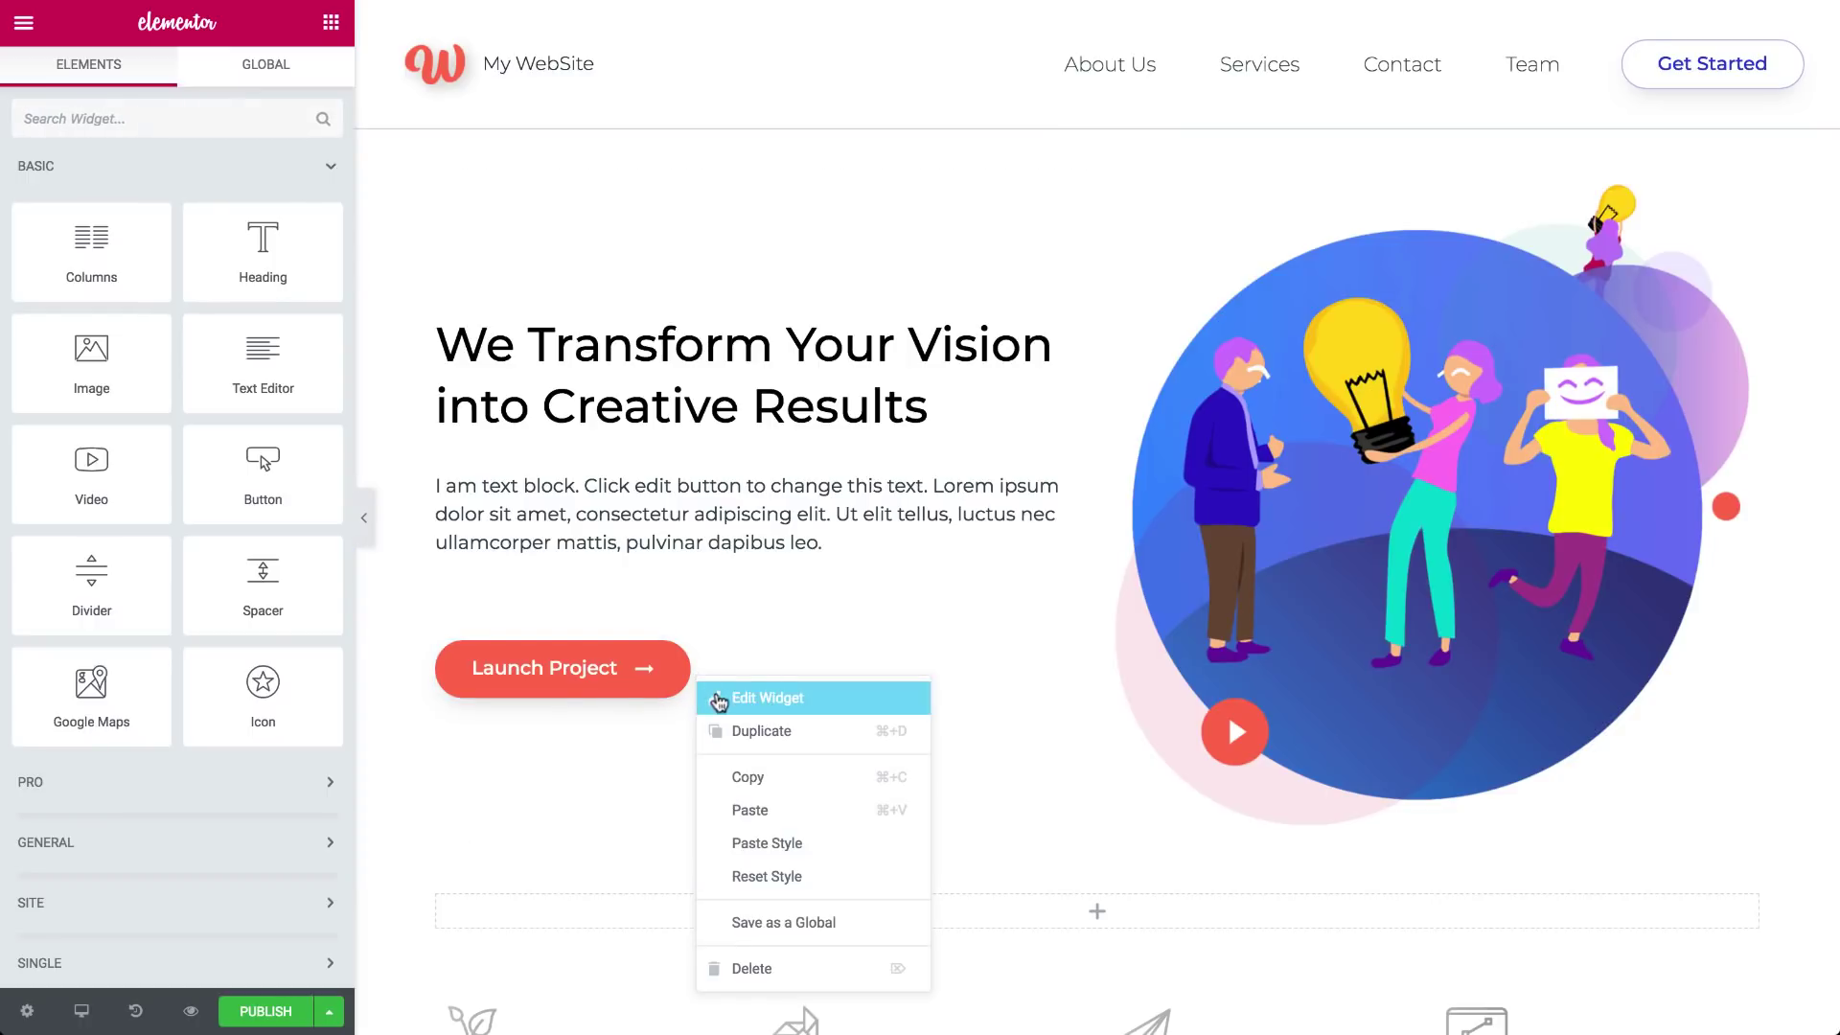
pyautogui.click(595, 854)
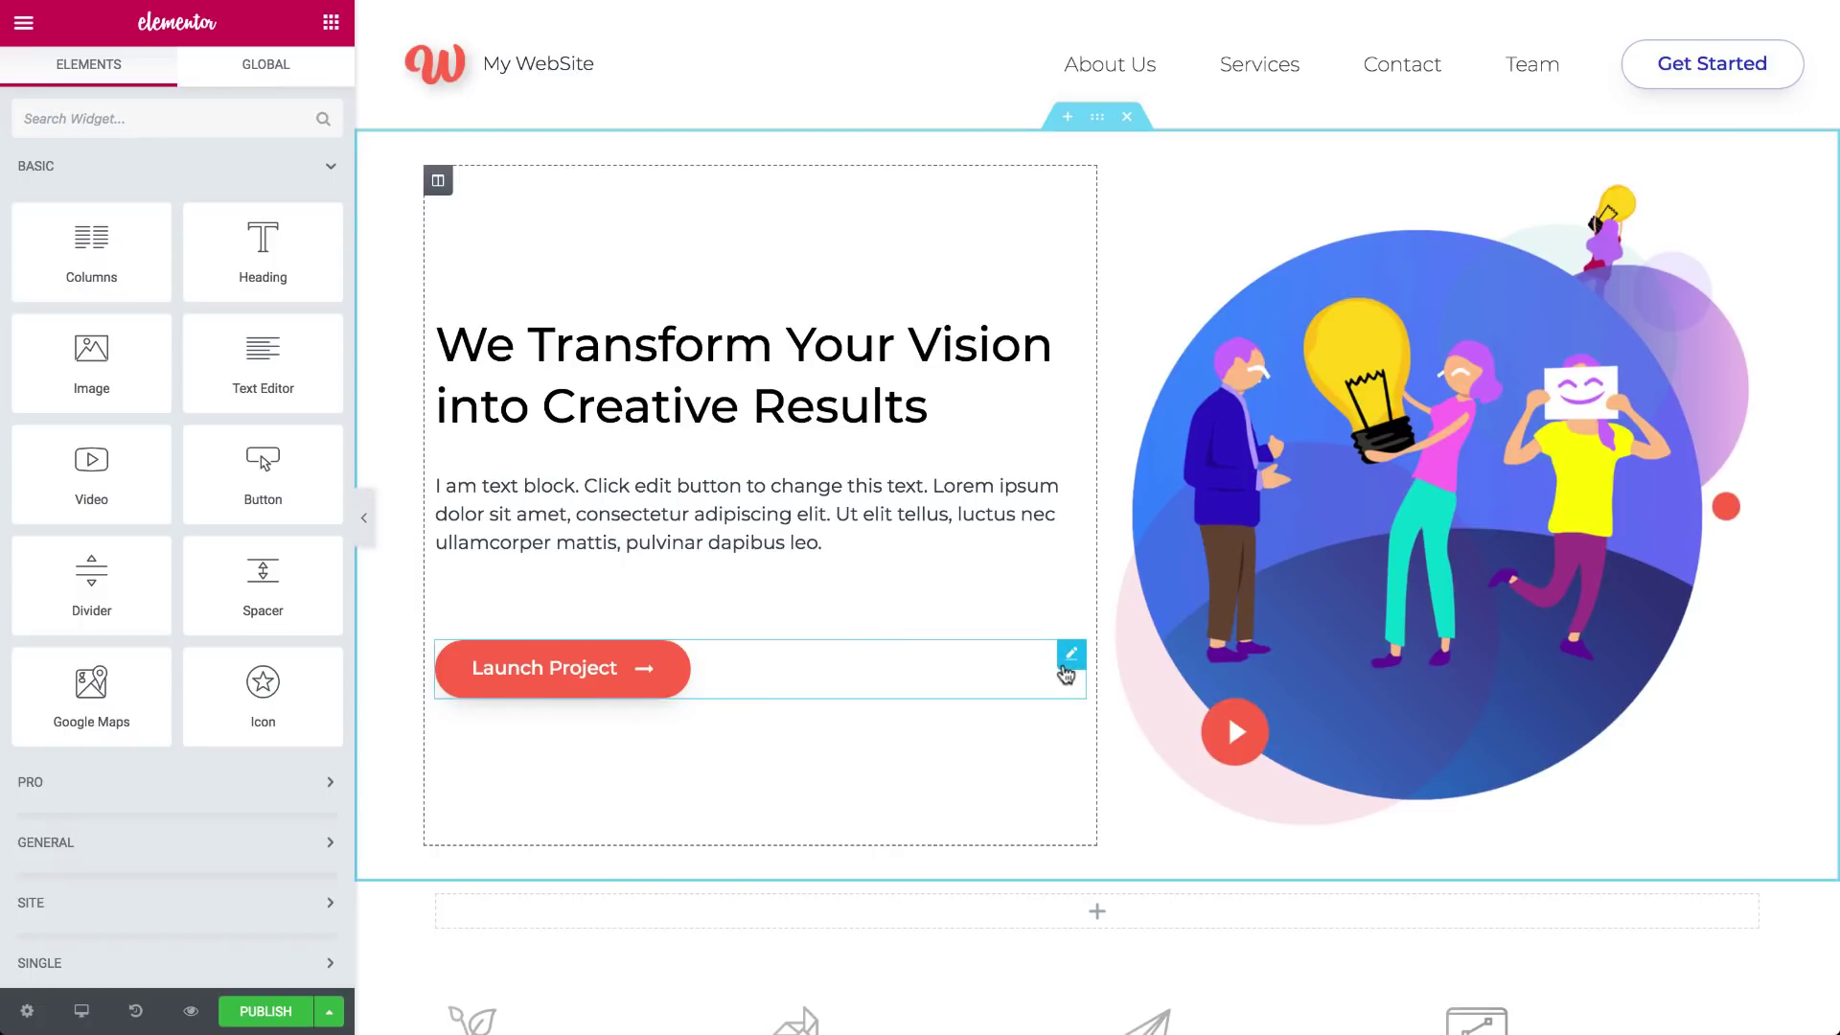
# Move the Launch Project button below the text and resize the hero columns to about 52.4% / 47.6%.
pyautogui.moveTo(1065, 664); pyautogui.dragTo(598, 614)
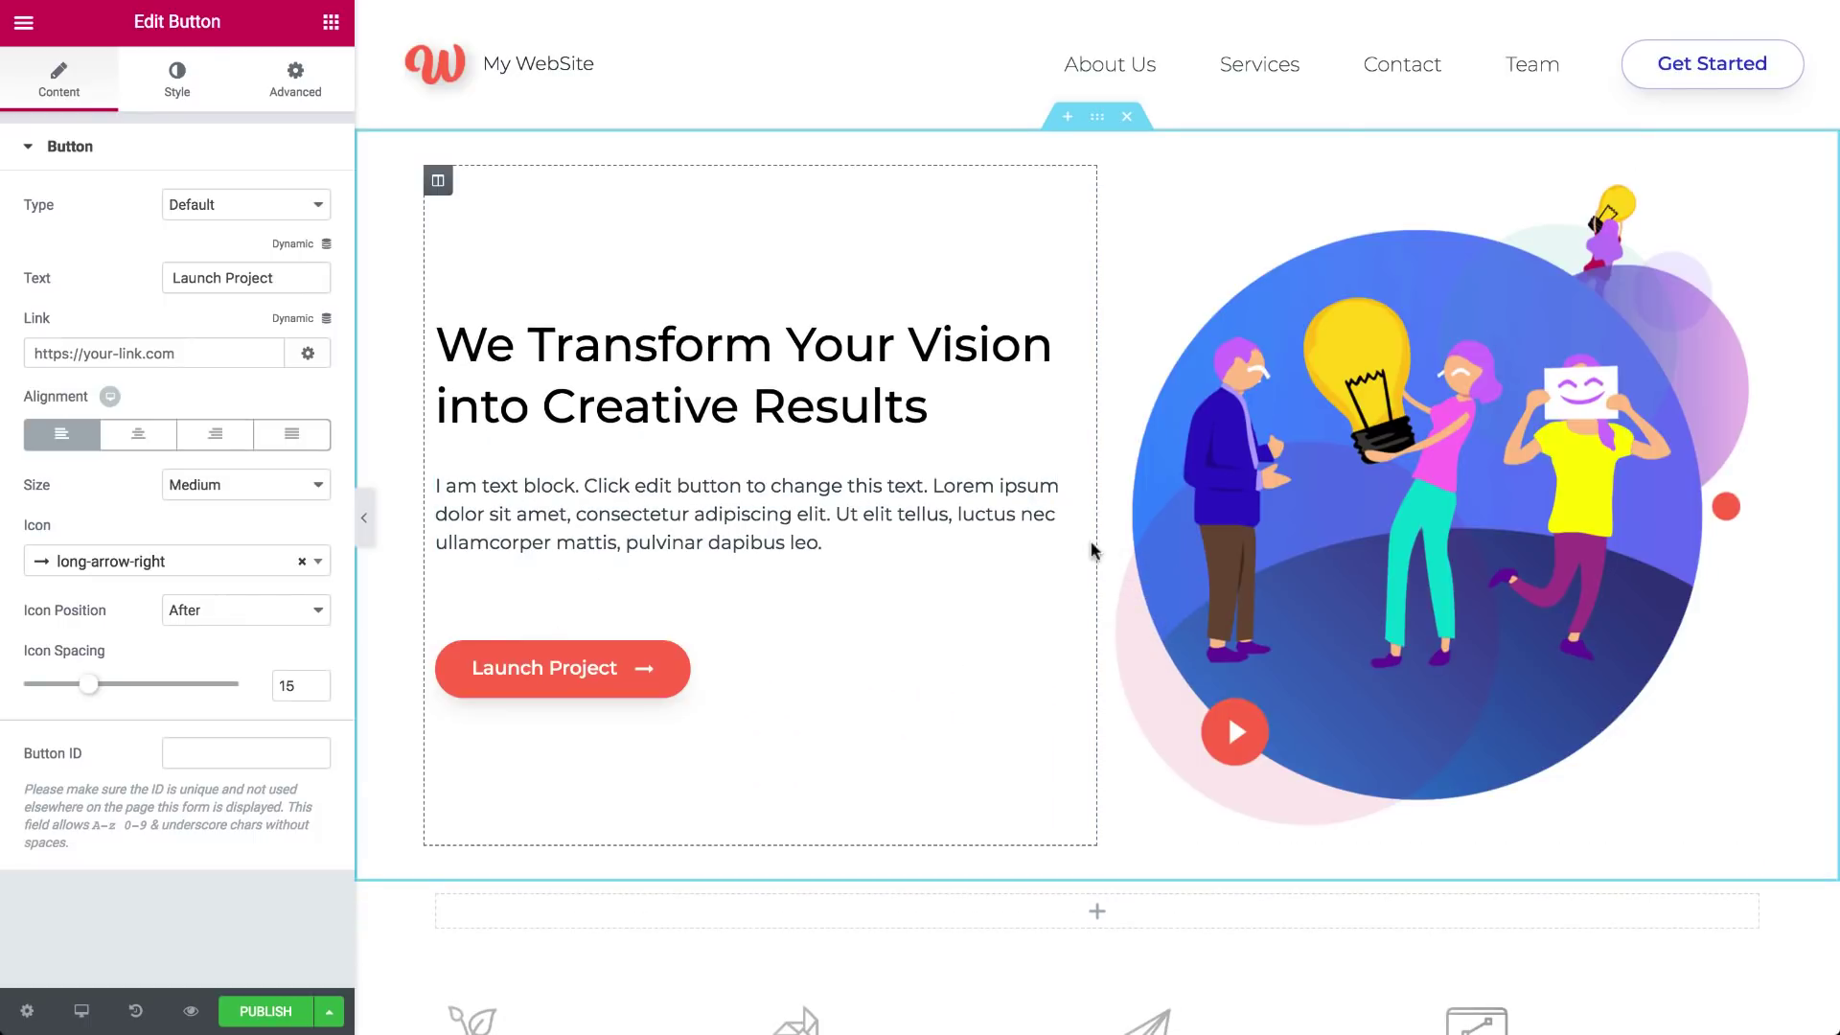
pyautogui.moveTo(1095, 543)
pyautogui.mouseDown()
pyautogui.moveTo(1047, 542)
pyautogui.moveTo(1127, 553)
pyautogui.mouseUp()
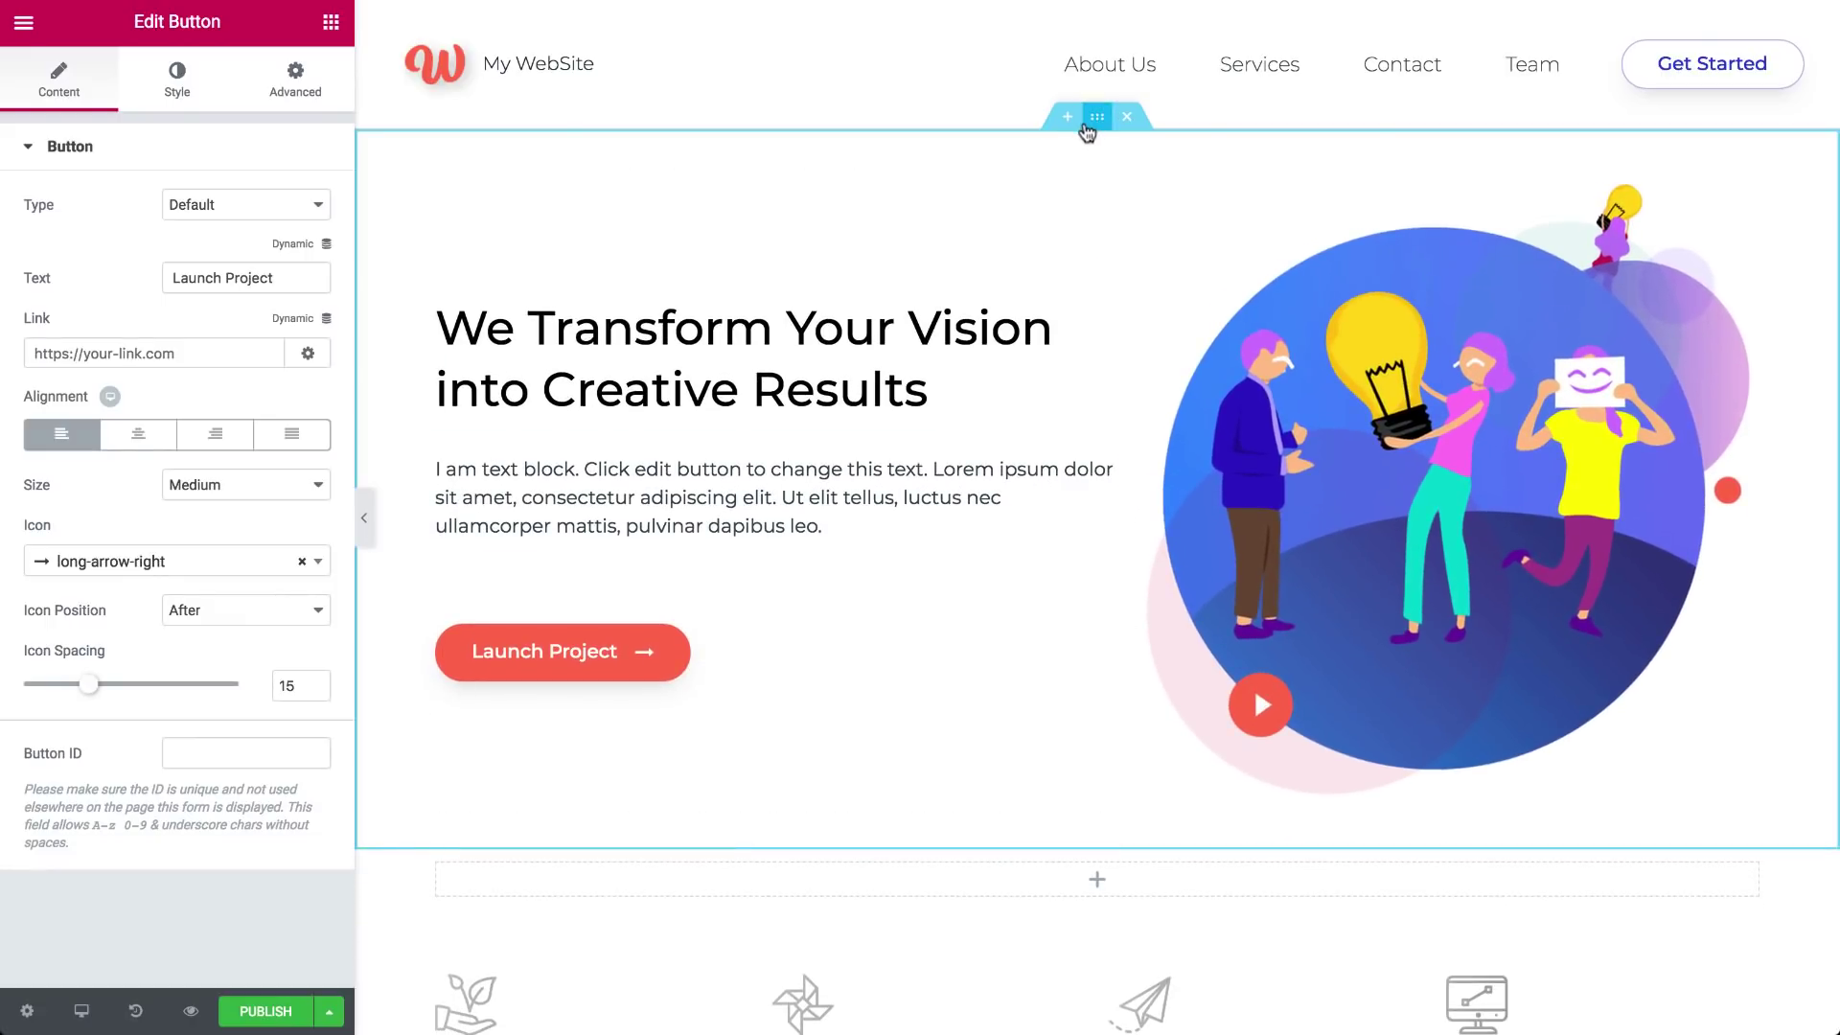
pyautogui.click(1086, 127)
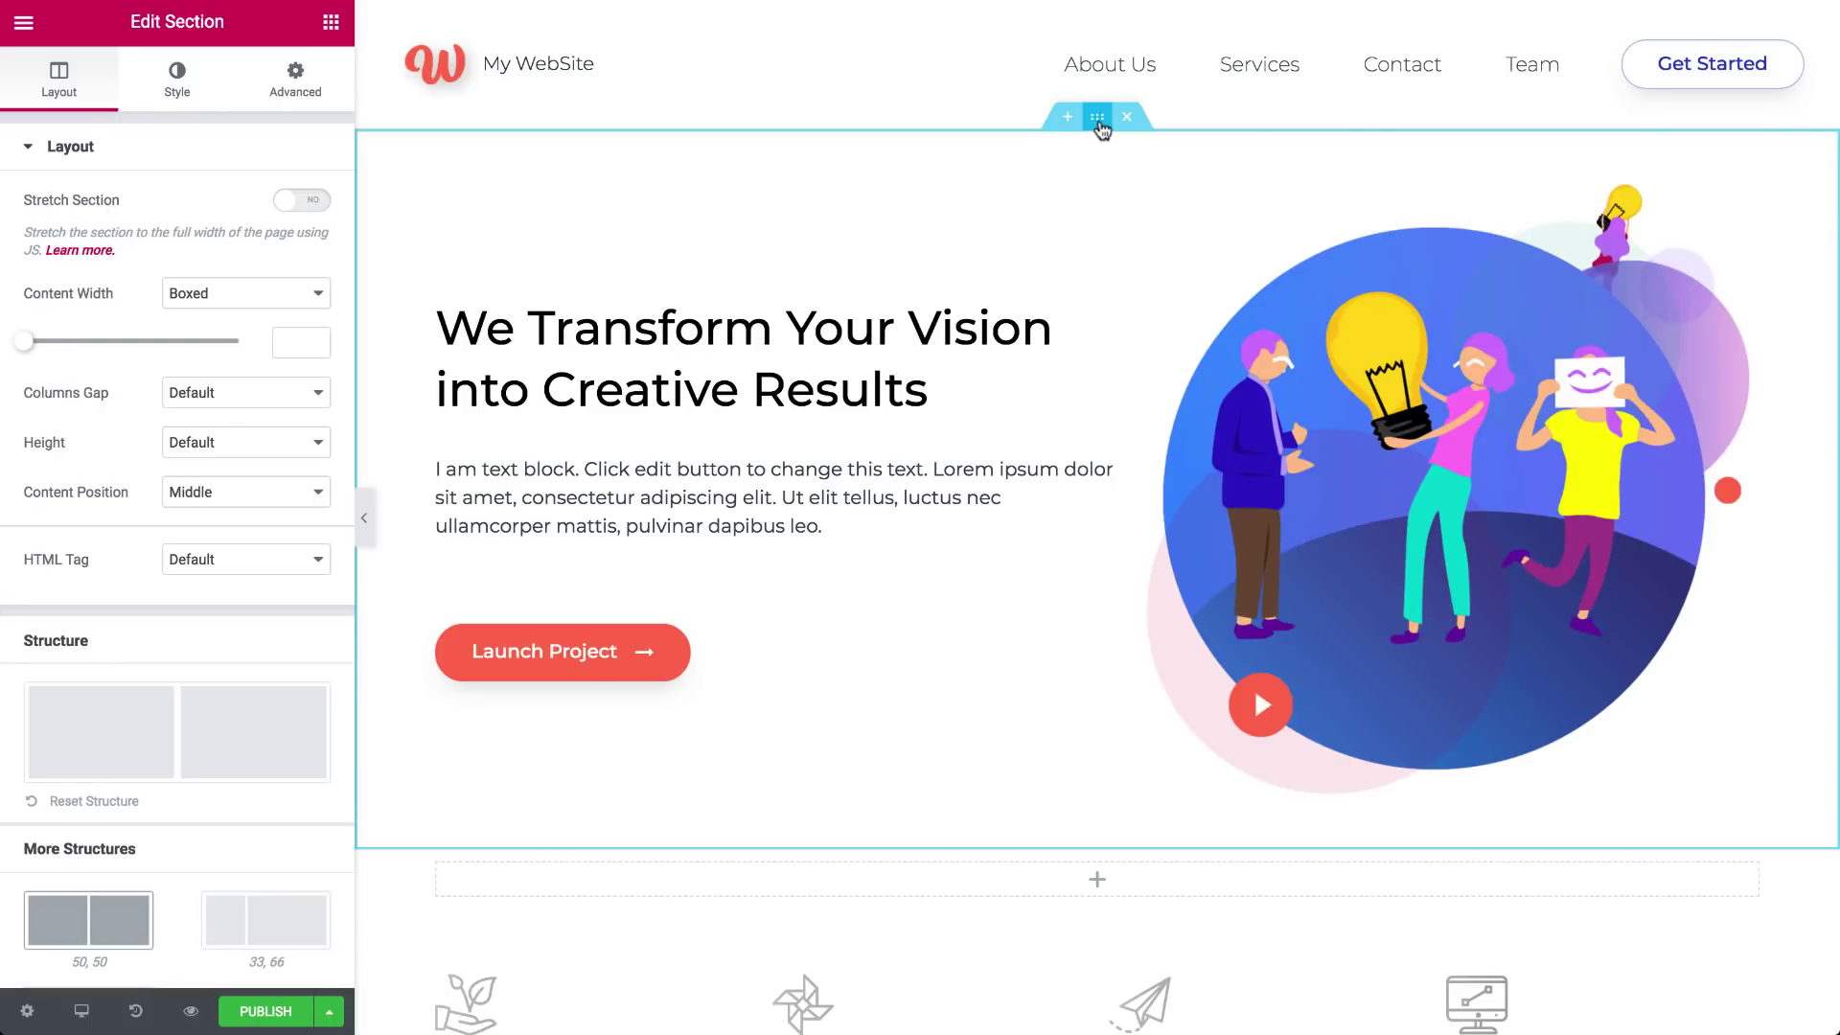
# Add a two-column section above the newsletter.
pyautogui.scroll(-20, 1099, 134)
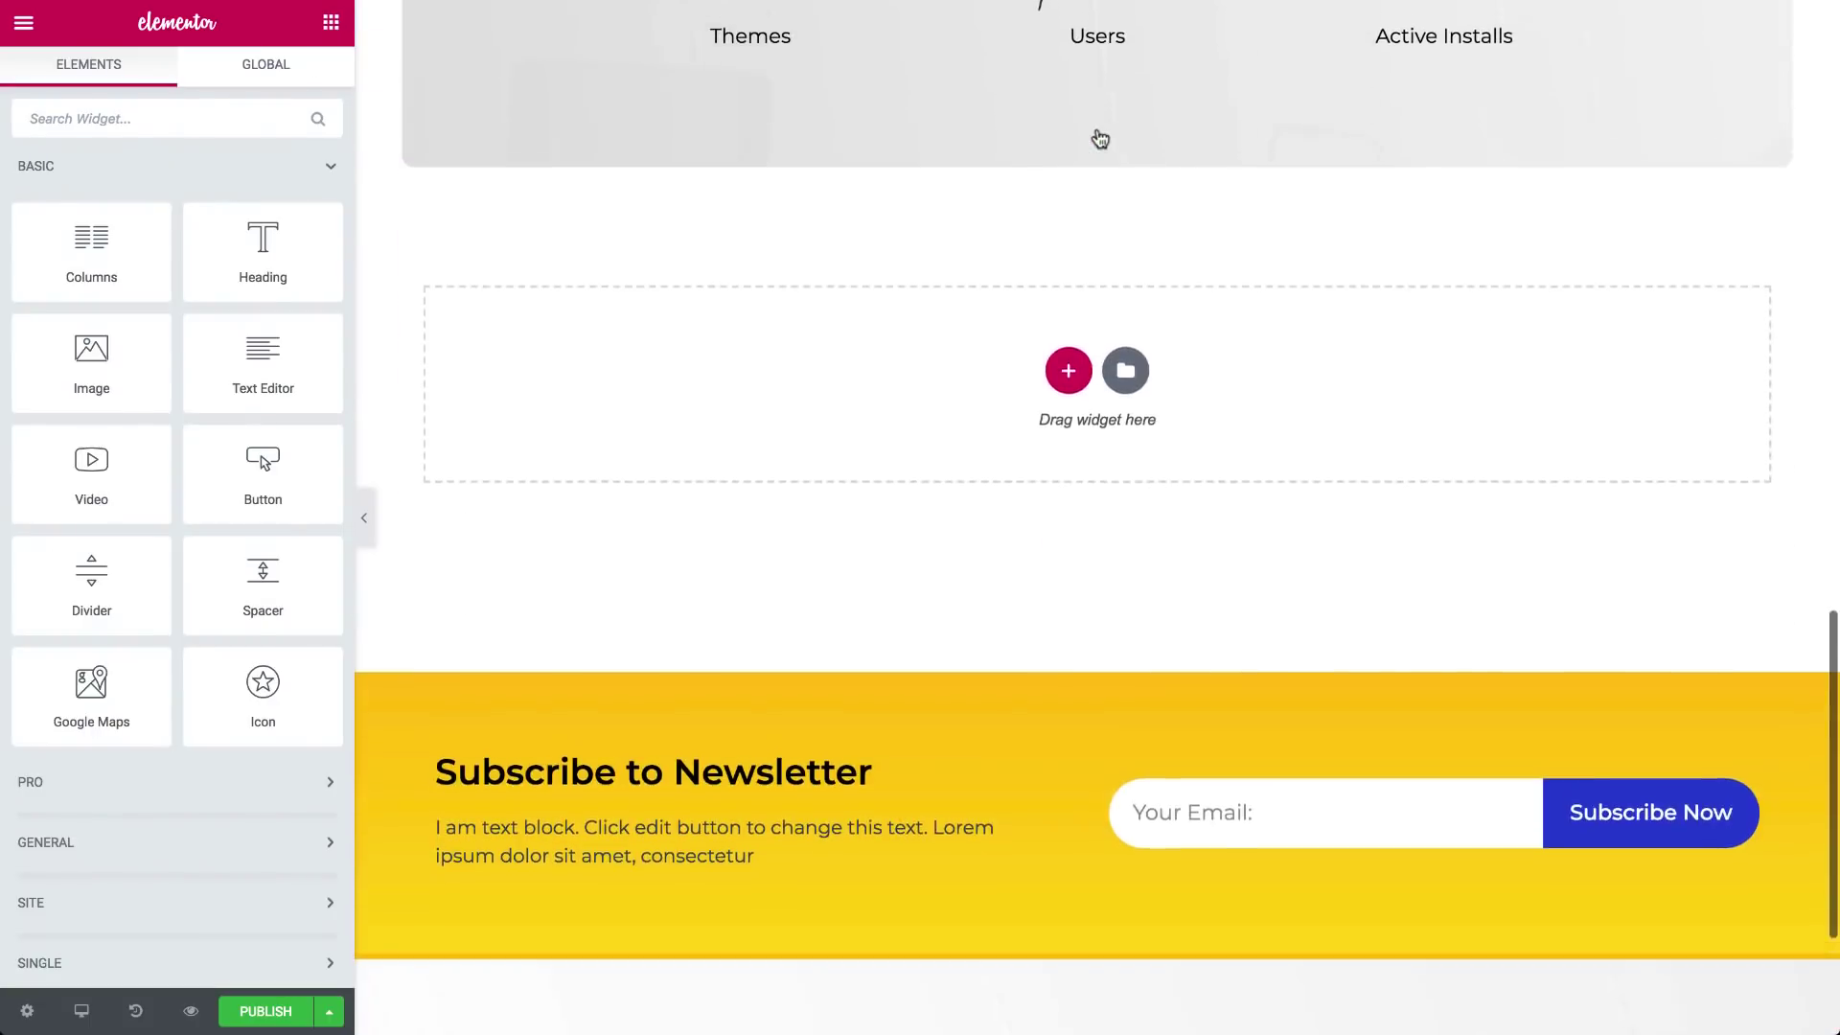
pyautogui.click(1069, 331)
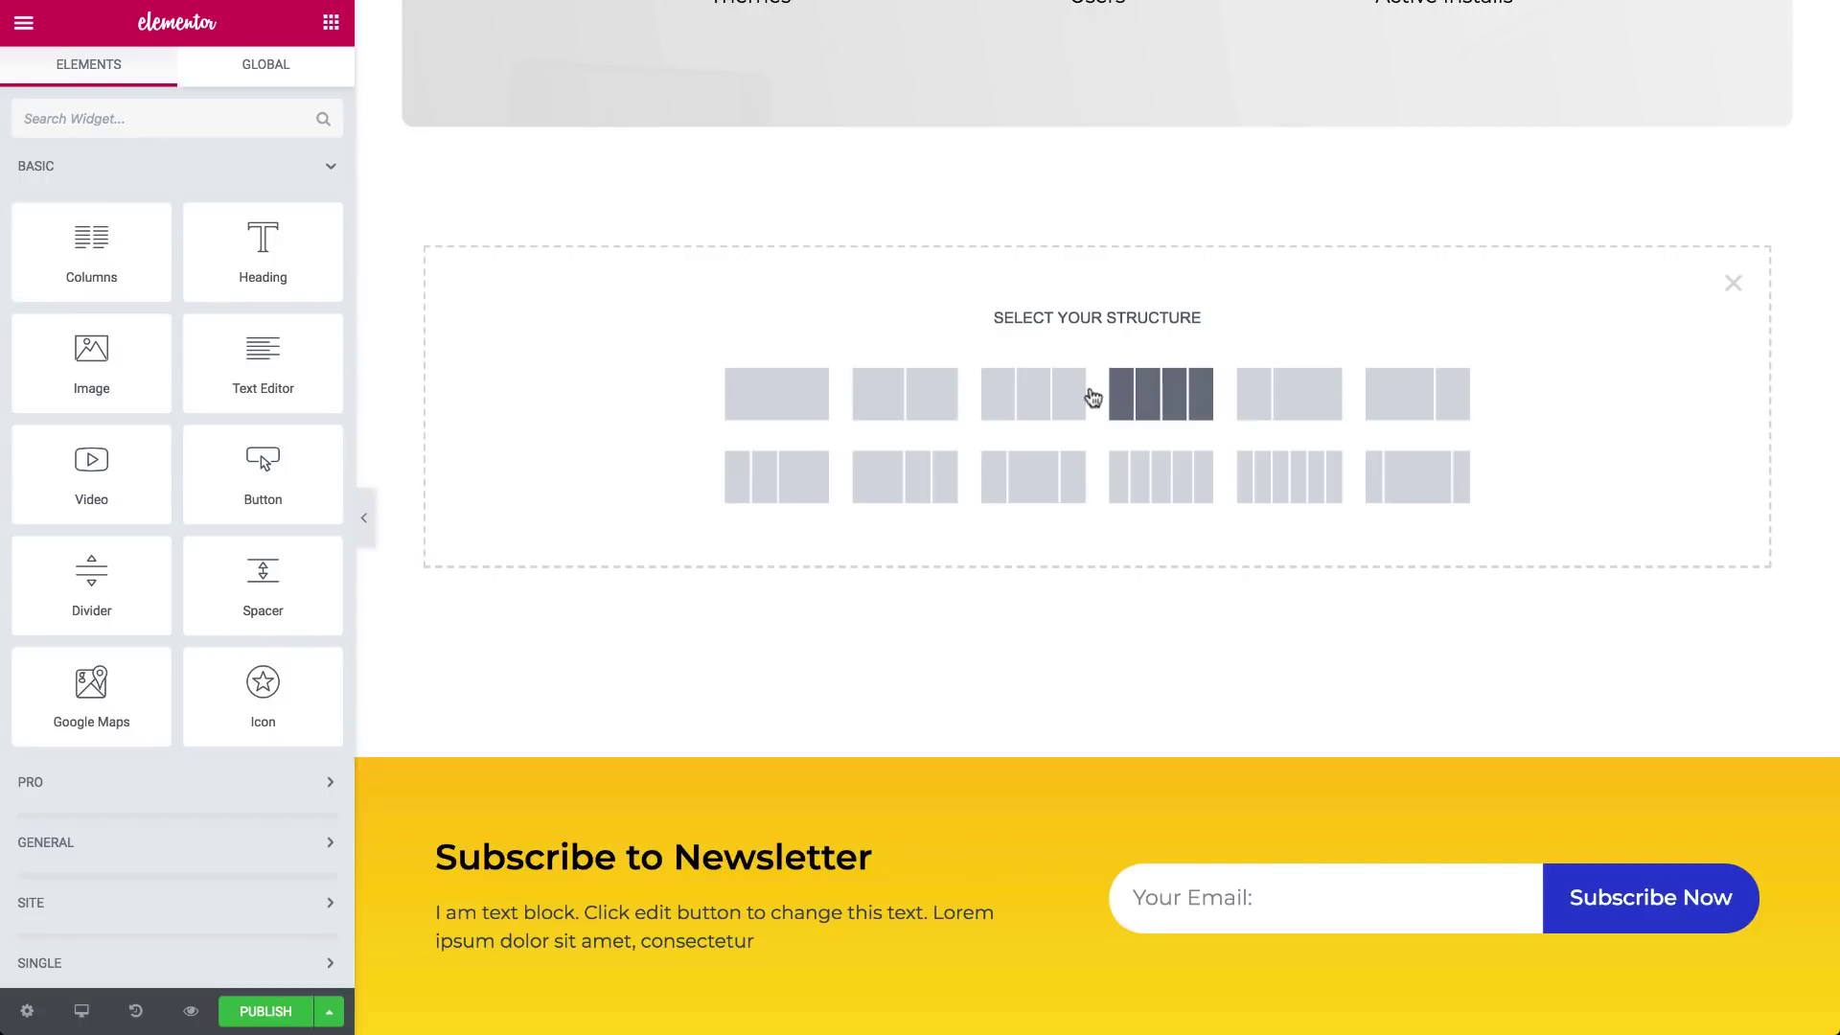
pyautogui.click(902, 402)
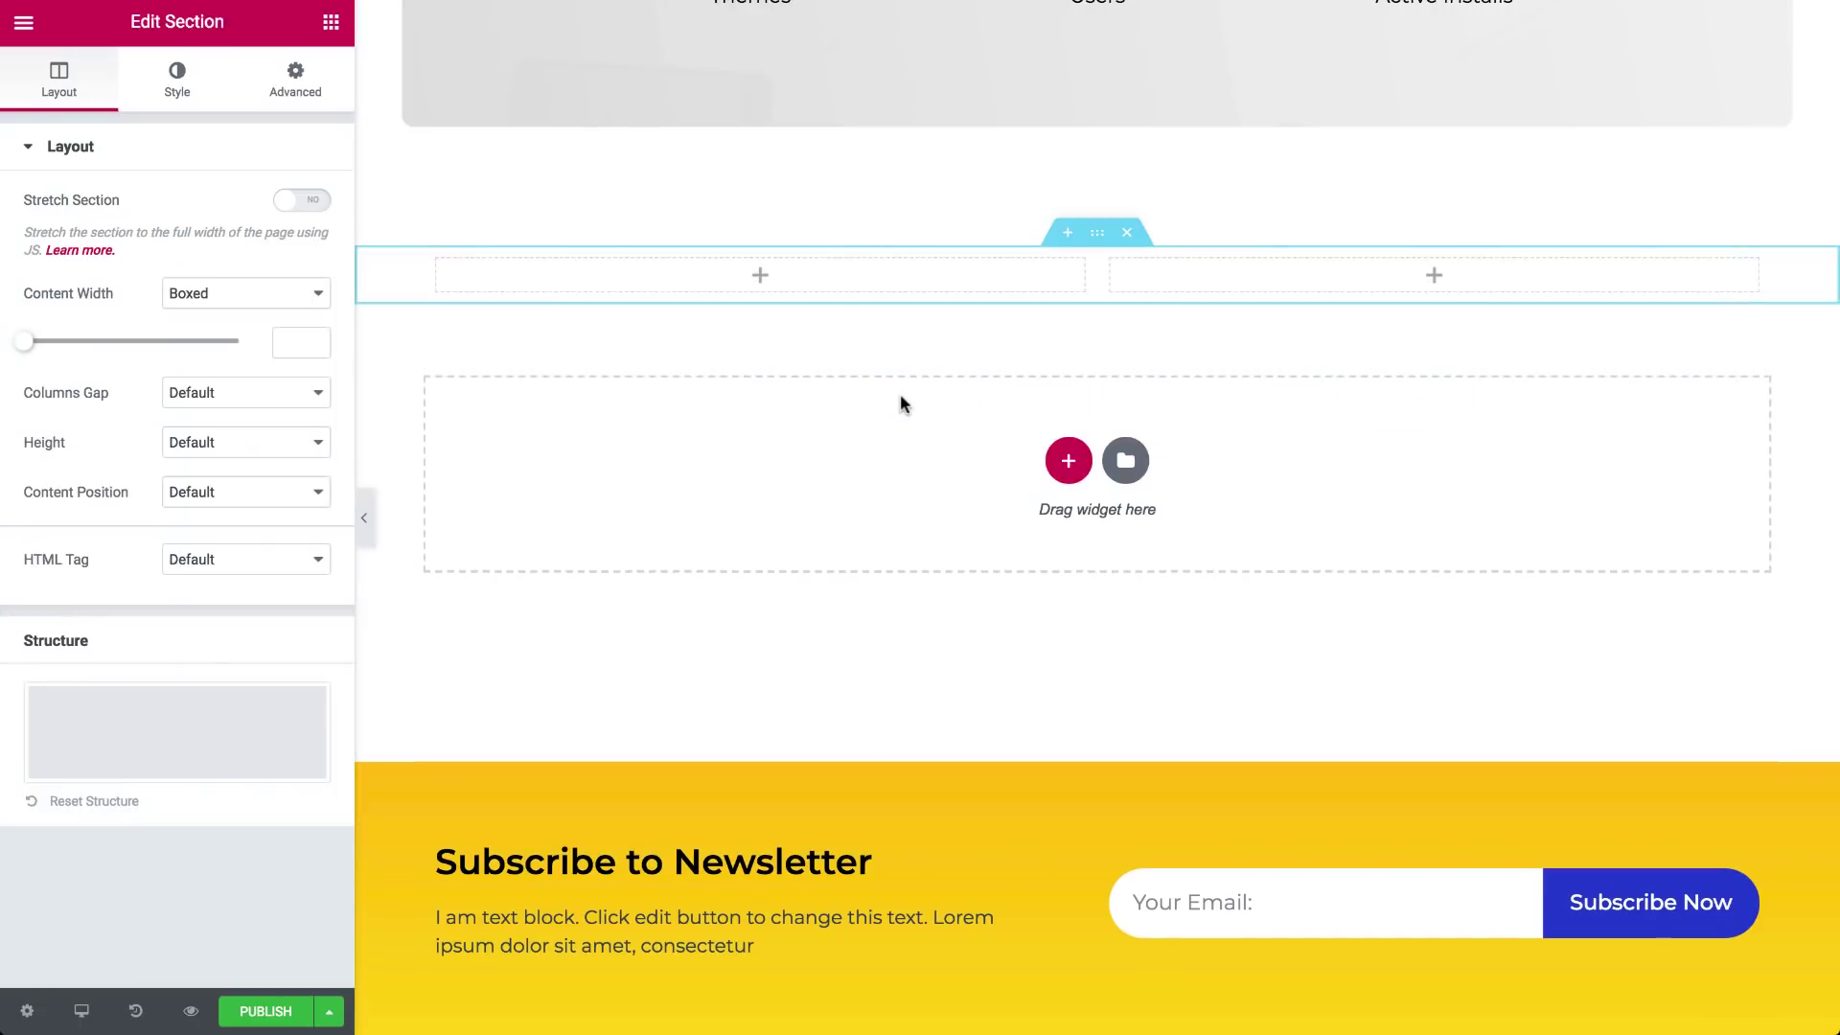
# Fill the left column with Heading, Text Editor and Button widgets, keeping the button below the text.
pyautogui.click(332, 22)
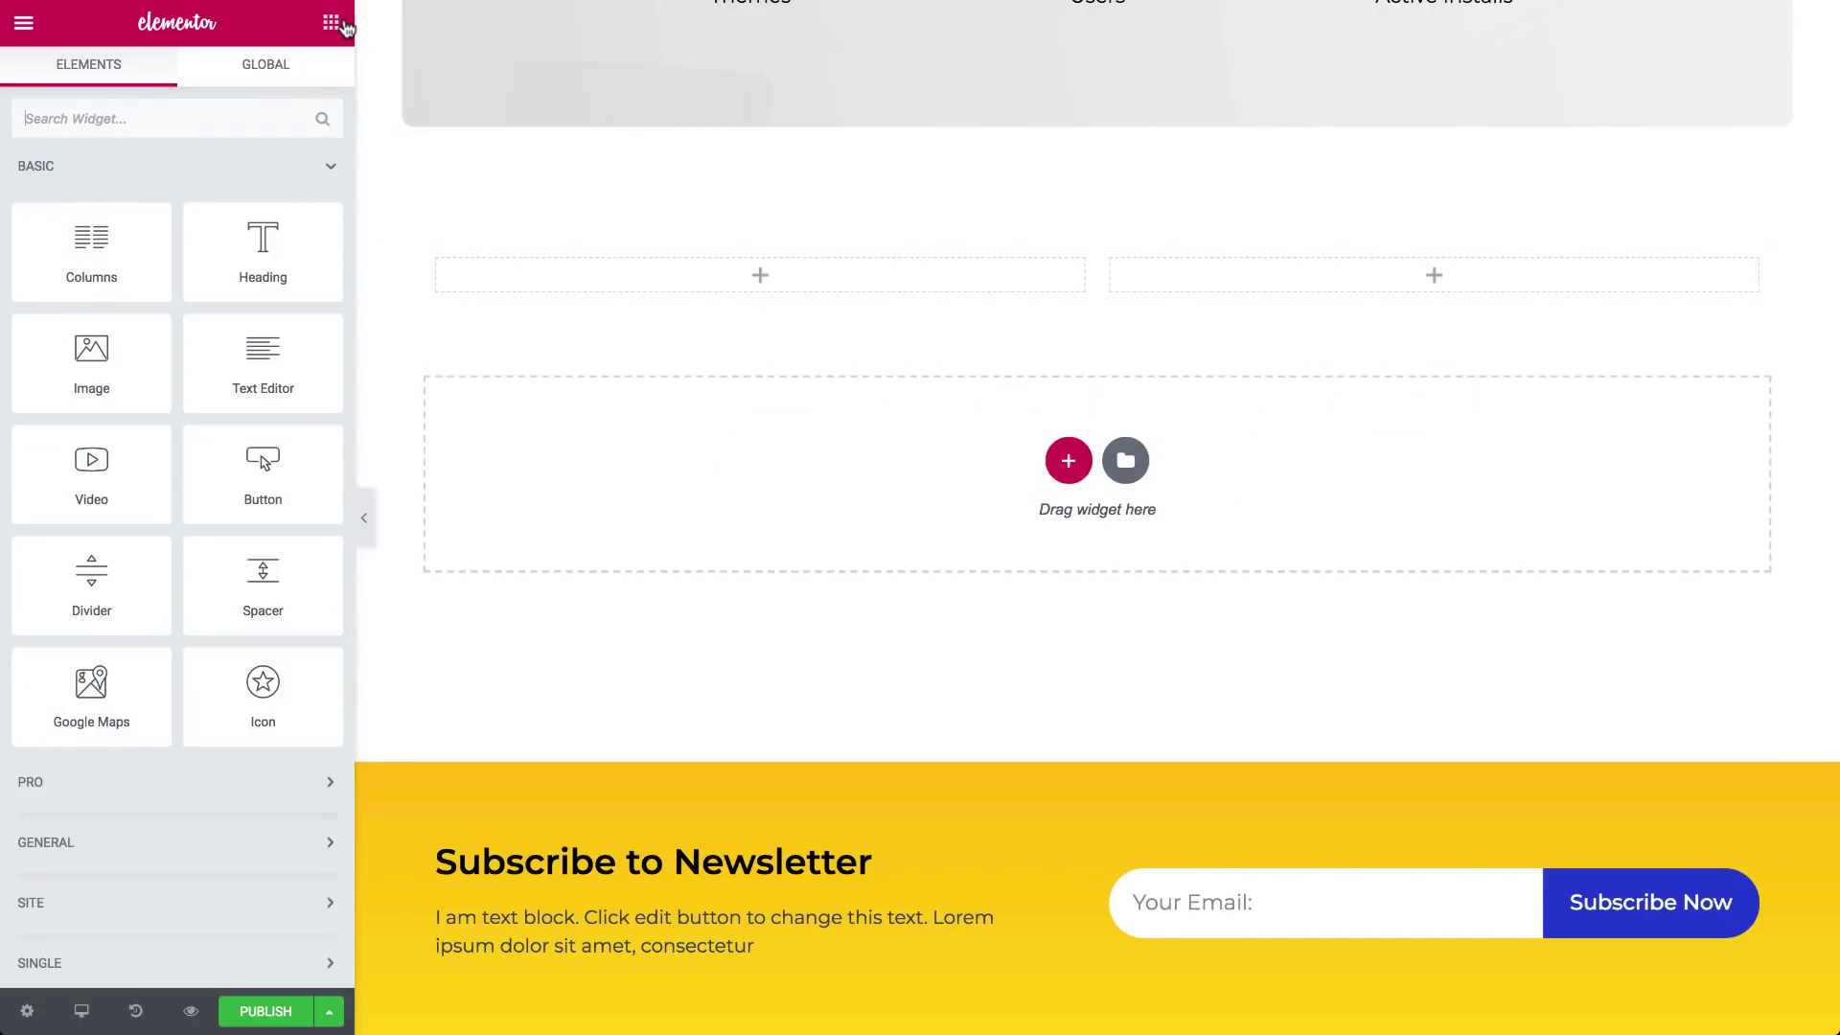
pyautogui.moveTo(234, 254); pyautogui.dragTo(575, 296)
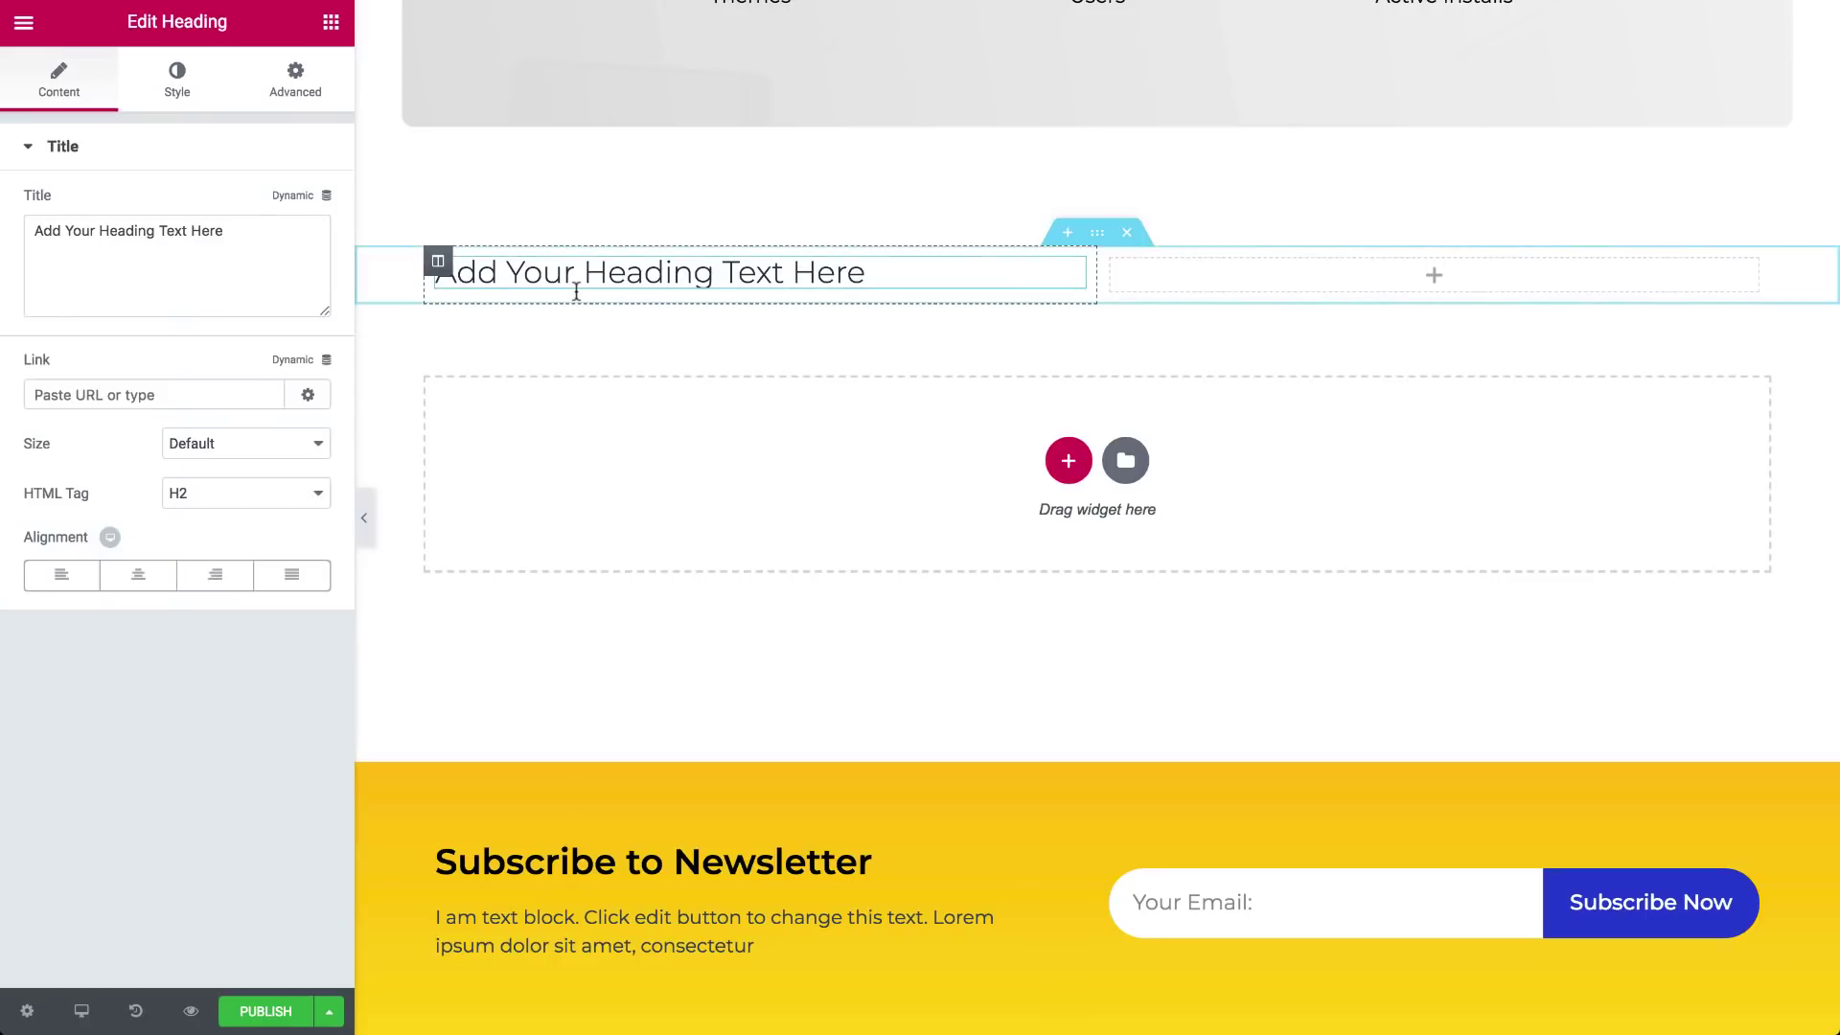
pyautogui.click(331, 22)
pyautogui.moveTo(258, 348); pyautogui.dragTo(559, 277)
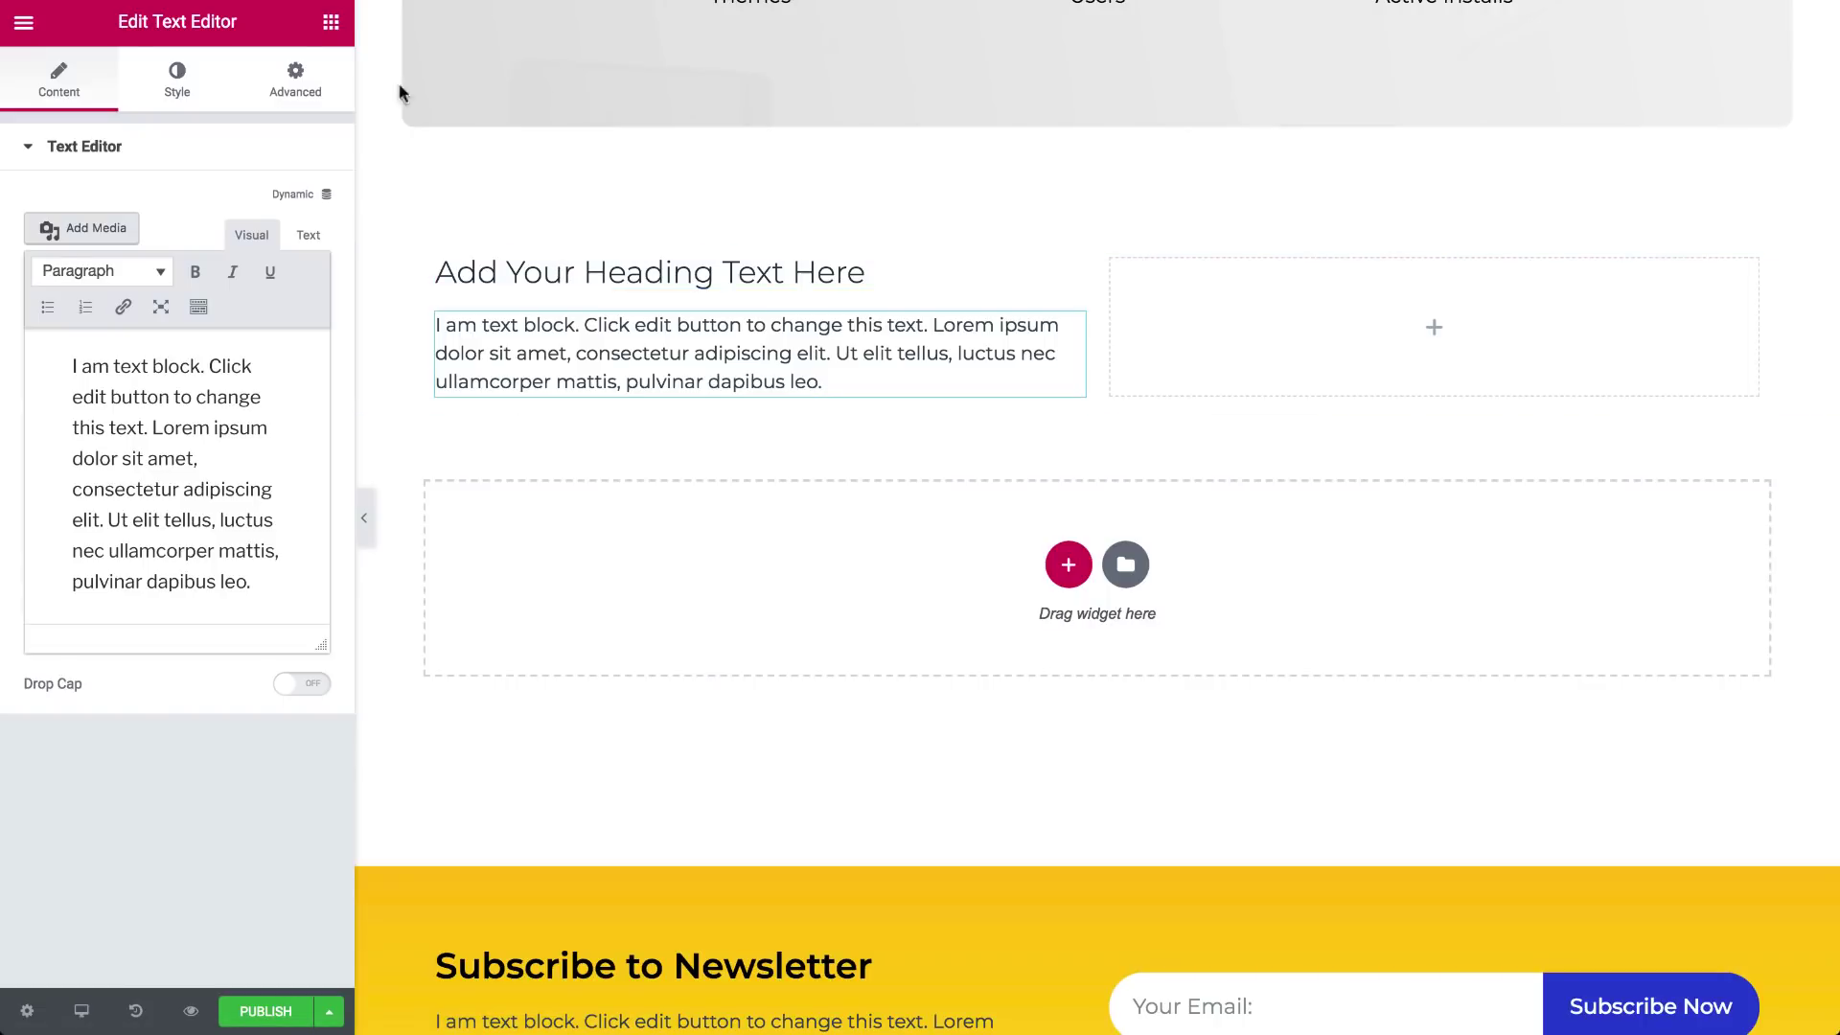
pyautogui.click(331, 28)
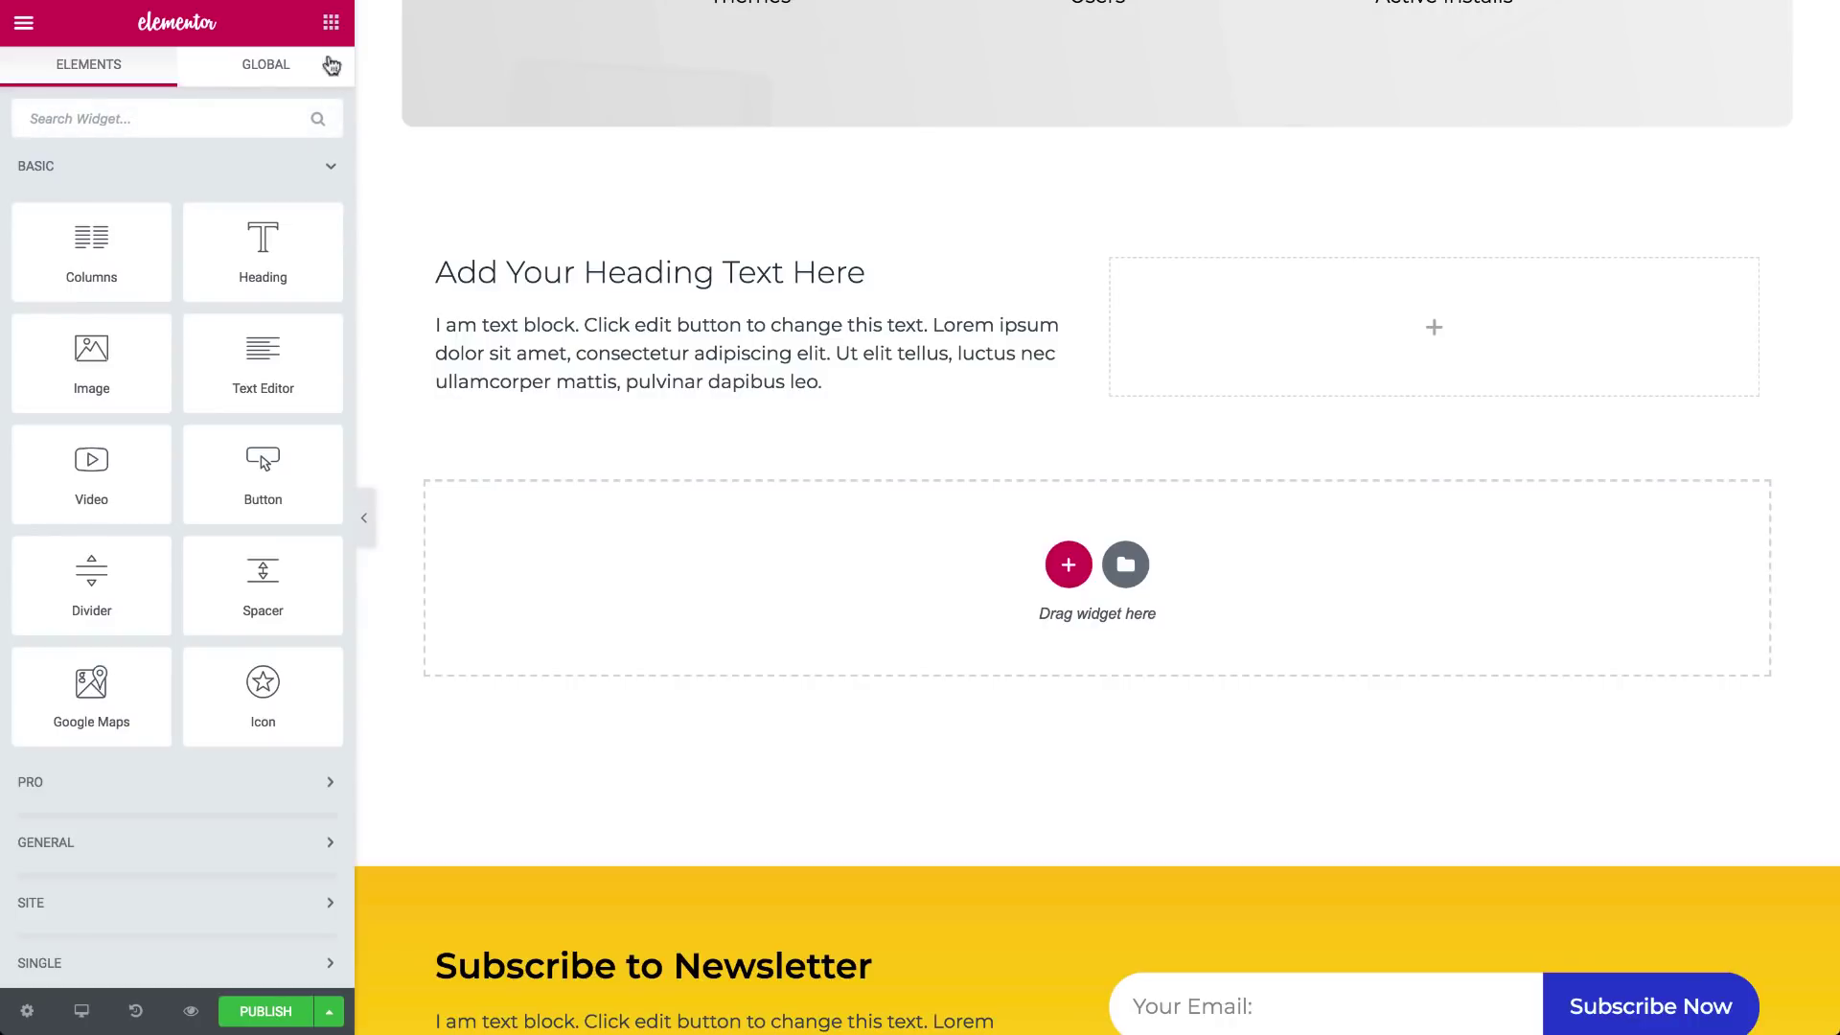
pyautogui.moveTo(220, 481); pyautogui.dragTo(546, 385)
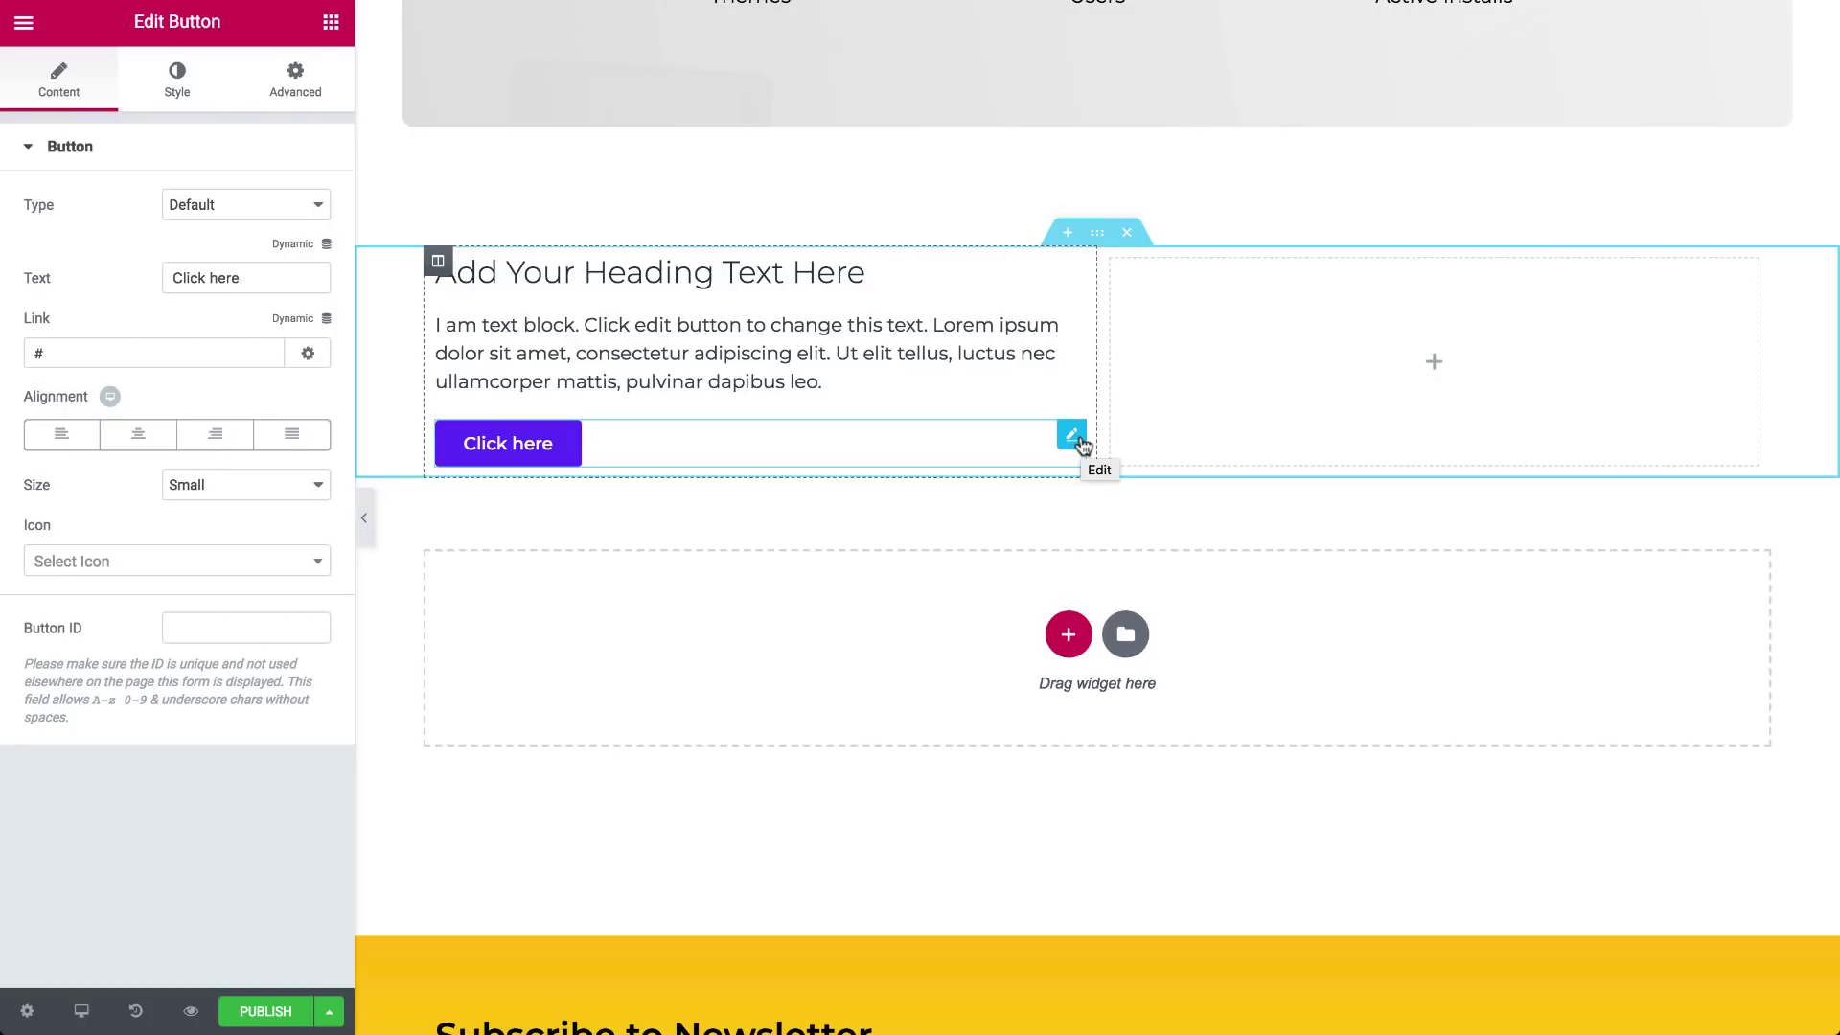
pyautogui.moveTo(1080, 443); pyautogui.dragTo(670, 337)
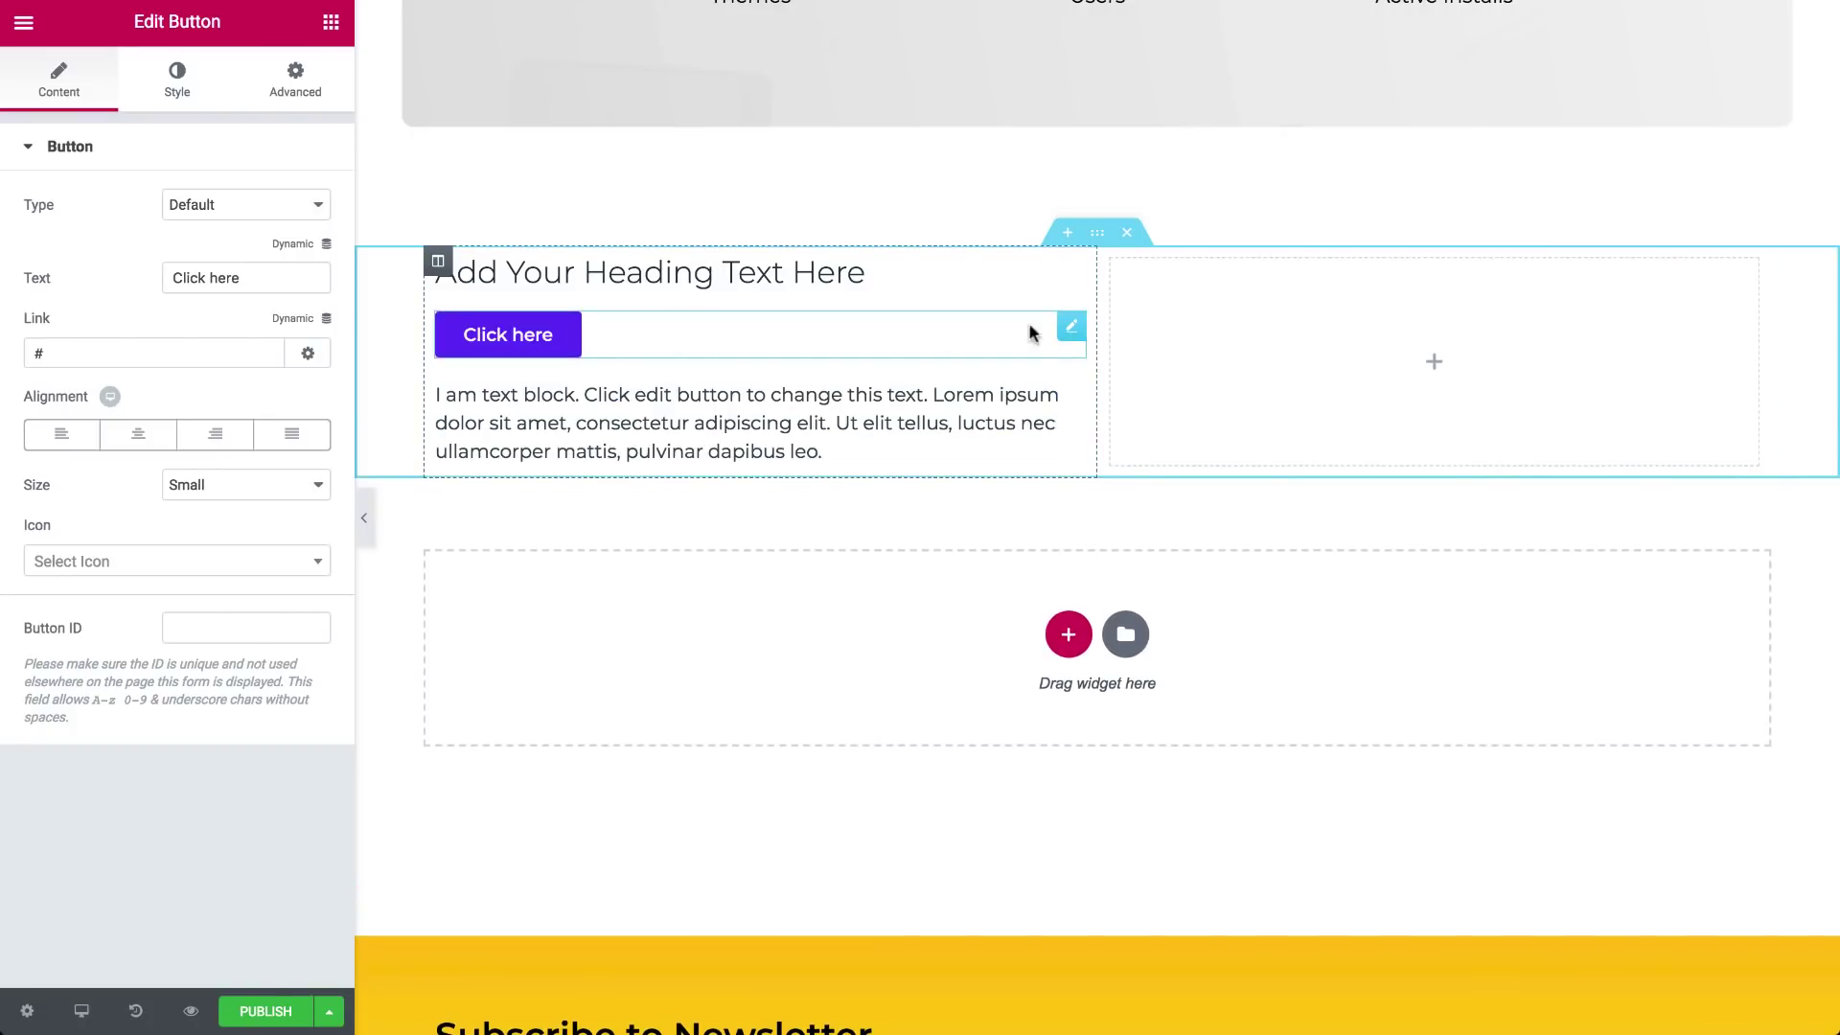
pyautogui.moveTo(1030, 333); pyautogui.dragTo(759, 434)
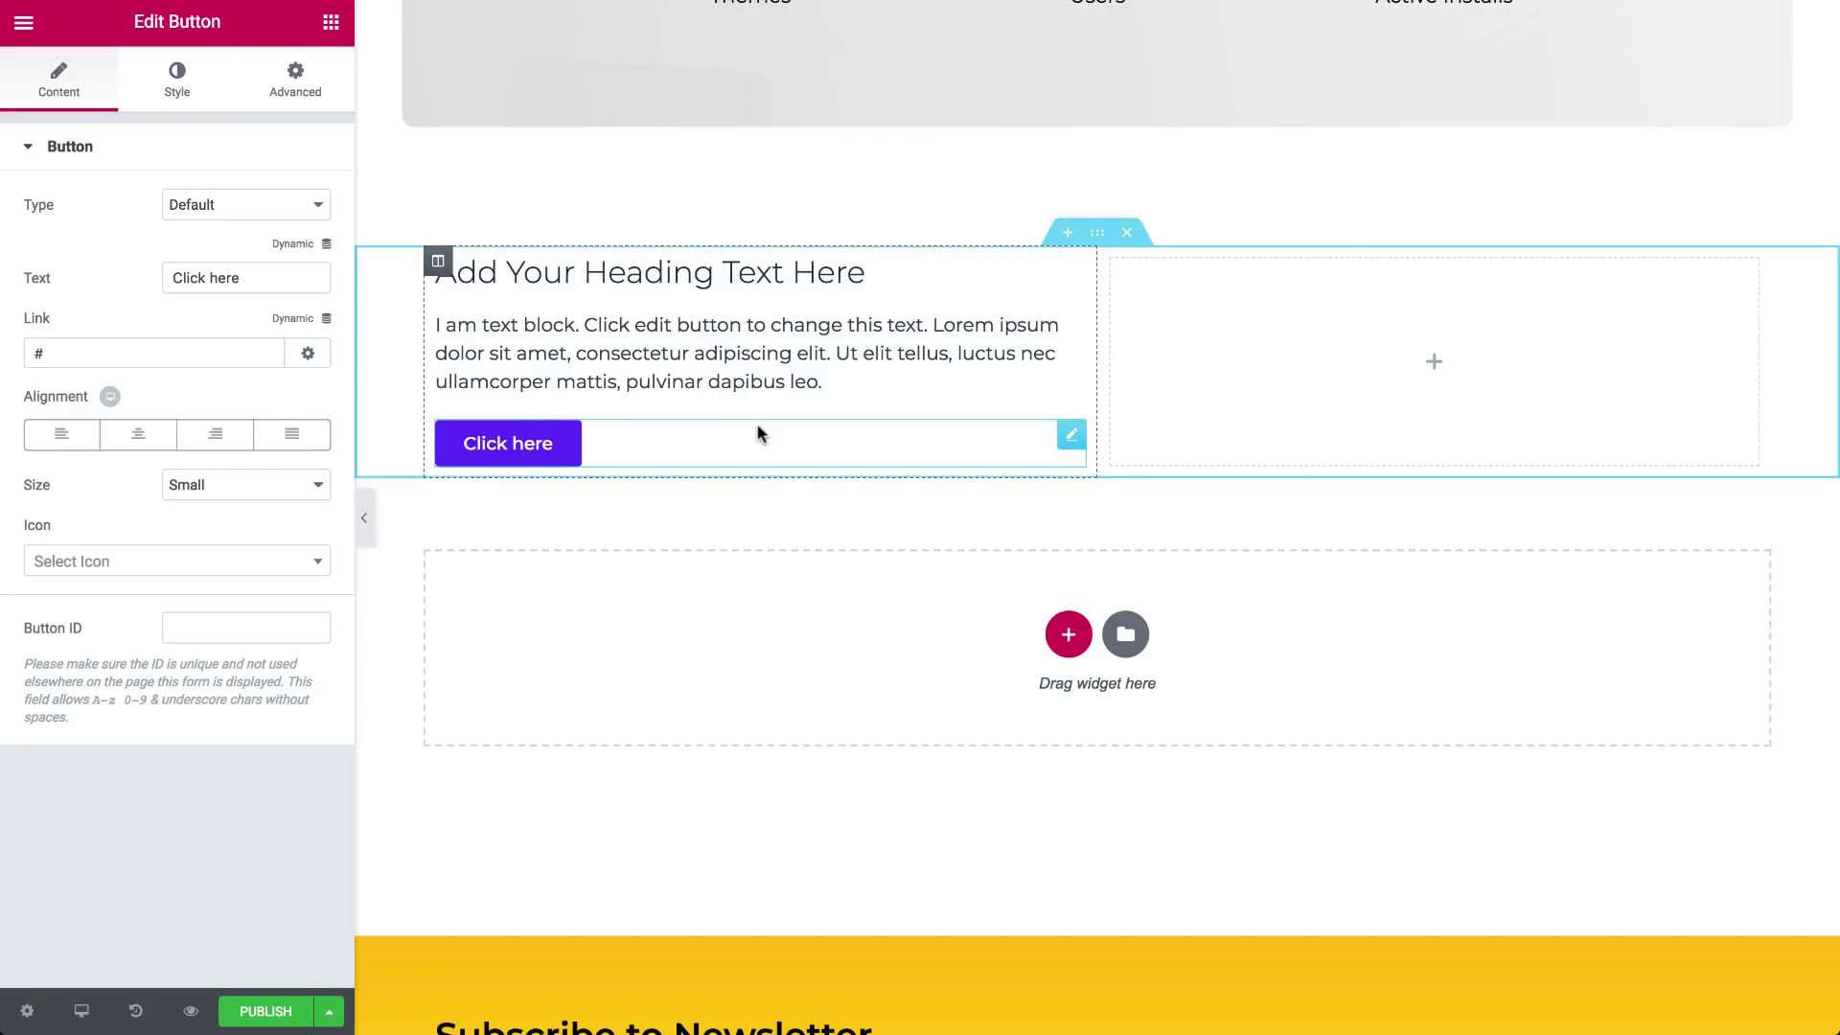
pyautogui.click(330, 21)
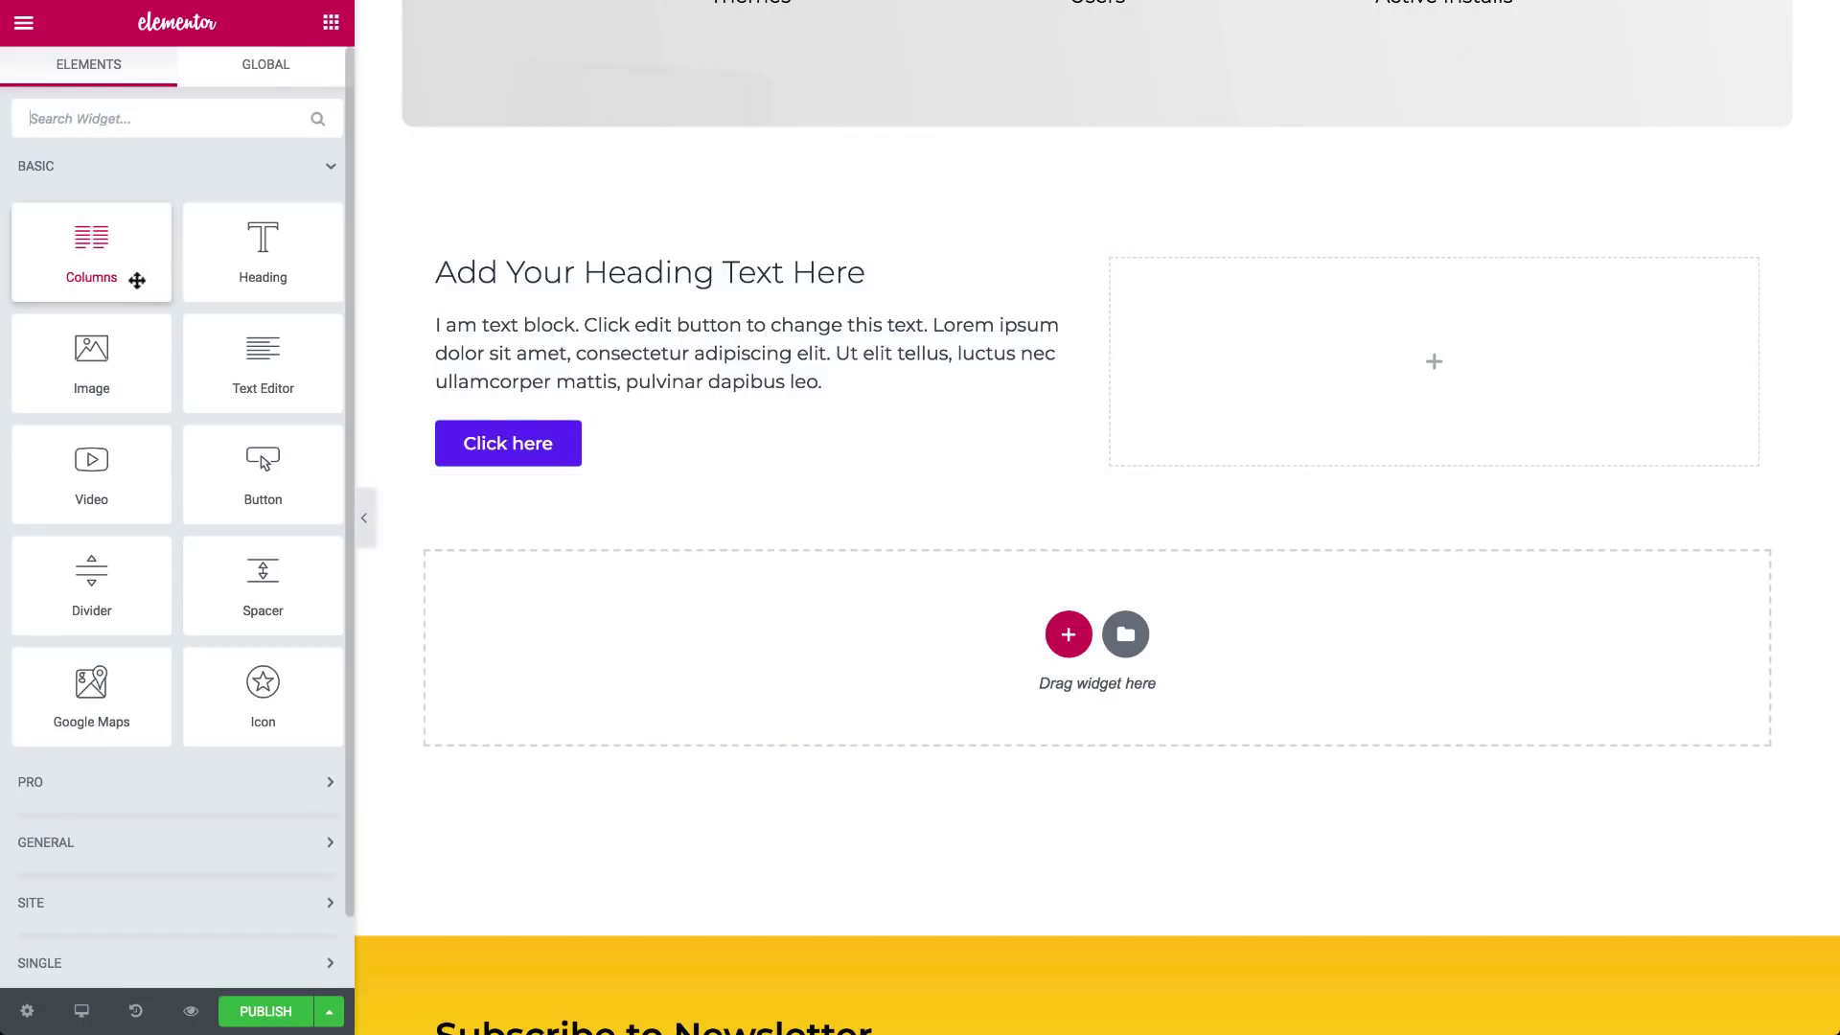
# Add an Image widget to the right column showing img2.png from the Media Library.
pyautogui.moveTo(91, 360); pyautogui.dragTo(1334, 406)
pyautogui.click(239, 279)
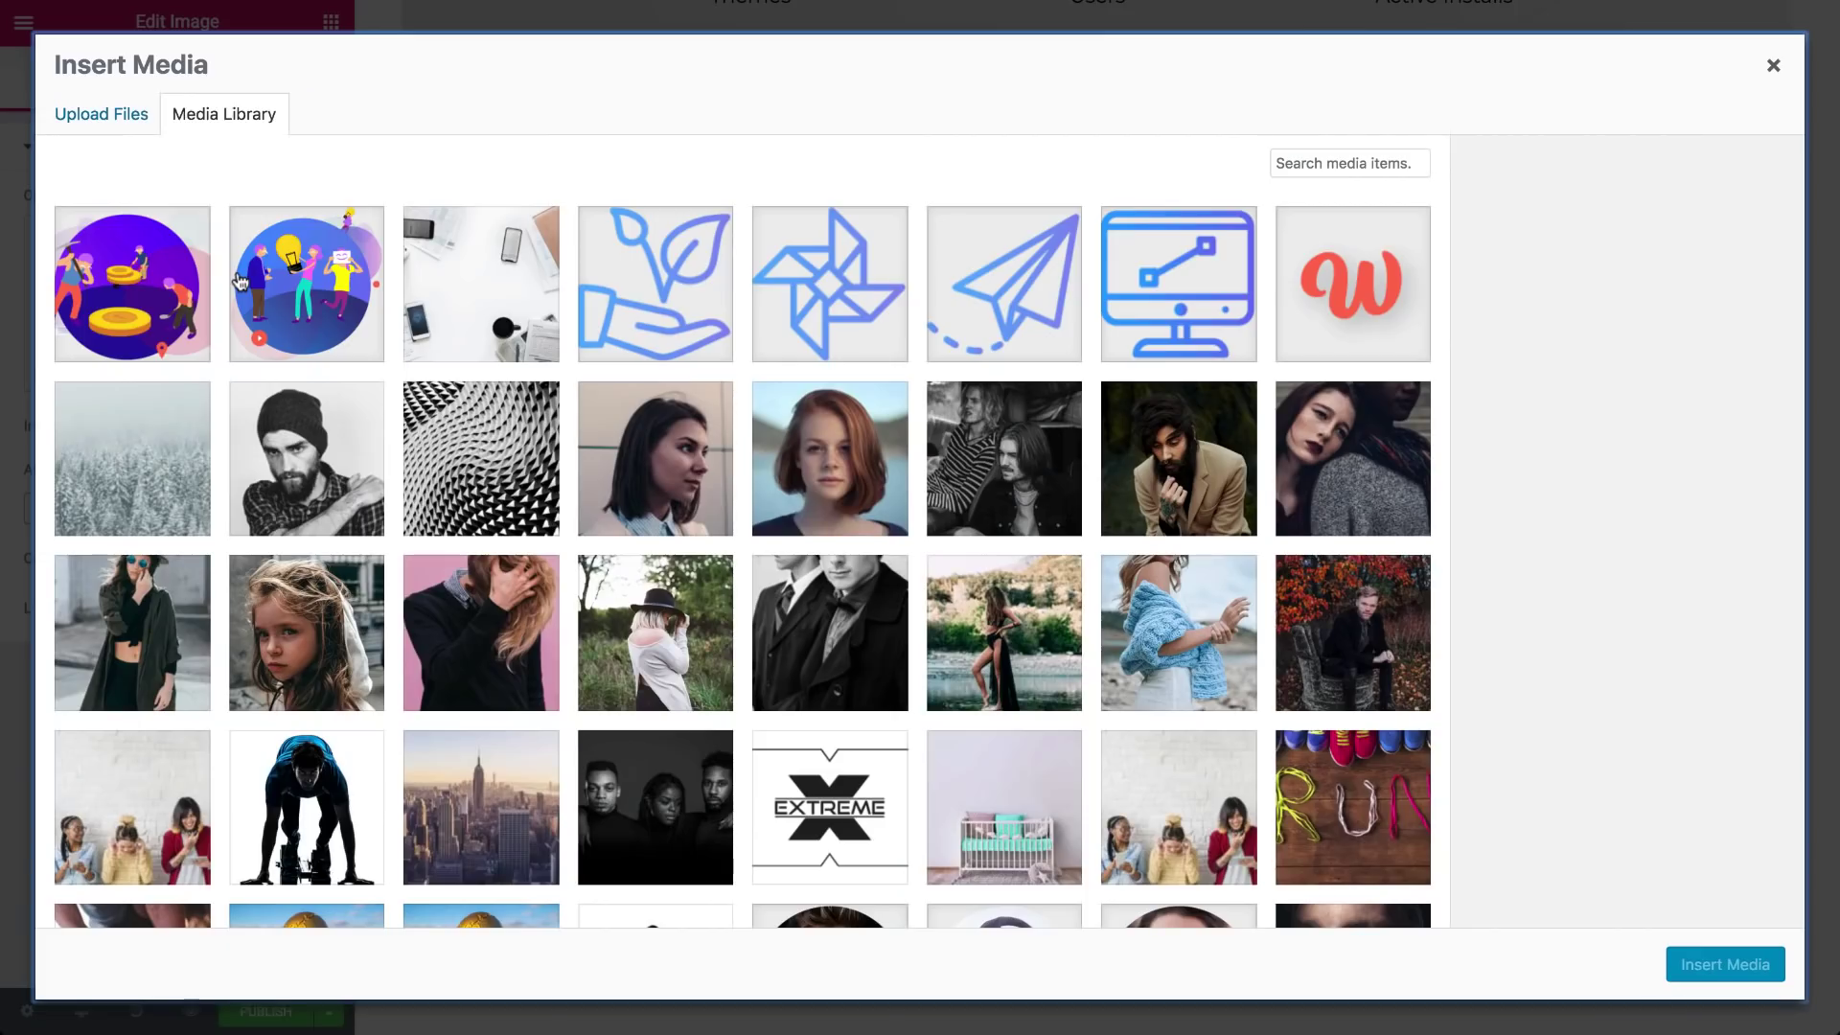
pyautogui.click(98, 281)
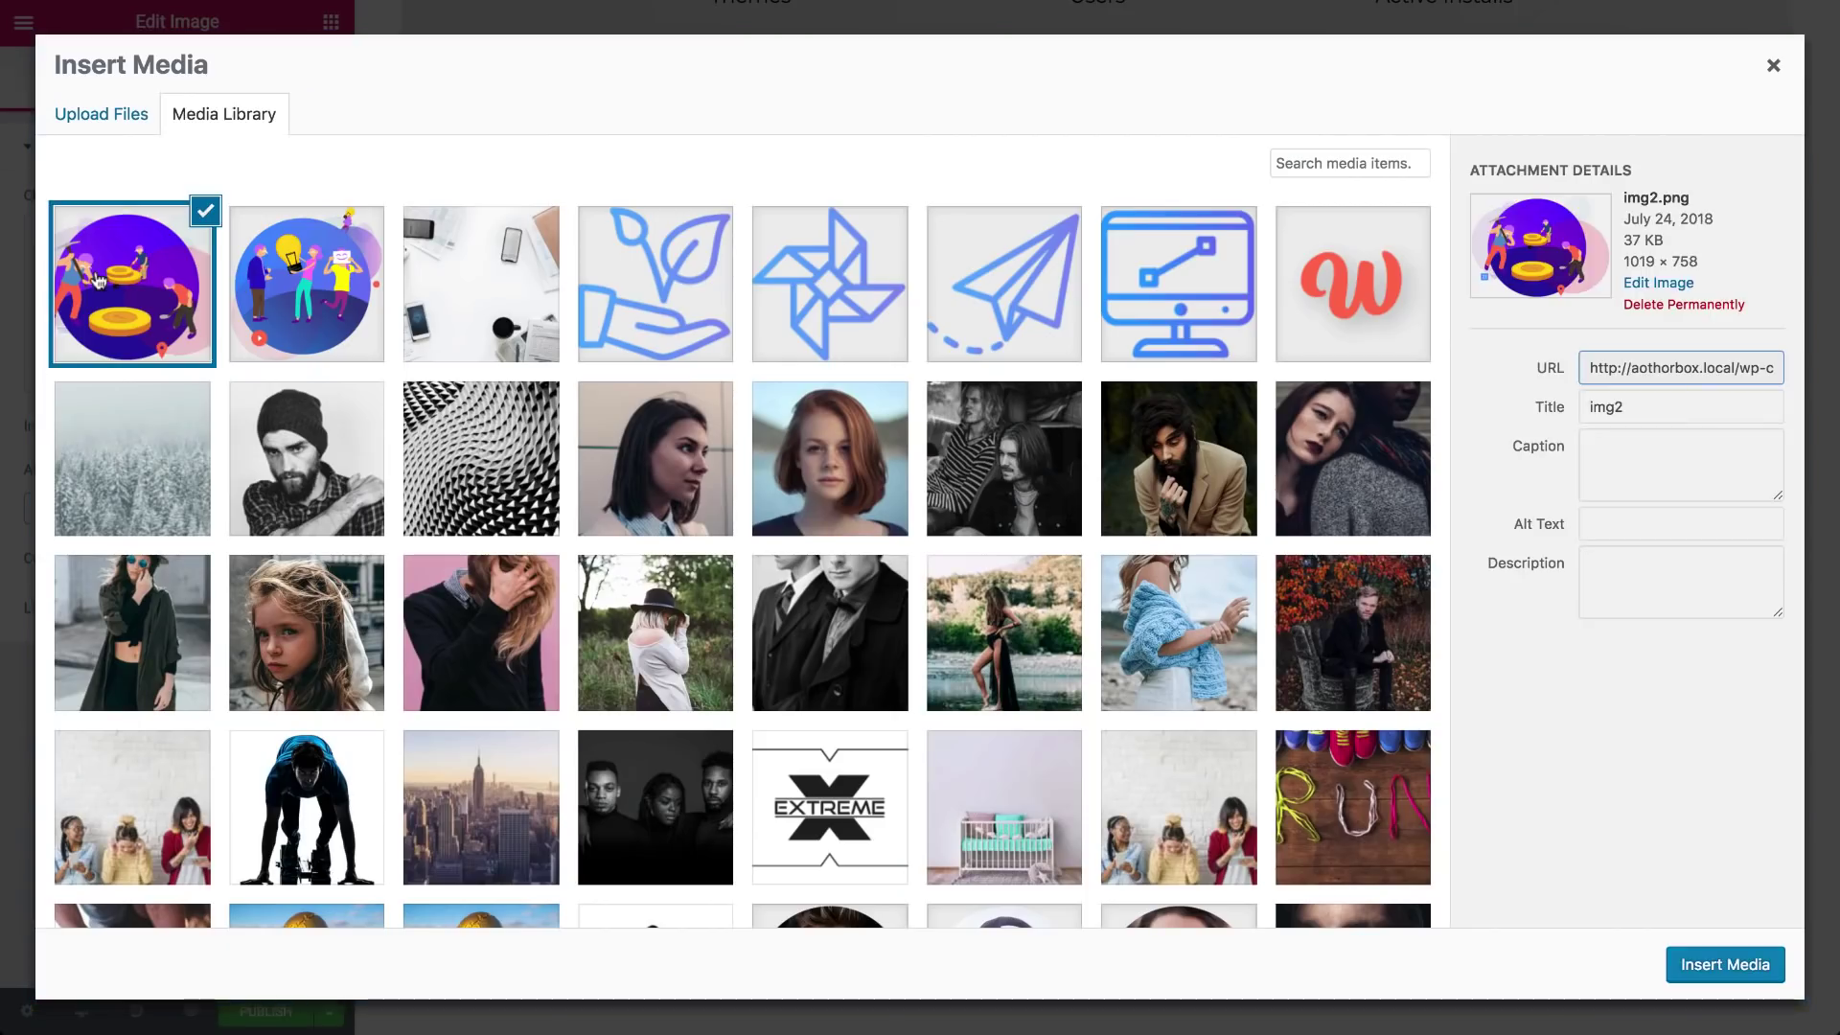
pyautogui.click(1752, 987)
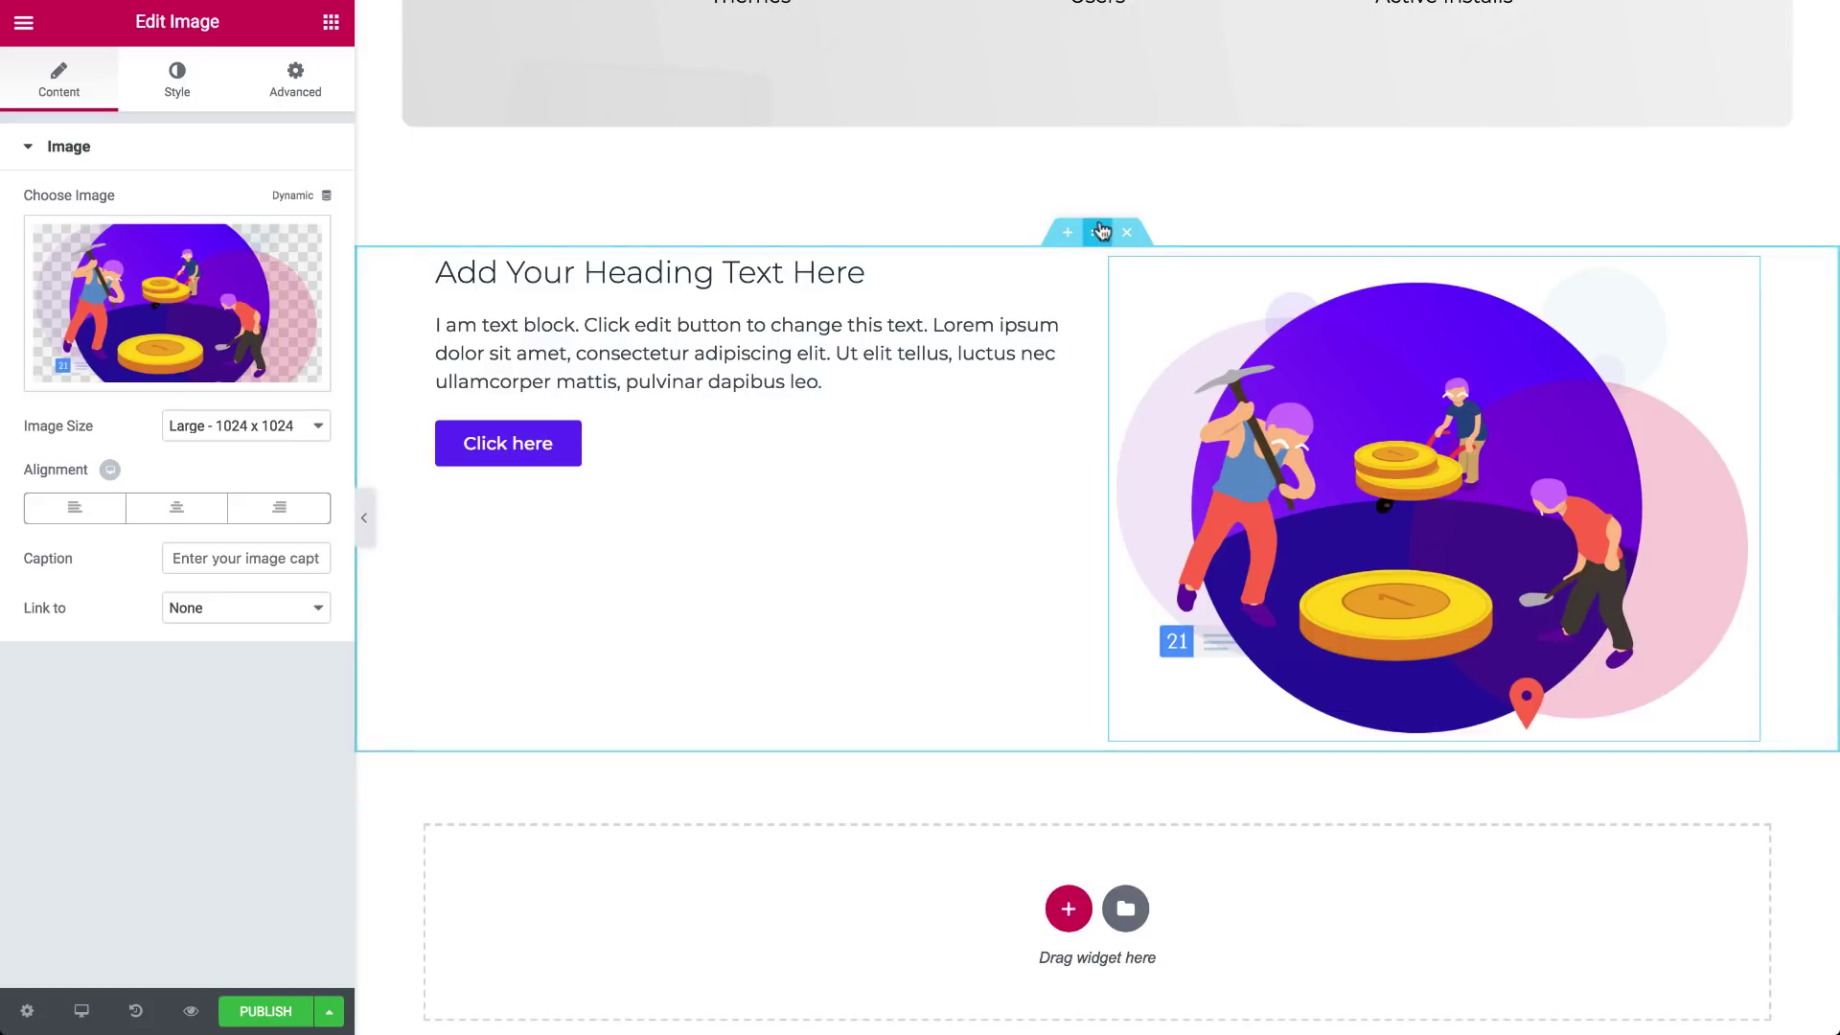
pyautogui.click(1099, 230)
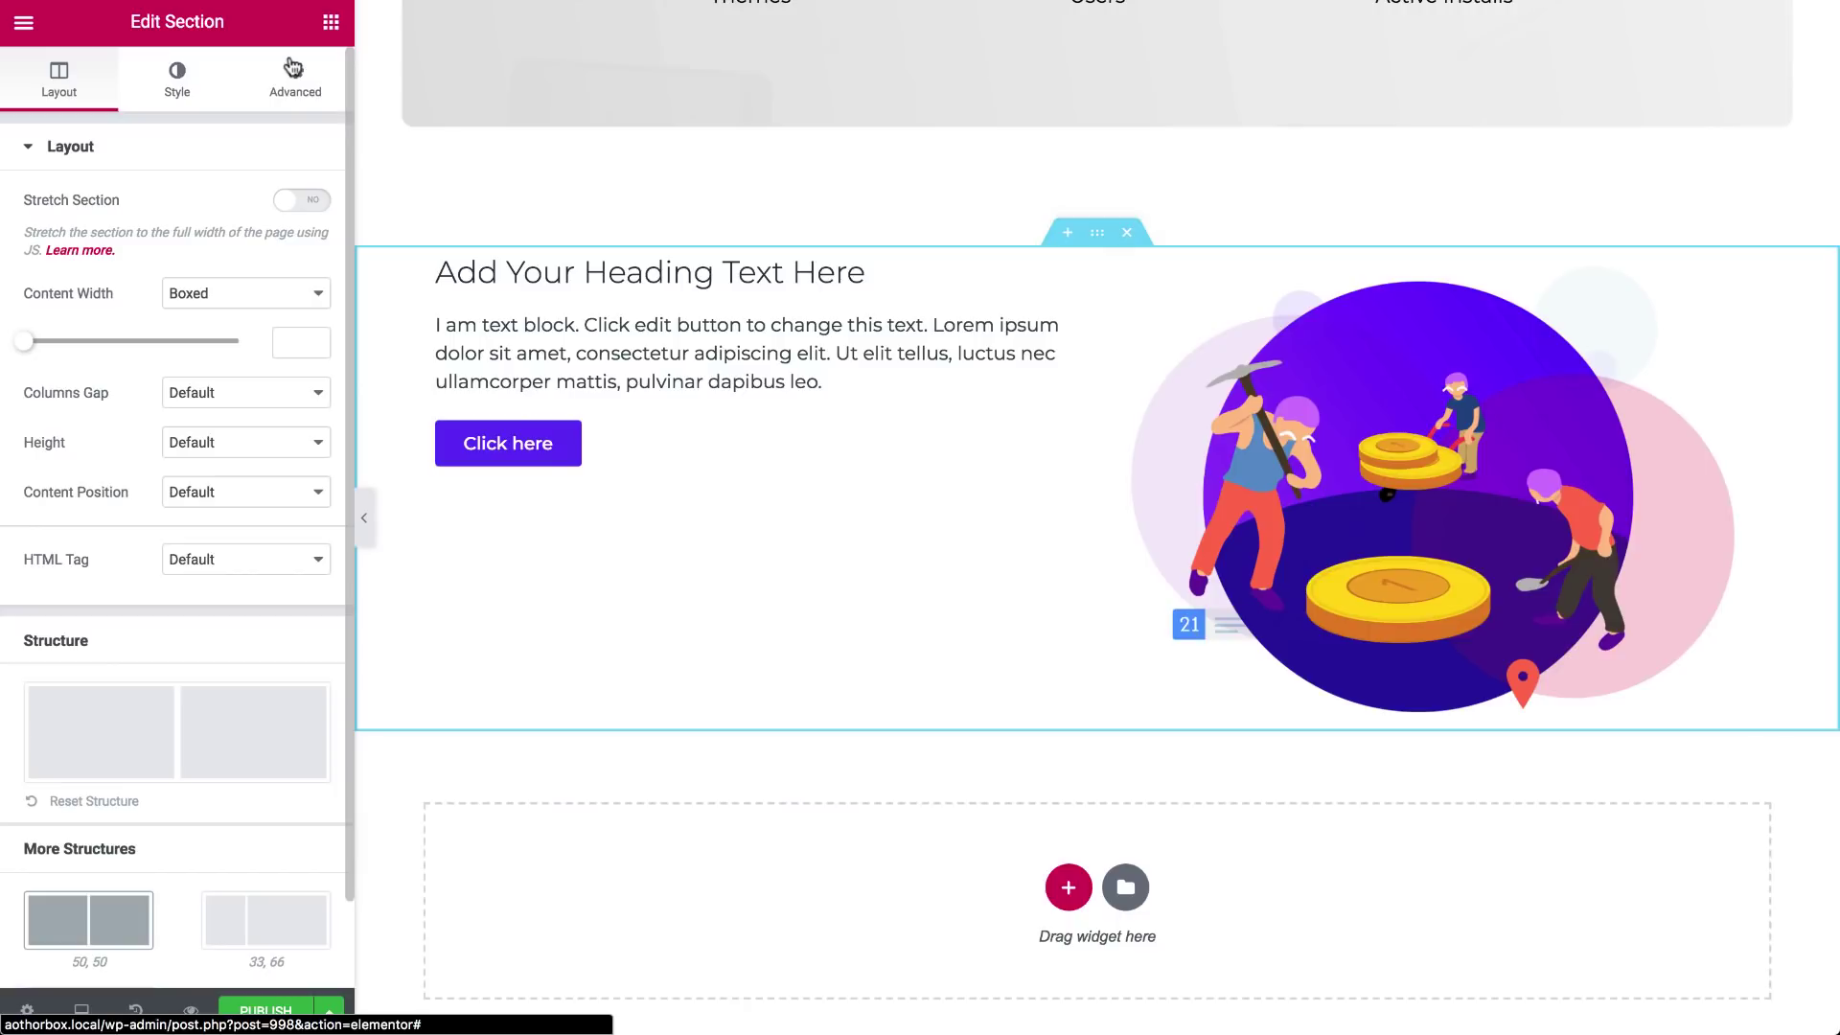
# Keep the section's content width Boxed, clearing the custom width value.
pyautogui.click(309, 293)
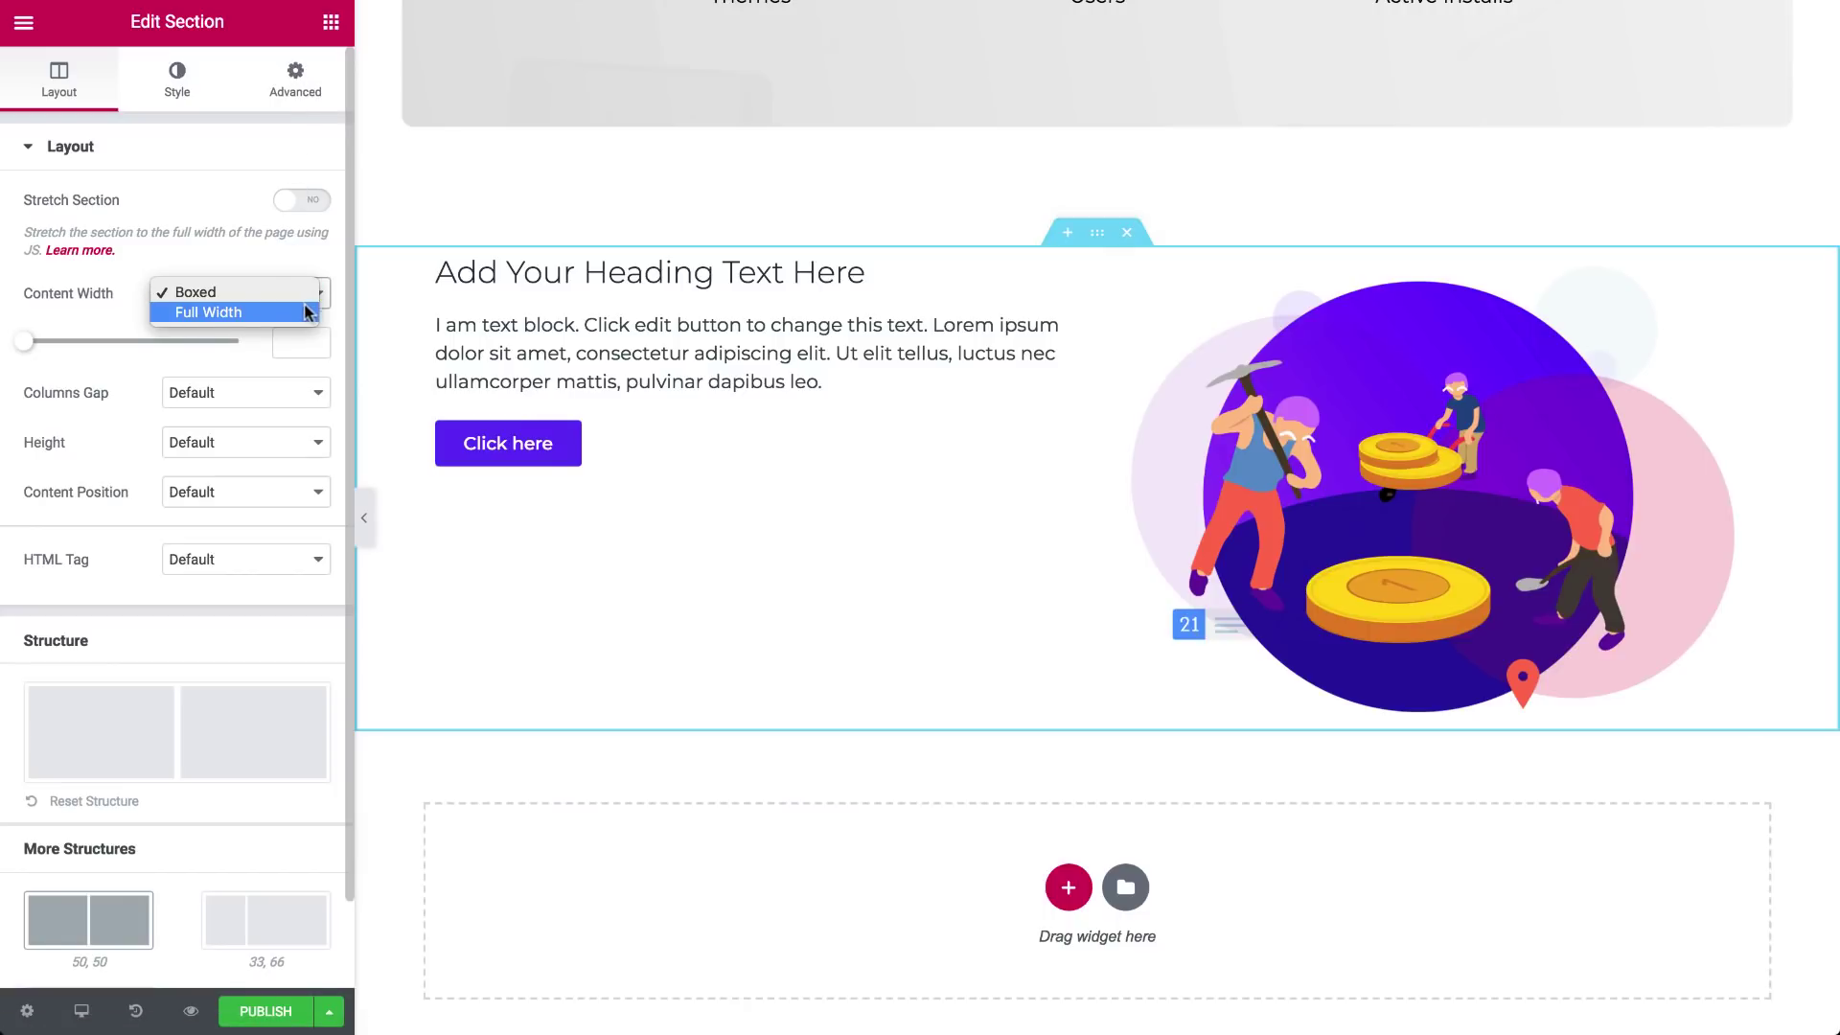
pyautogui.click(303, 293)
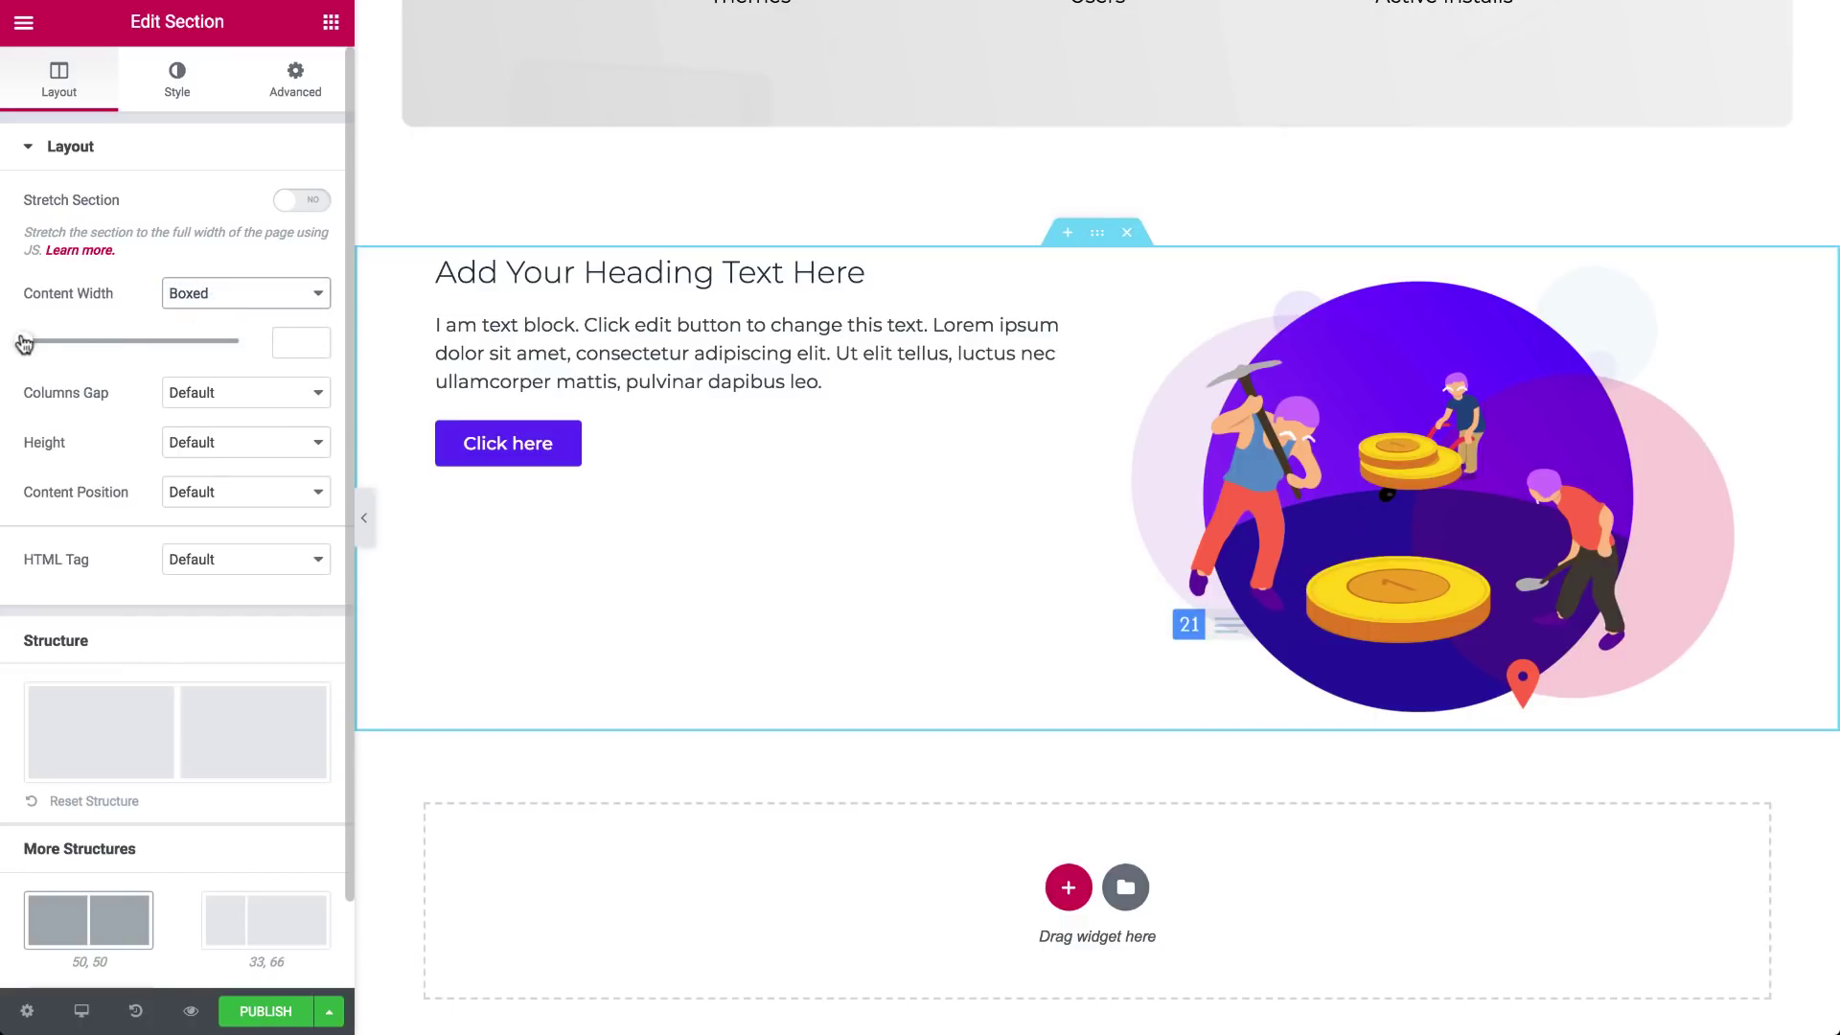
pyautogui.moveTo(24, 343); pyautogui.dragTo(77, 344)
pyautogui.doubleClick(277, 342)
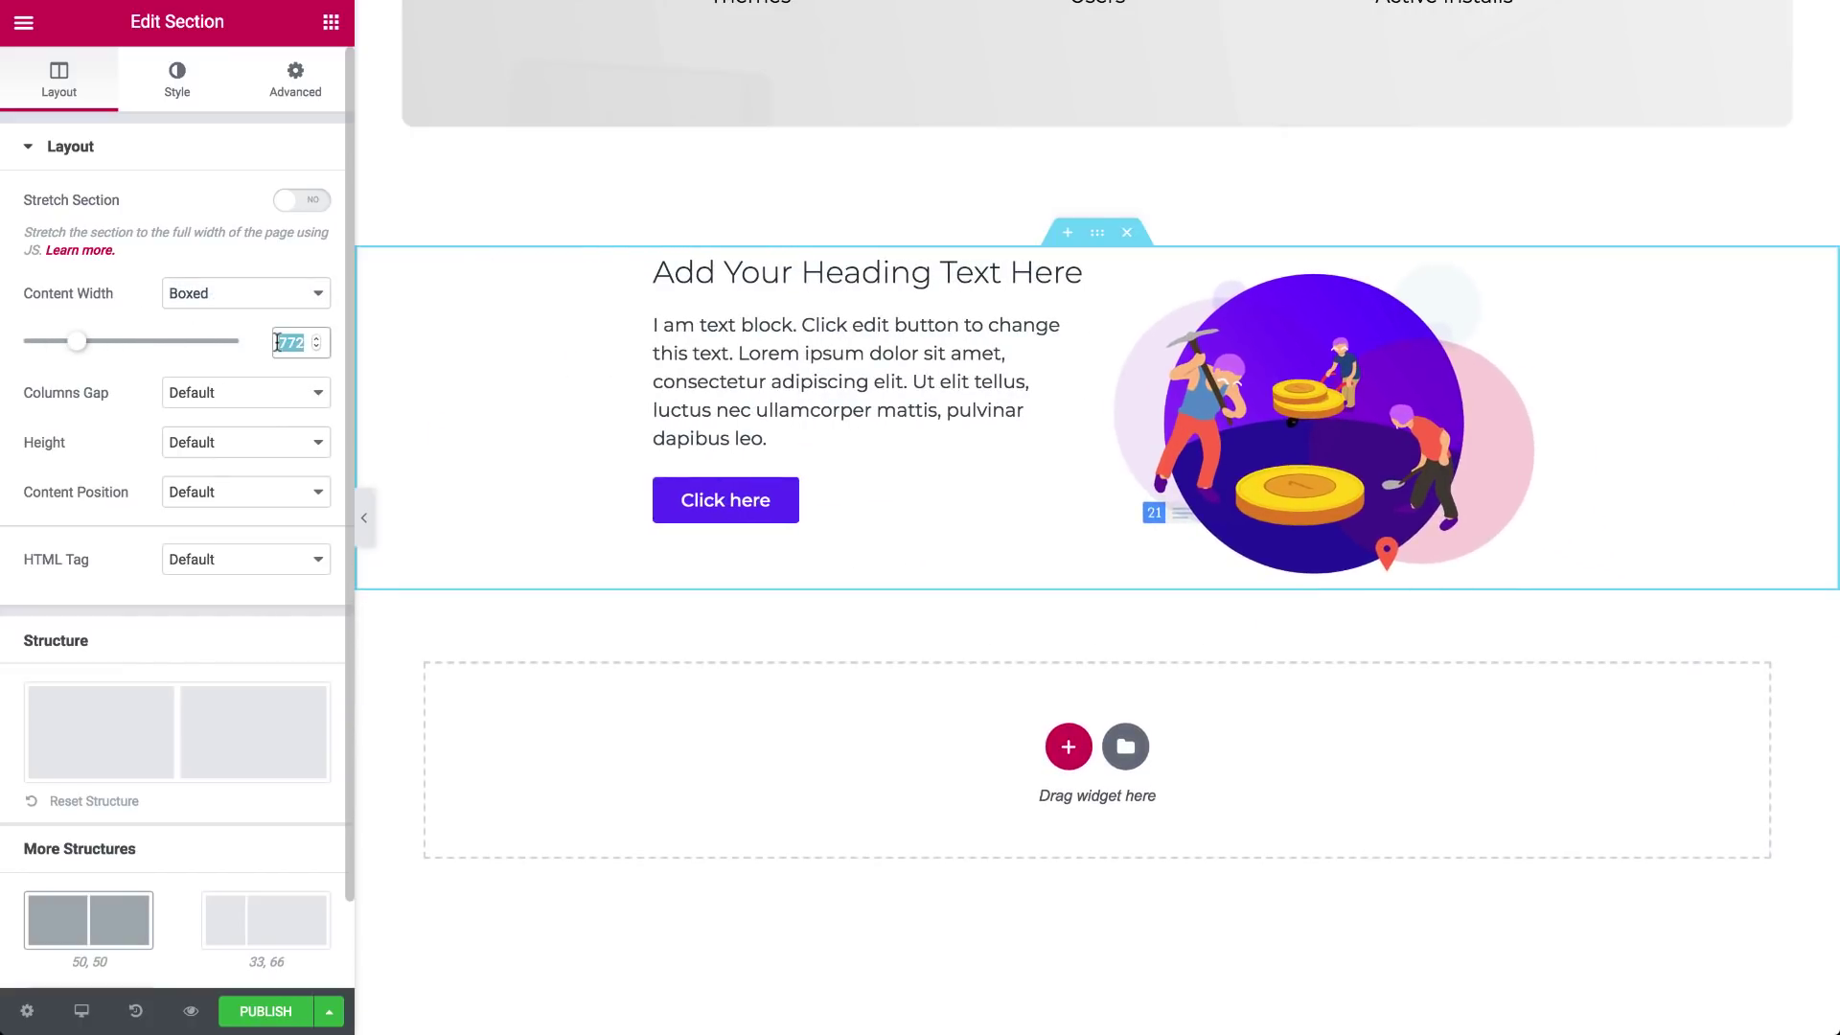
pyautogui.press('BackSpace')
# Set the section to Min Height 500 px with content positioned in the Middle.
pyautogui.click(276, 442)
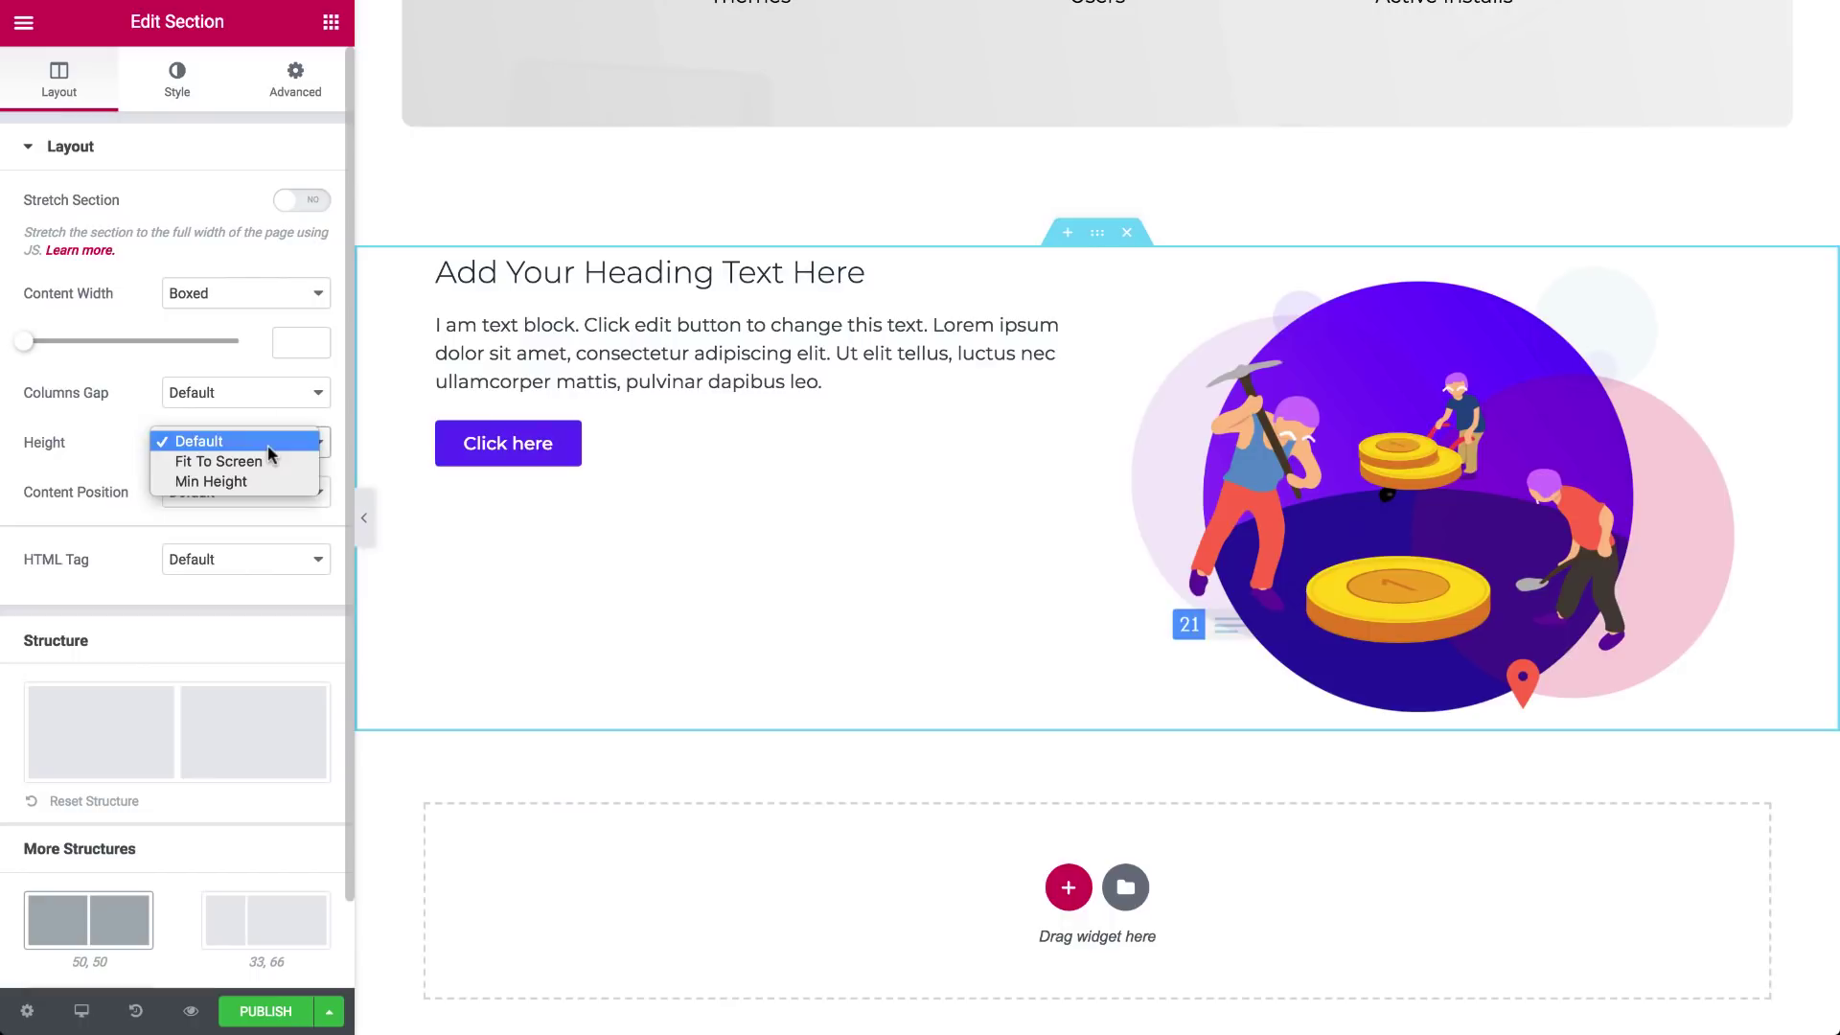
pyautogui.click(266, 481)
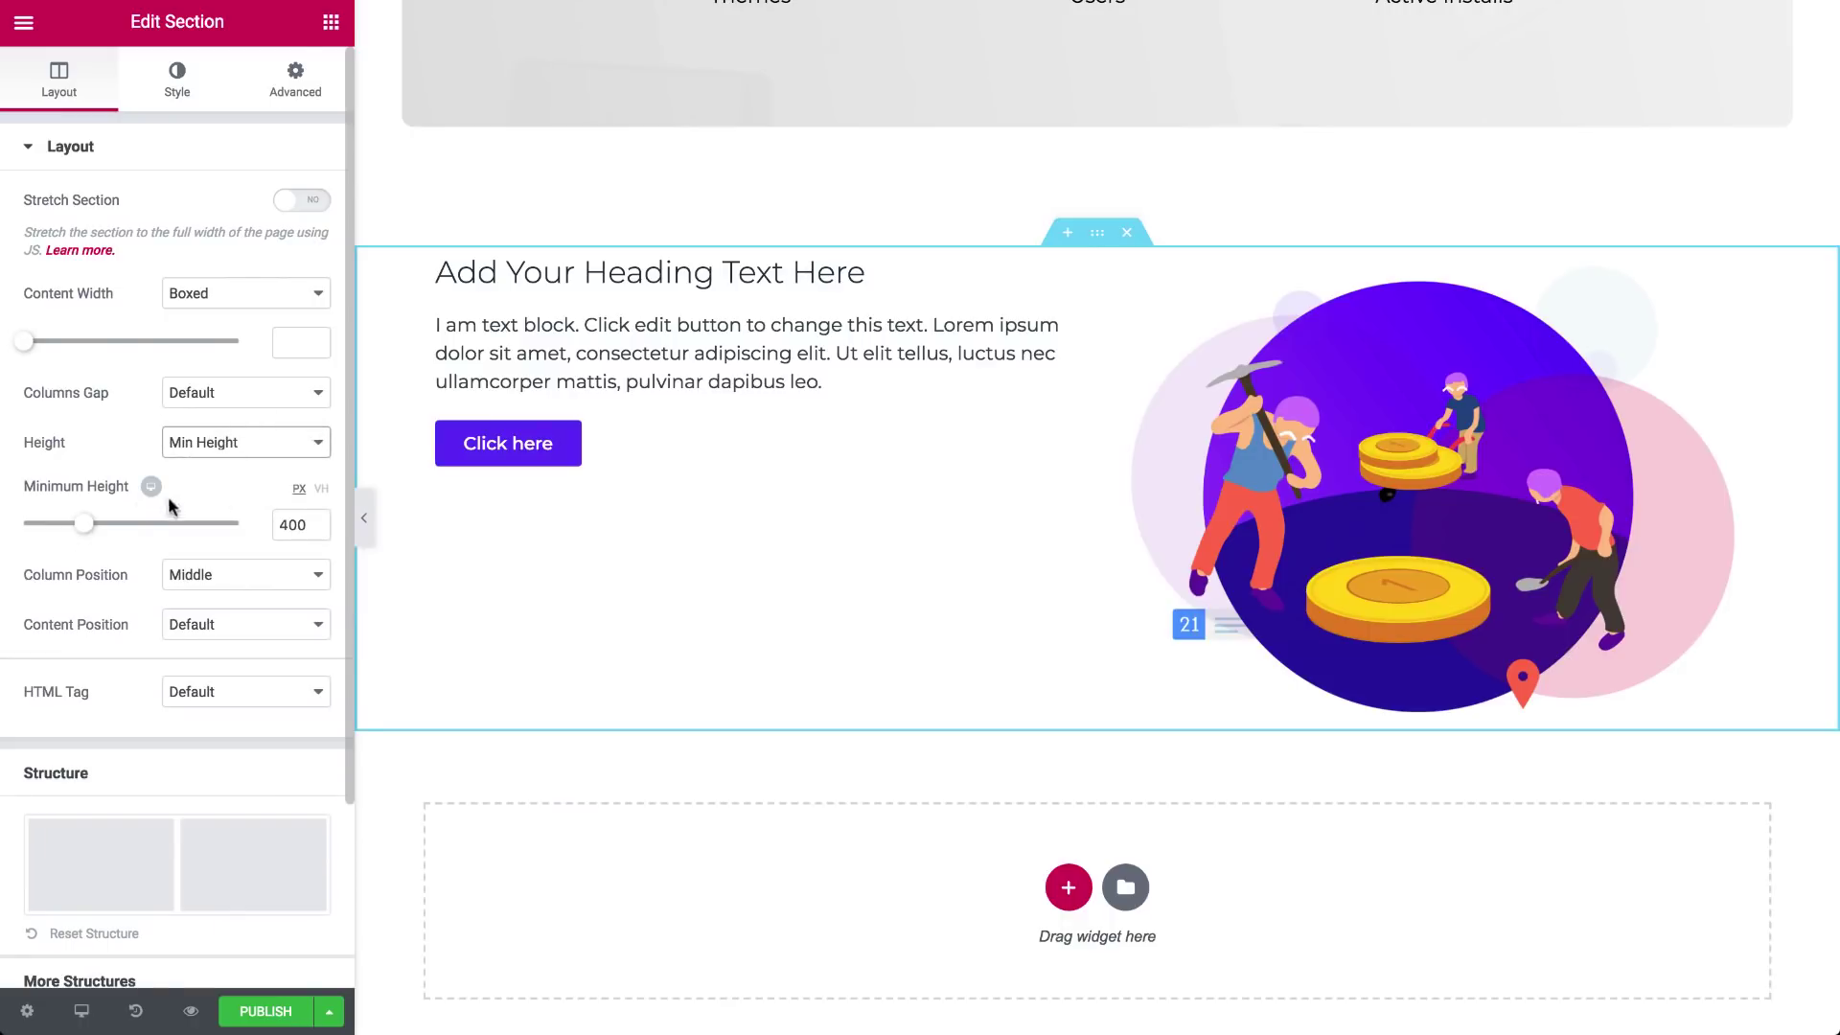
pyautogui.moveTo(82, 523); pyautogui.dragTo(124, 524)
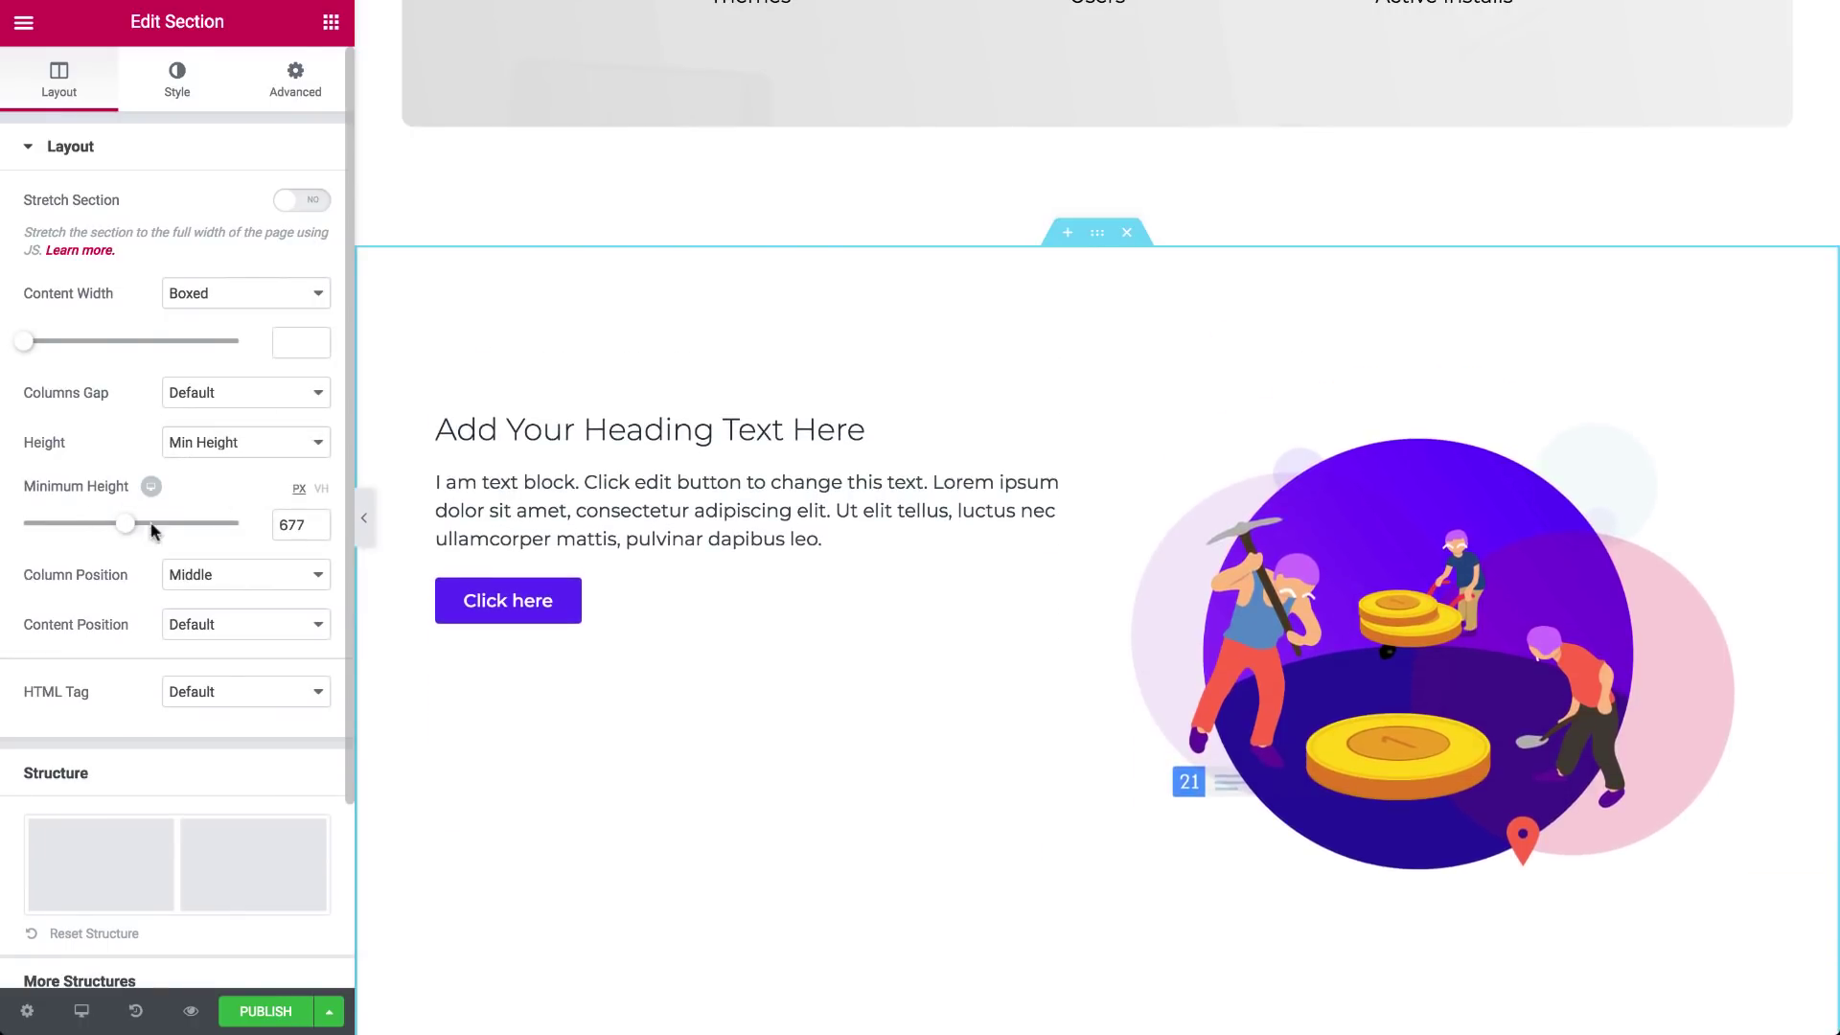
pyautogui.click(292, 525)
pyautogui.write('500')
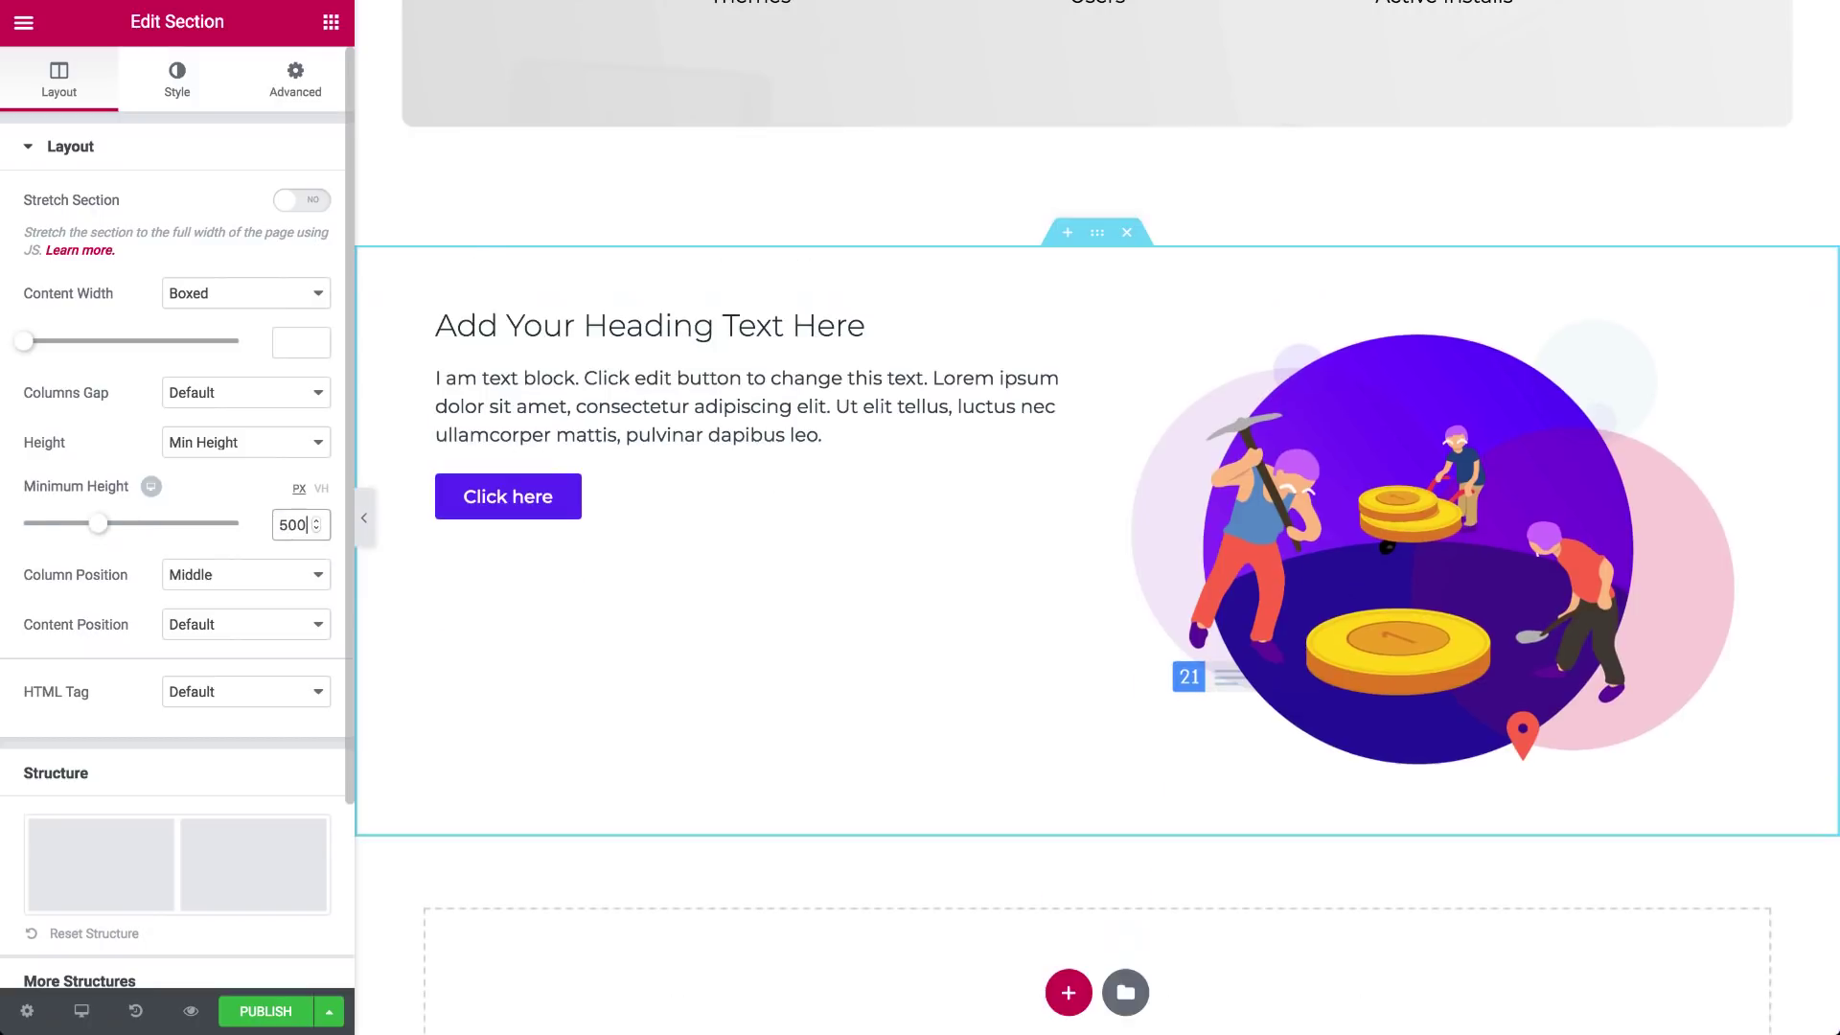
pyautogui.click(293, 624)
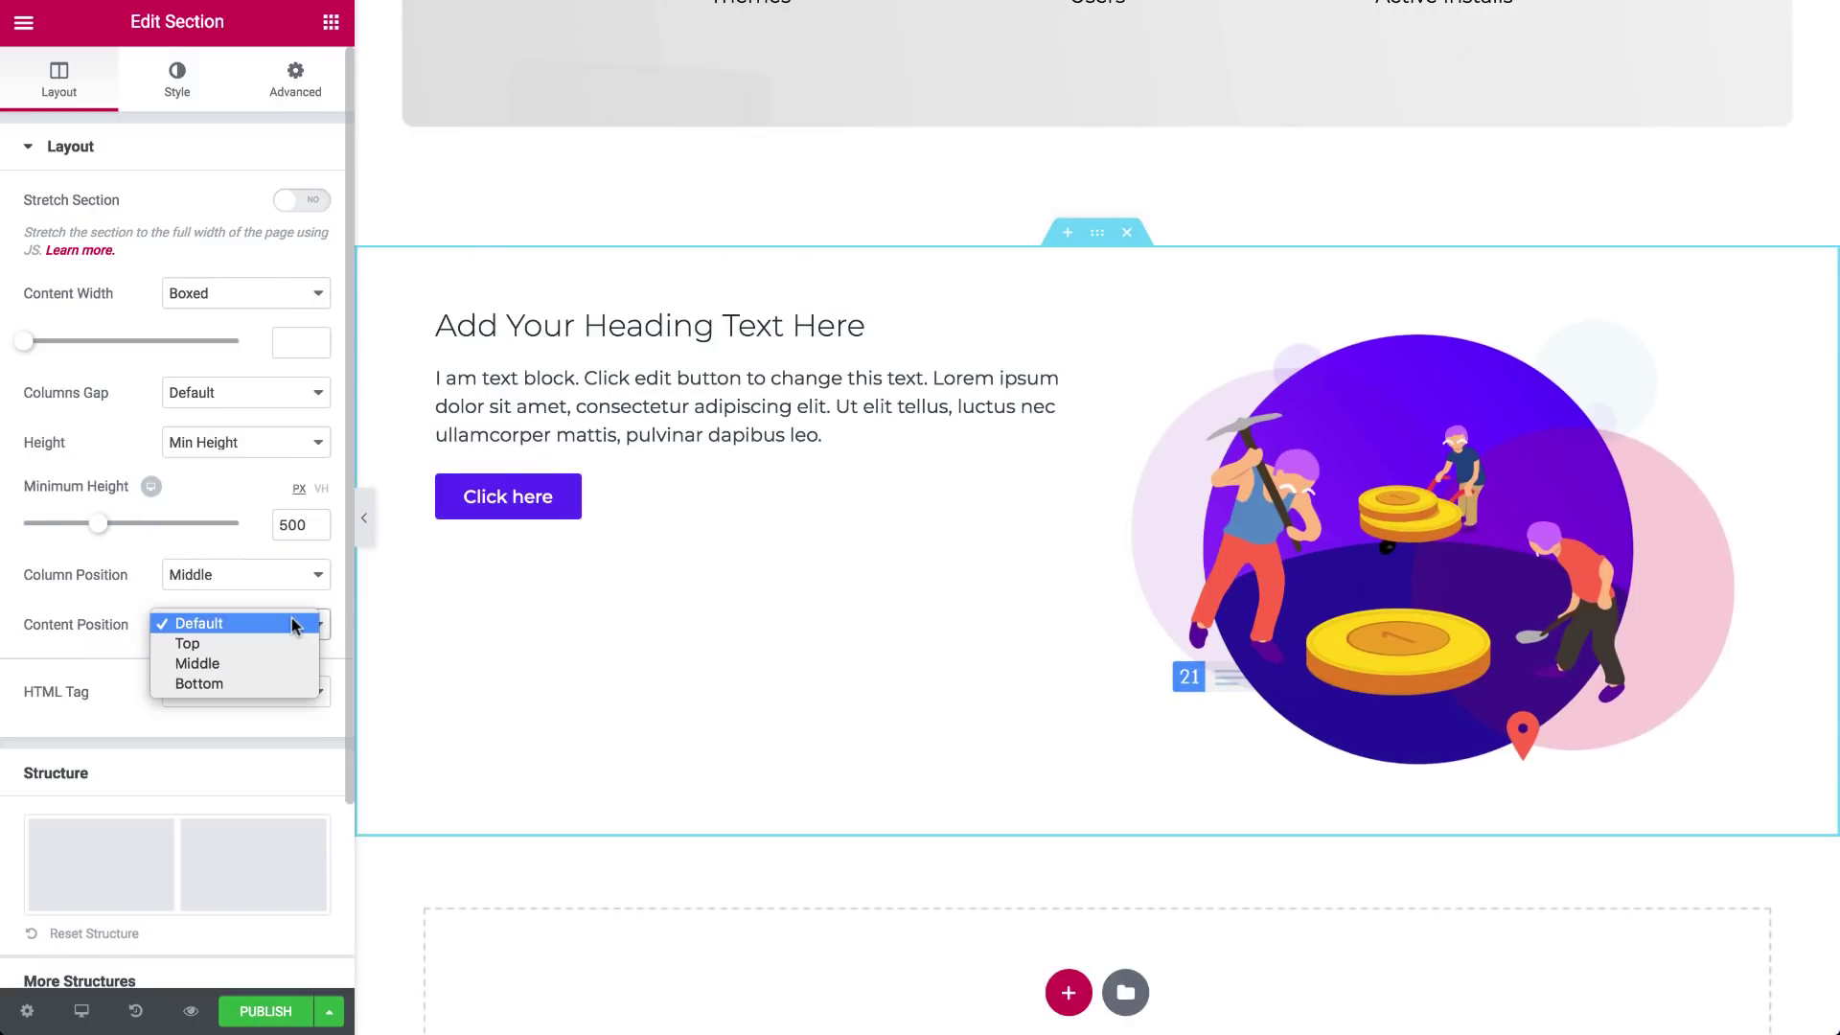
pyautogui.click(293, 664)
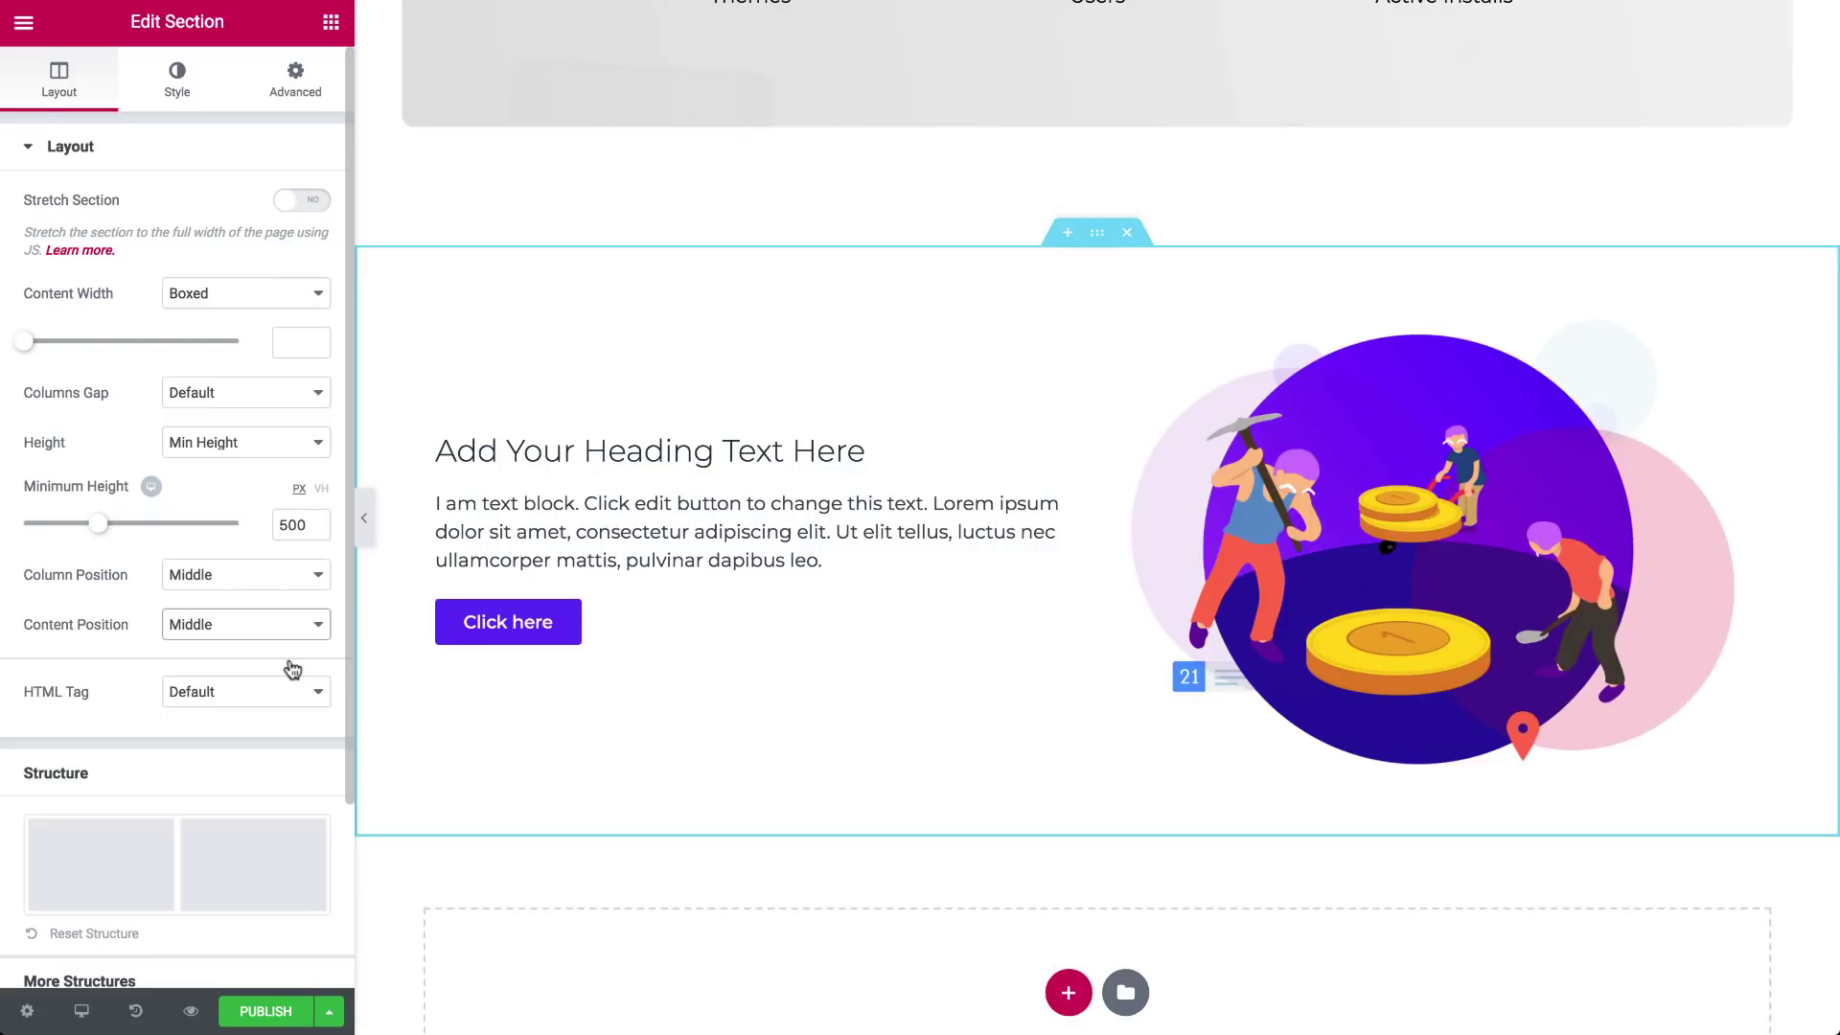
# Give the section a Classic white background after trying yellow and pink.
pyautogui.click(177, 96)
pyautogui.click(183, 259)
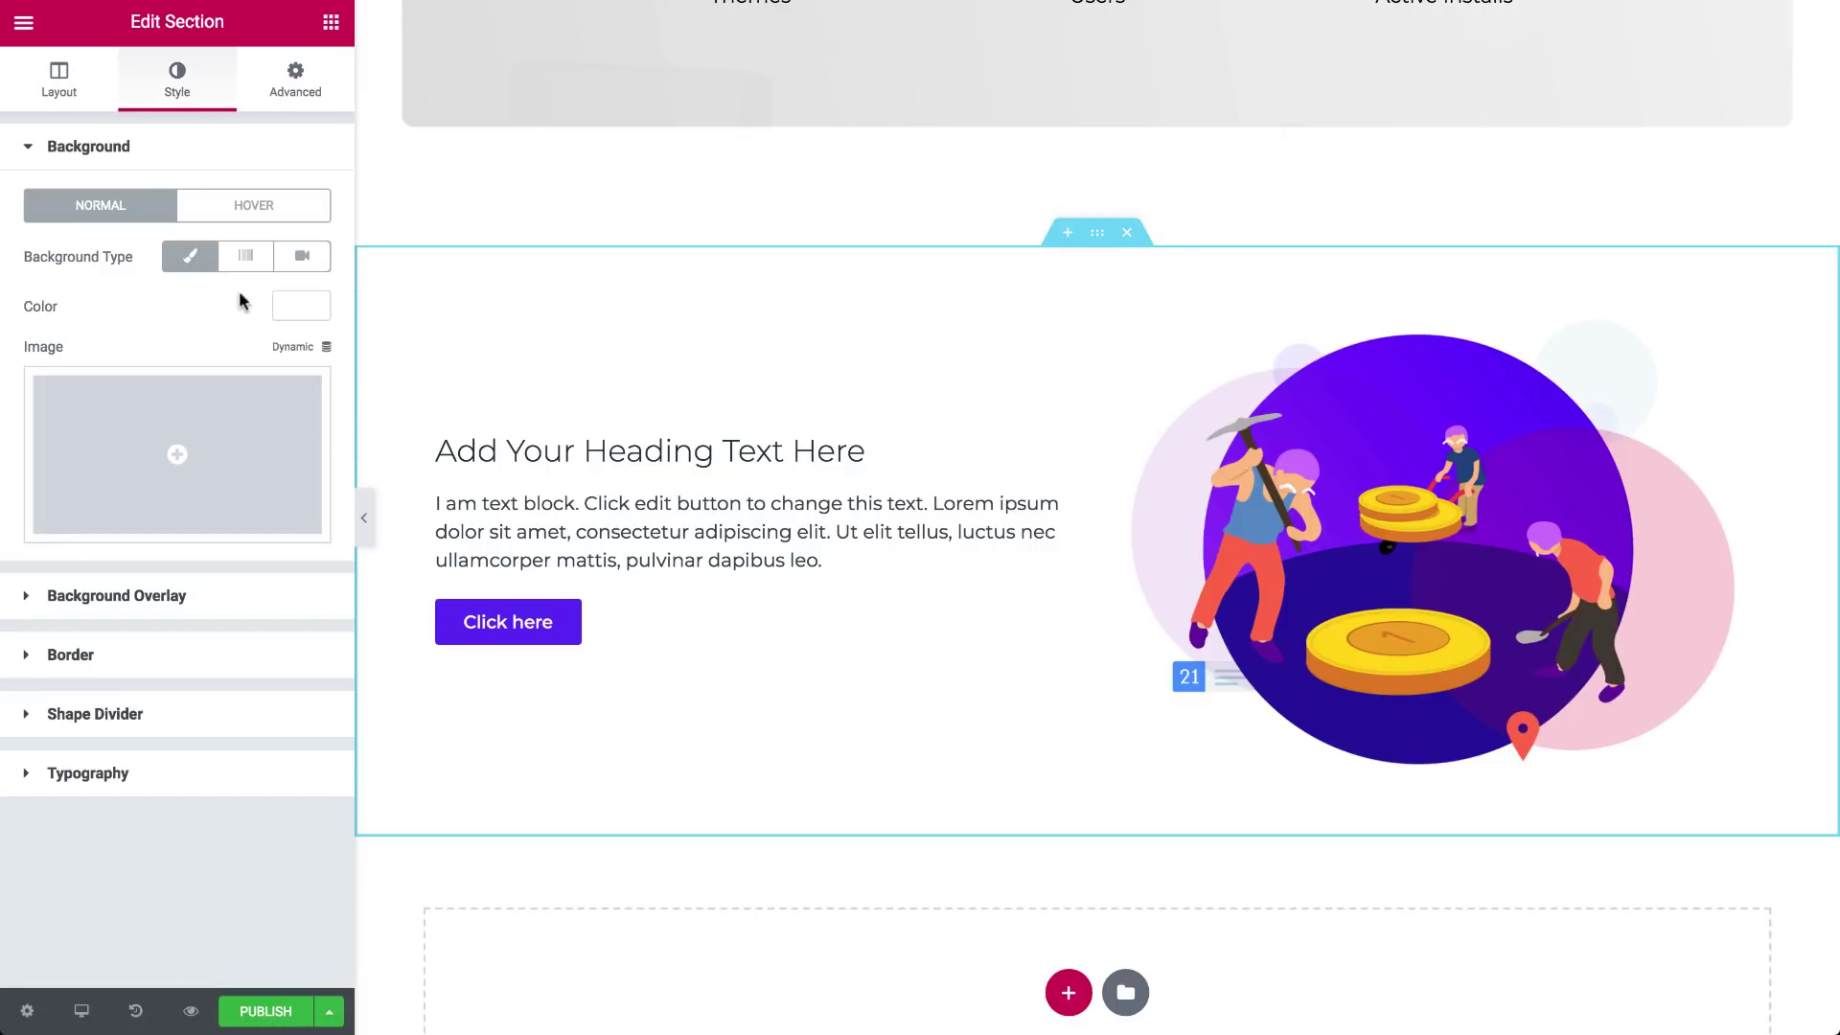
pyautogui.click(290, 314)
pyautogui.click(241, 603)
pyautogui.click(185, 603)
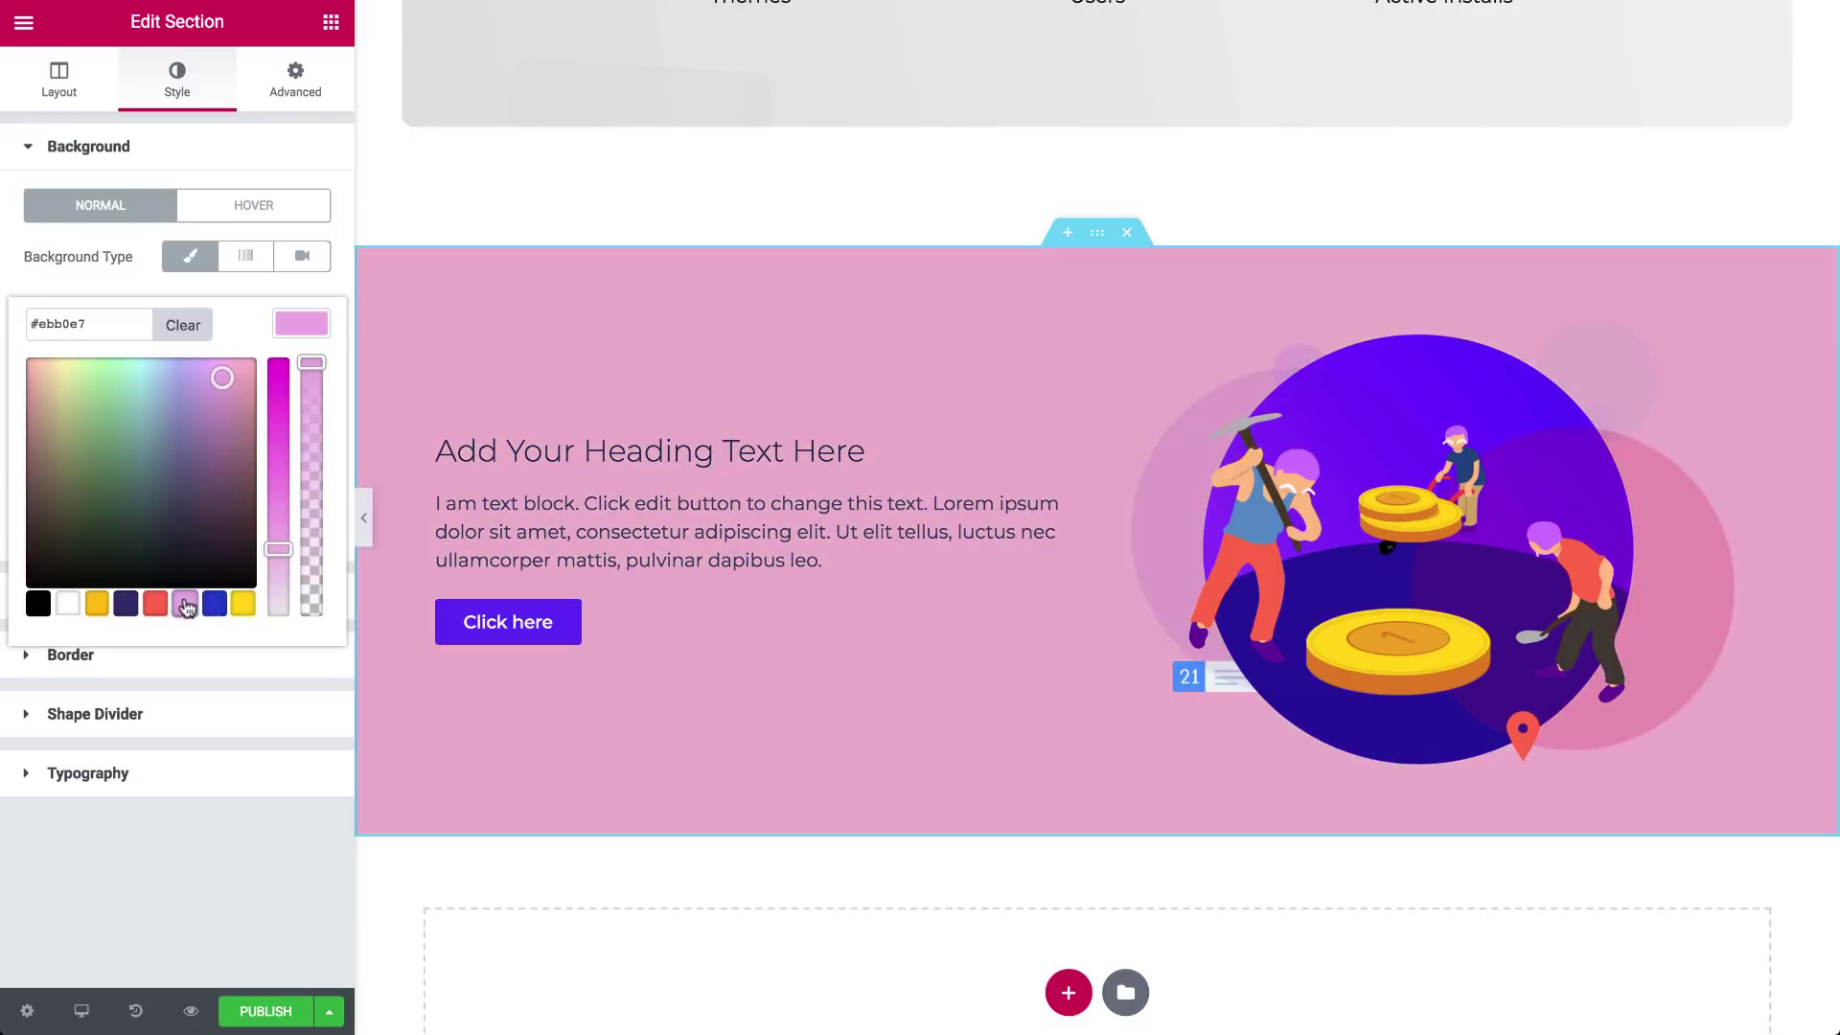
pyautogui.click(67, 604)
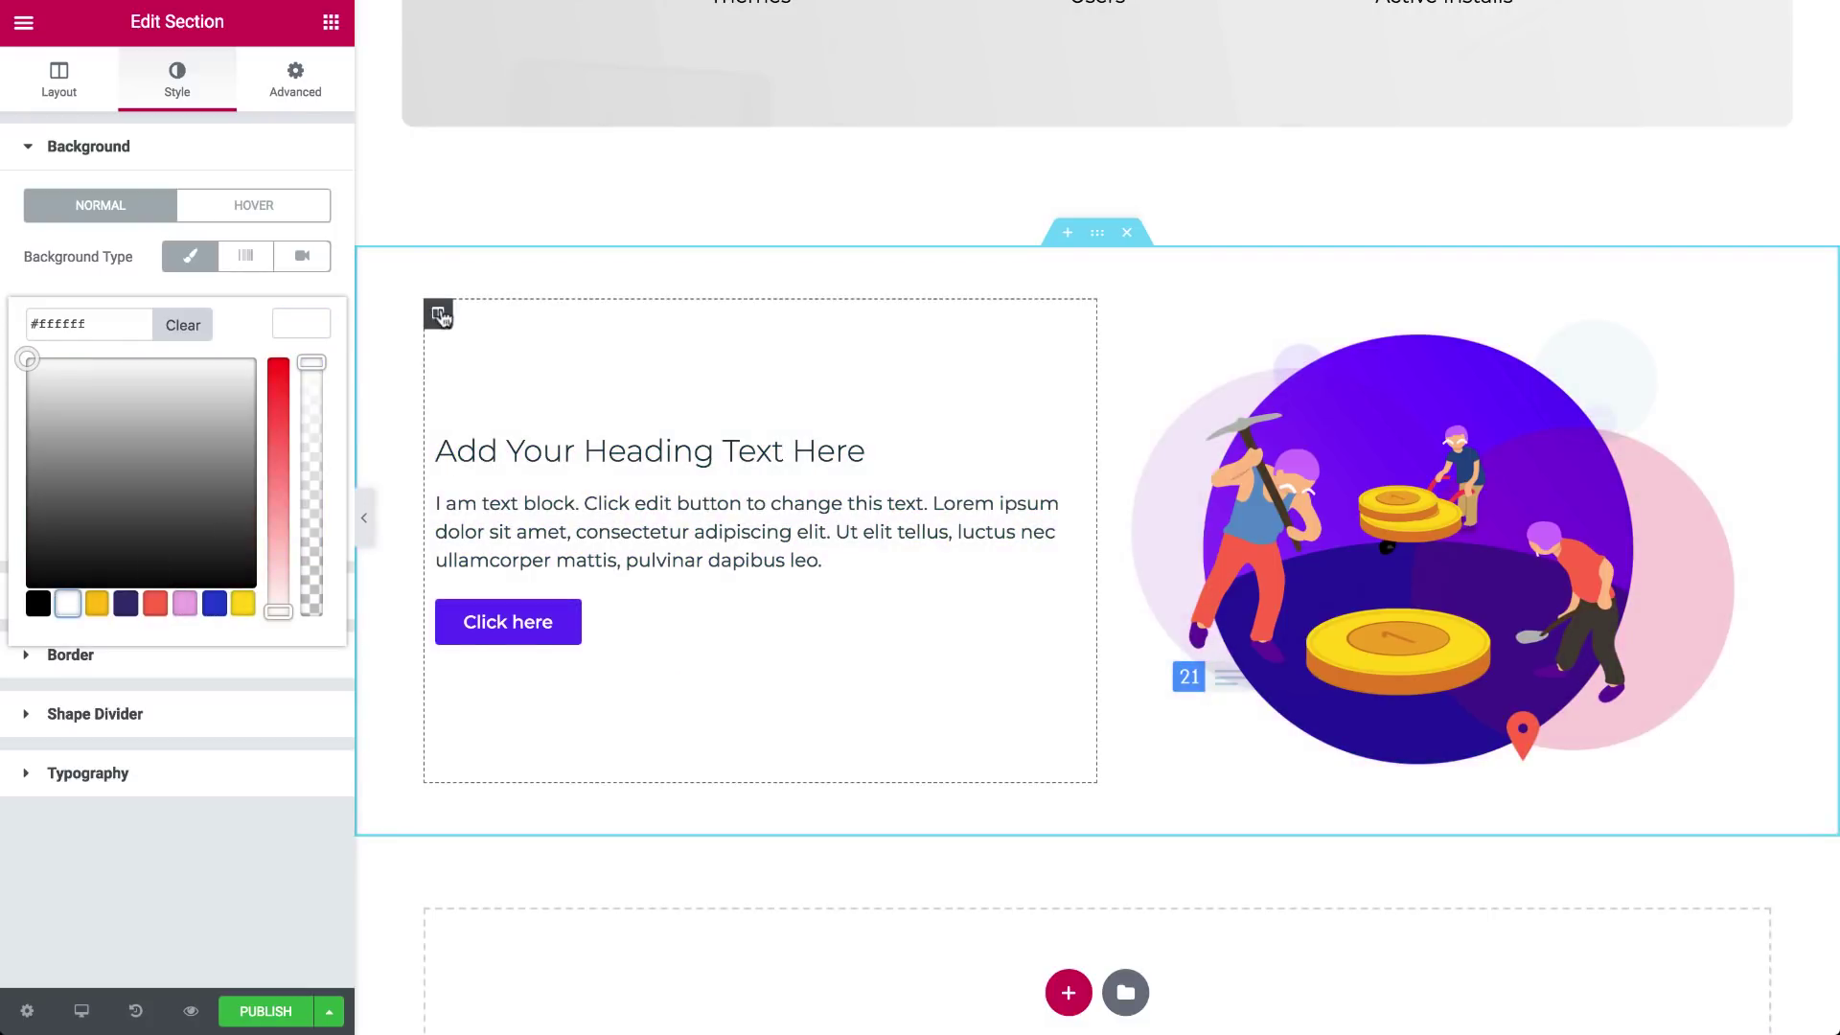
# Try pink and yellow on the left column, then clear it and turn off Classic.
pyautogui.click(438, 314)
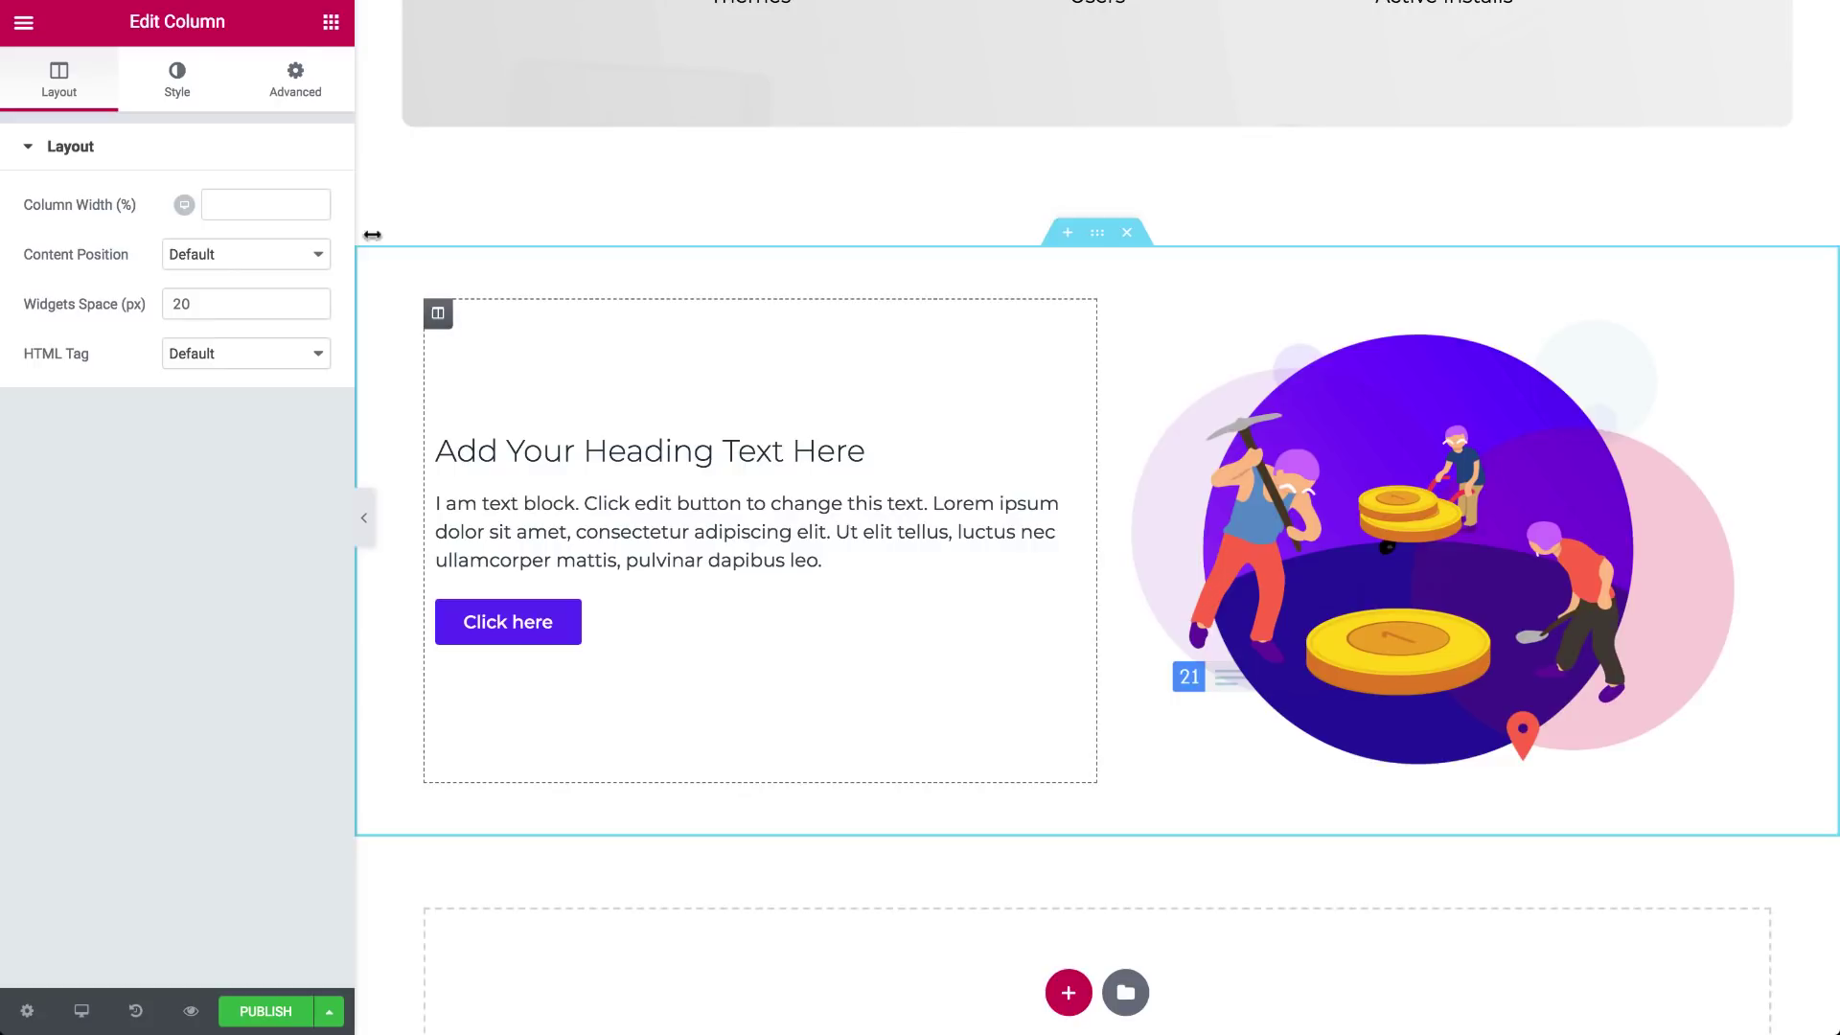
pyautogui.click(177, 81)
pyautogui.click(199, 262)
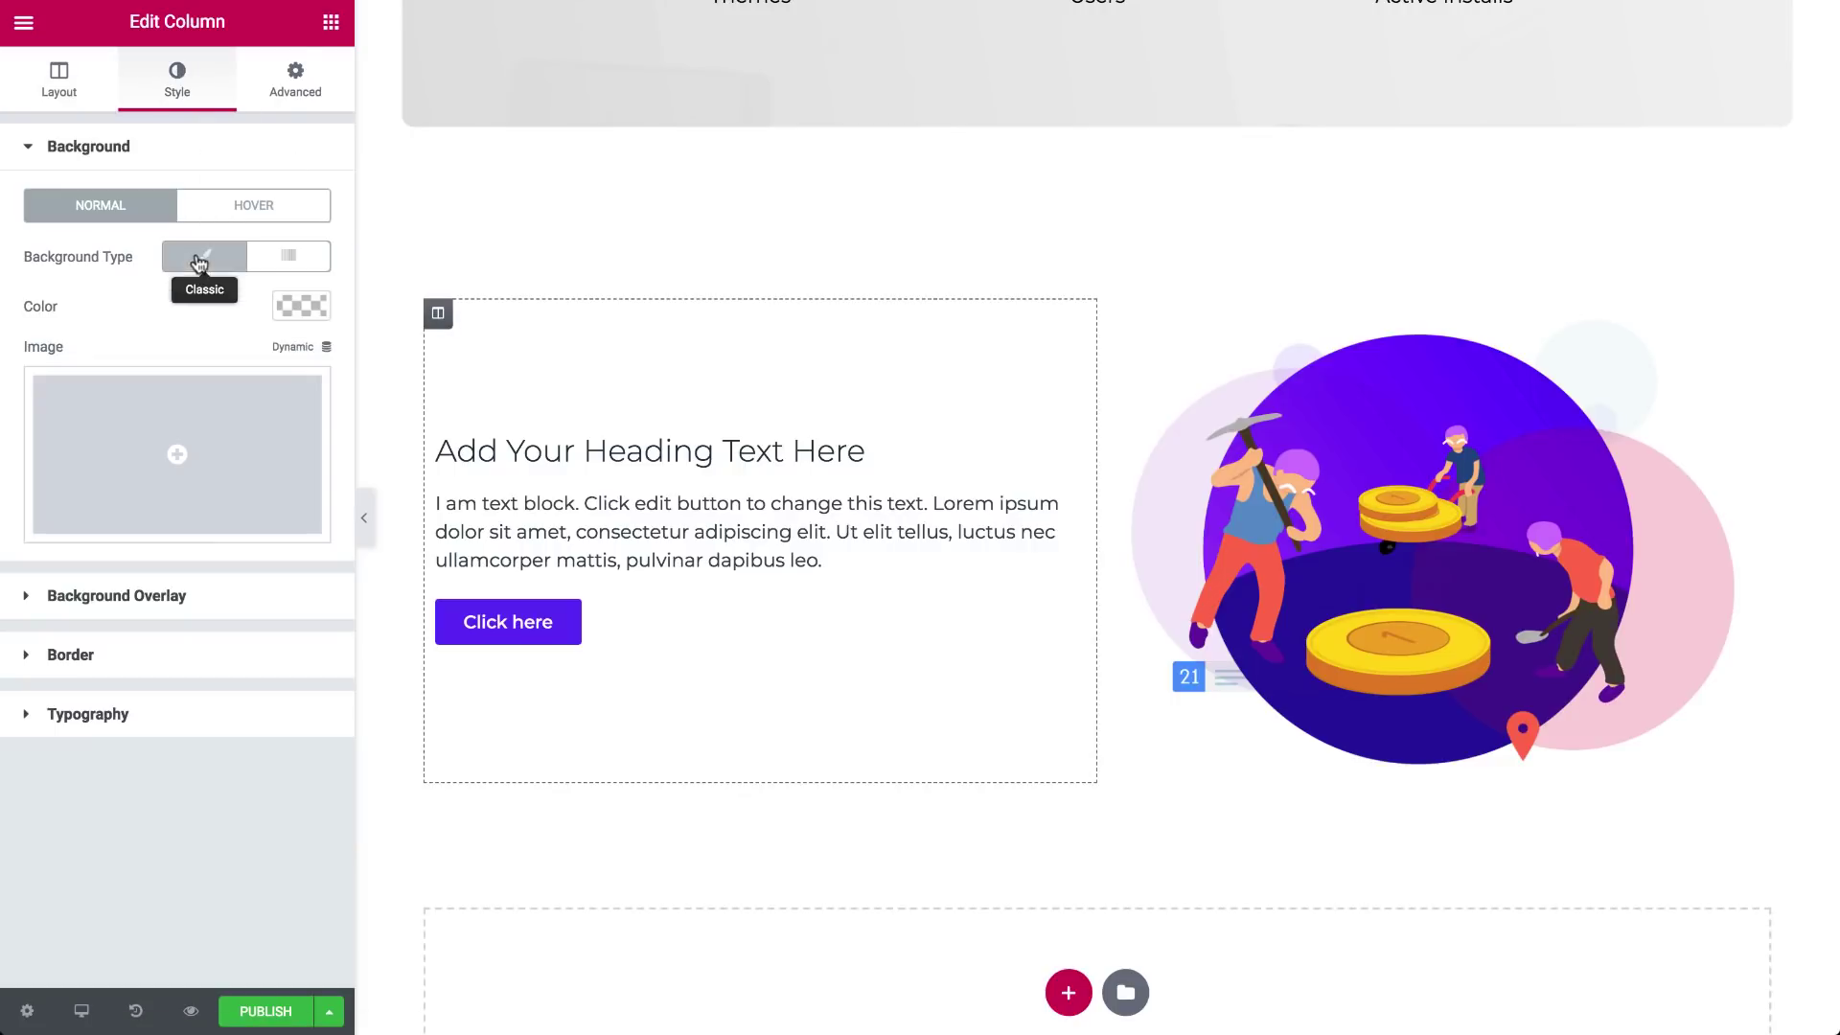
pyautogui.click(294, 312)
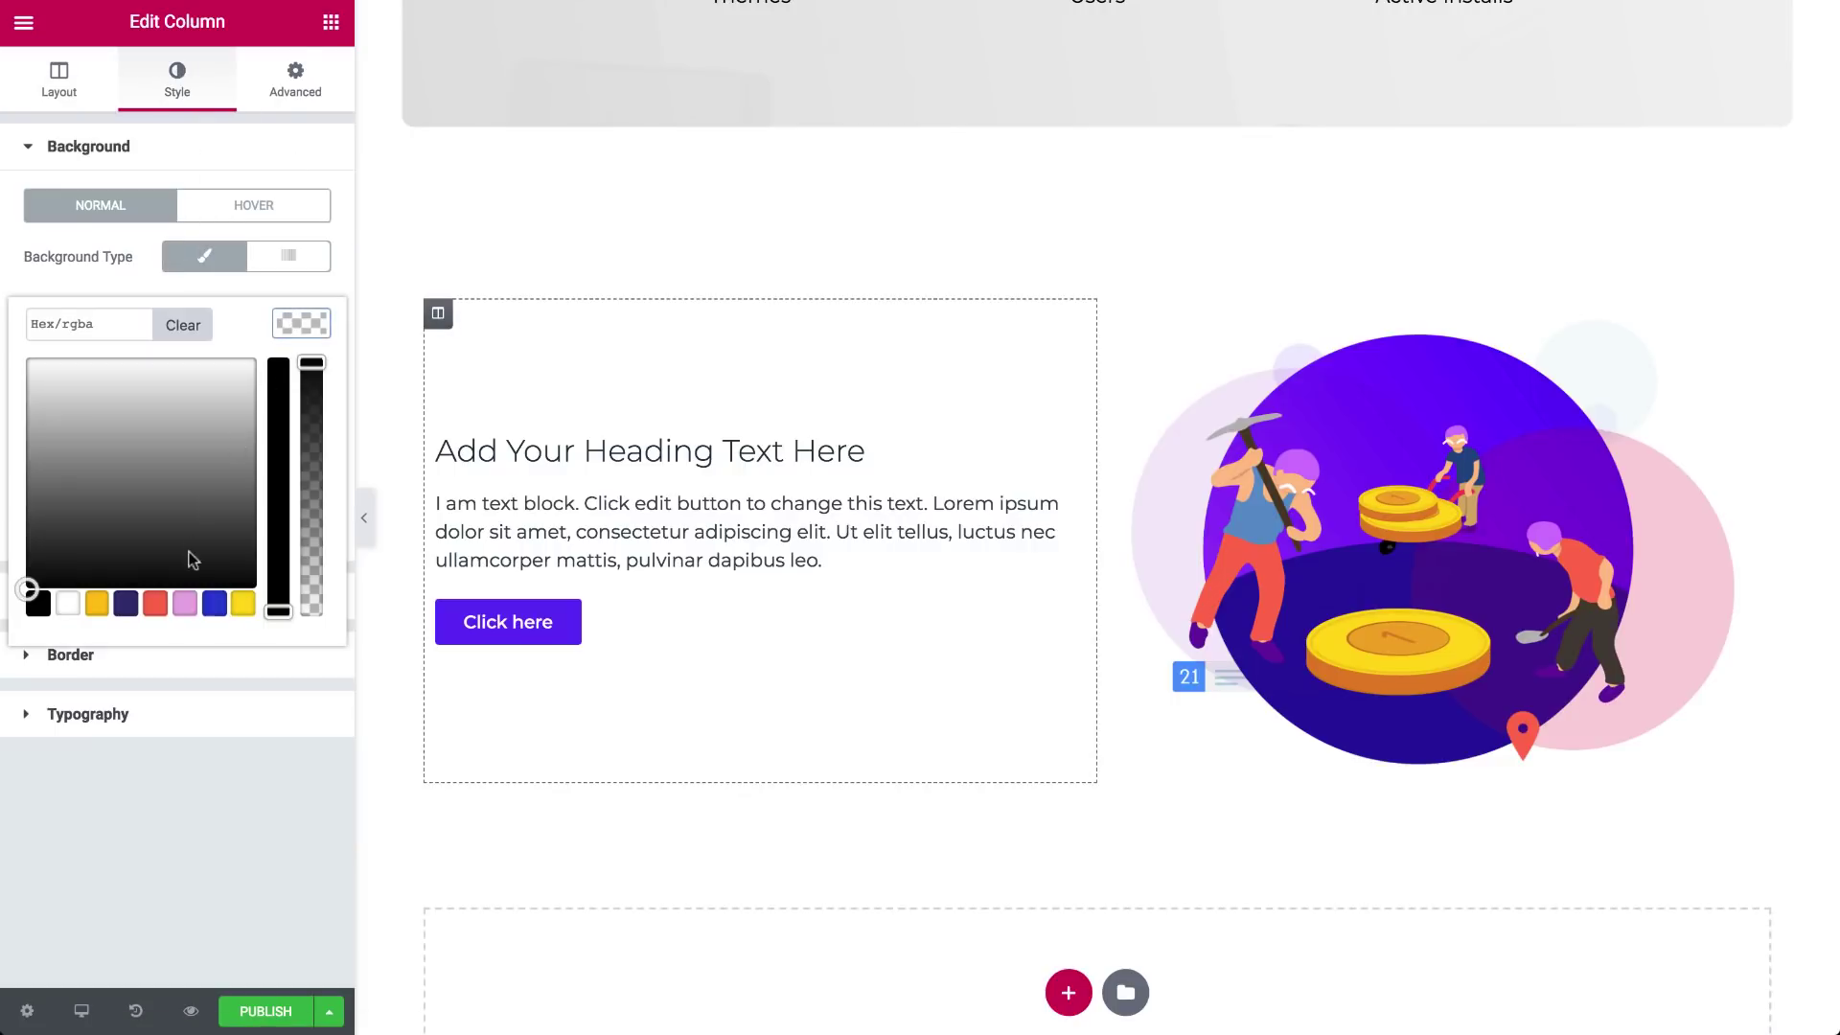
pyautogui.click(185, 605)
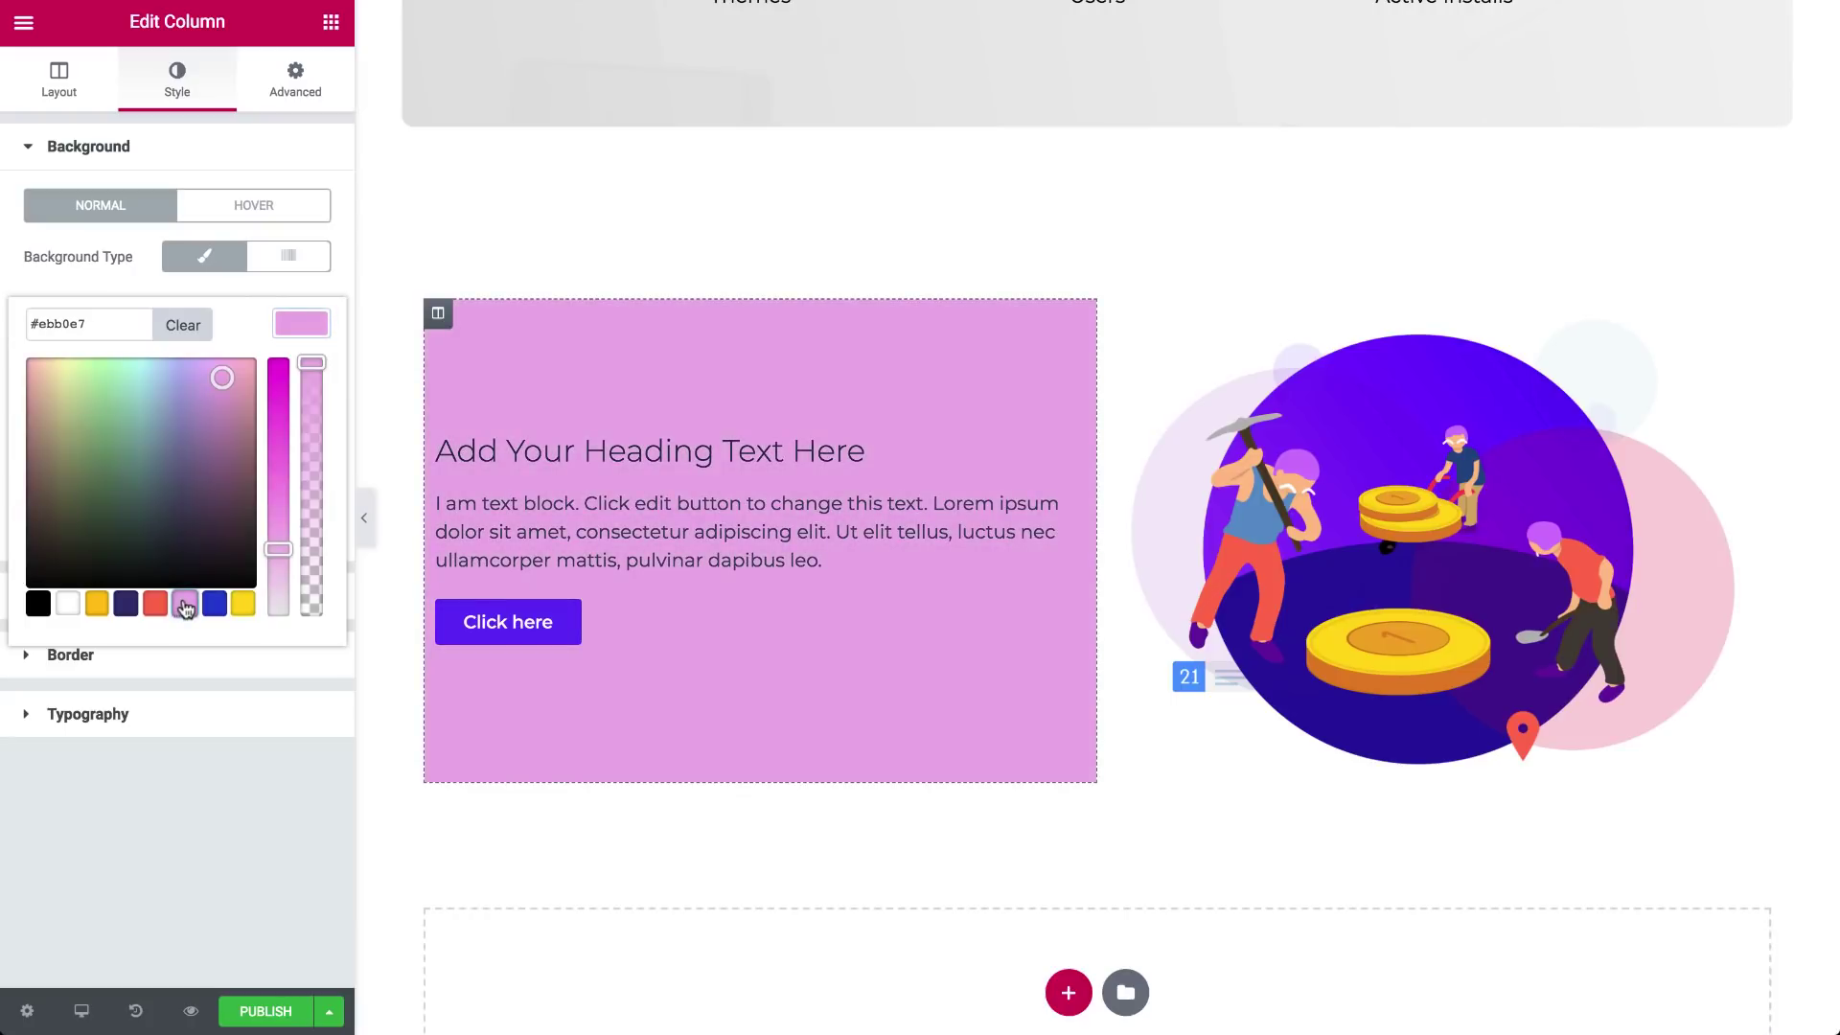
pyautogui.click(241, 605)
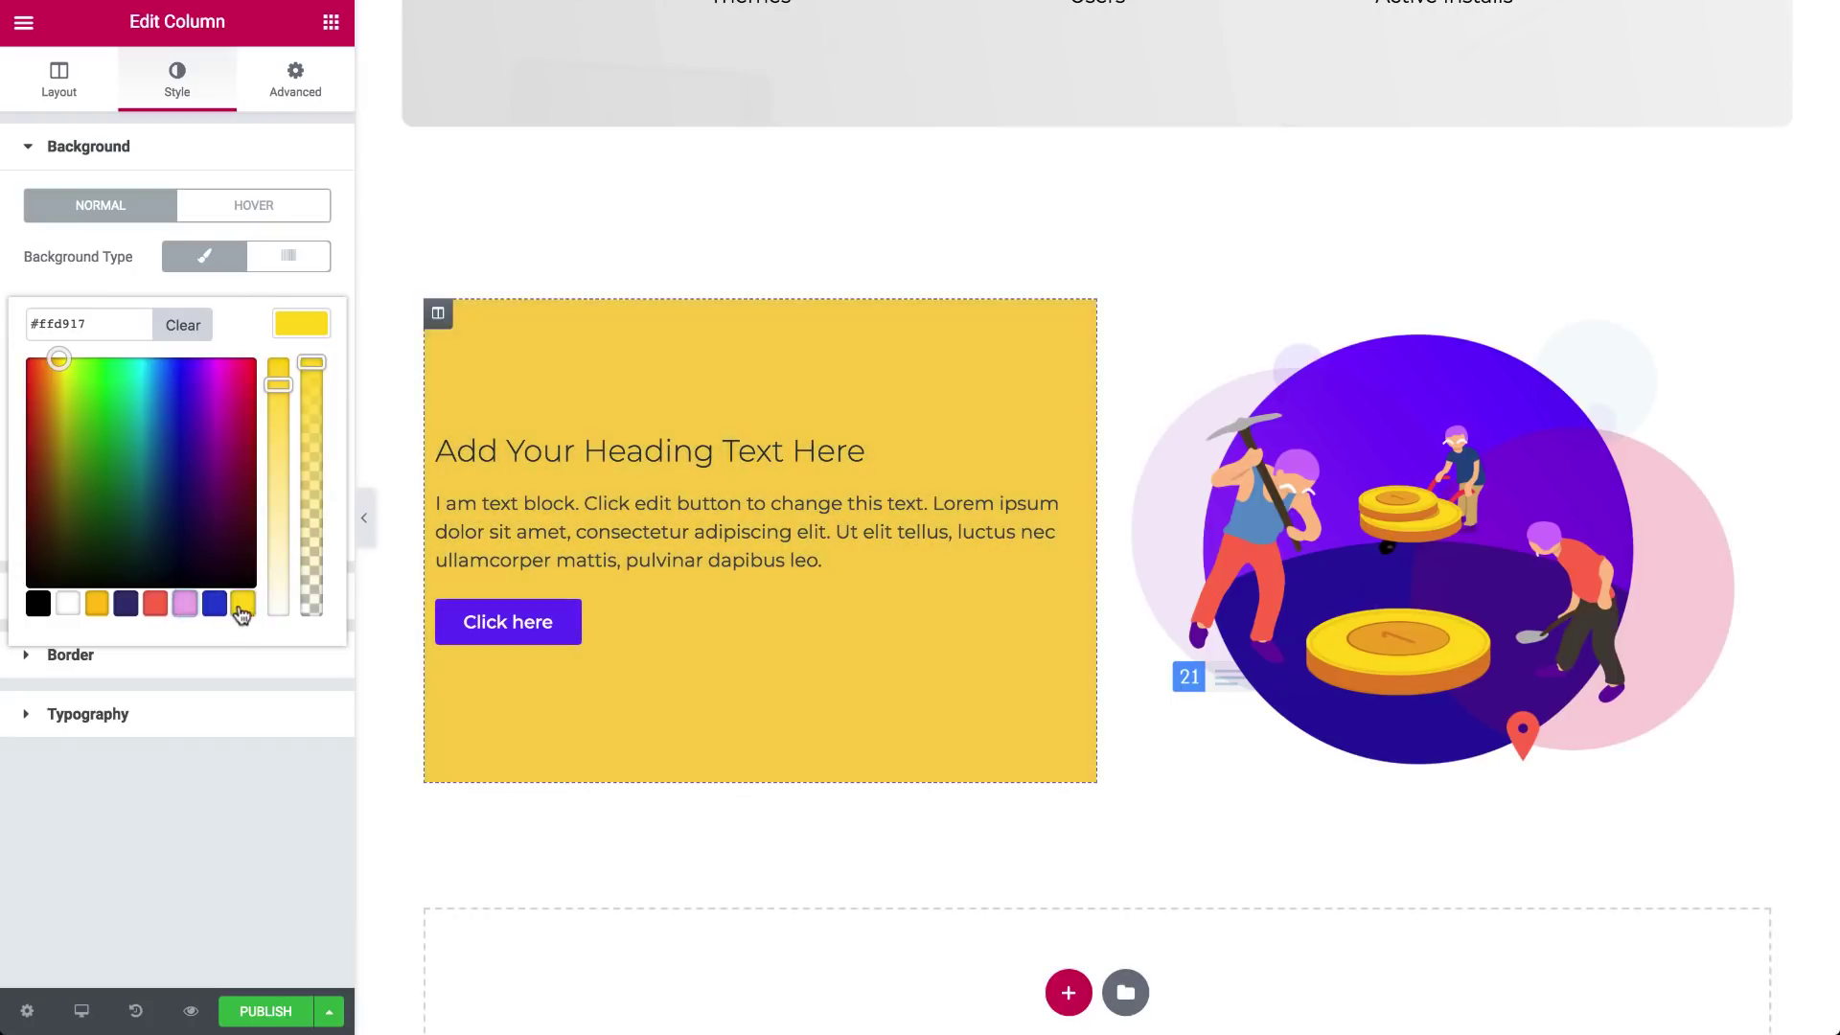
pyautogui.click(183, 324)
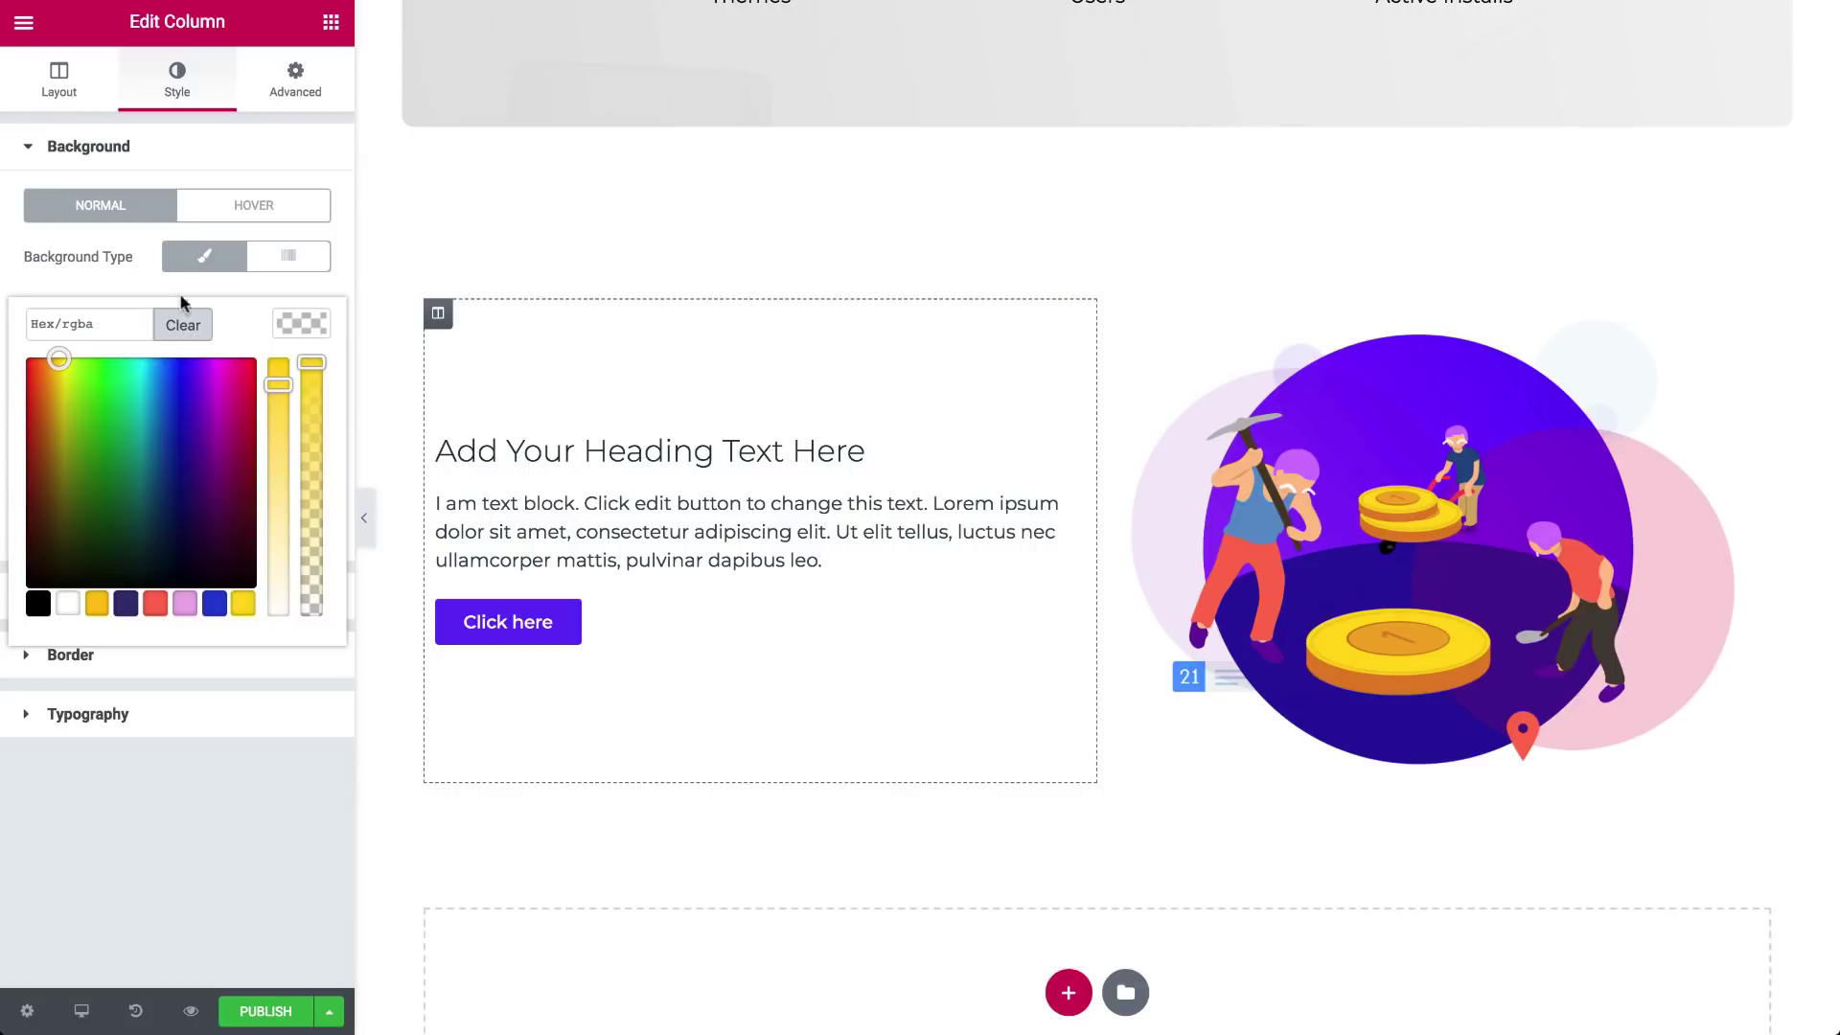
pyautogui.click(182, 254)
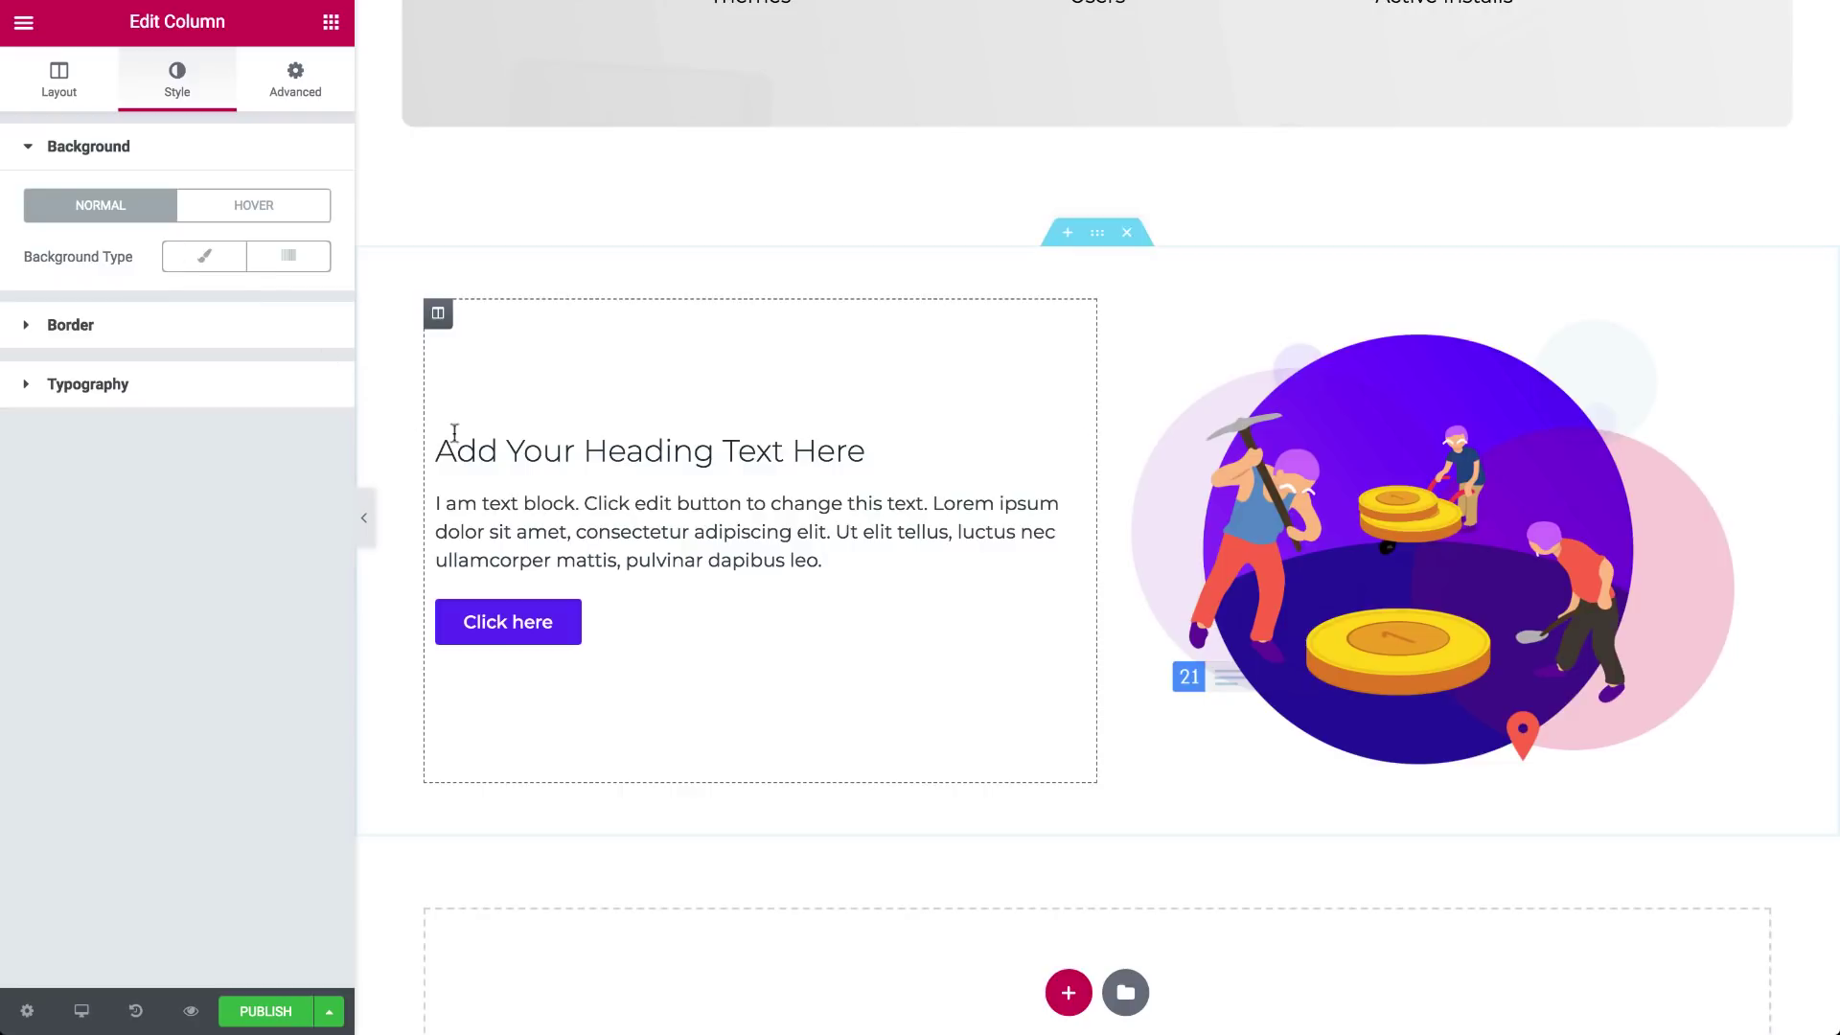
# Left-align the 'Add Your Heading Text Here' heading after trying centre and right, then view its Style and Advanced tabs.
pyautogui.click(482, 450)
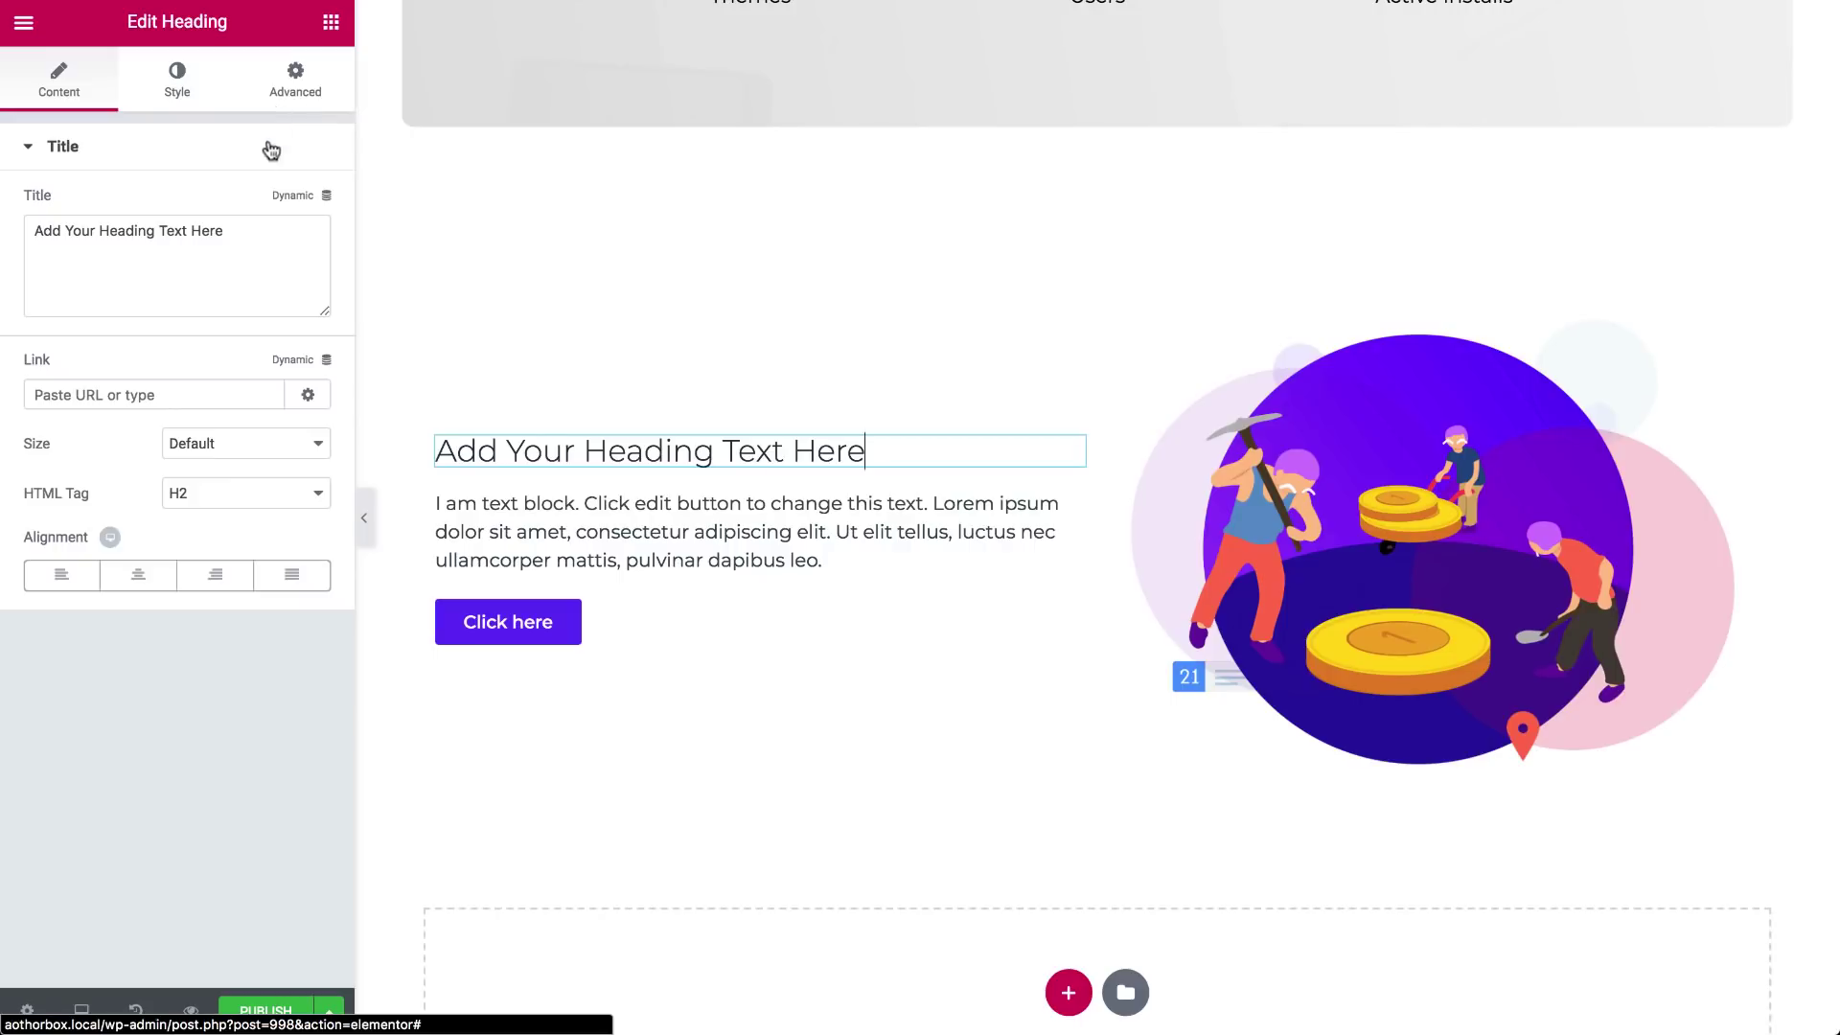
pyautogui.click(242, 230)
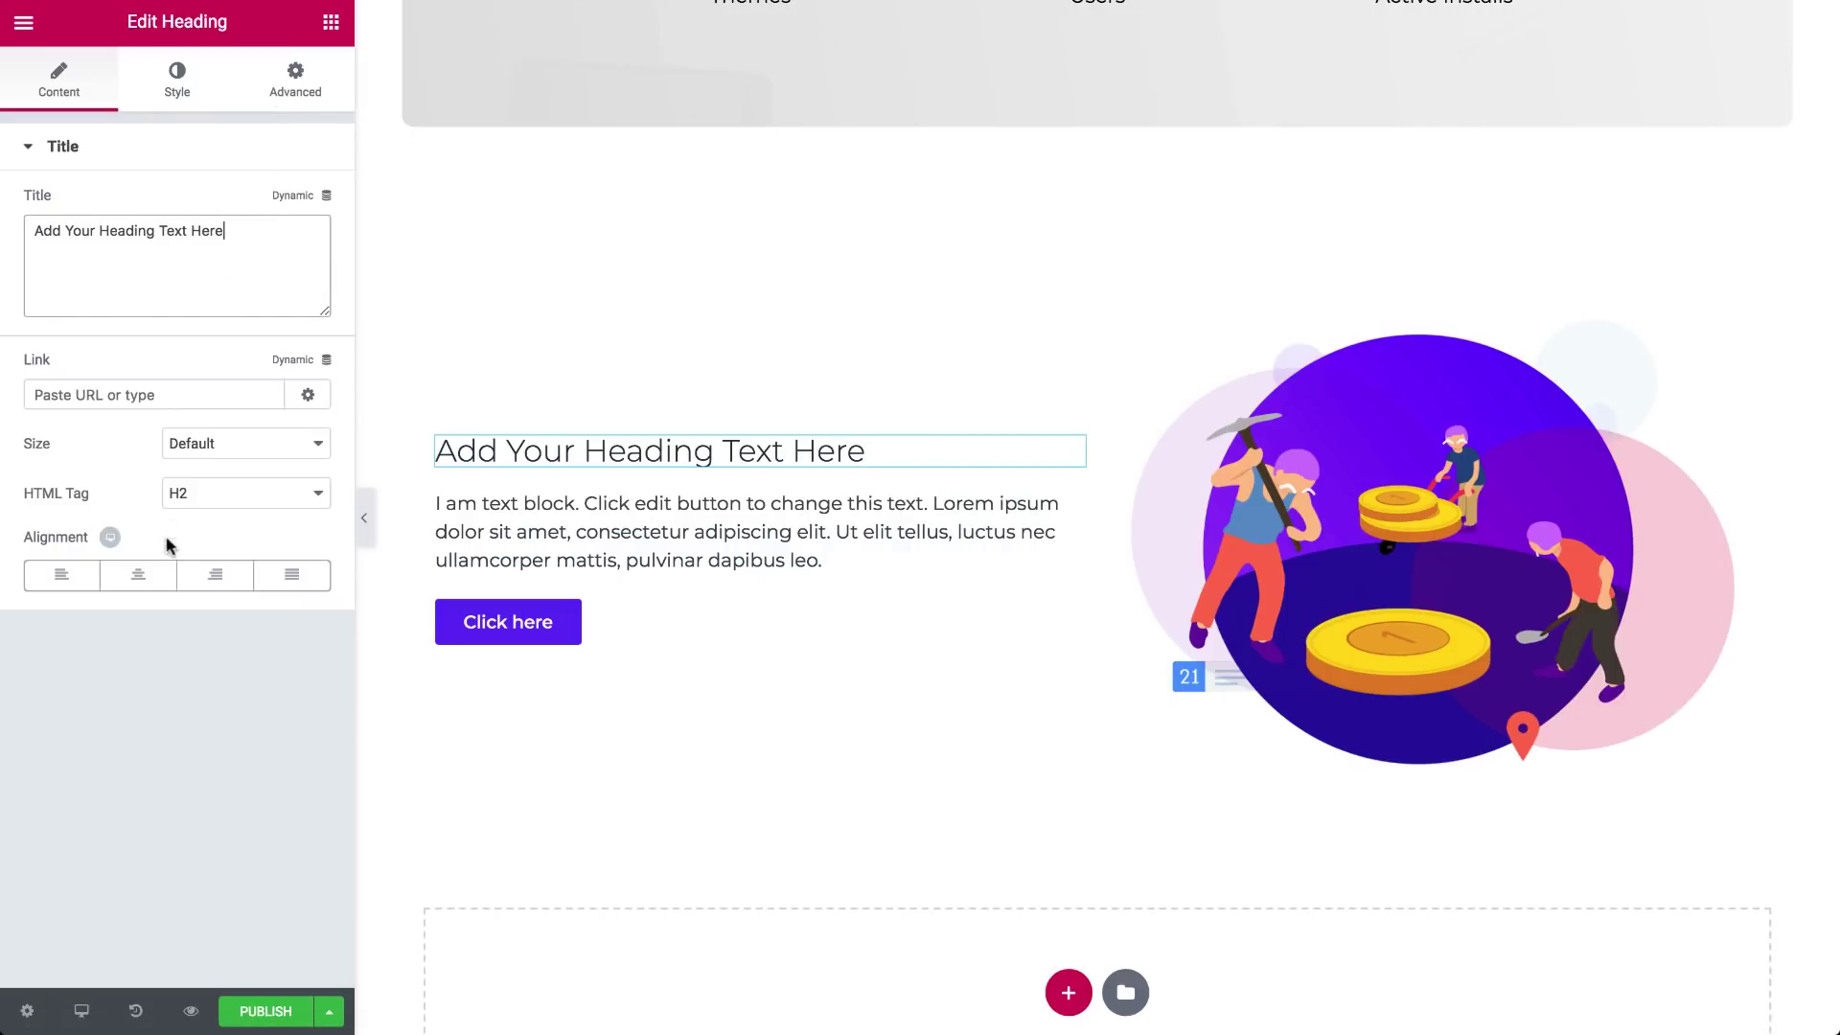
pyautogui.click(151, 575)
pyautogui.click(210, 576)
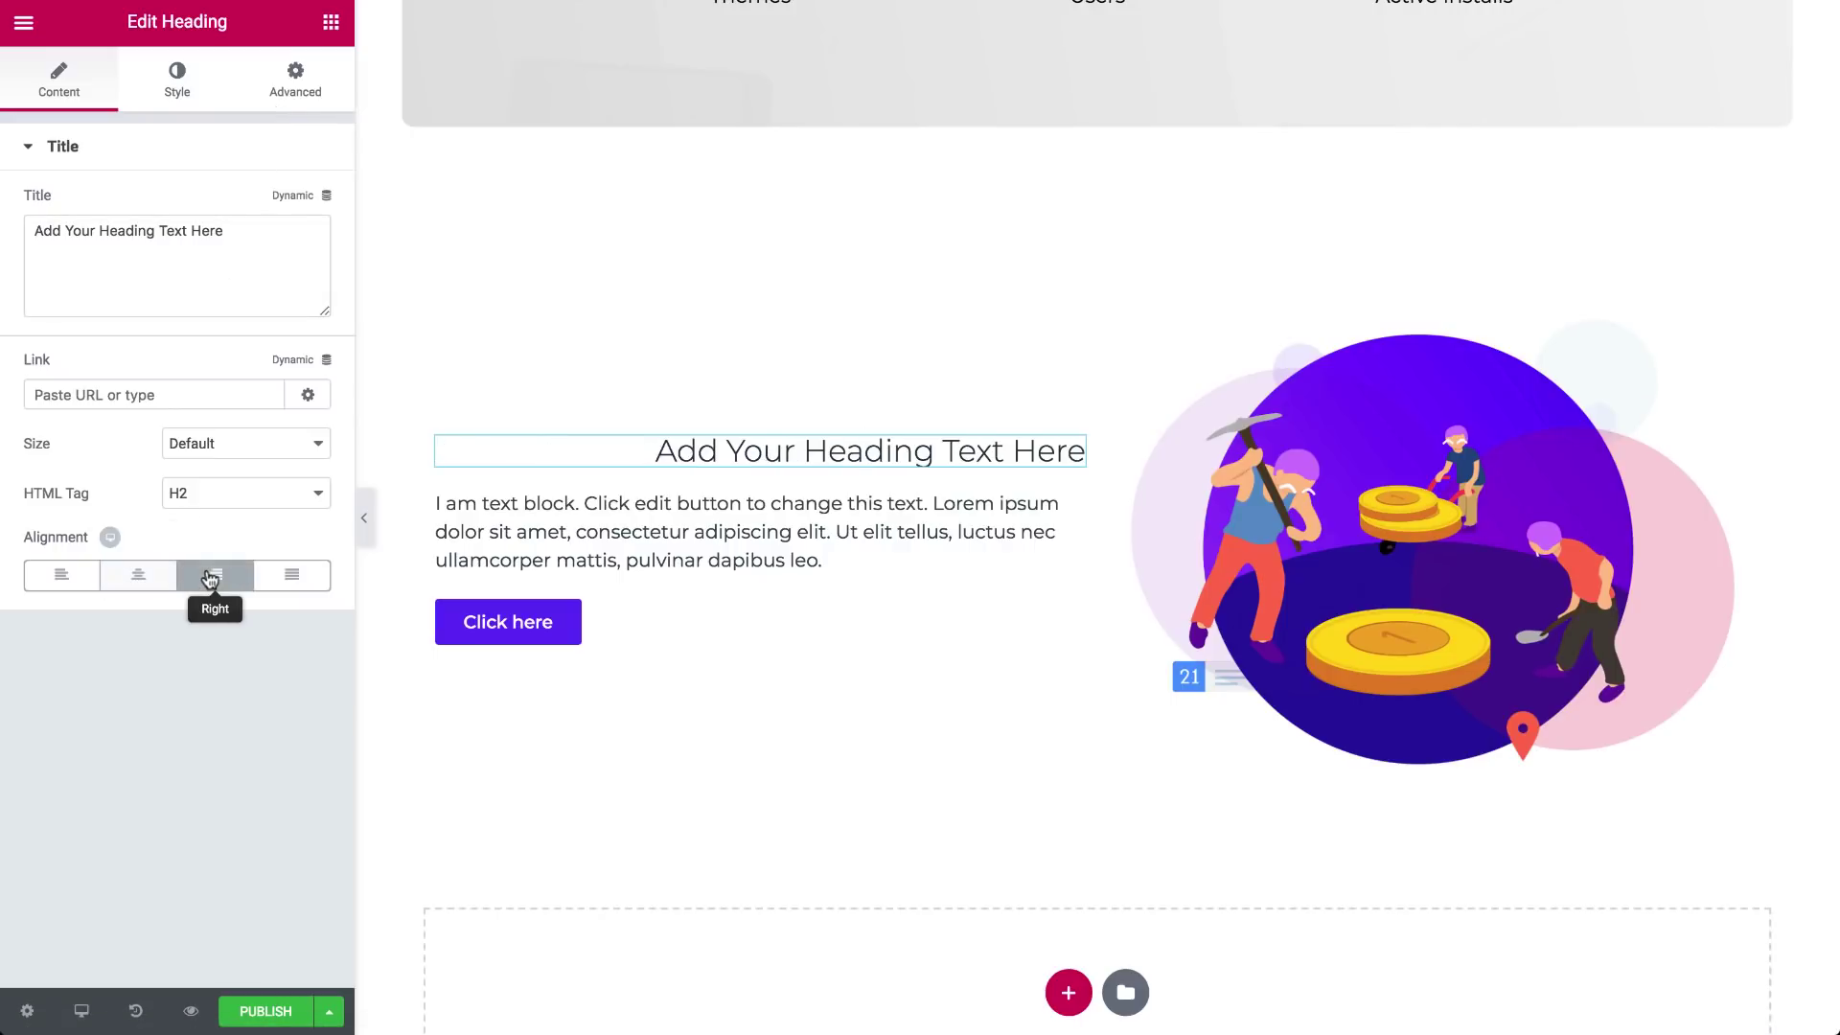
pyautogui.click(54, 573)
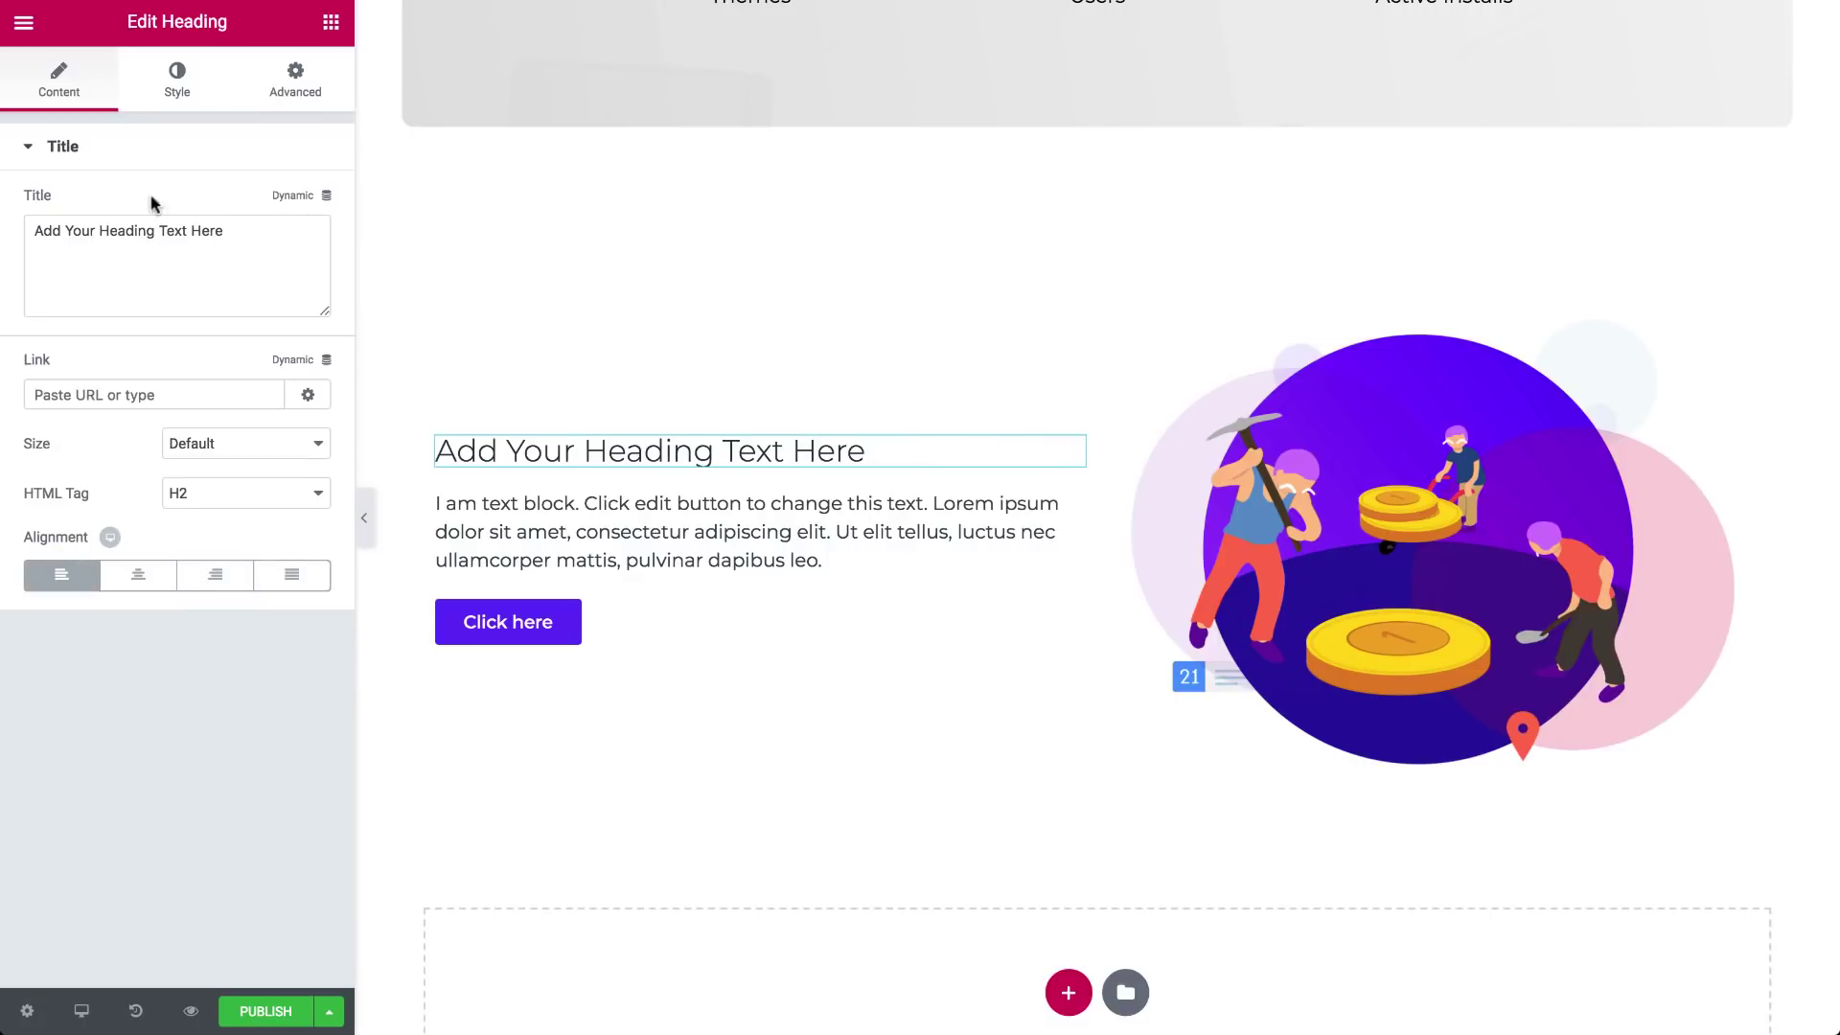
pyautogui.click(190, 73)
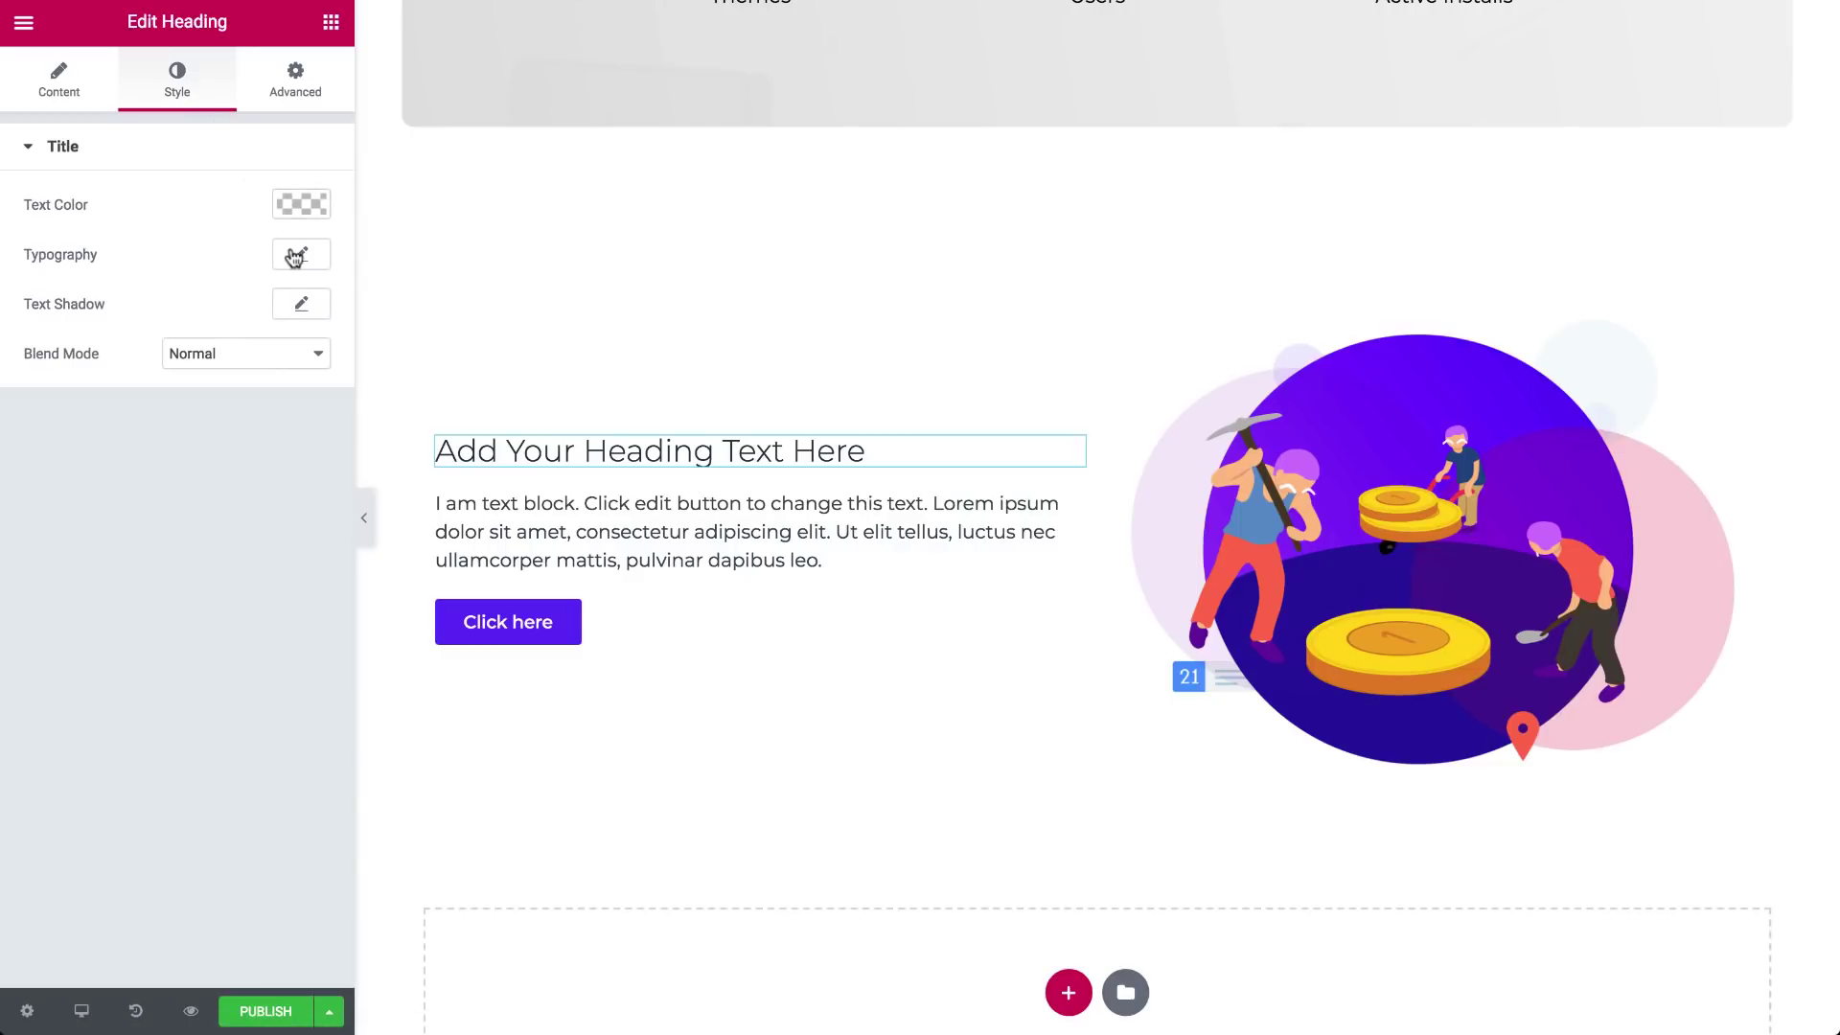
pyautogui.click(293, 80)
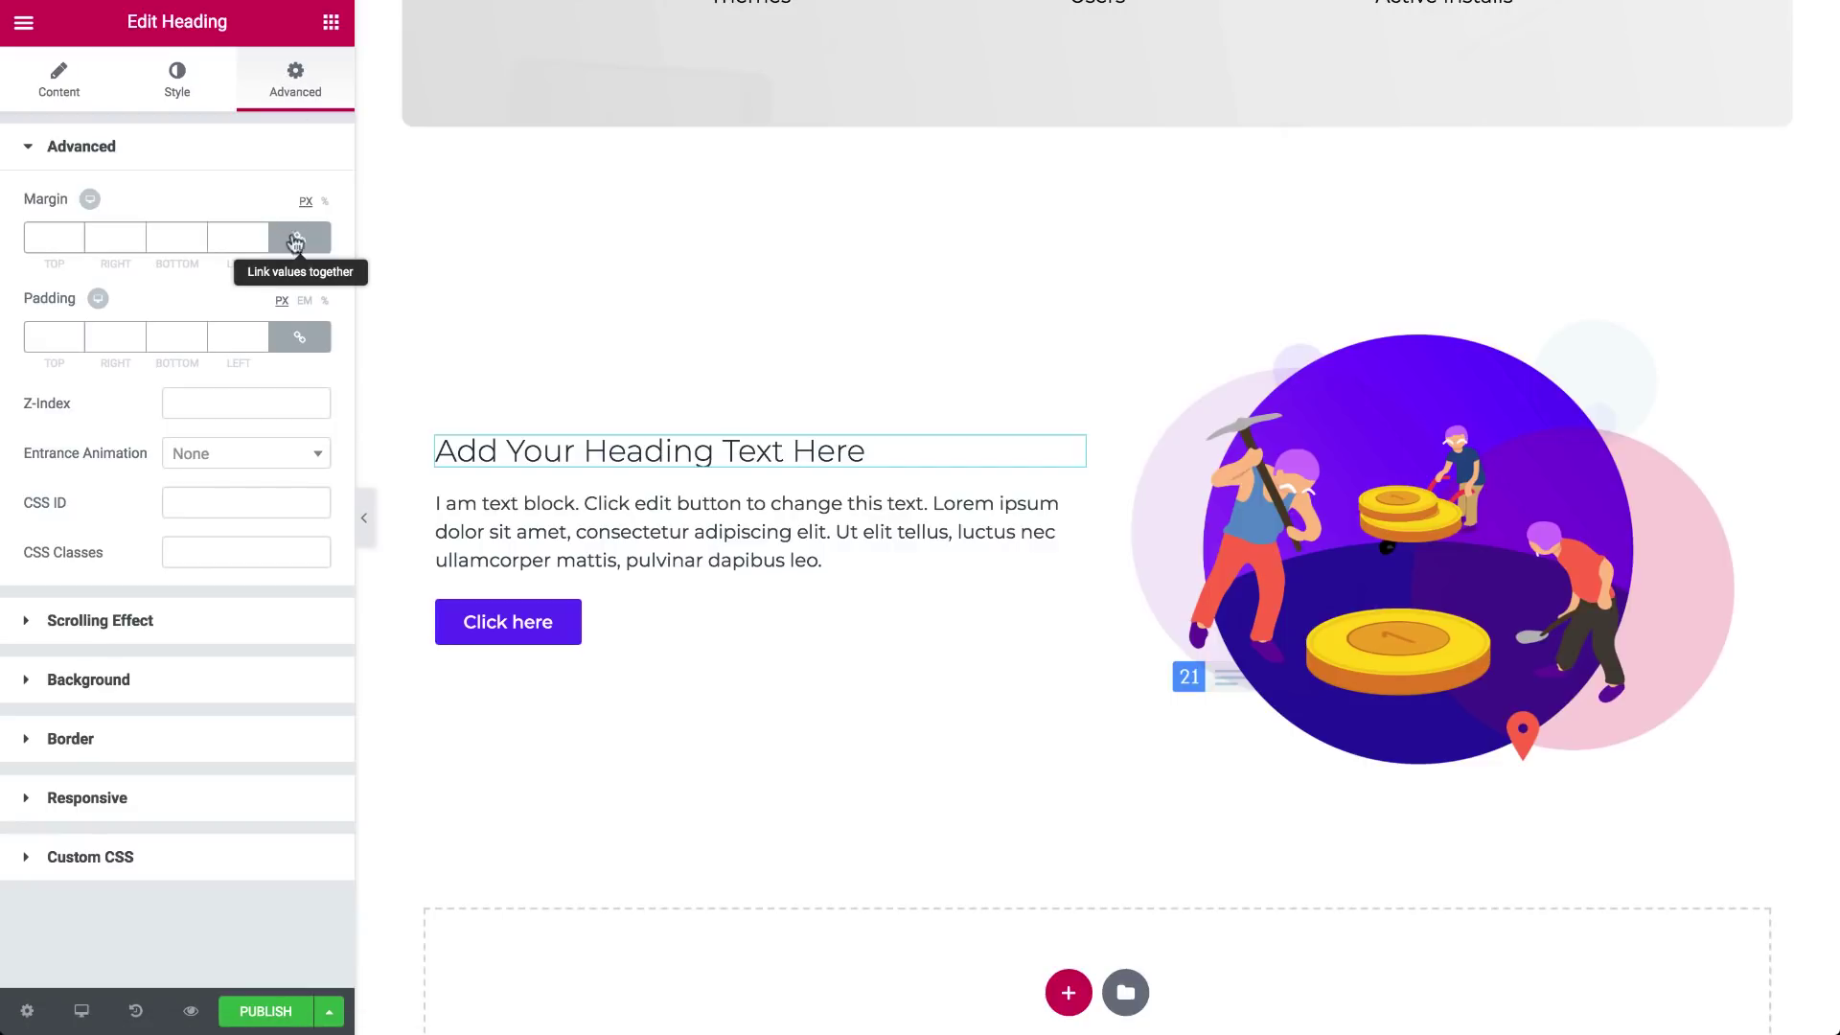
# Replace the heading text with 'Our team'.
pyautogui.tripleClick(437, 449)
pyautogui.press('BackSpace')
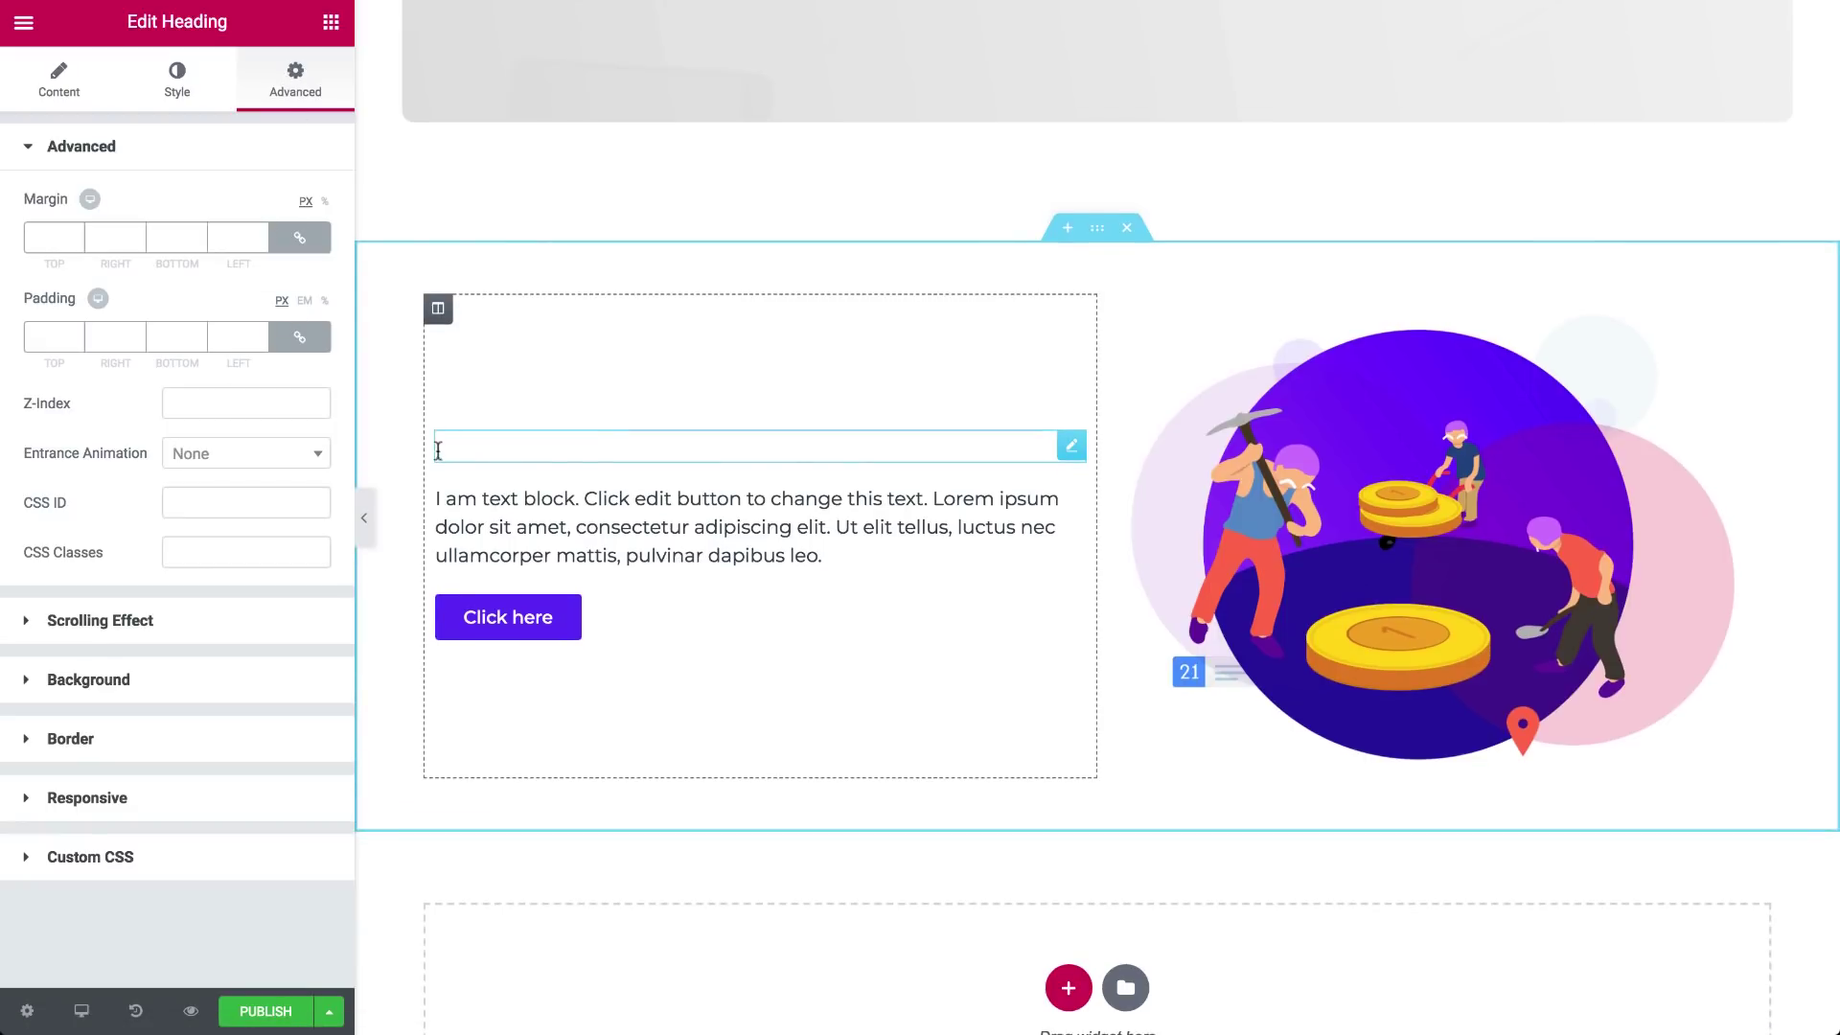
pyautogui.write('Our team')
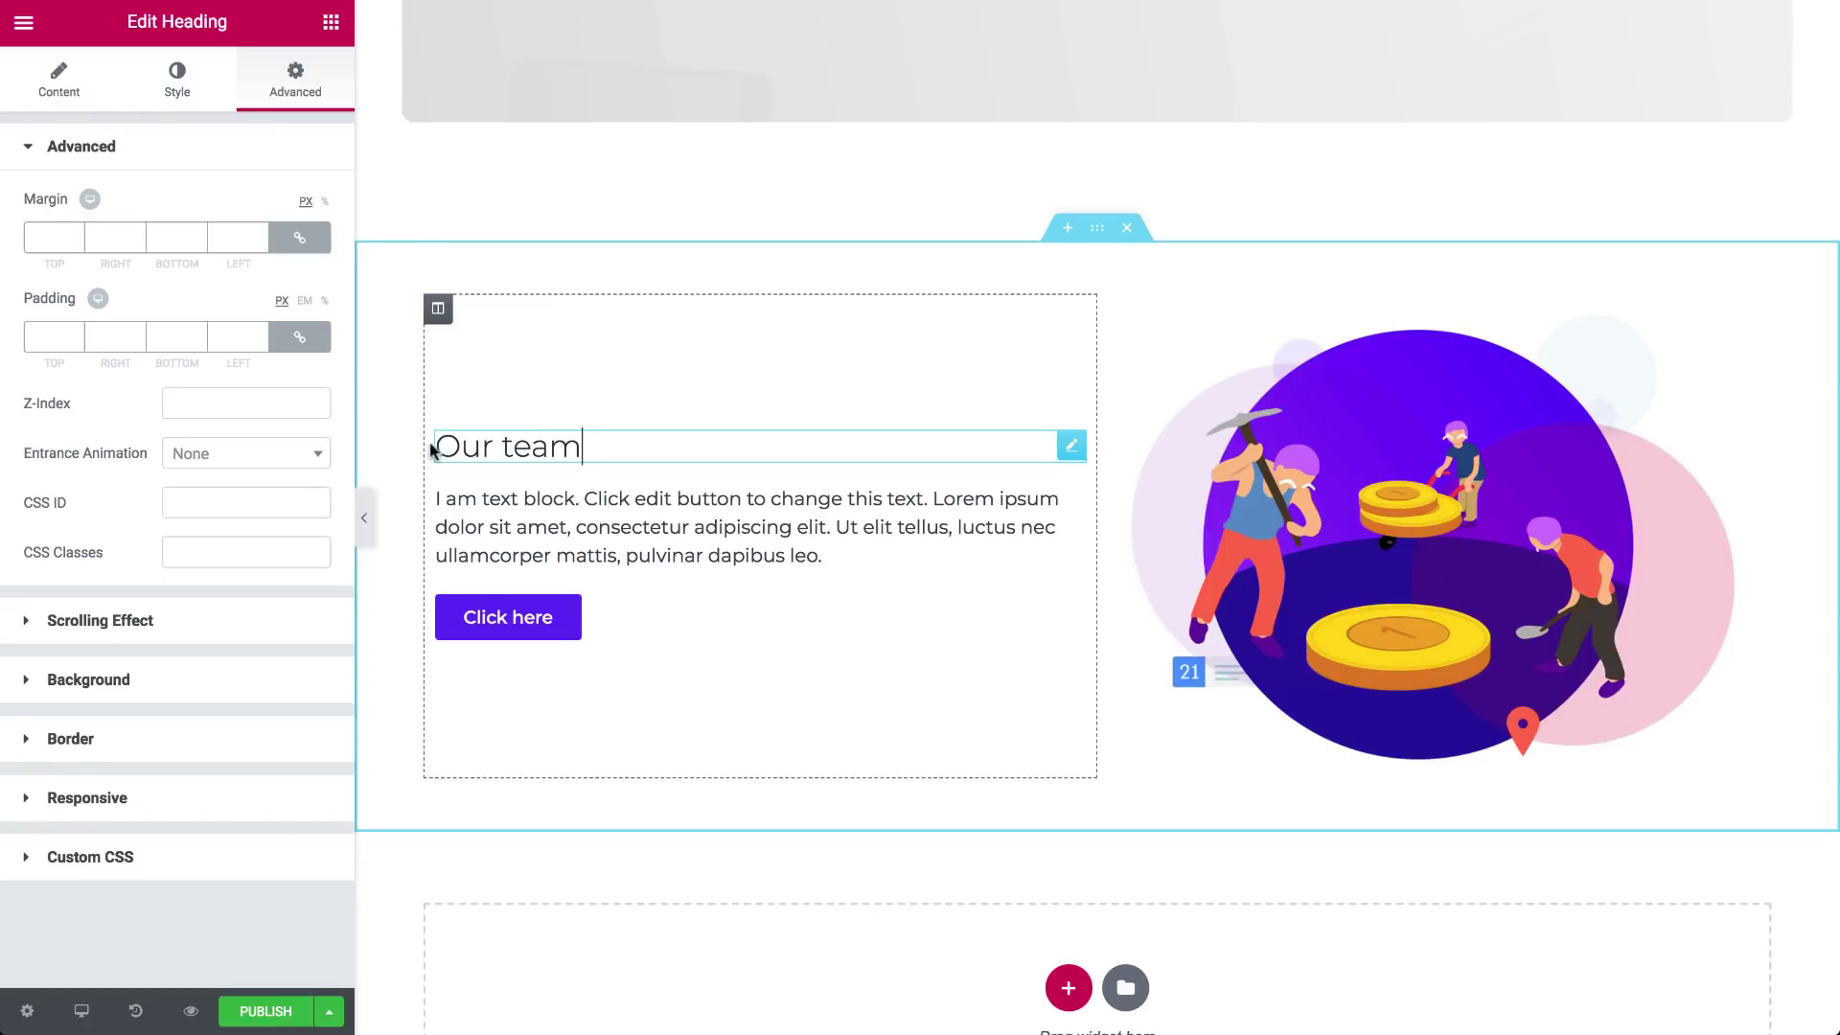
# Try a blue colour and size 62 on the heading, then reset both to defaults.
pyautogui.click(180, 96)
pyautogui.click(285, 204)
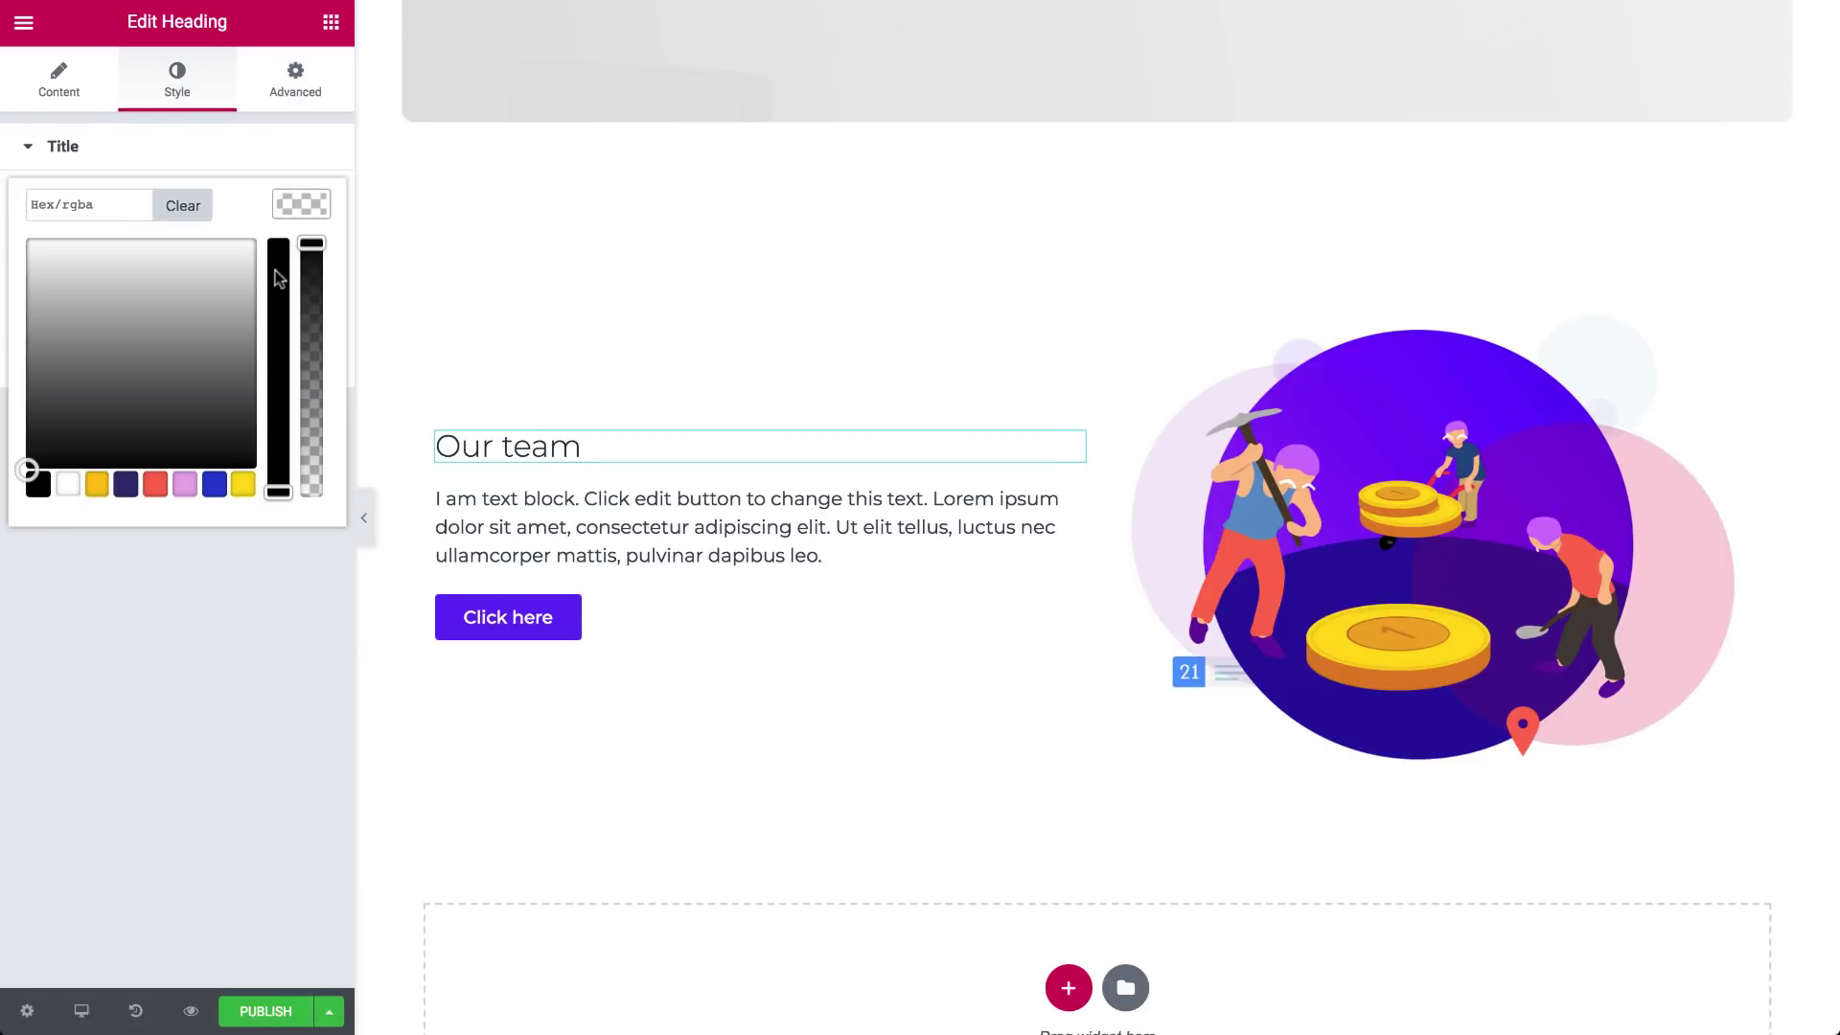
pyautogui.click(215, 485)
pyautogui.click(294, 206)
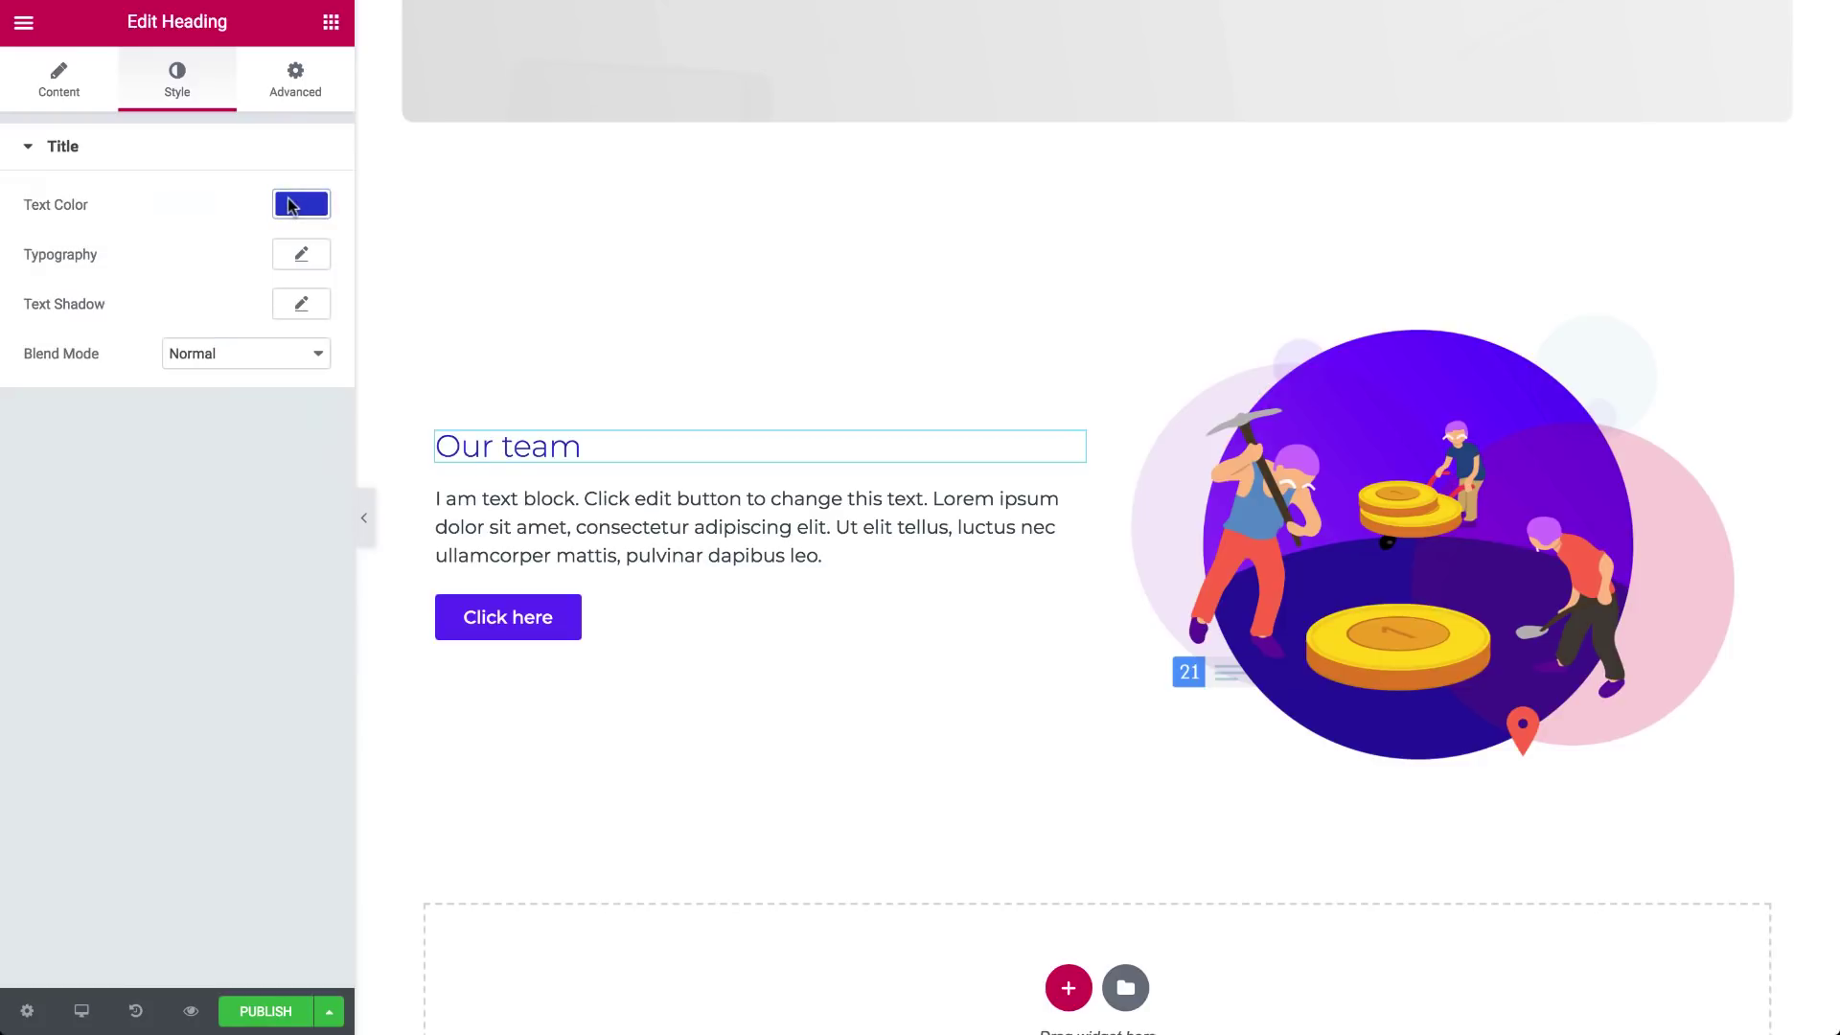
pyautogui.click(300, 257)
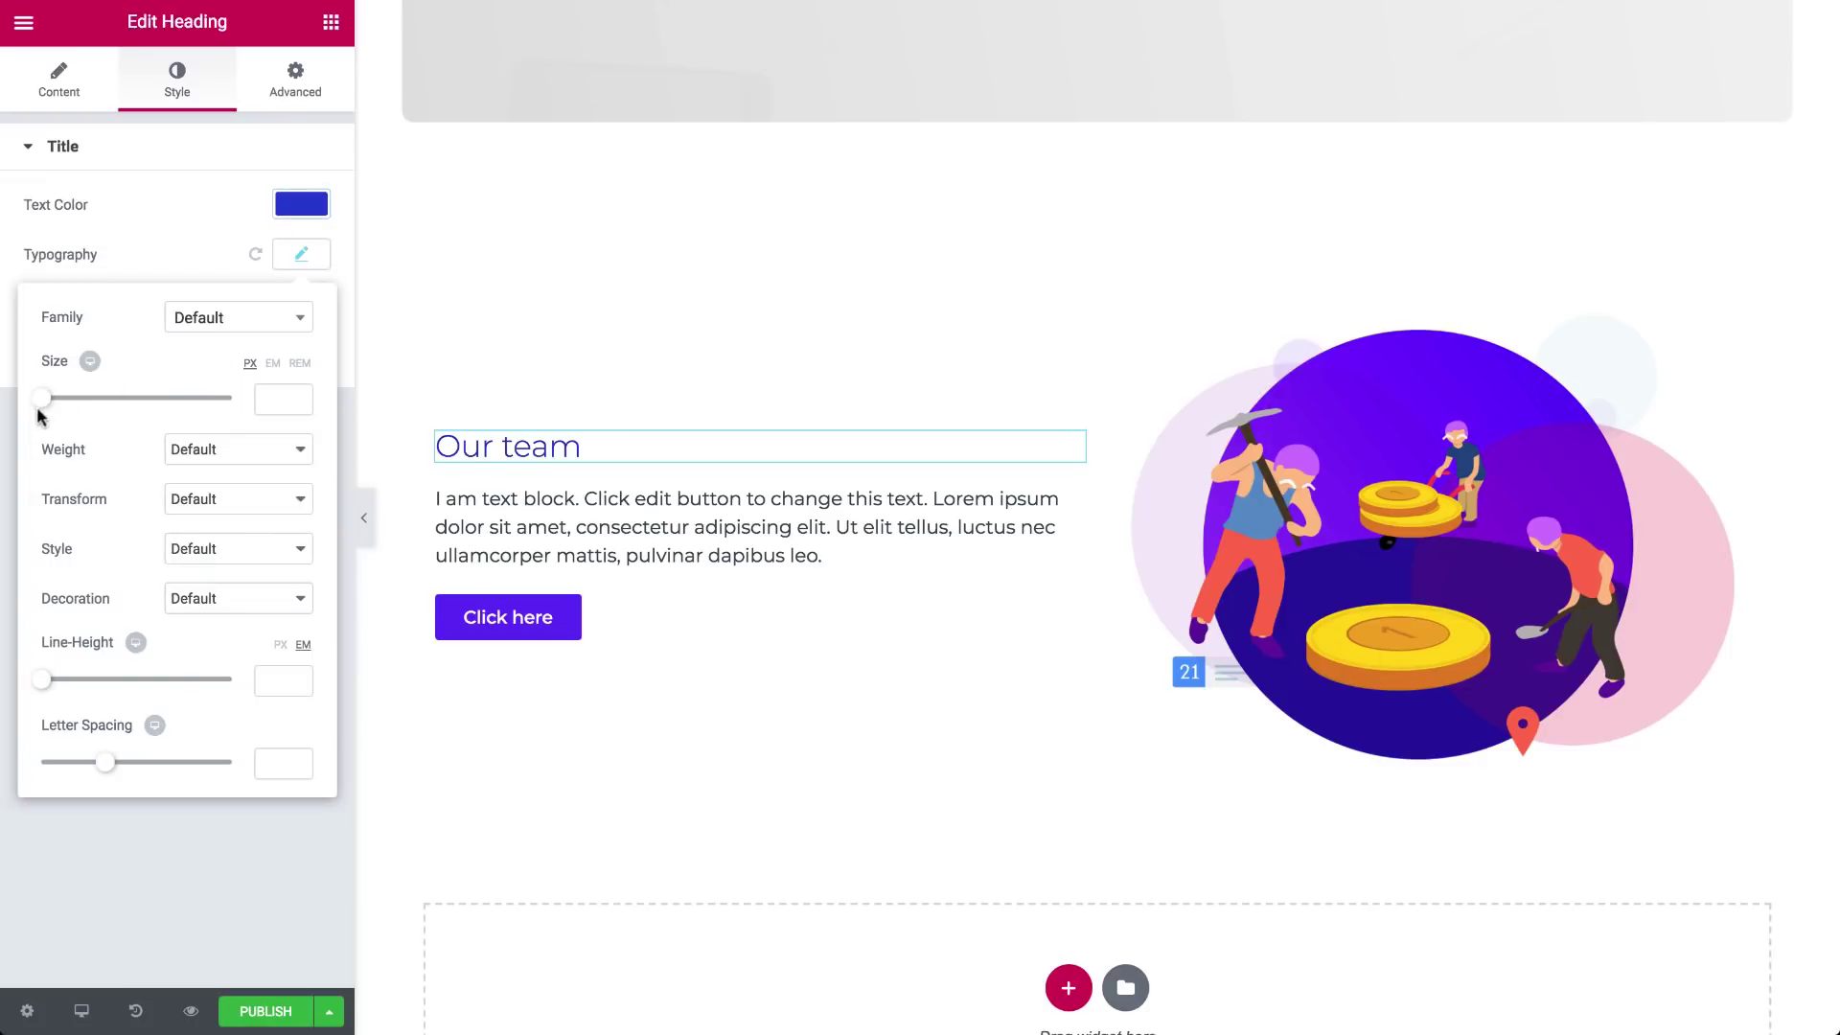
pyautogui.moveTo(40, 409); pyautogui.dragTo(98, 411)
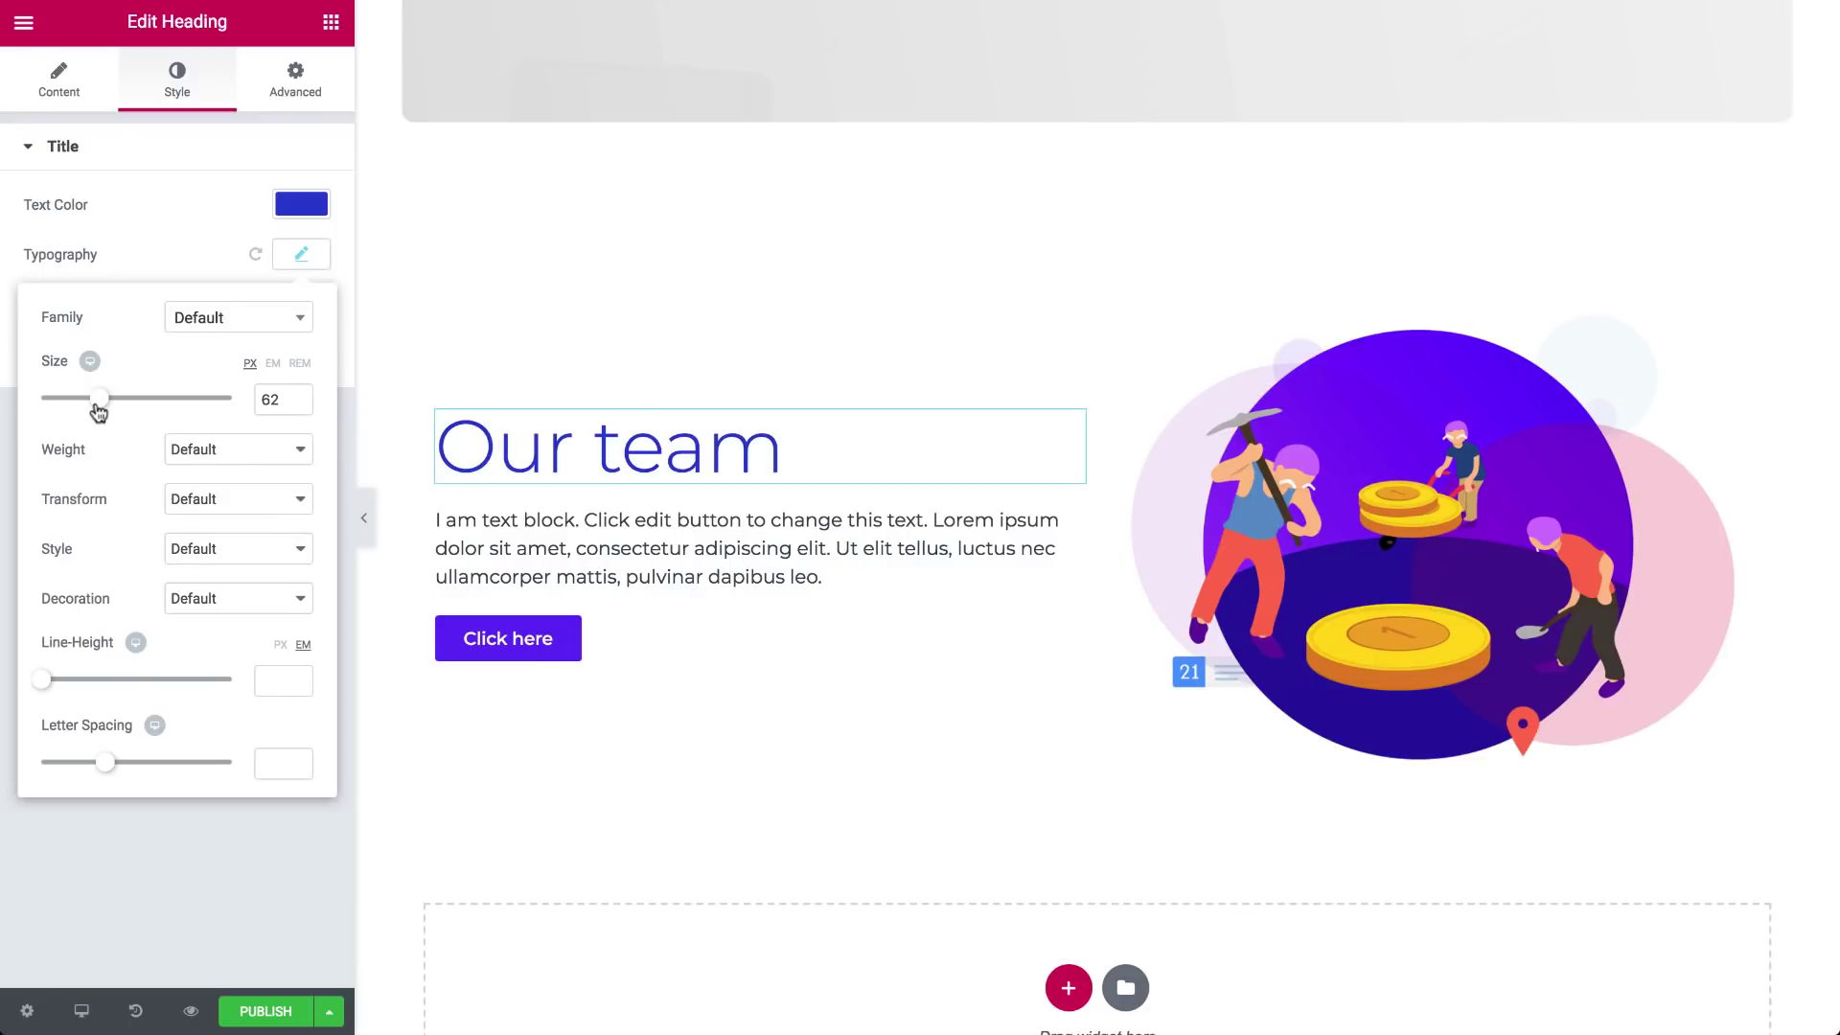
pyautogui.click(295, 260)
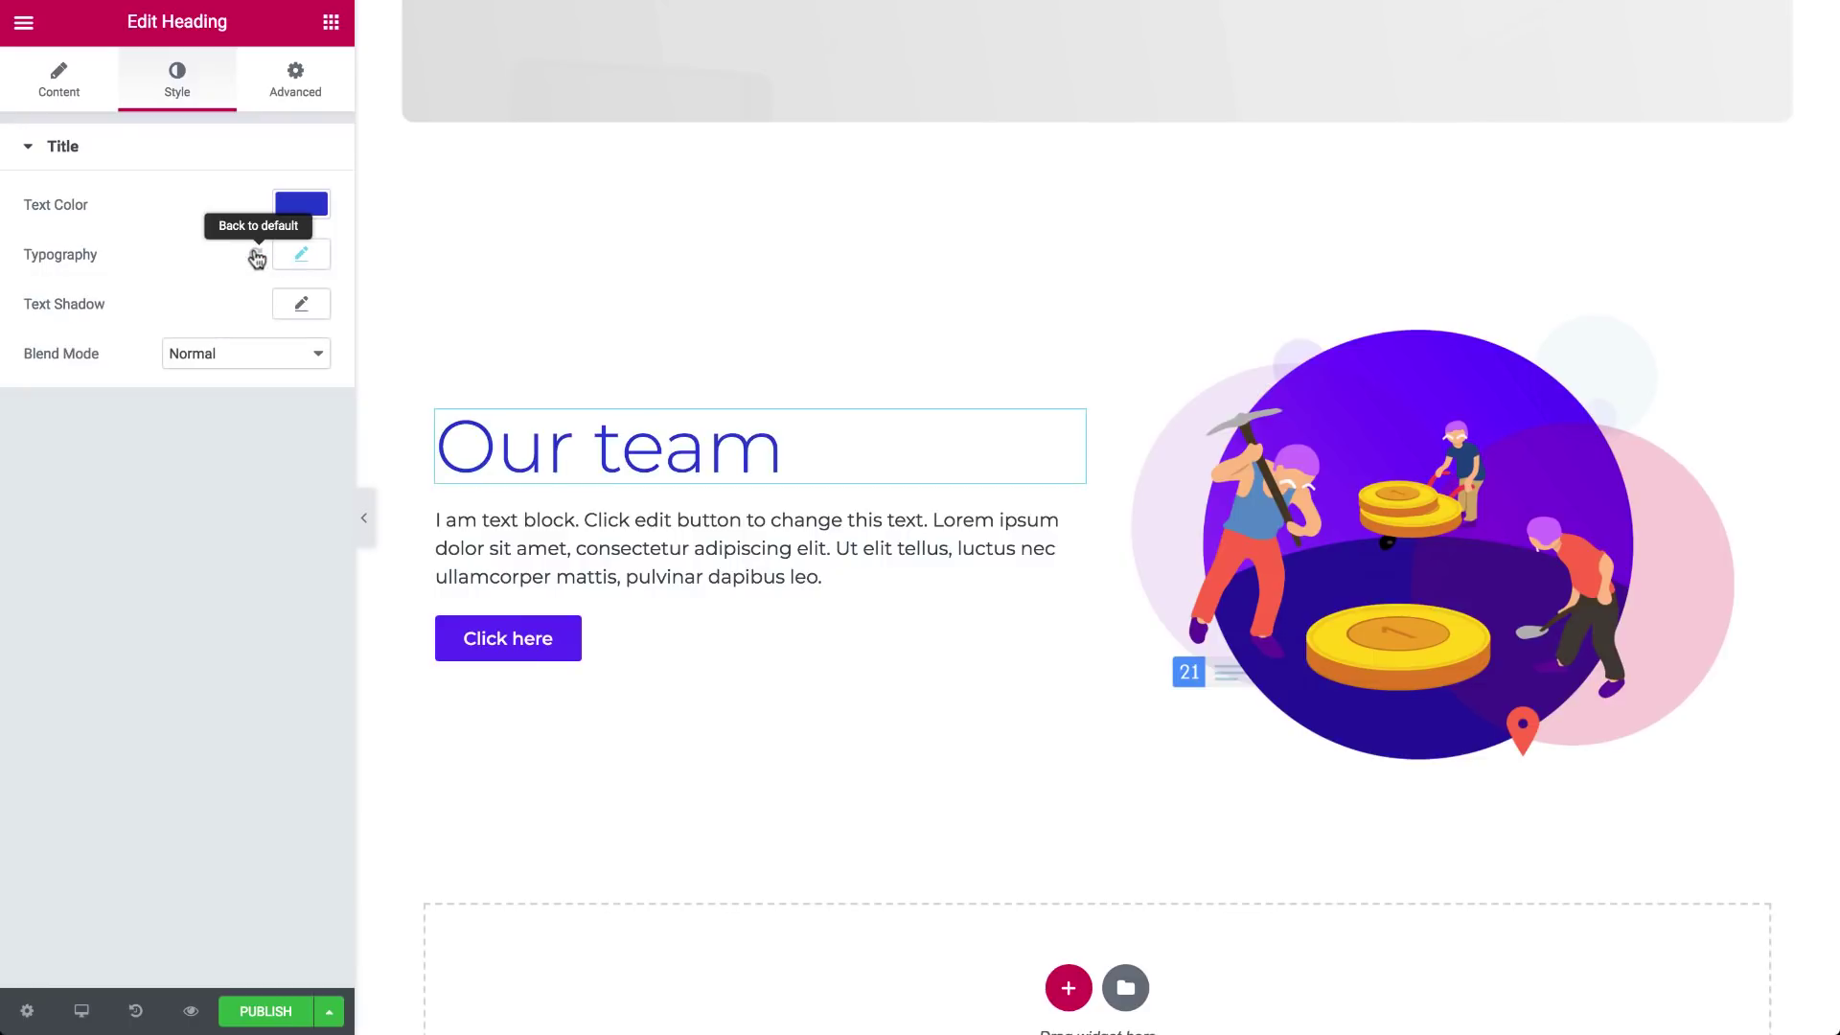
pyautogui.click(257, 257)
pyautogui.click(299, 206)
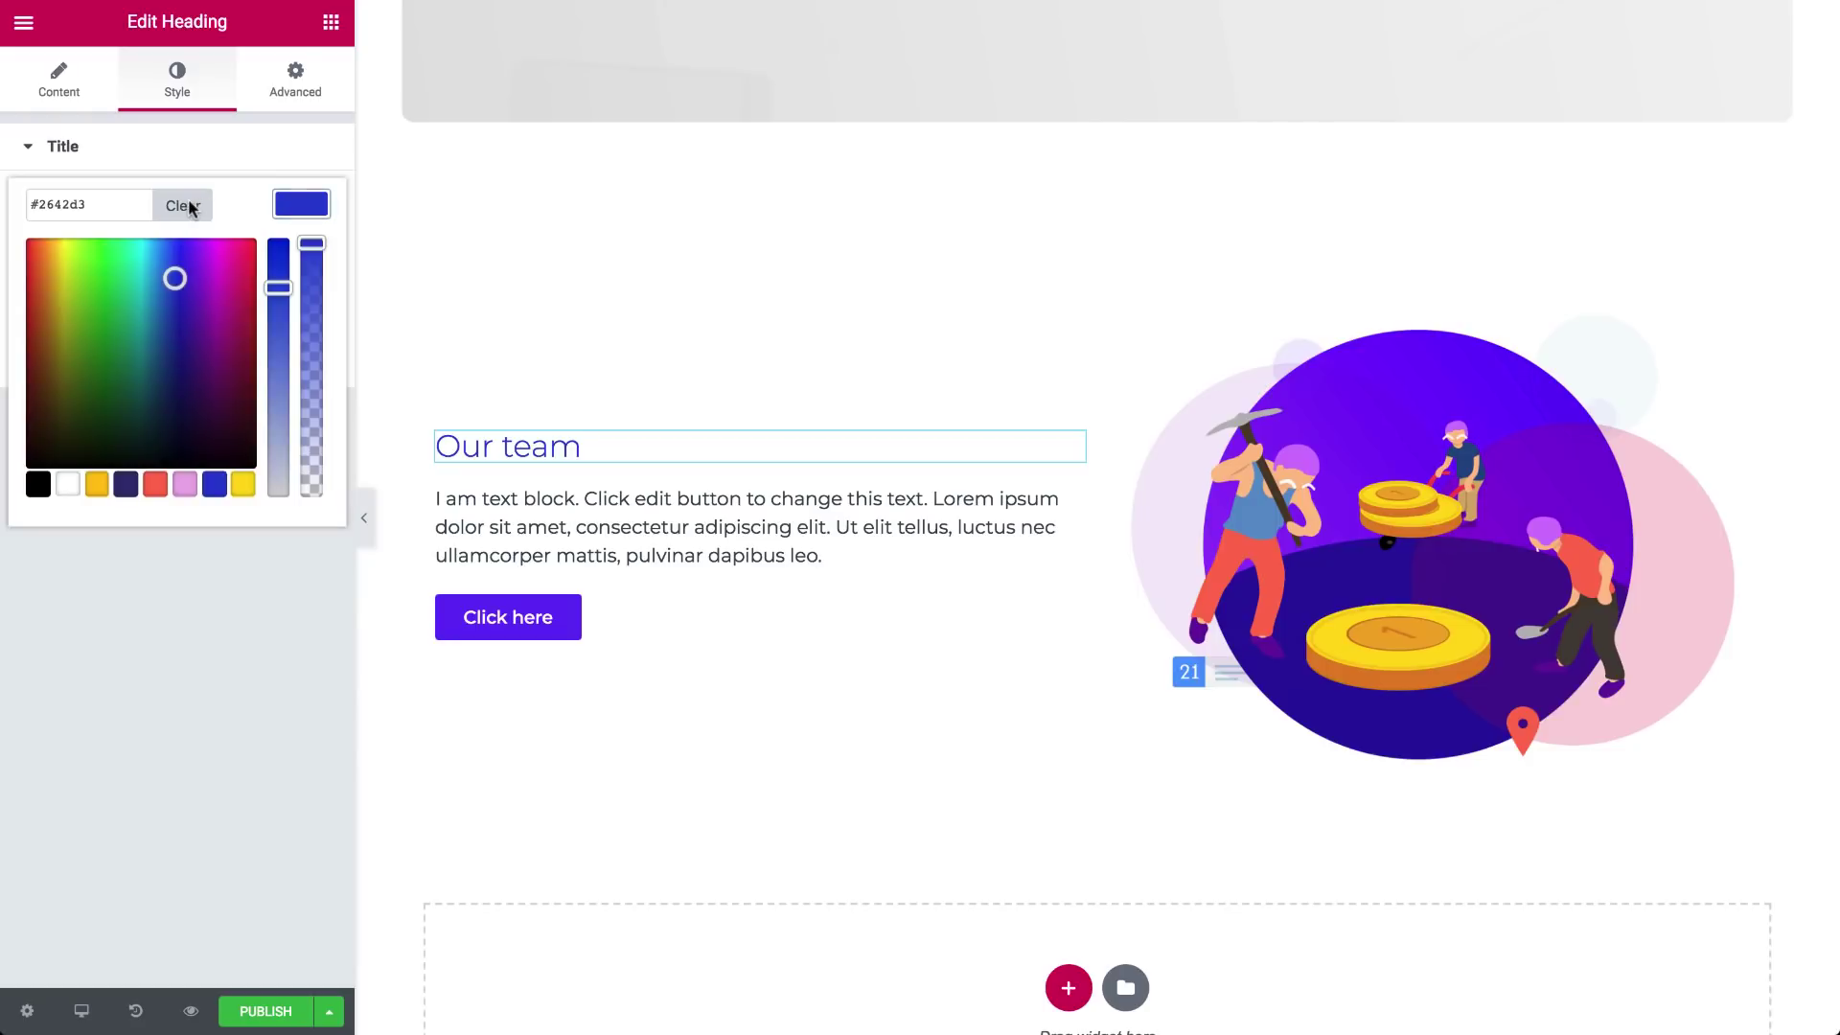
pyautogui.click(191, 207)
# Clear the heading colour and relabel the button 'Get Started'.
pyautogui.click(280, 207)
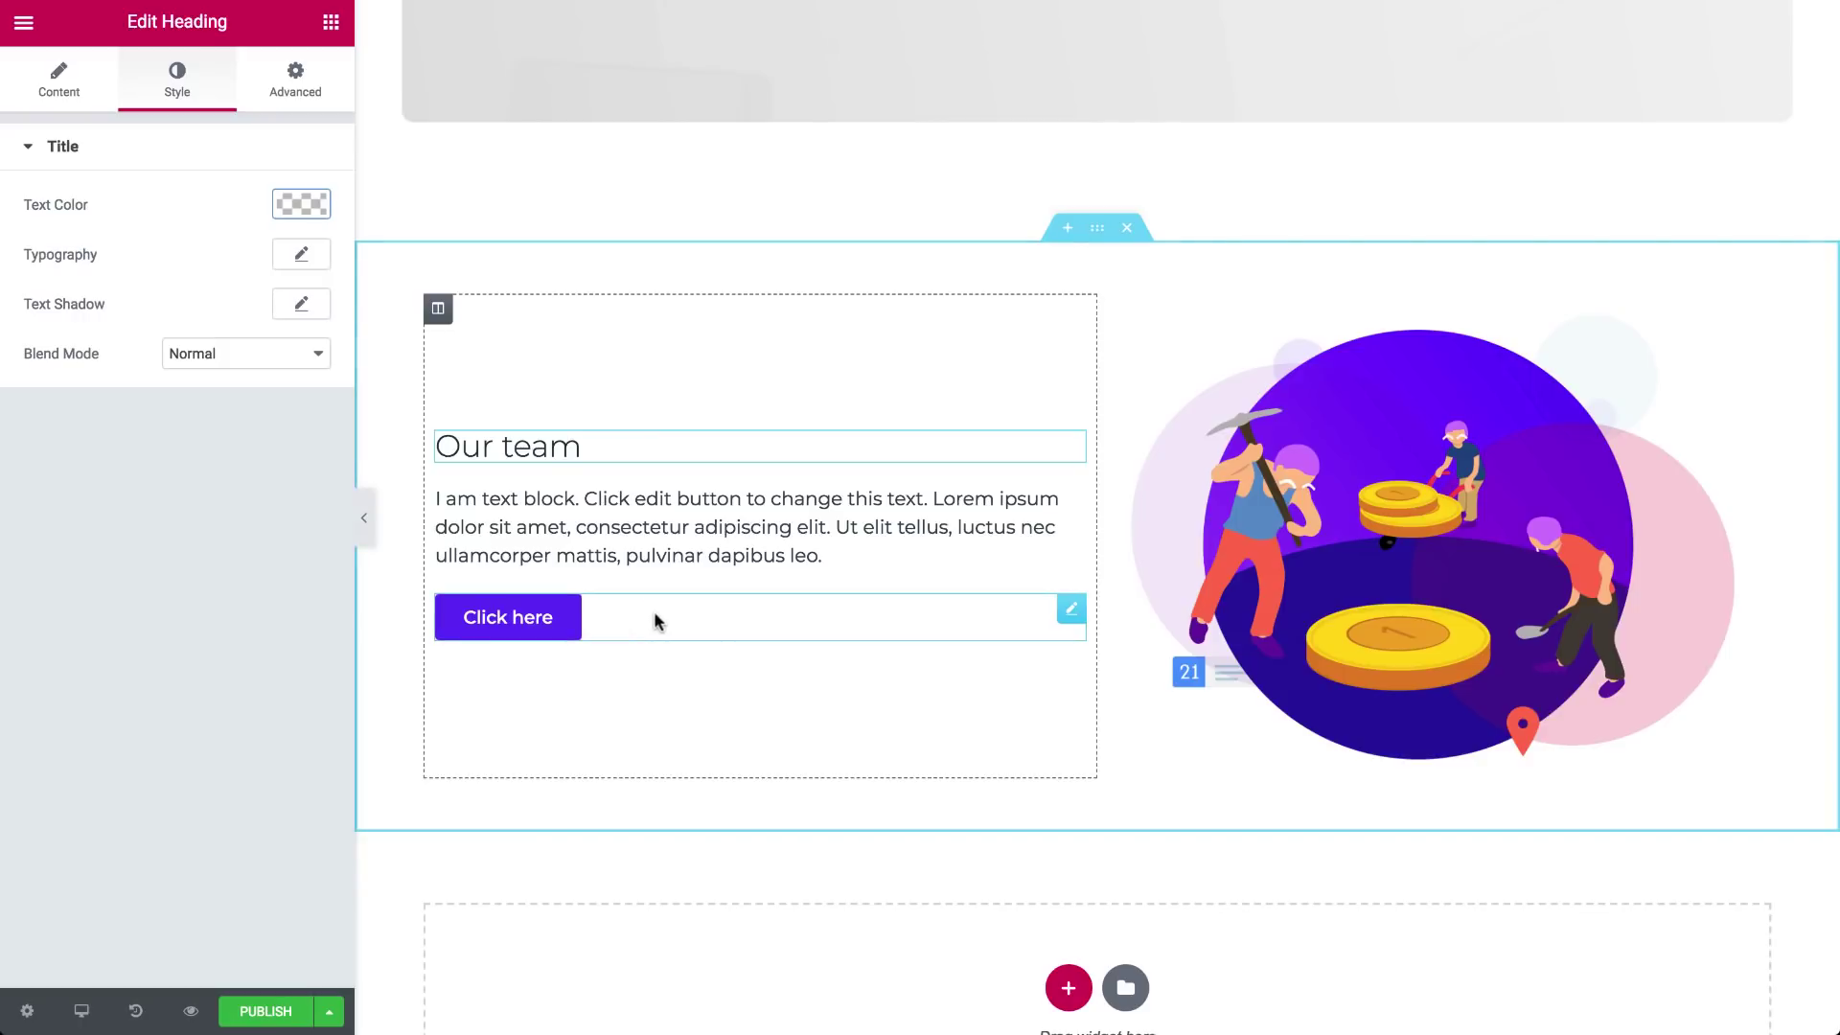
pyautogui.click(1071, 609)
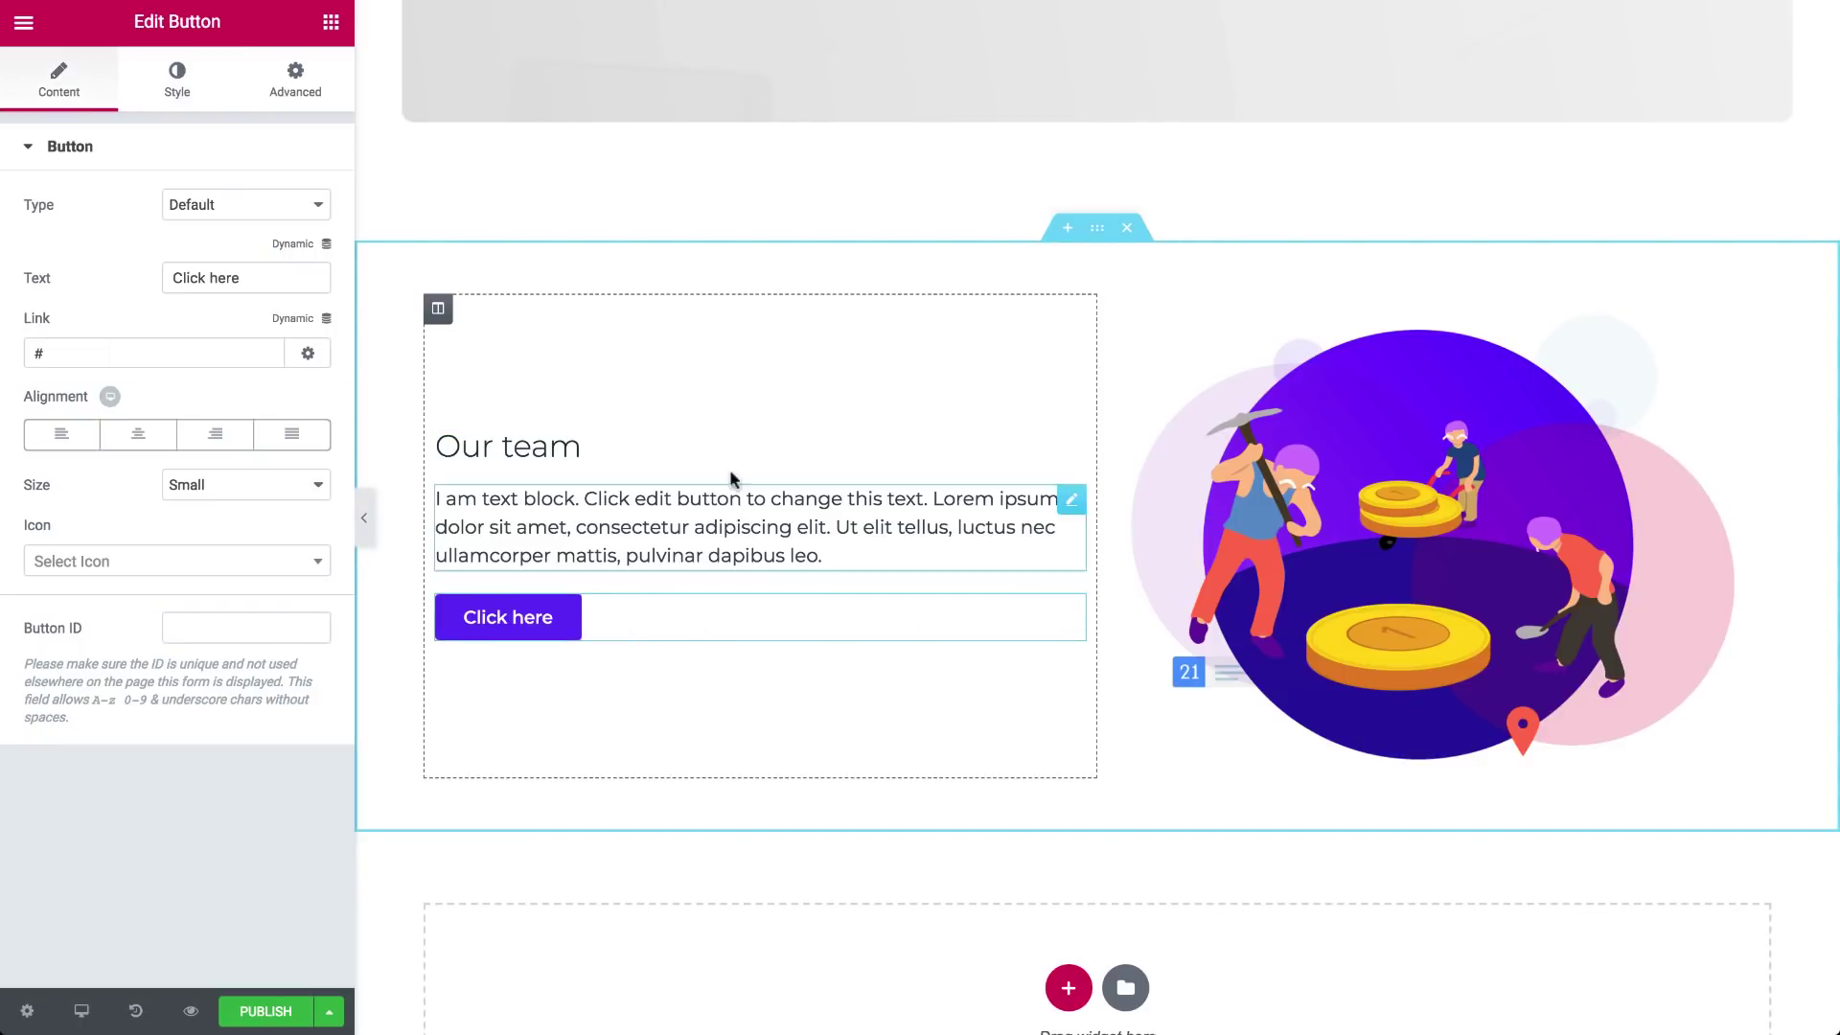
pyautogui.click(296, 271)
pyautogui.press('BackSpace')
pyautogui.press('BackSpace')
pyautogui.press('BackSpace')
pyautogui.press('BackSpace')
pyautogui.press('BackSpace')
pyautogui.press('BackSpace')
pyautogui.press('BackSpace')
pyautogui.press('BackSpace')
pyautogui.press('BackSpace')
pyautogui.press('BackSpace')
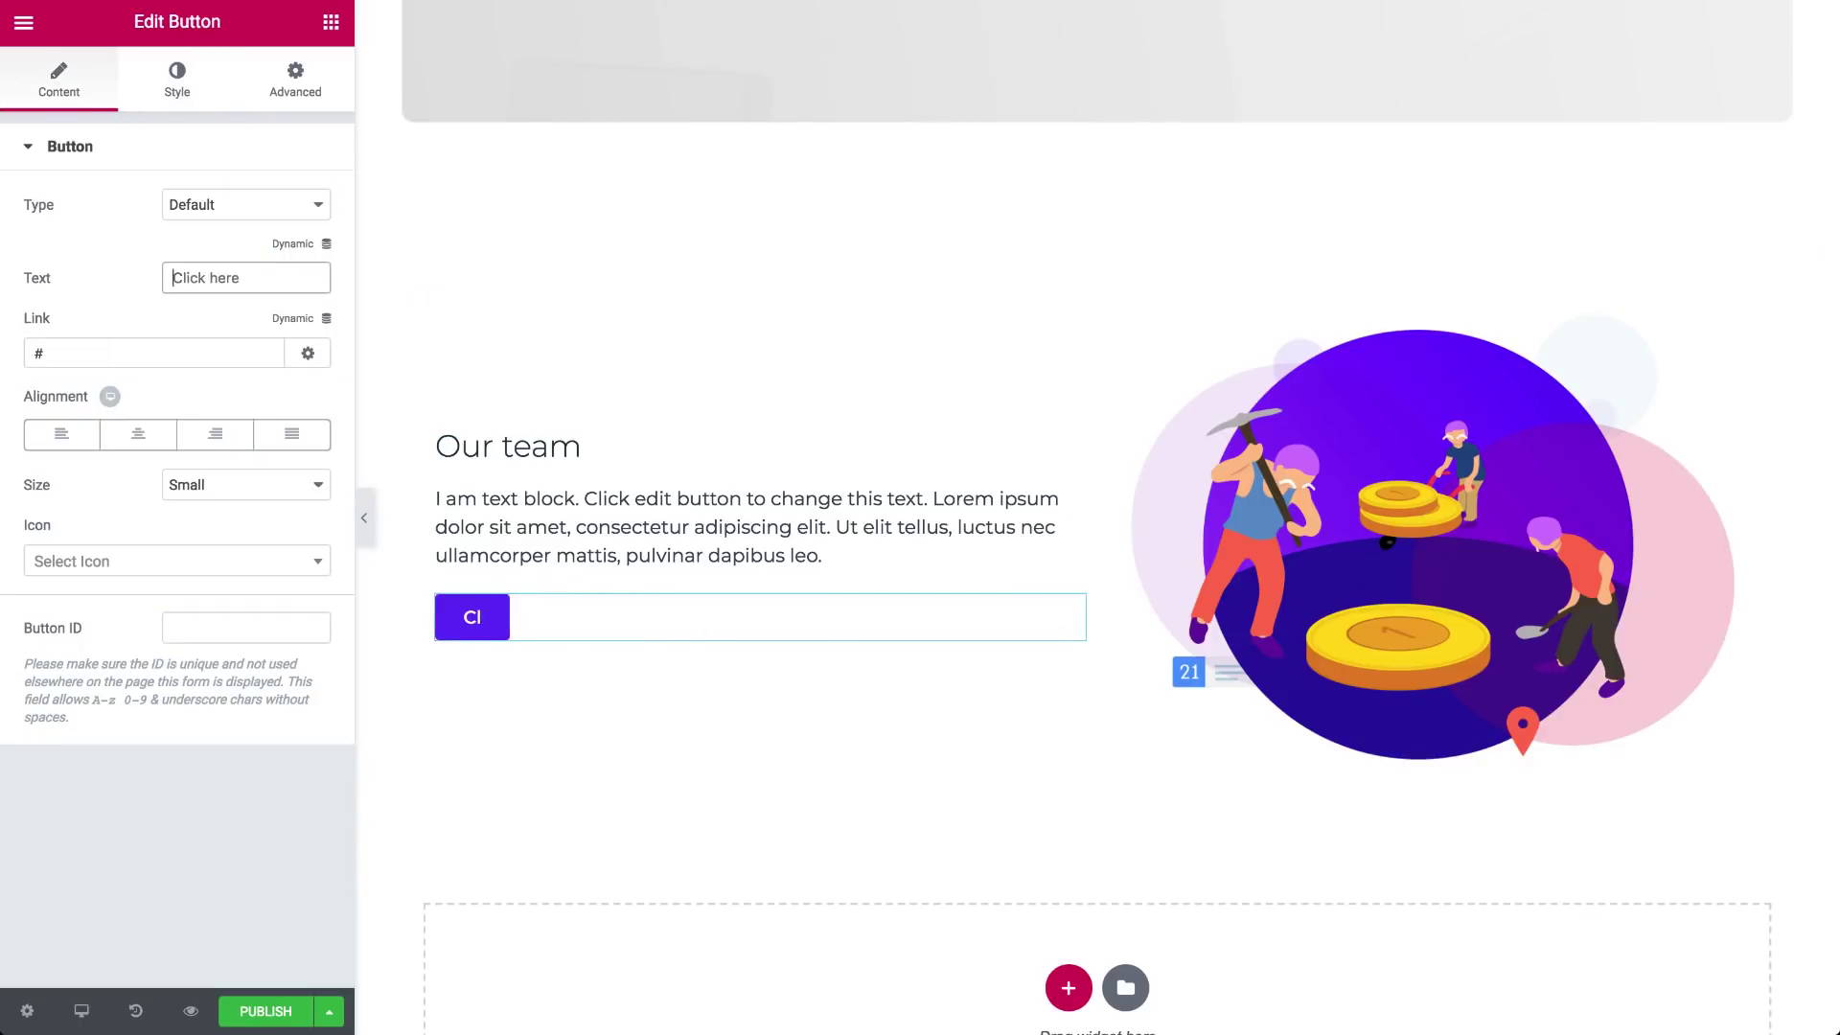
pyautogui.write('Get Started')
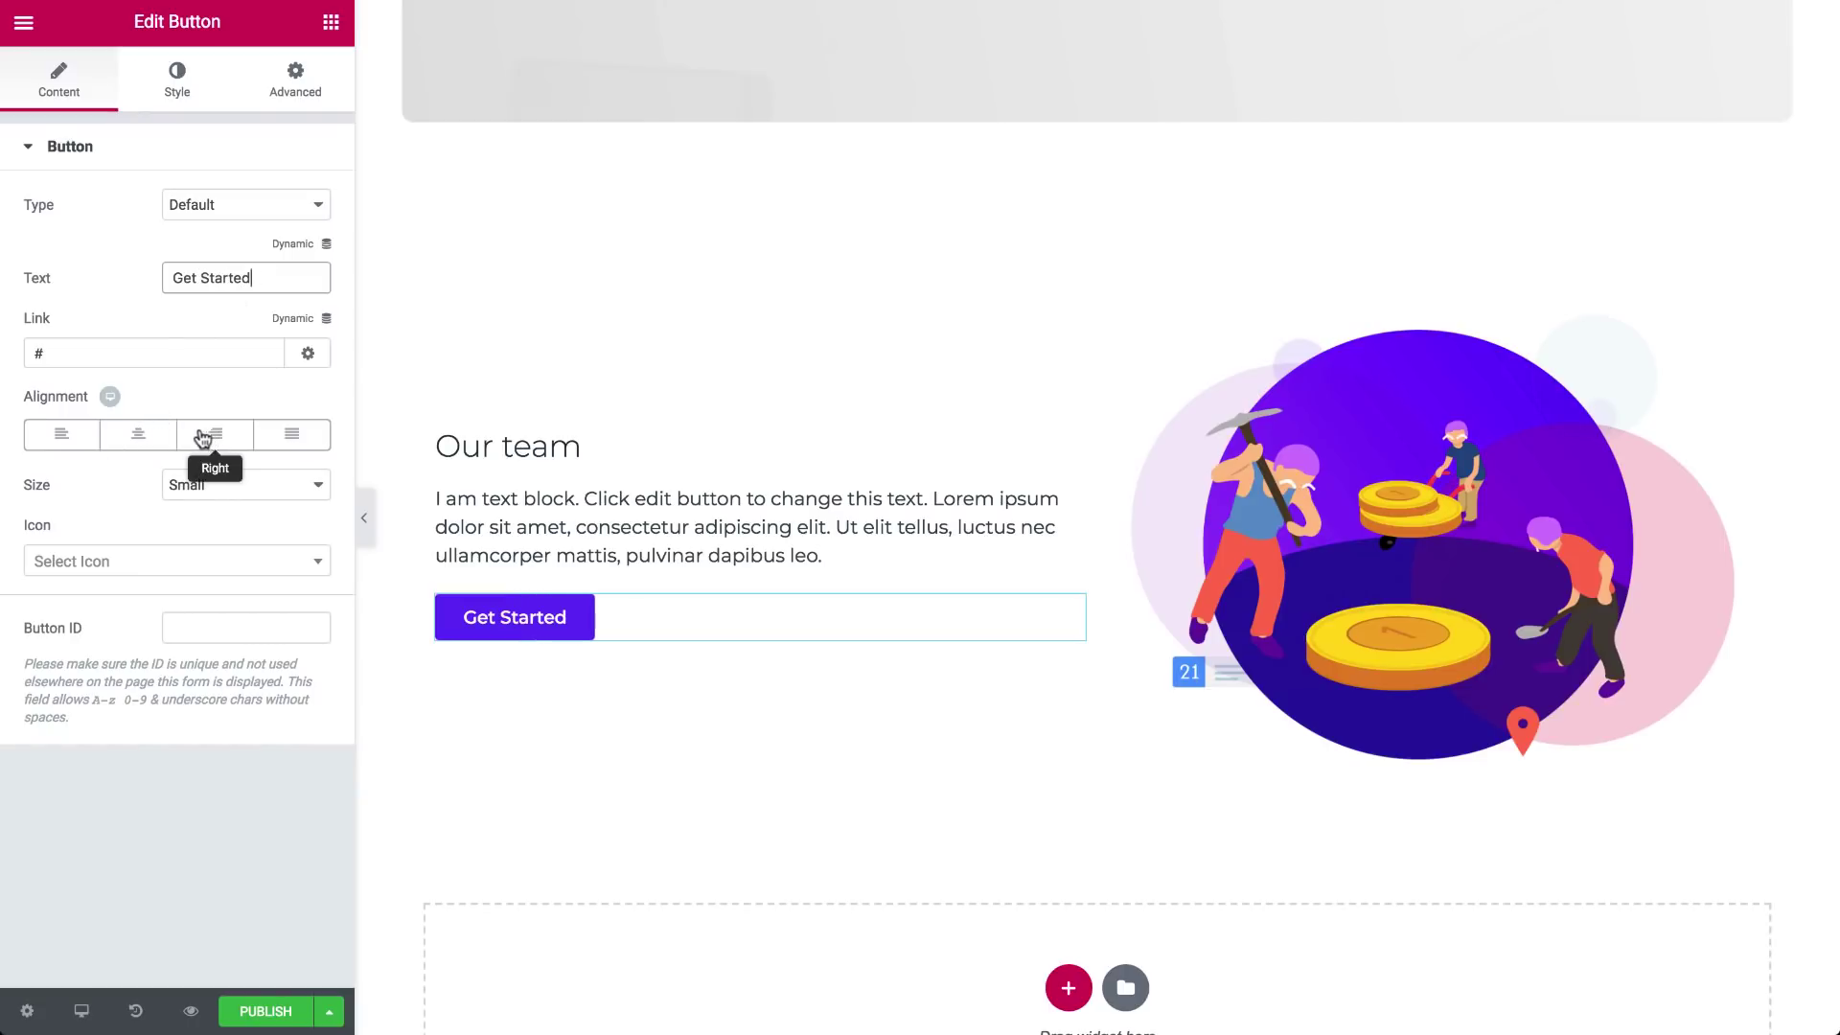
# Left-align the button, make it Medium size, and enlarge its text.
pyautogui.click(62, 436)
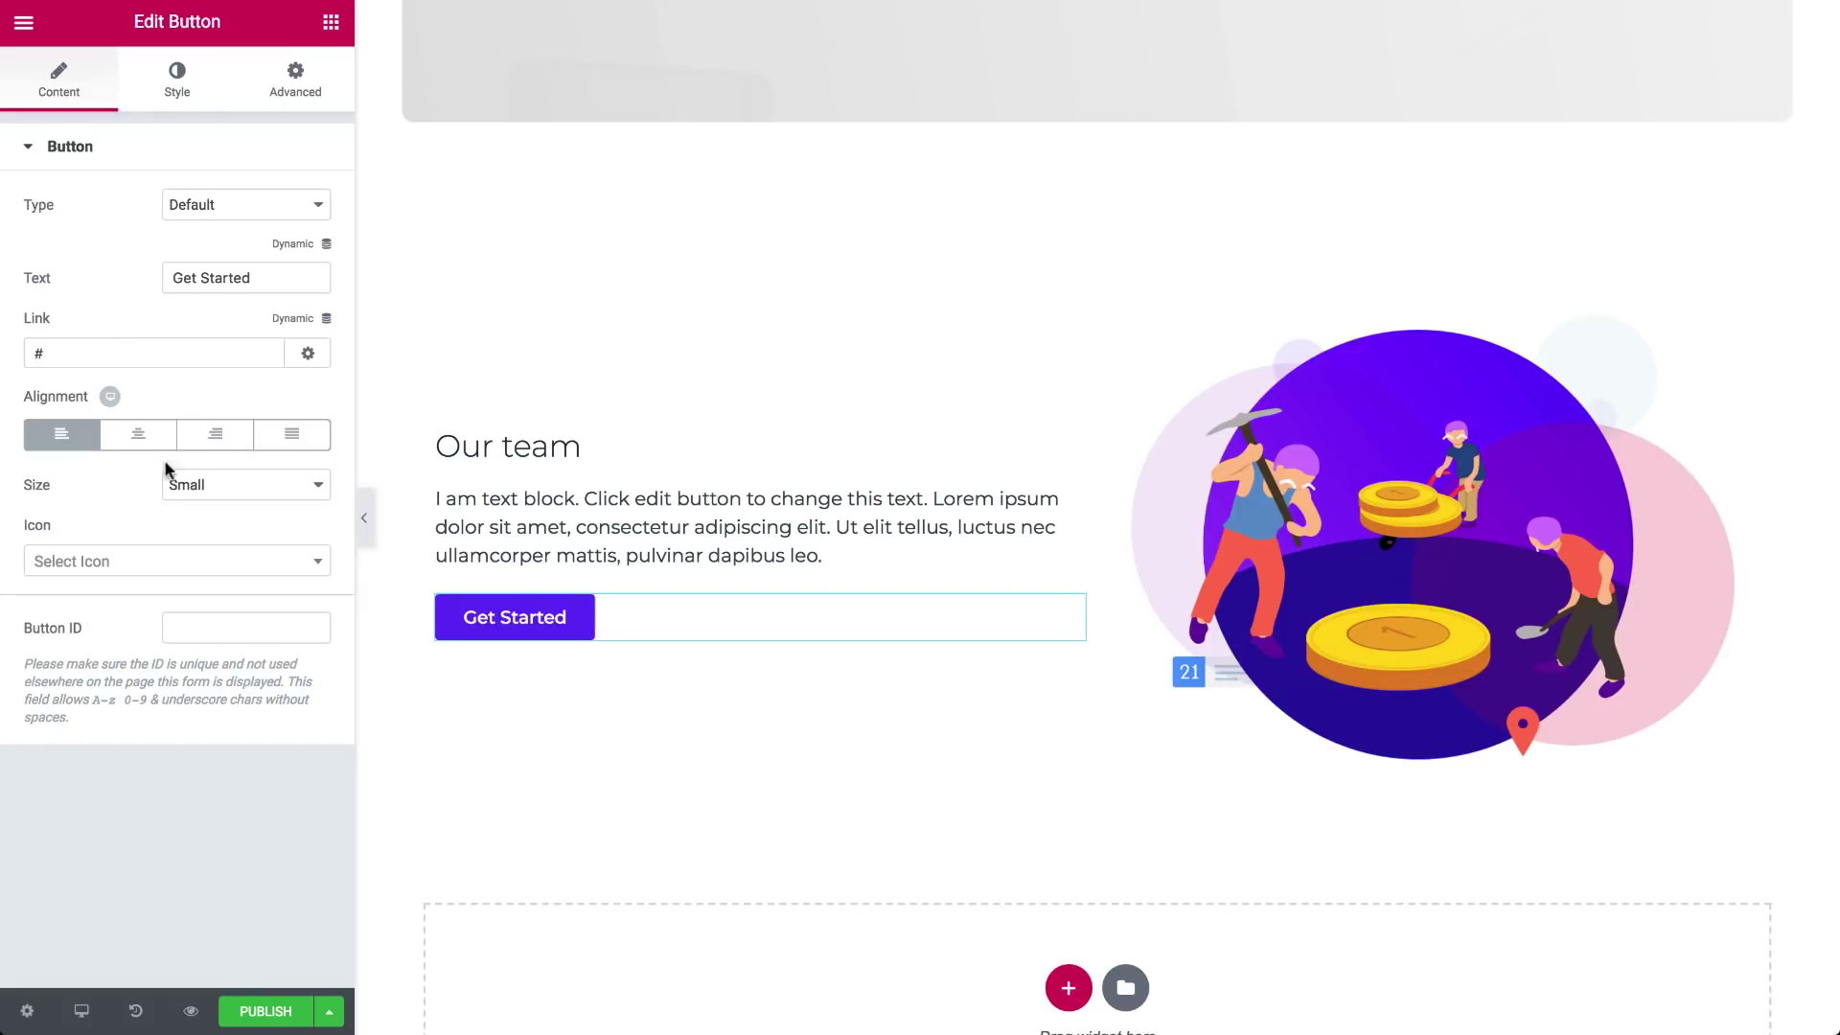
pyautogui.click(226, 487)
pyautogui.click(242, 505)
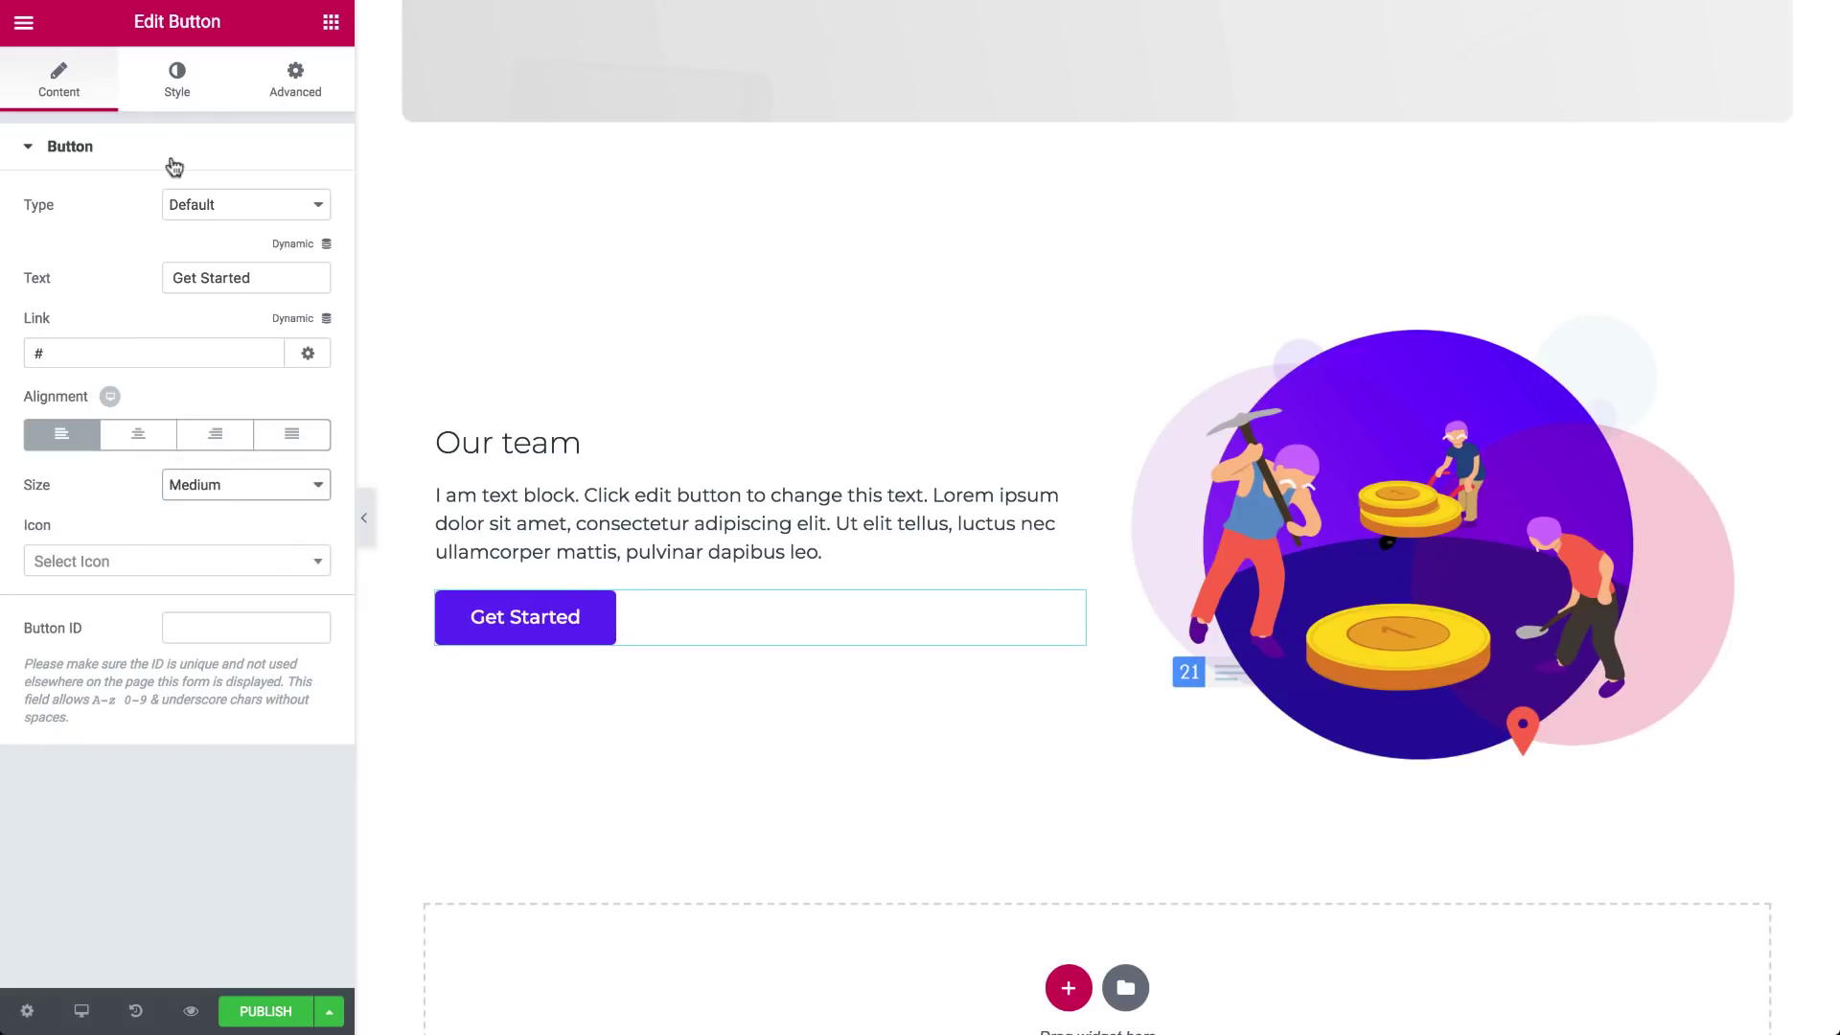
pyautogui.click(177, 84)
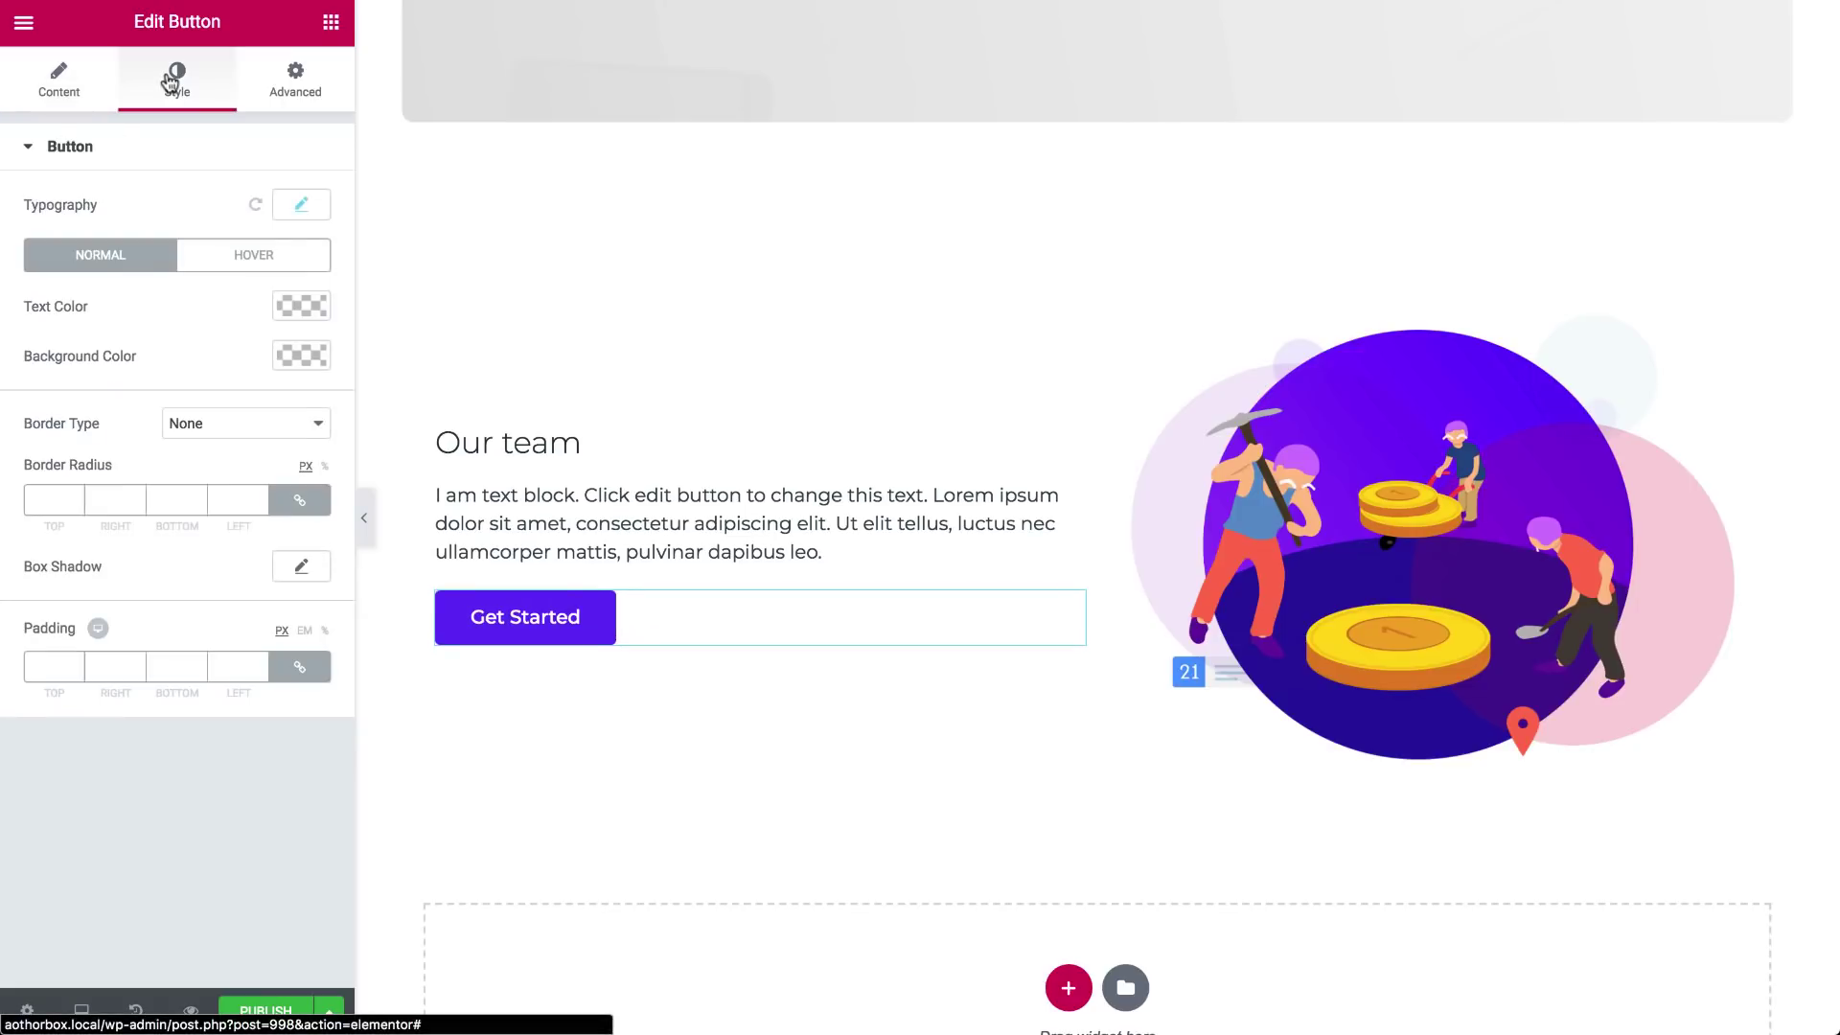
pyautogui.click(297, 219)
pyautogui.moveTo(48, 356)
pyautogui.mouseDown()
pyautogui.moveTo(78, 357)
pyautogui.moveTo(61, 356)
pyautogui.mouseUp()
pyautogui.click(298, 218)
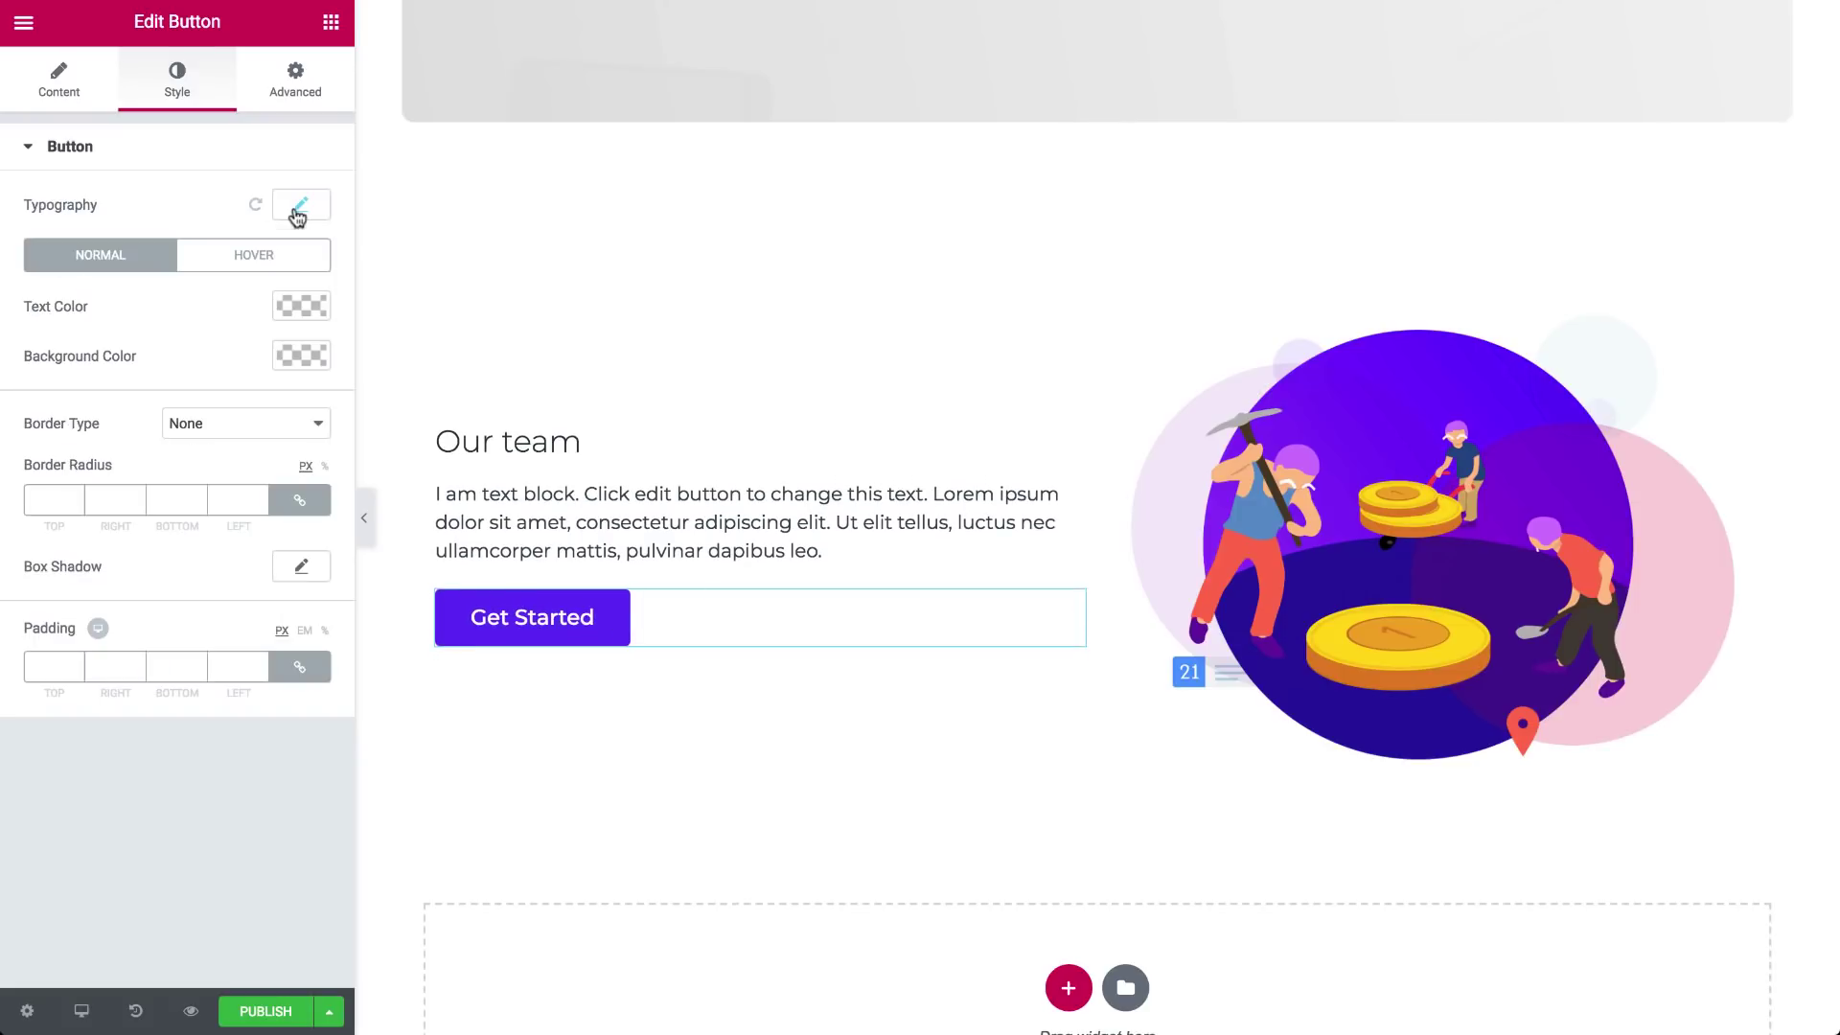
pyautogui.click(331, 27)
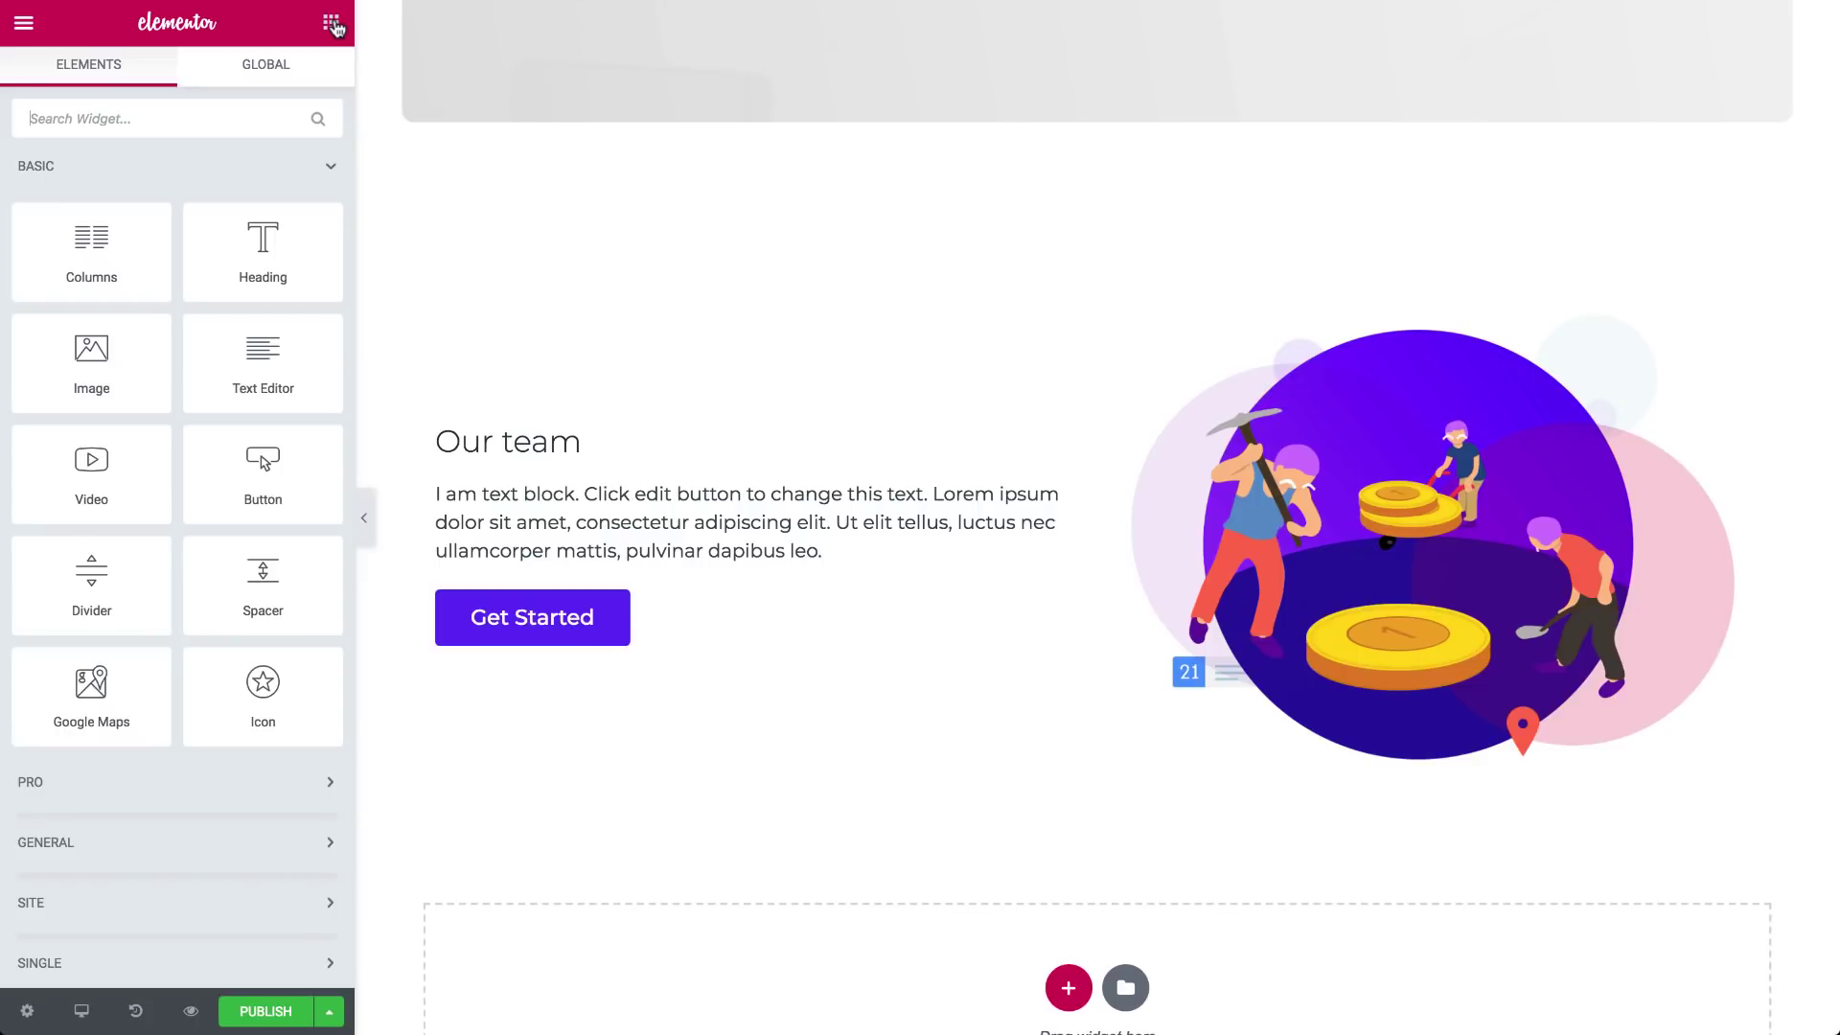
# Preview the page full width, publish it, and view it live.
pyautogui.scroll(-1, 365, 505)
pyautogui.click(365, 505)
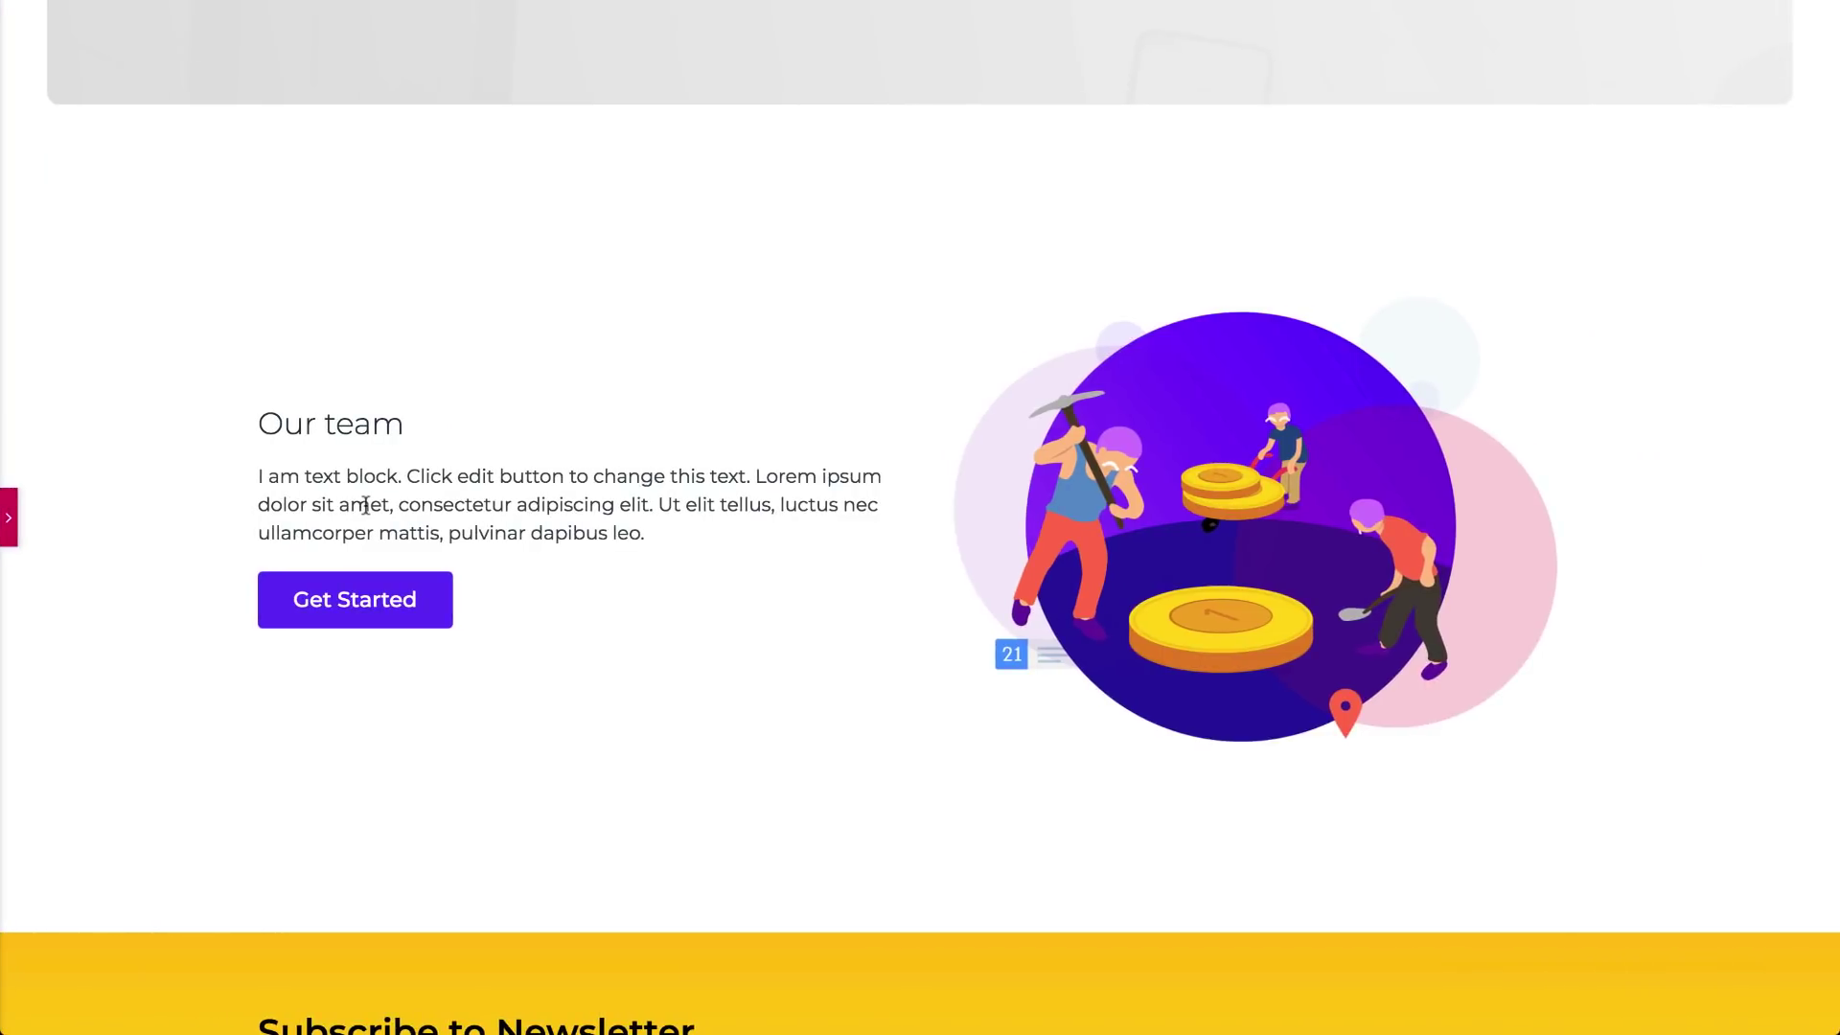
pyautogui.click(11, 518)
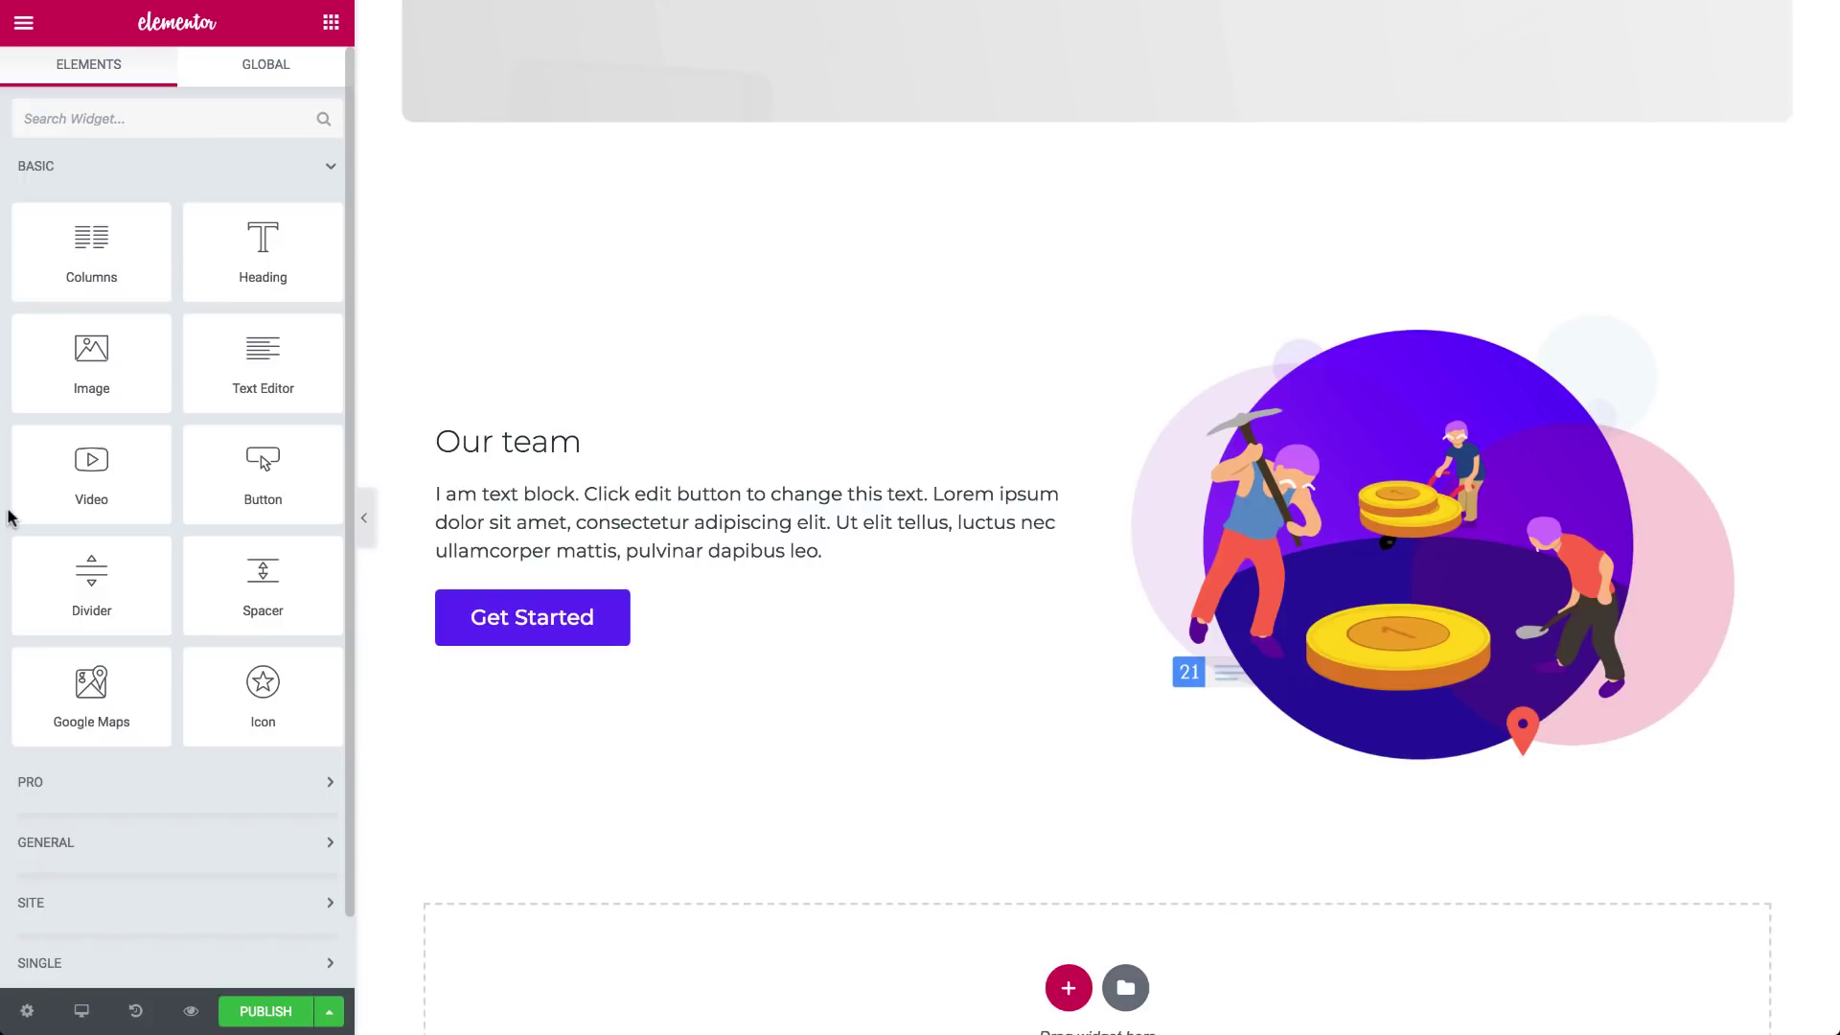
pyautogui.click(268, 1009)
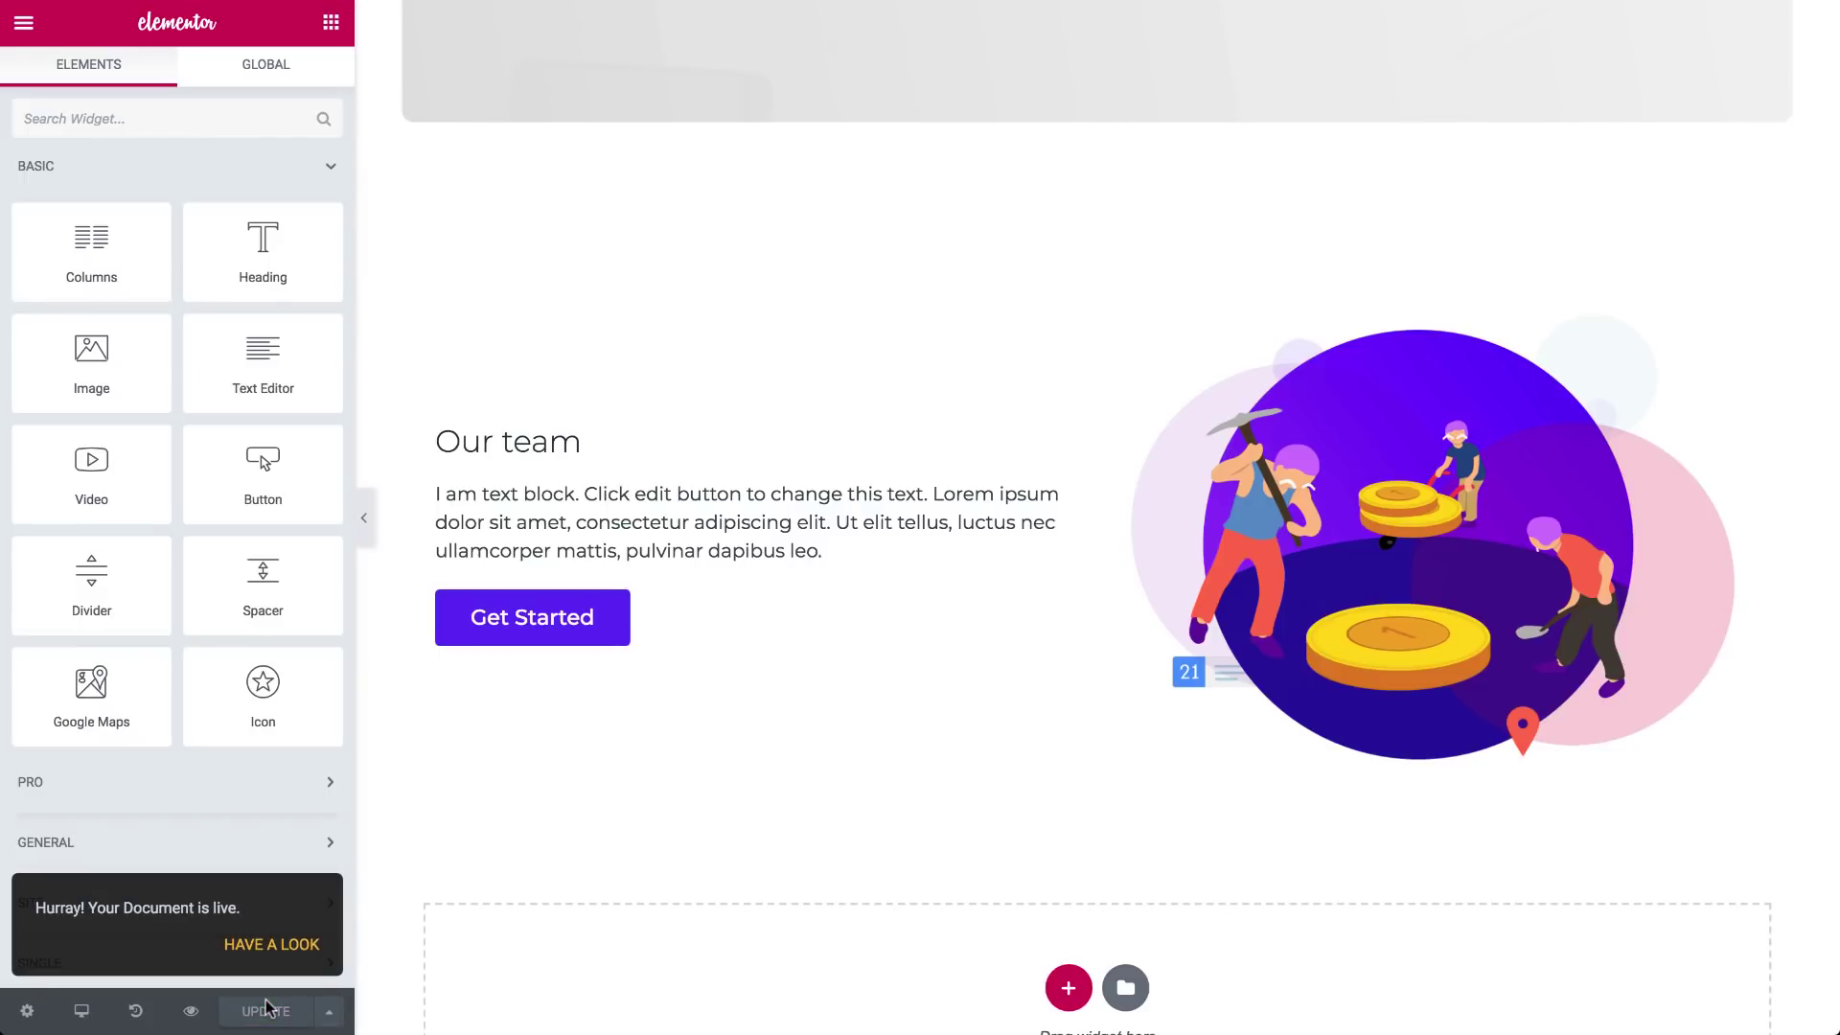
pyautogui.click(255, 945)
pyautogui.scroll(-2, 920, 517)
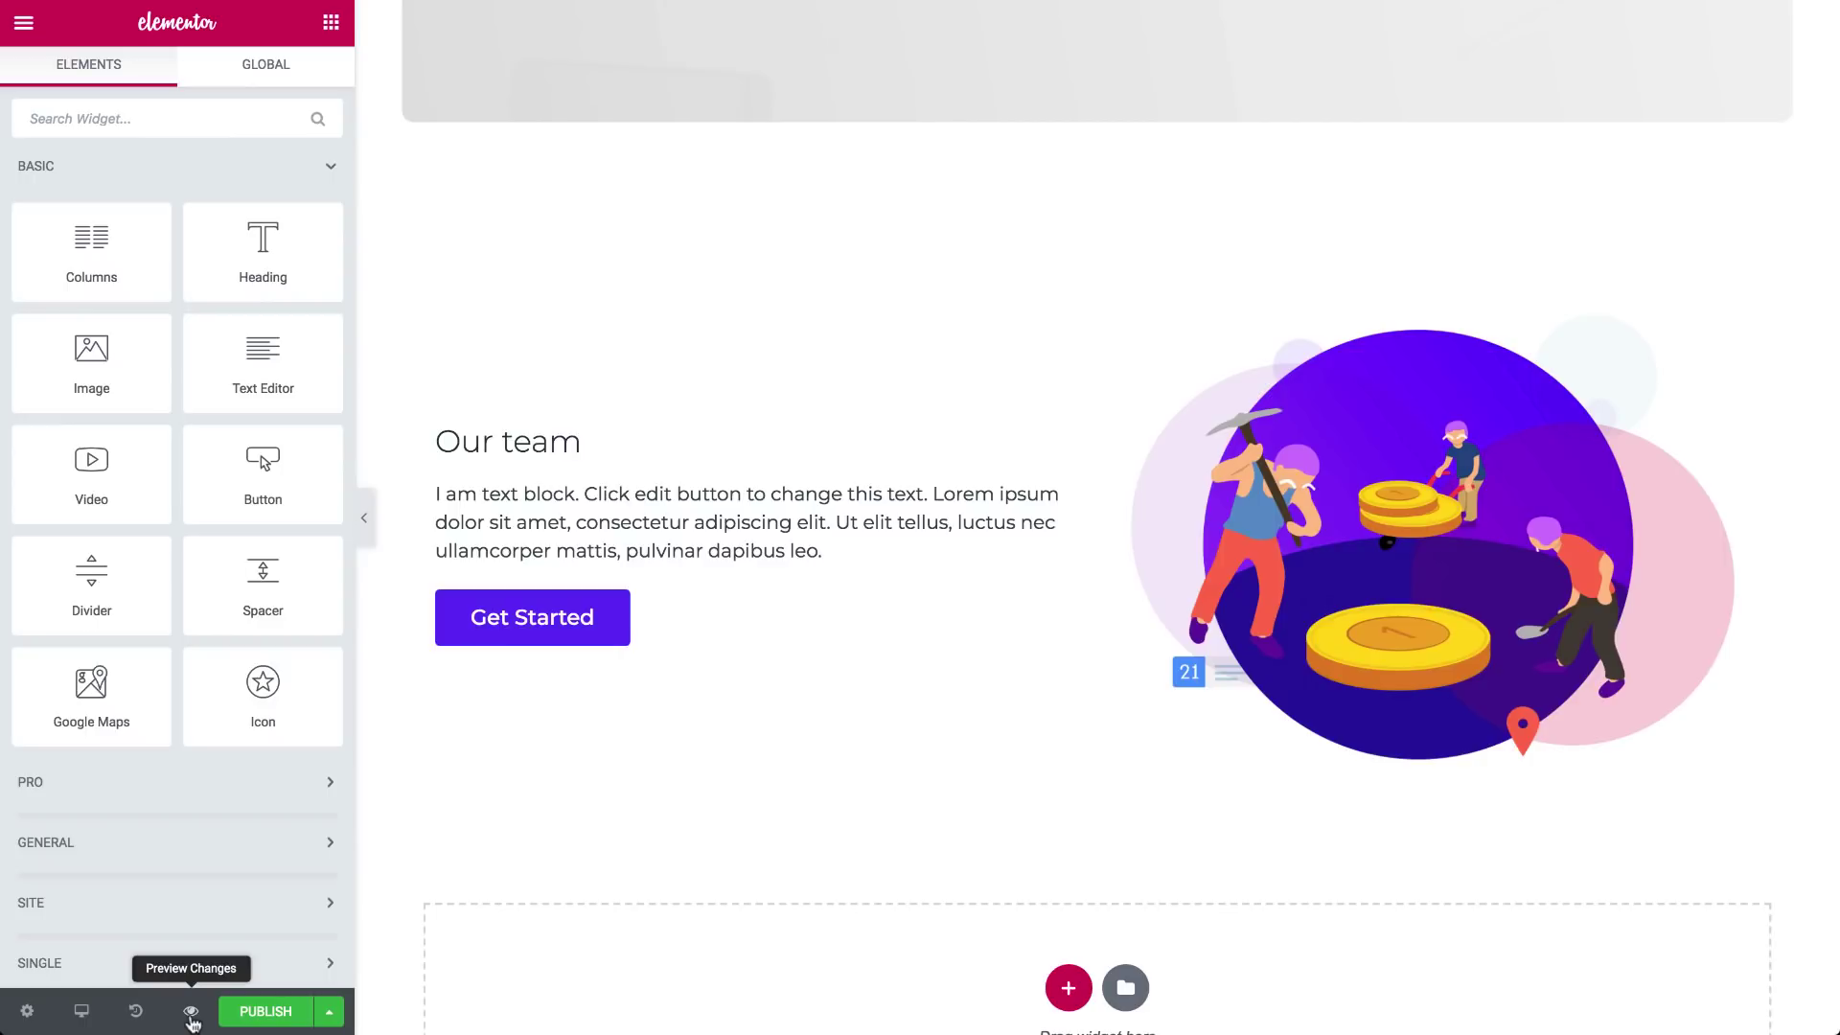
# Step through History back to the latest edit, view Revisions, and select the two-column section.
pyautogui.click(134, 1013)
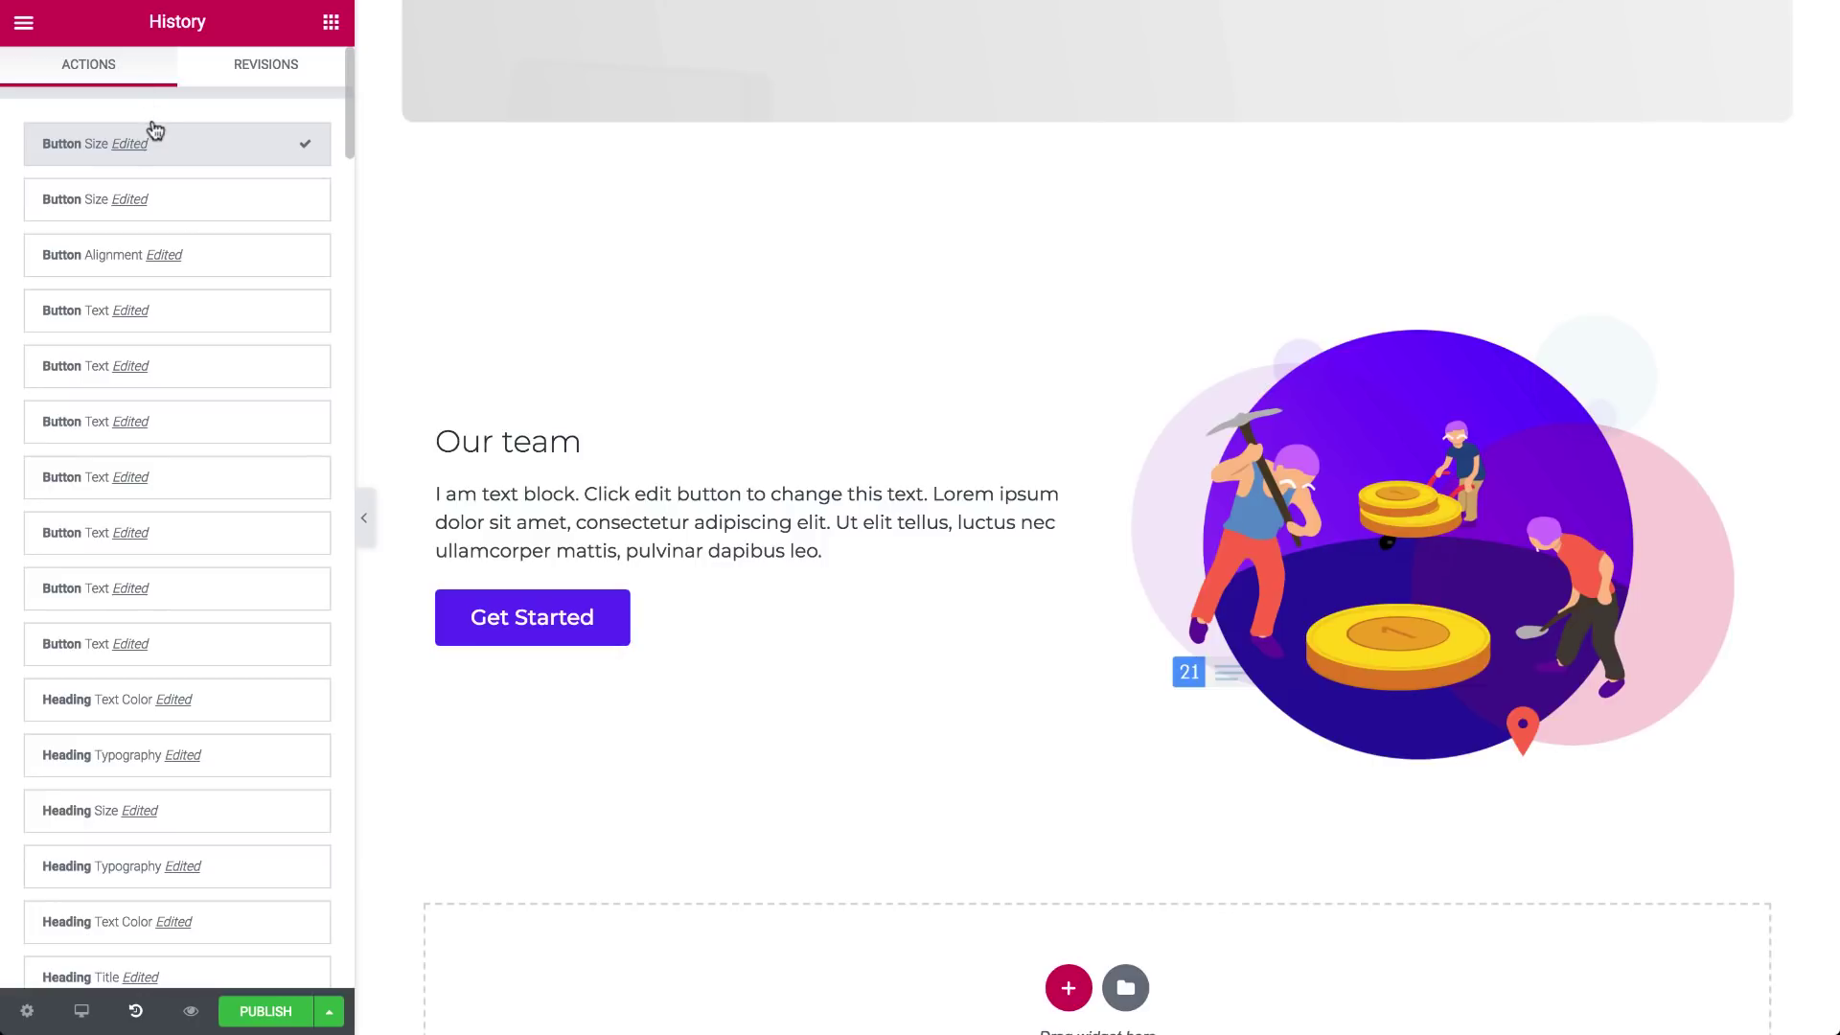
pyautogui.click(173, 200)
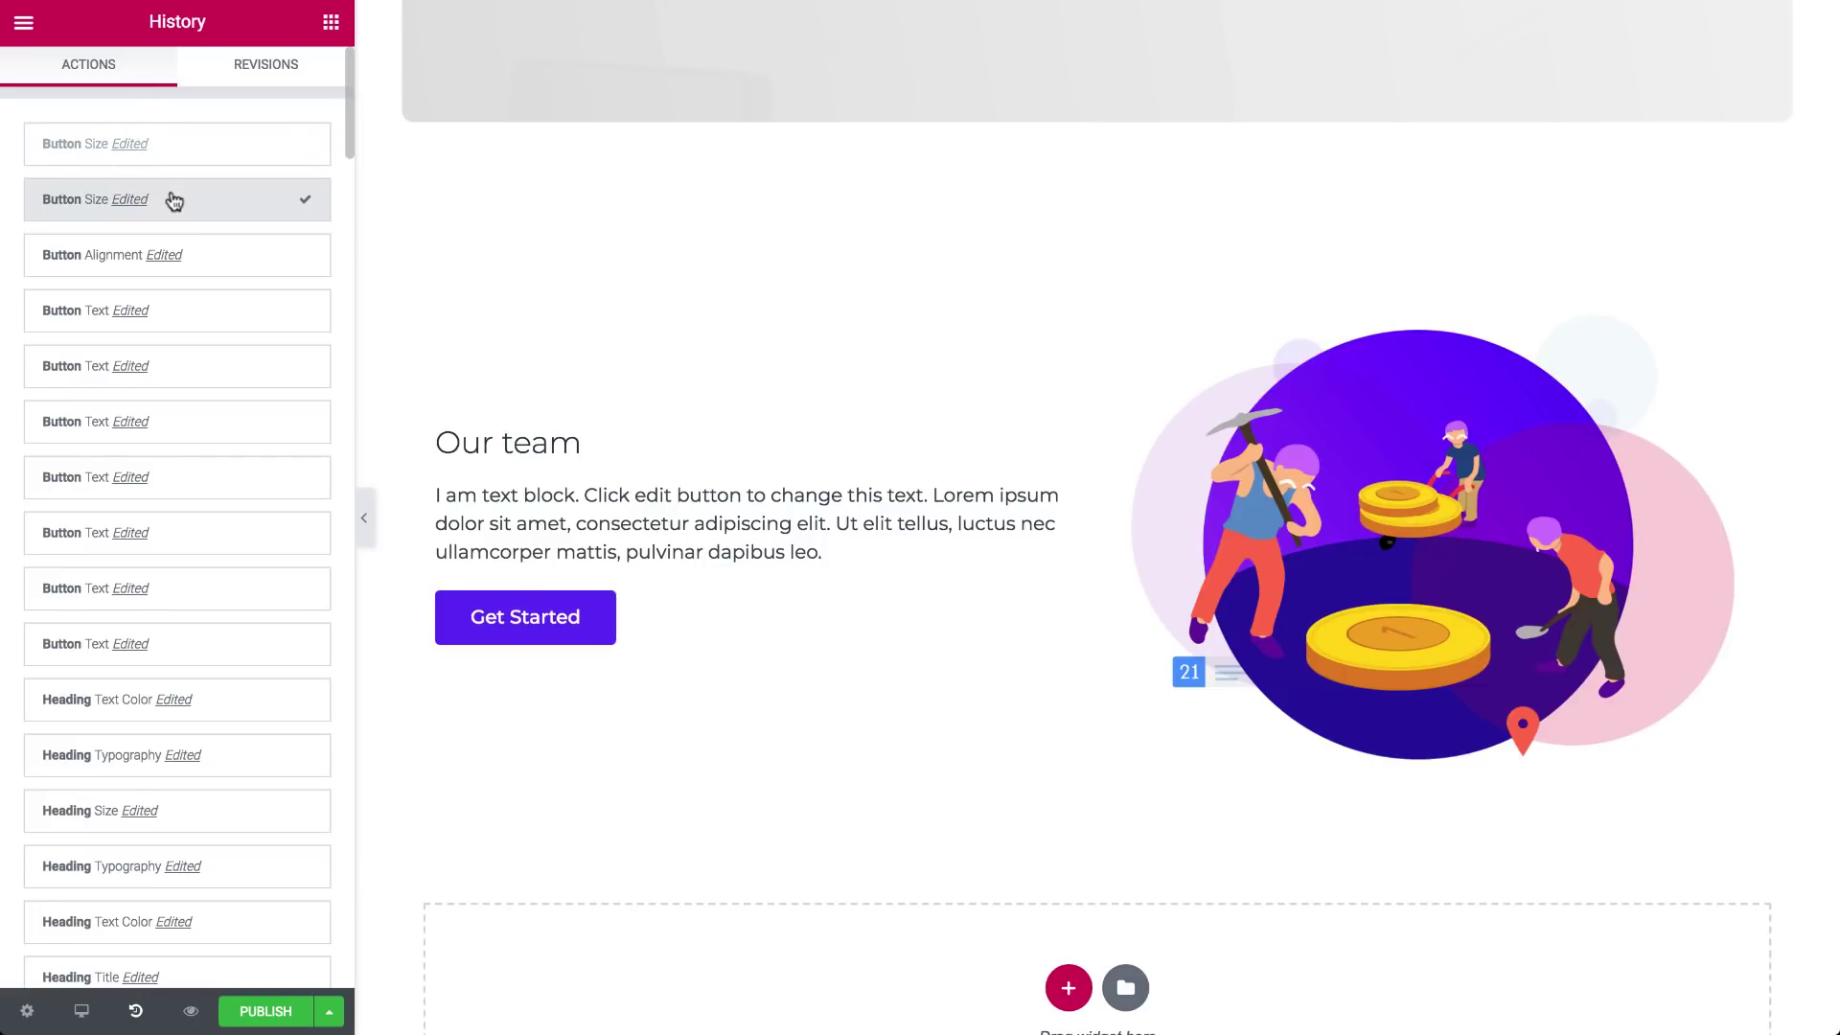
pyautogui.click(178, 248)
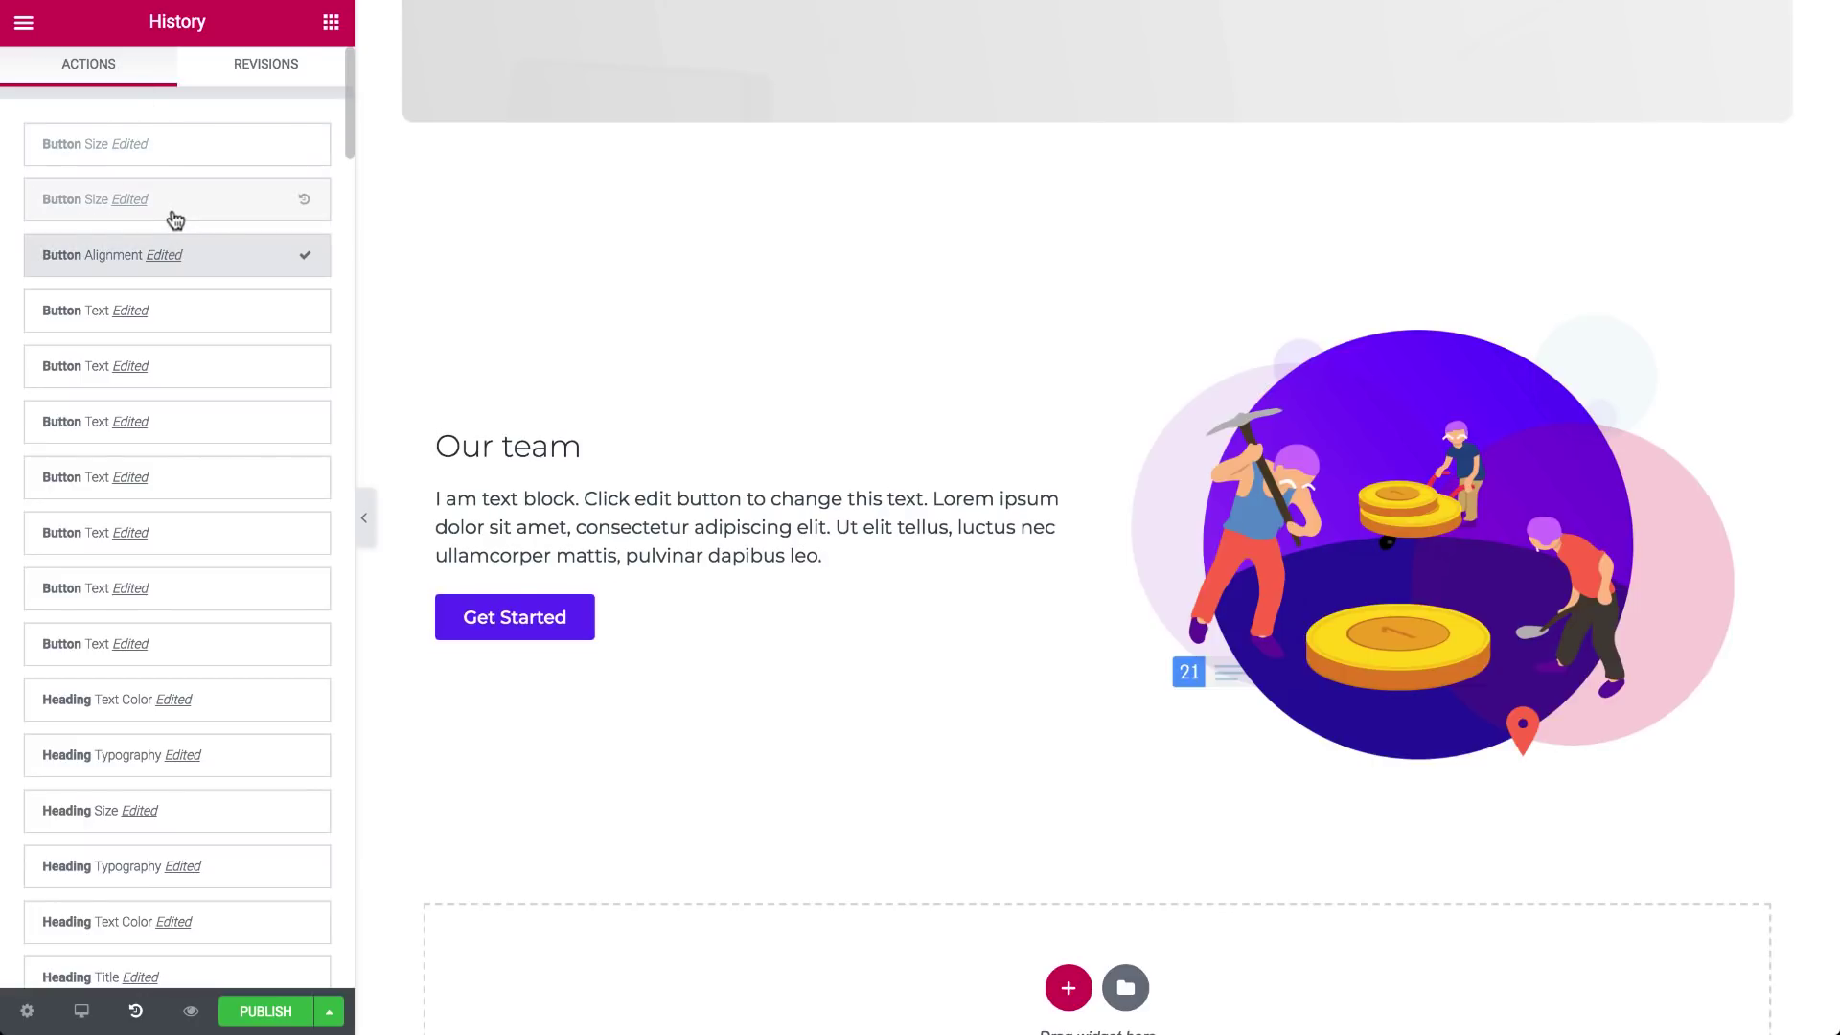
pyautogui.click(175, 201)
pyautogui.click(179, 150)
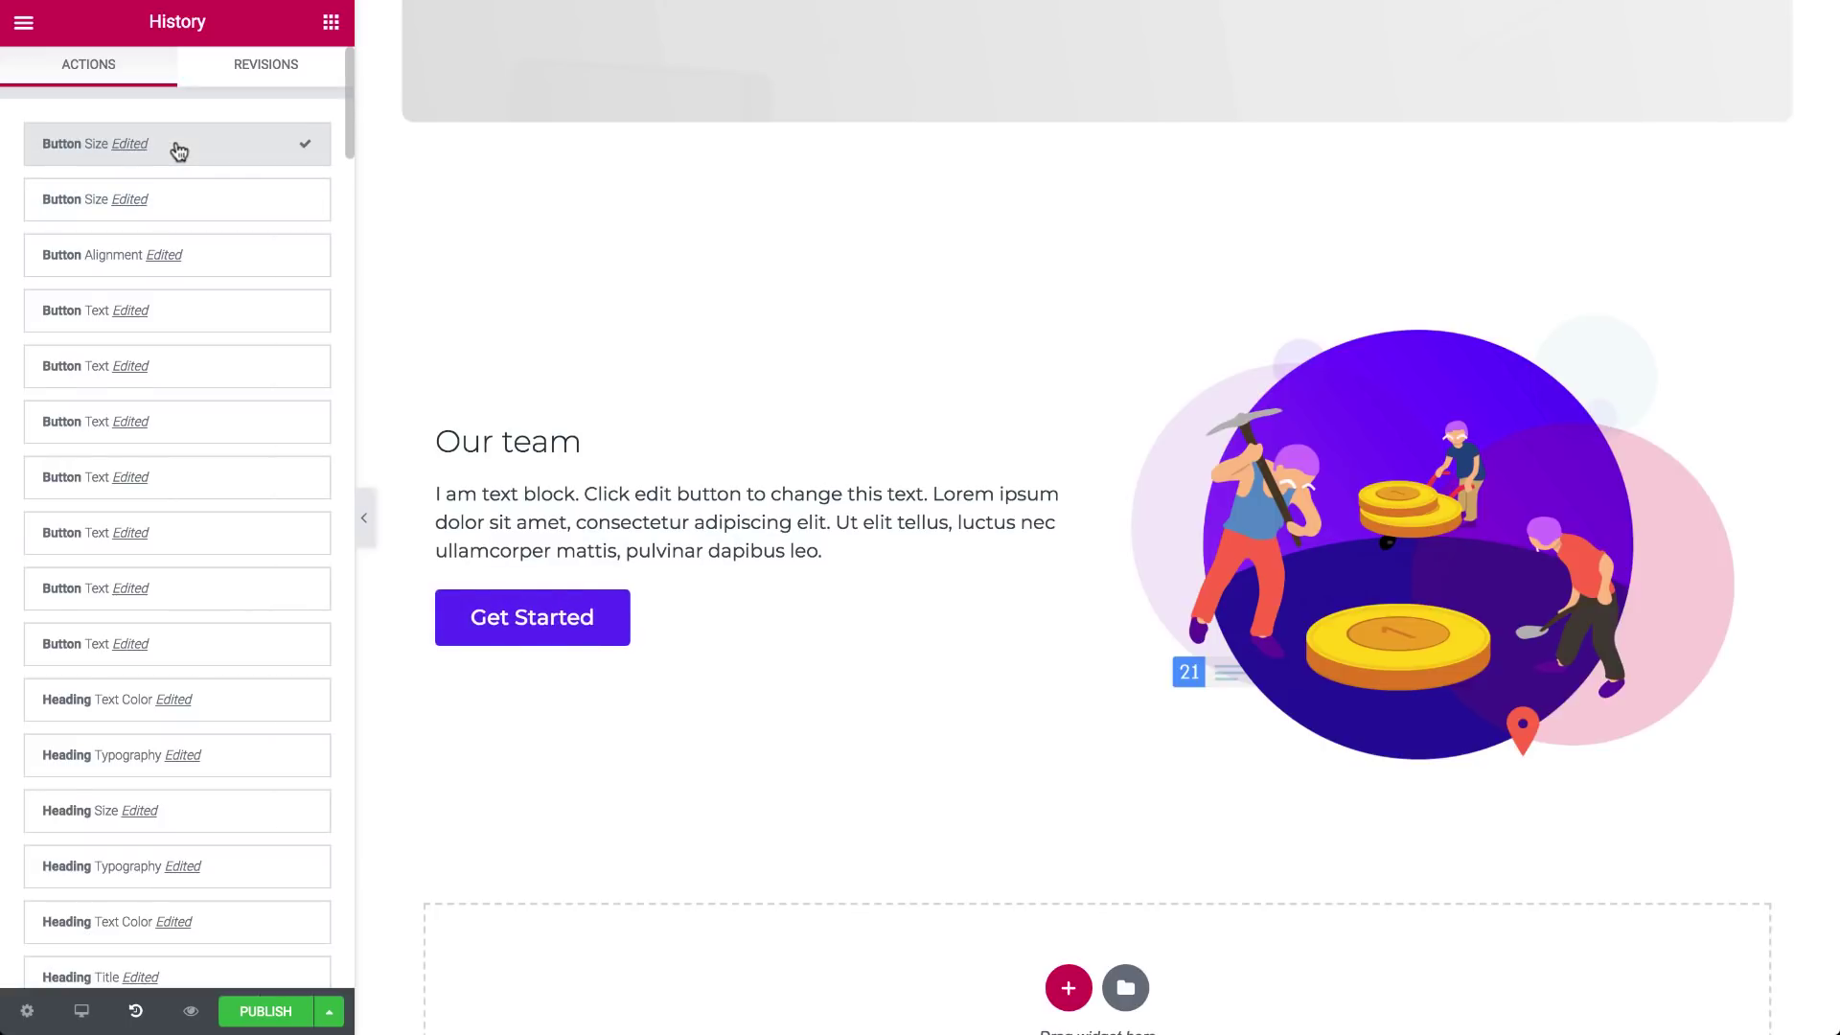
pyautogui.click(214, 69)
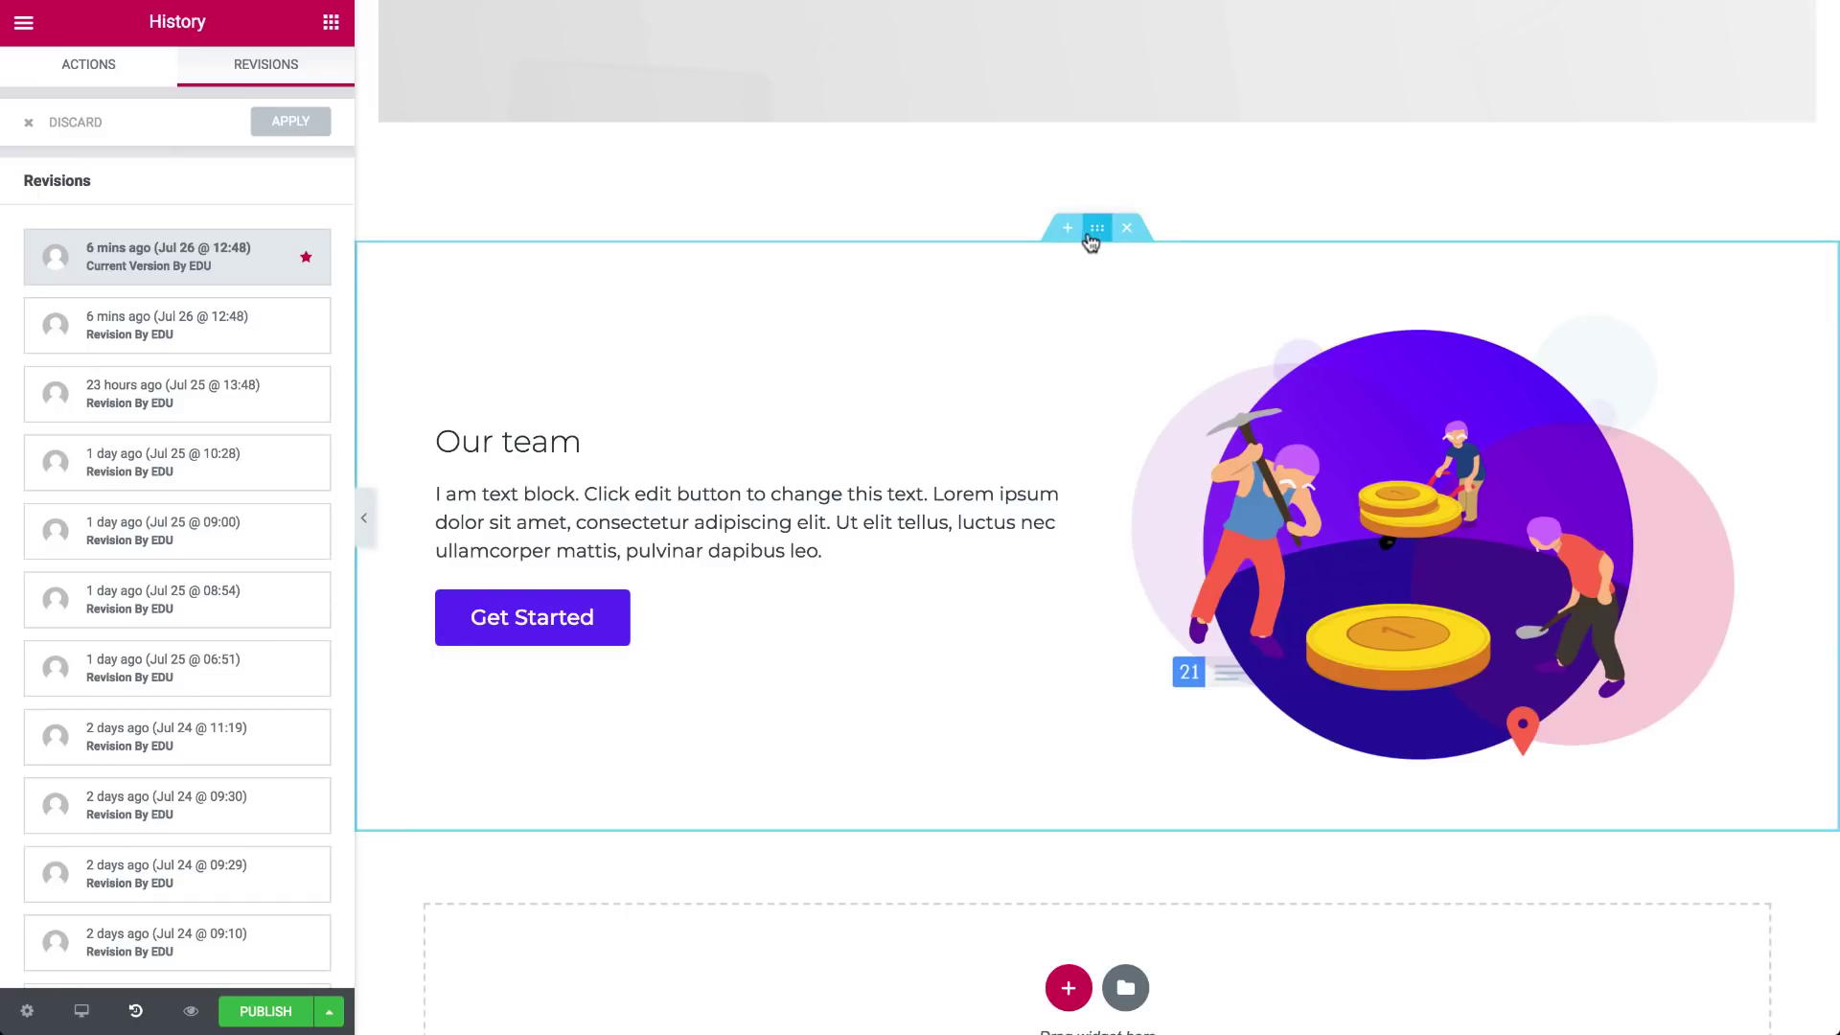
pyautogui.click(1094, 232)
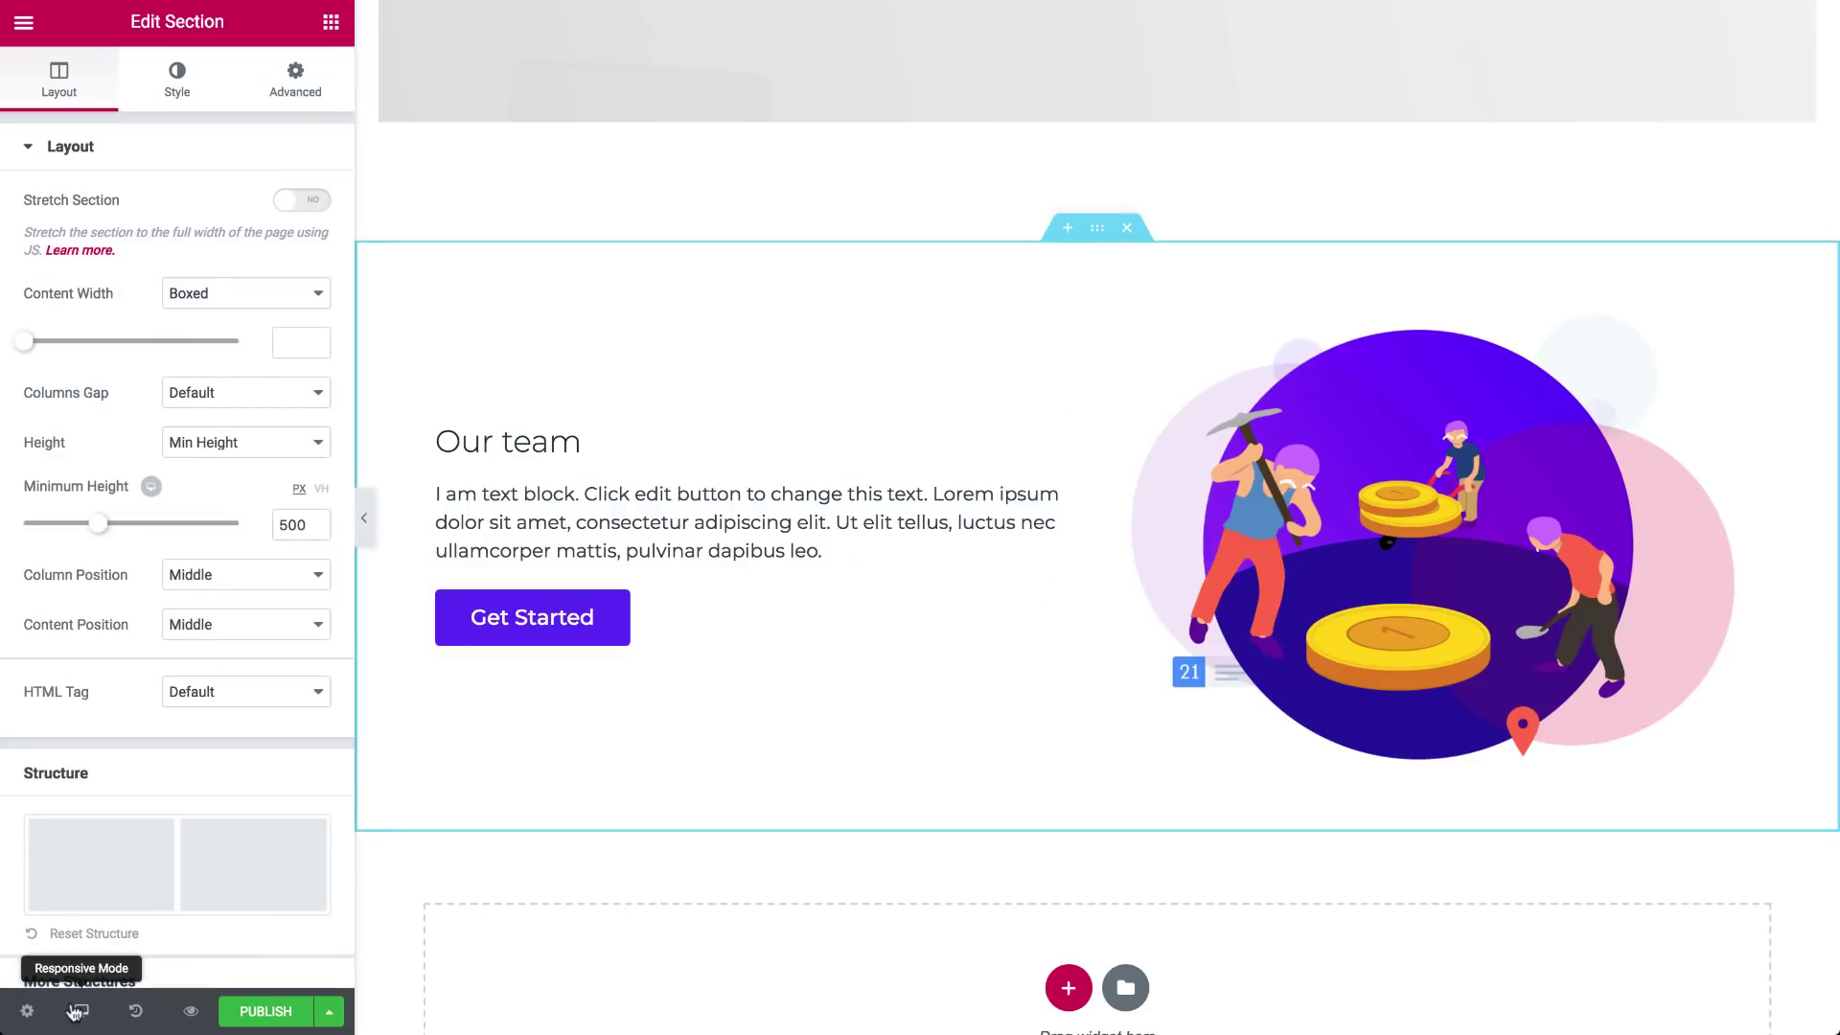
pyautogui.click(77, 1011)
pyautogui.click(82, 950)
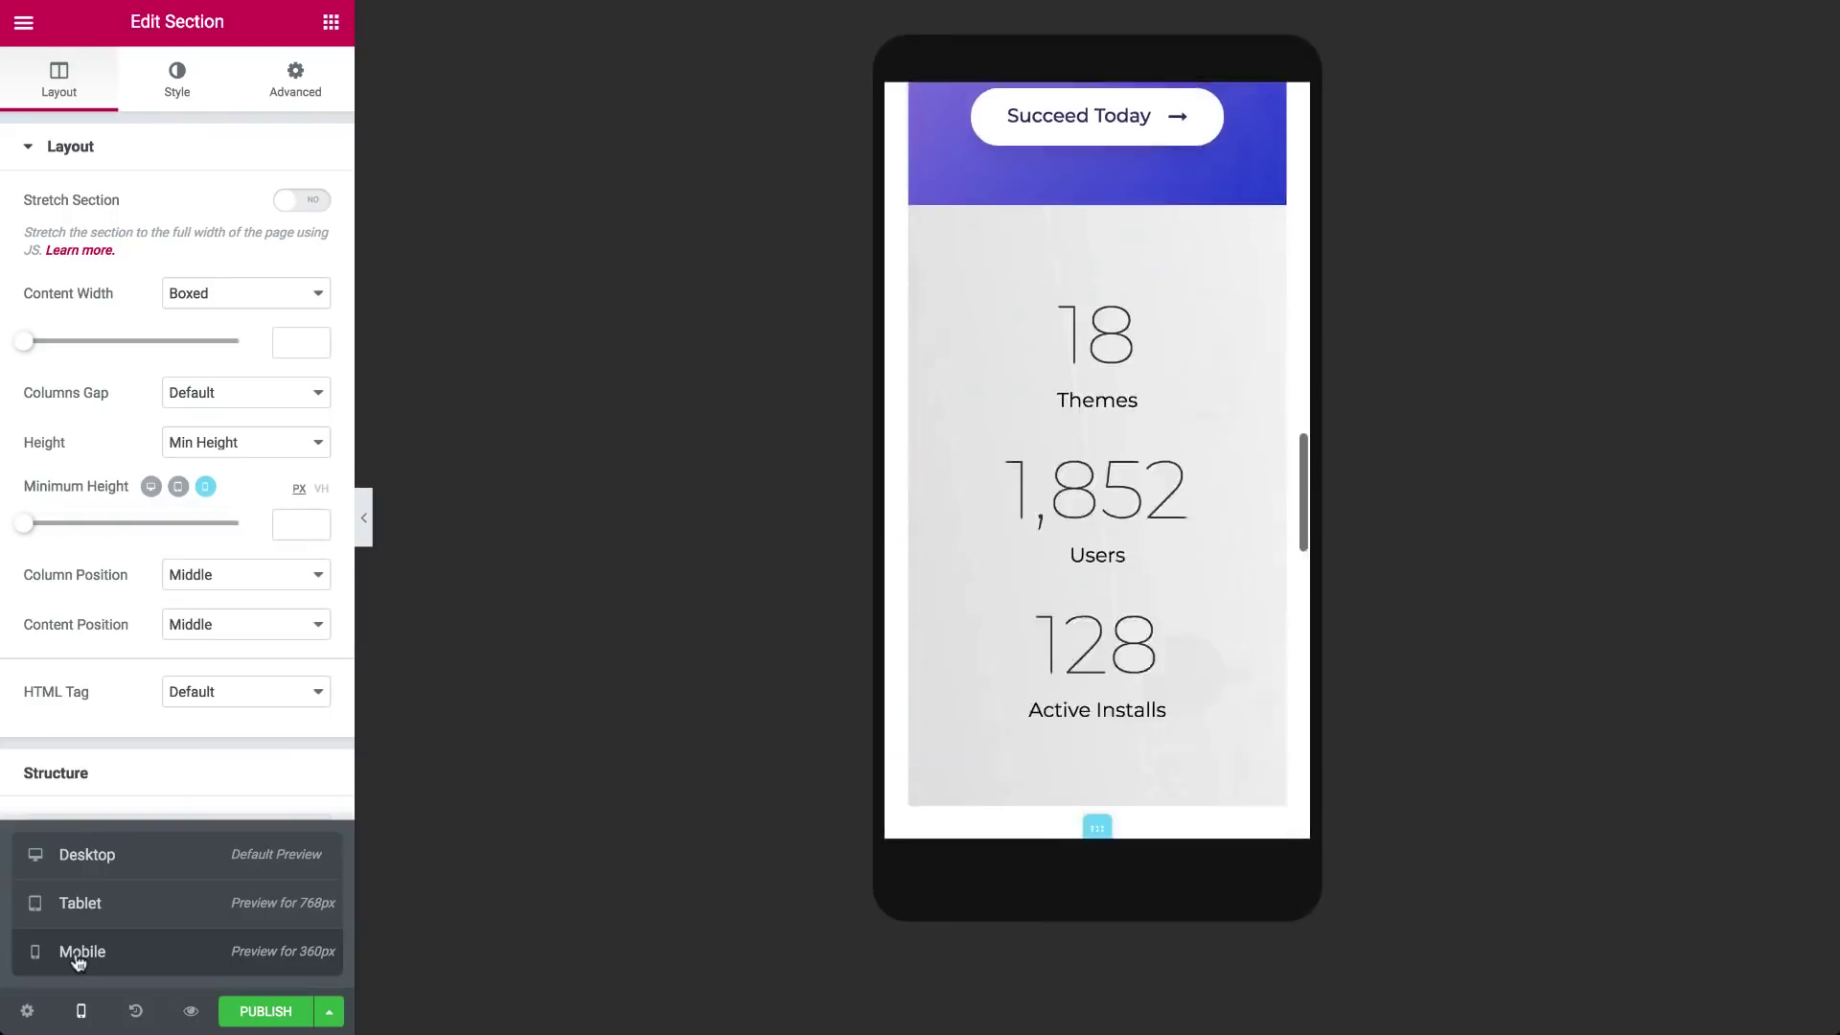
pyautogui.click(80, 903)
pyautogui.click(76, 853)
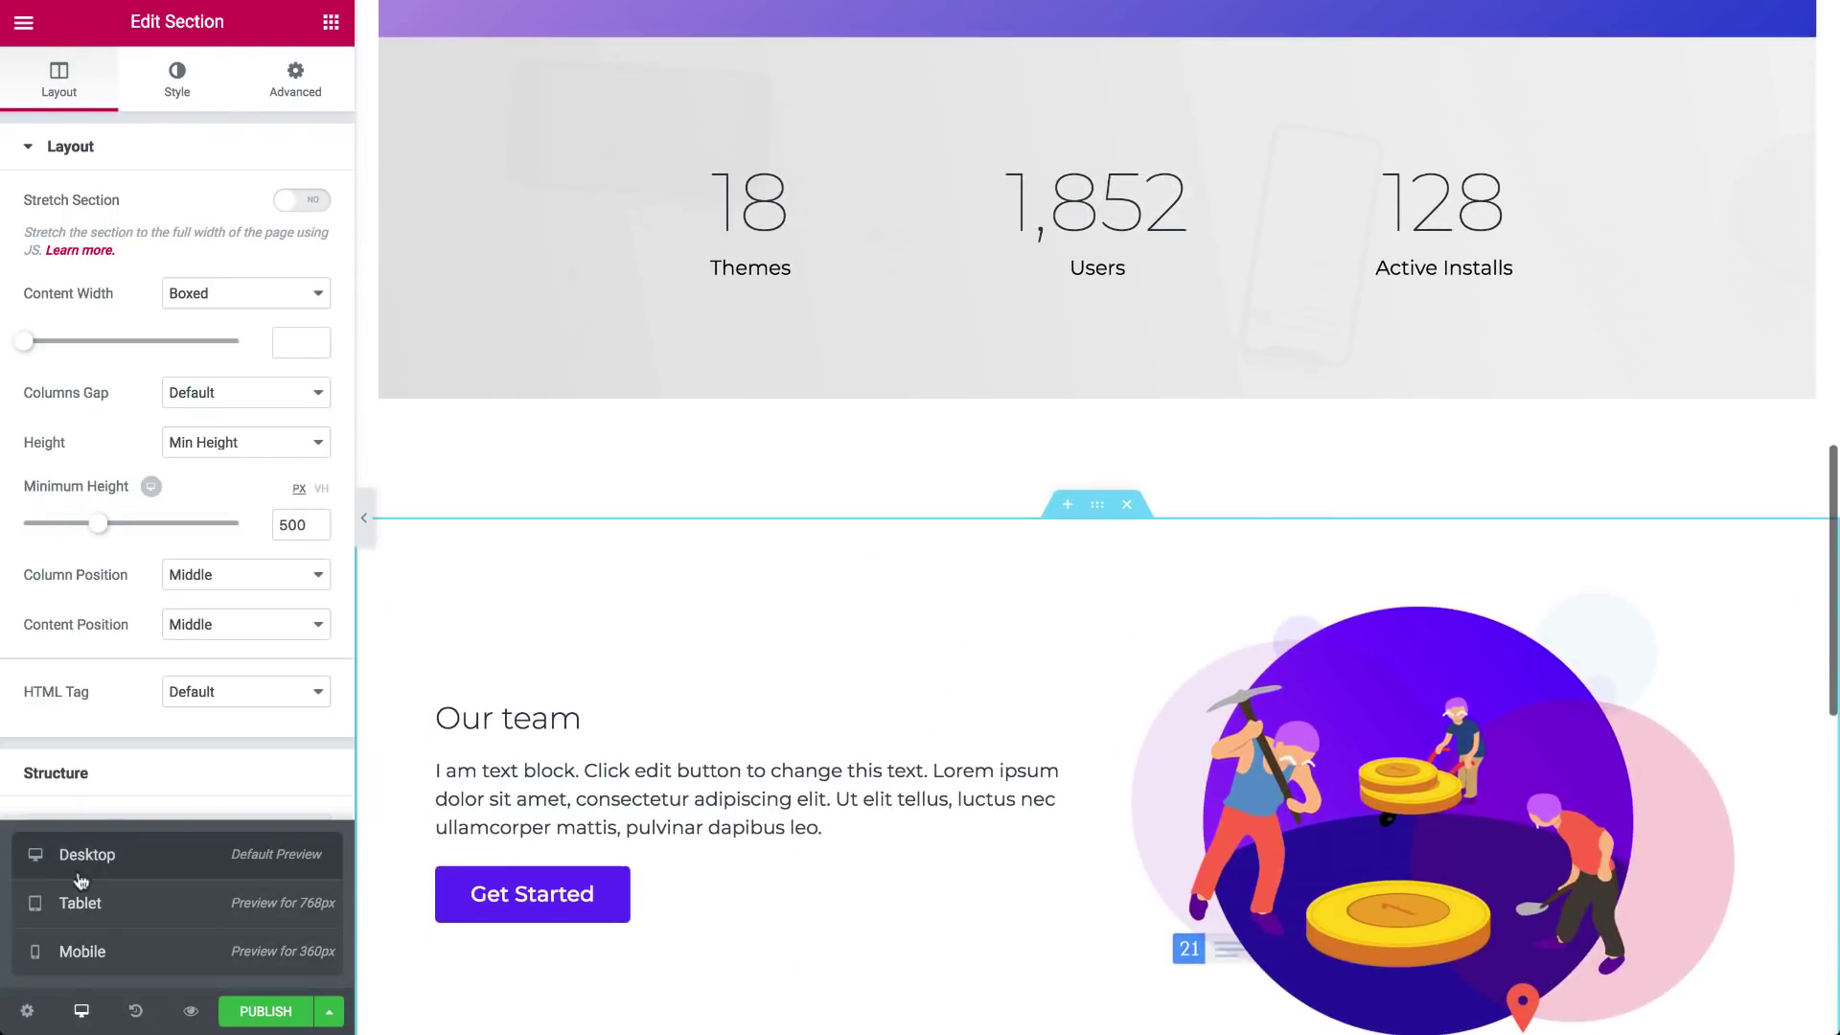
pyautogui.click(80, 1009)
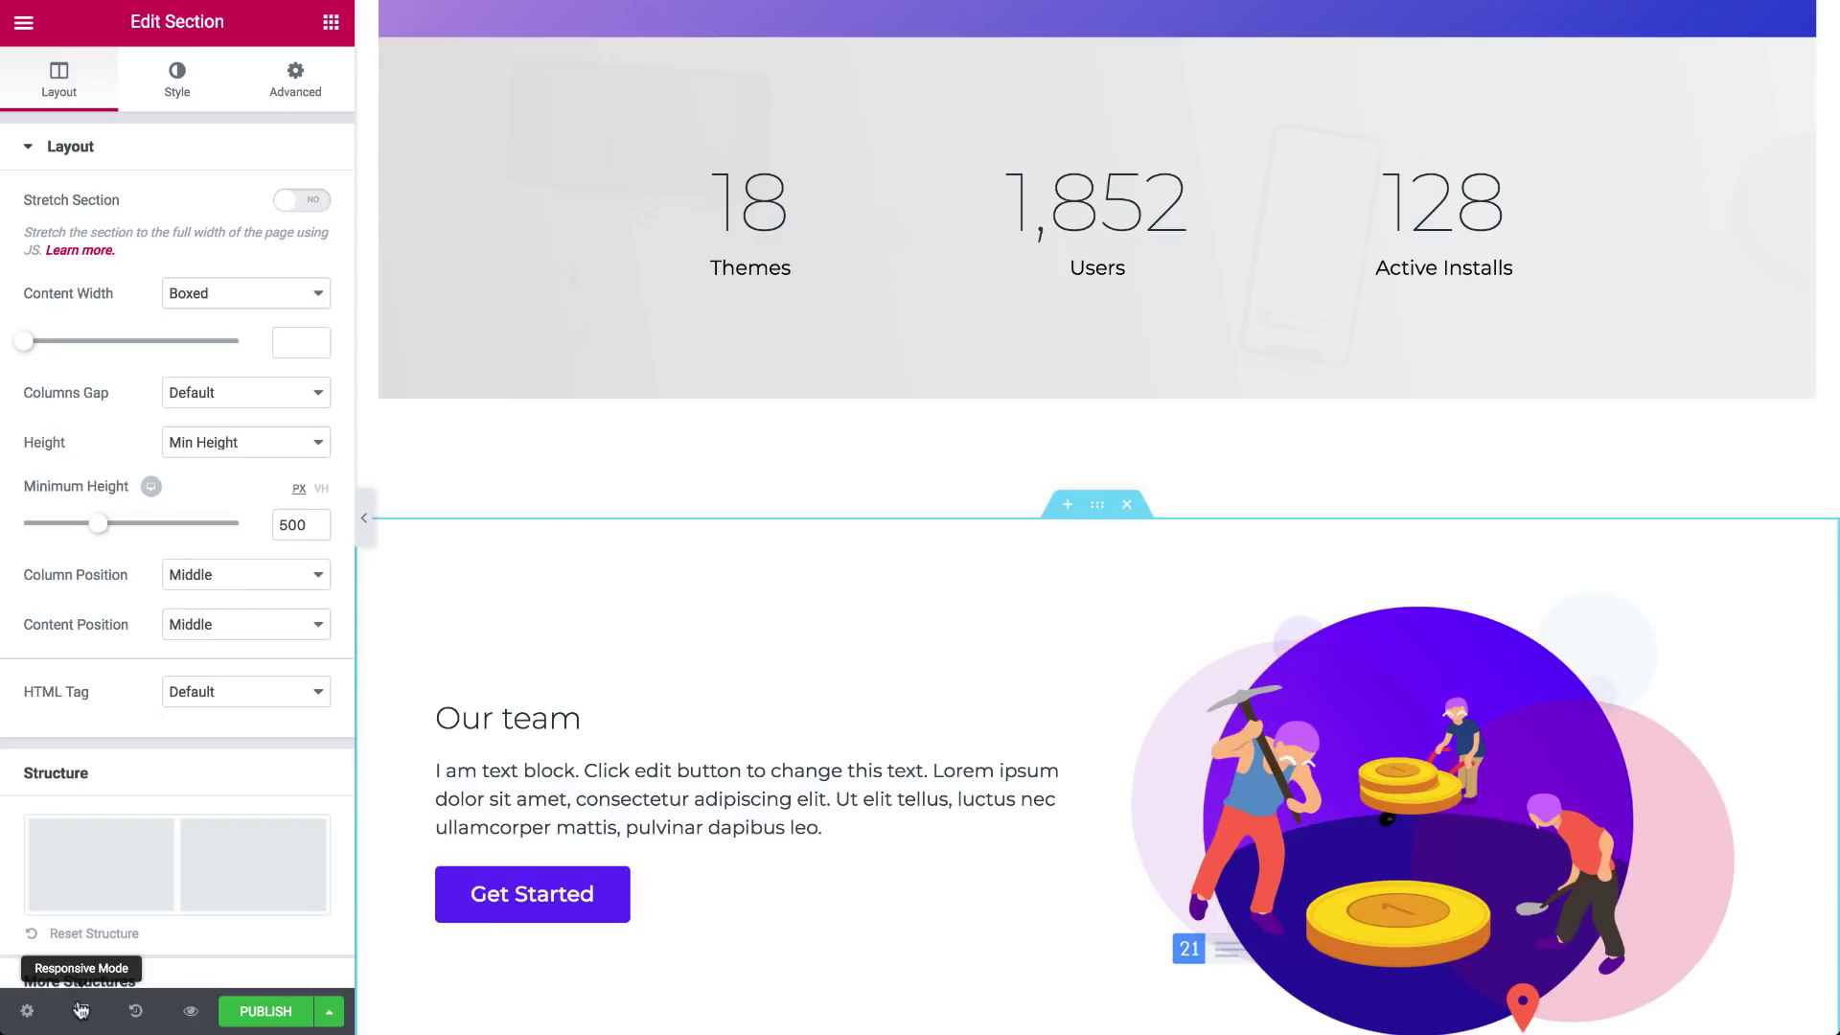
# Look over the default colours in the main menu, then drop a heading into the empty area.
pyautogui.click(331, 23)
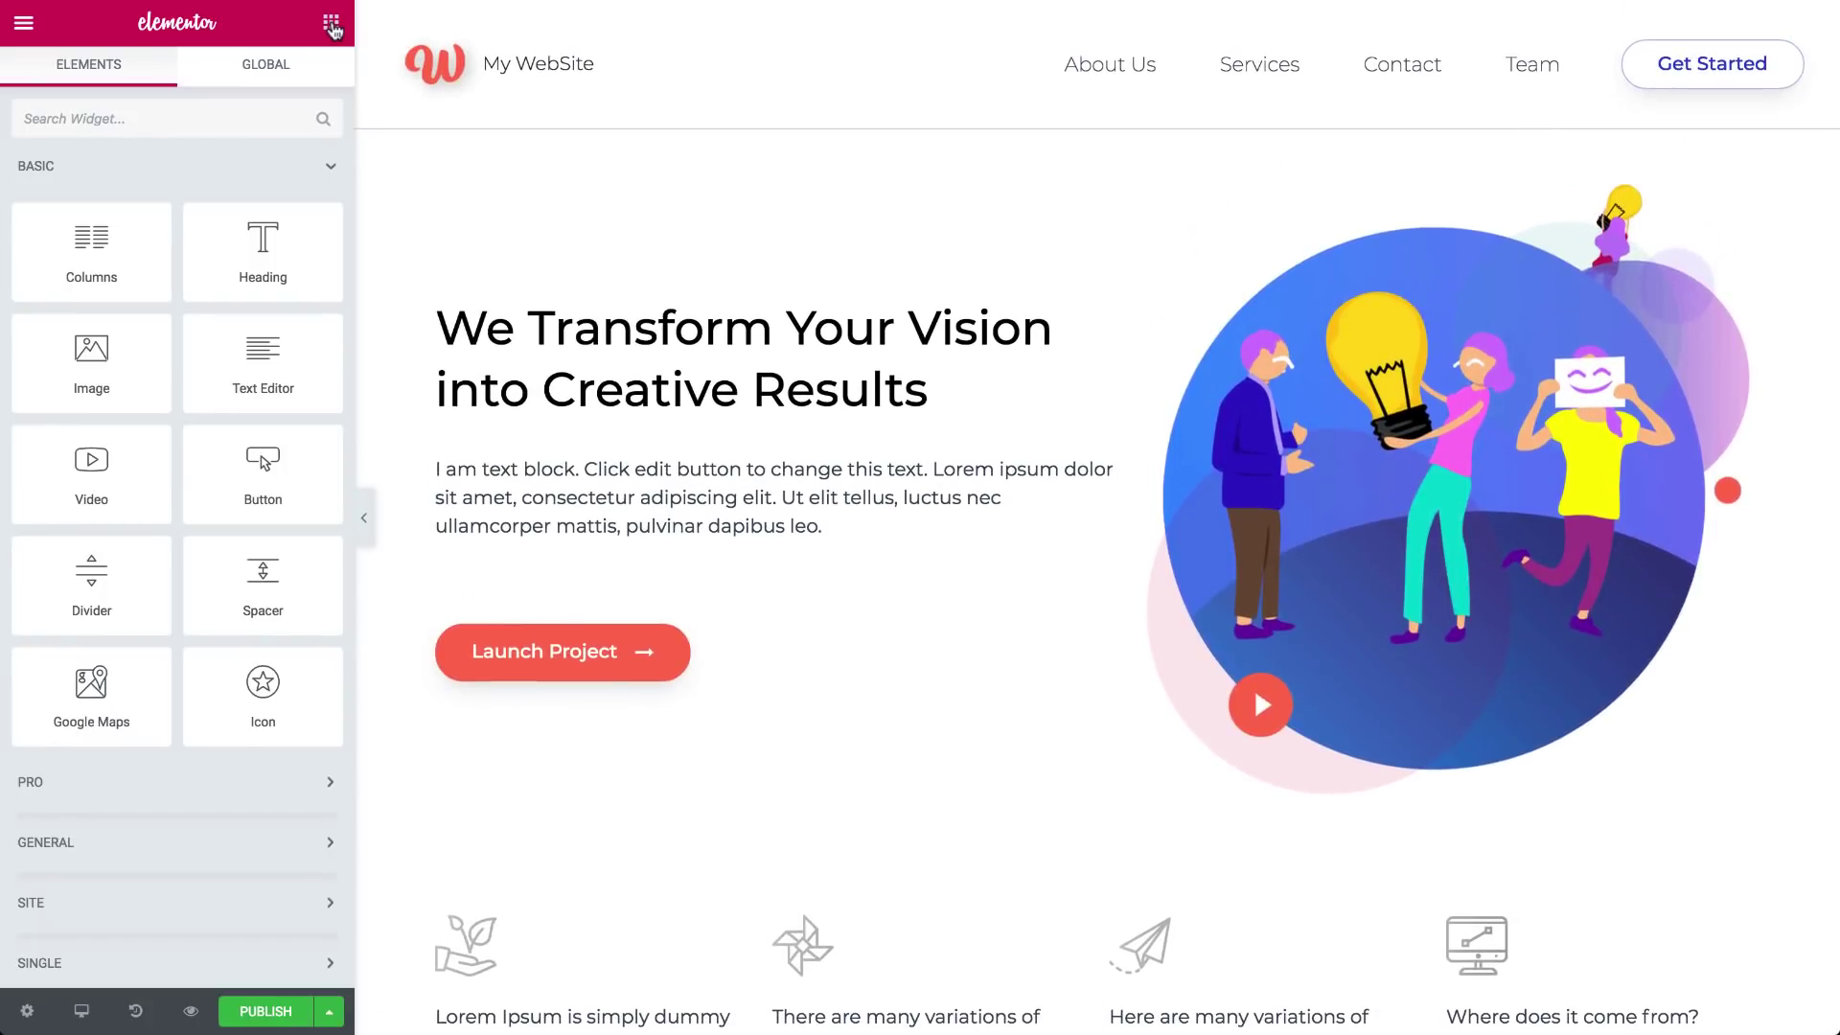
pyautogui.click(24, 23)
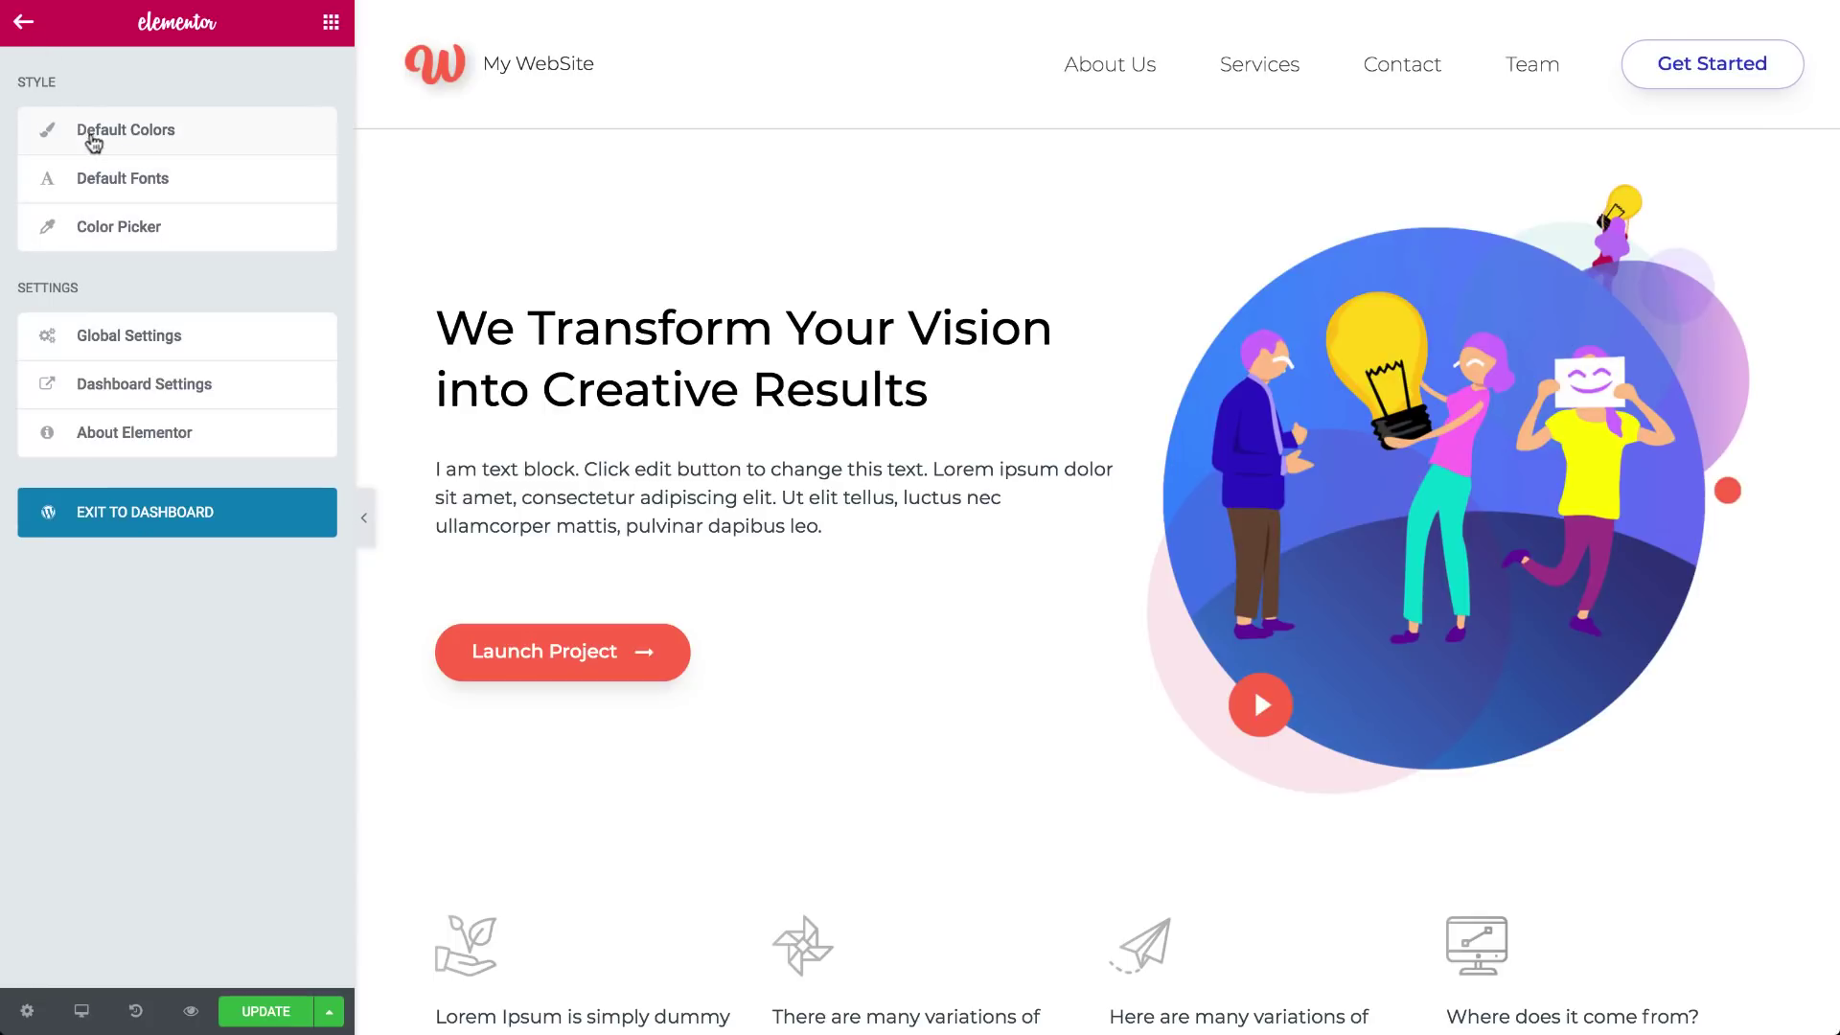
pyautogui.click(93, 129)
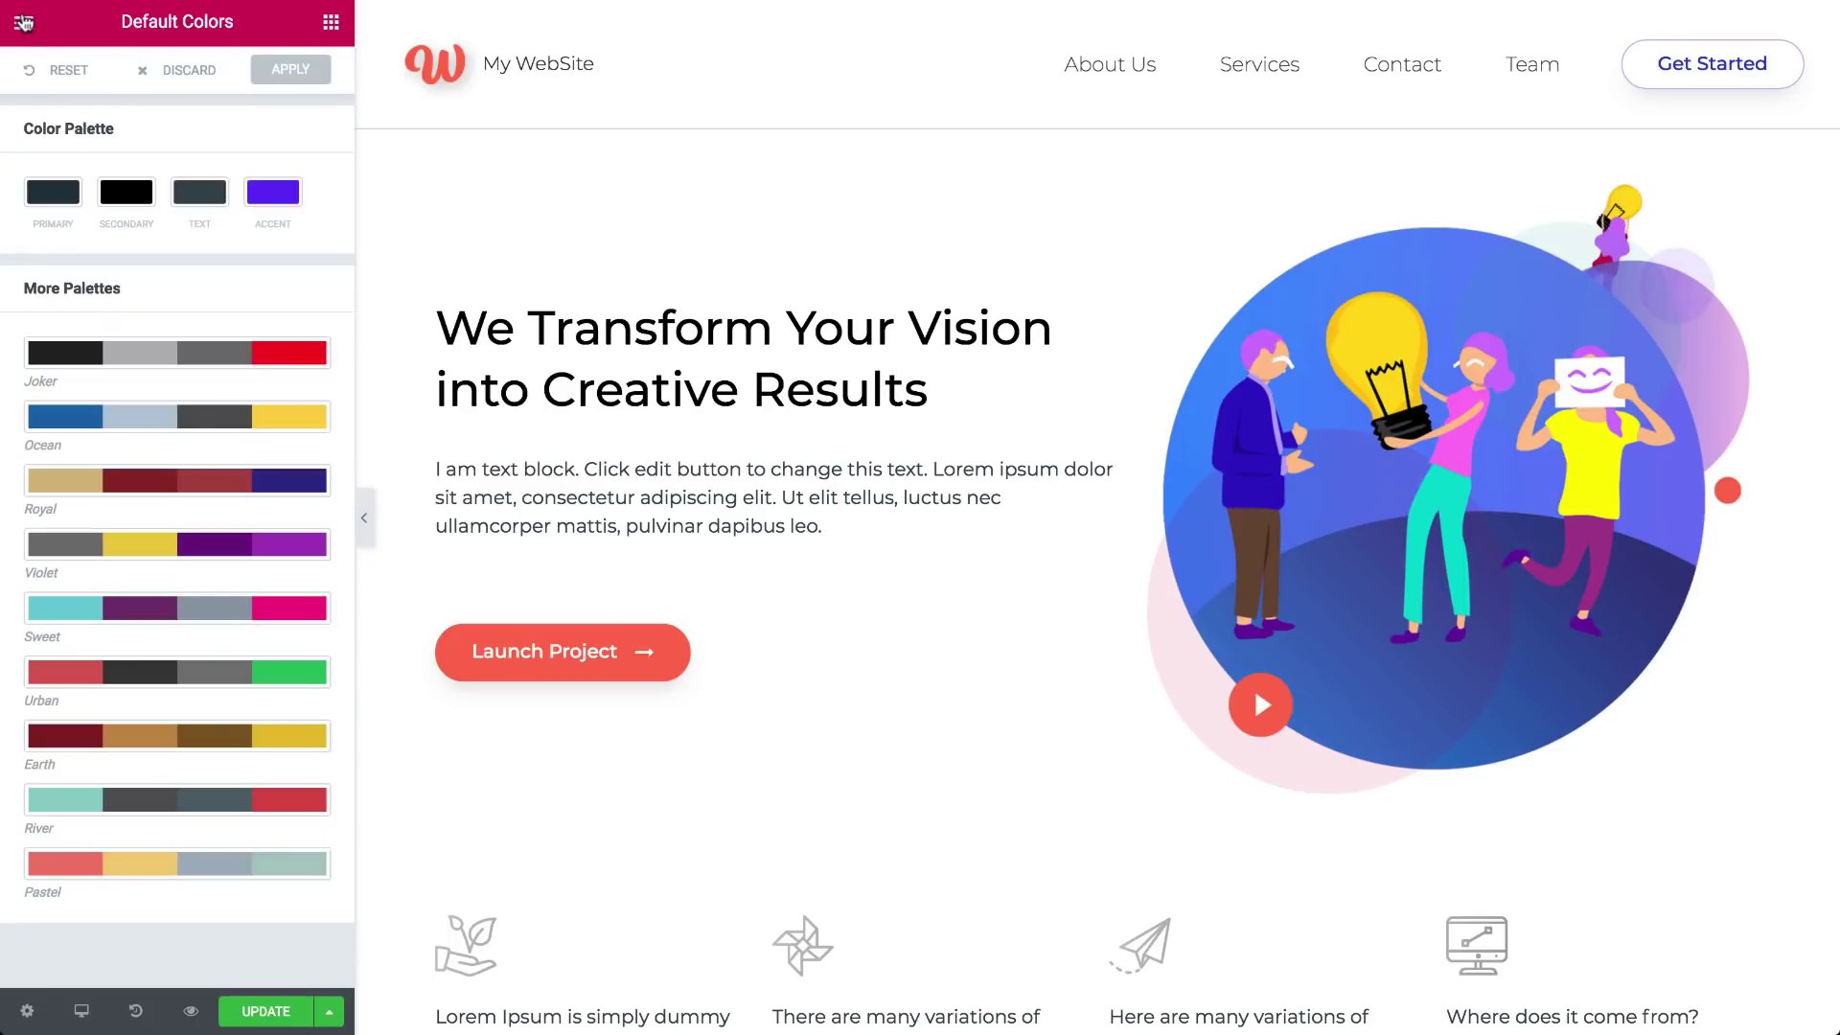
pyautogui.click(23, 23)
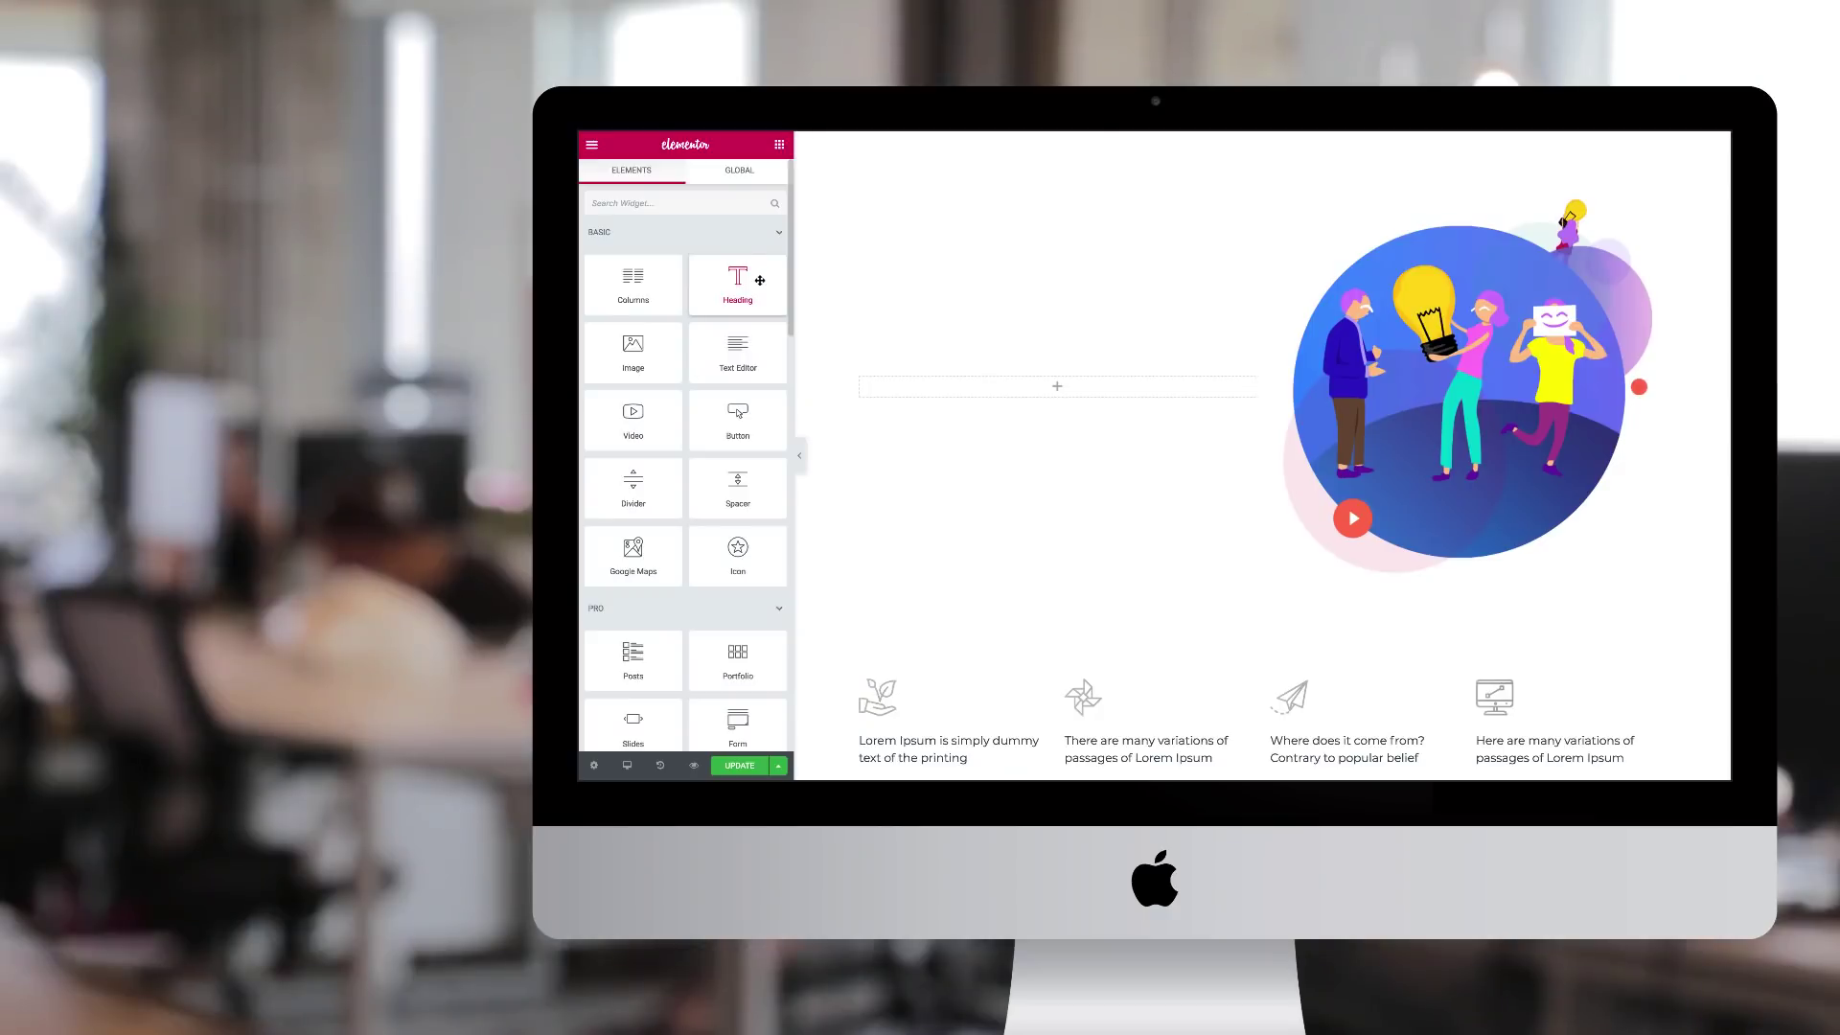
pyautogui.moveTo(760, 280); pyautogui.dragTo(1026, 399)
# Place a Text Editor block and then a Button widget beneath the heading.
pyautogui.click(783, 144)
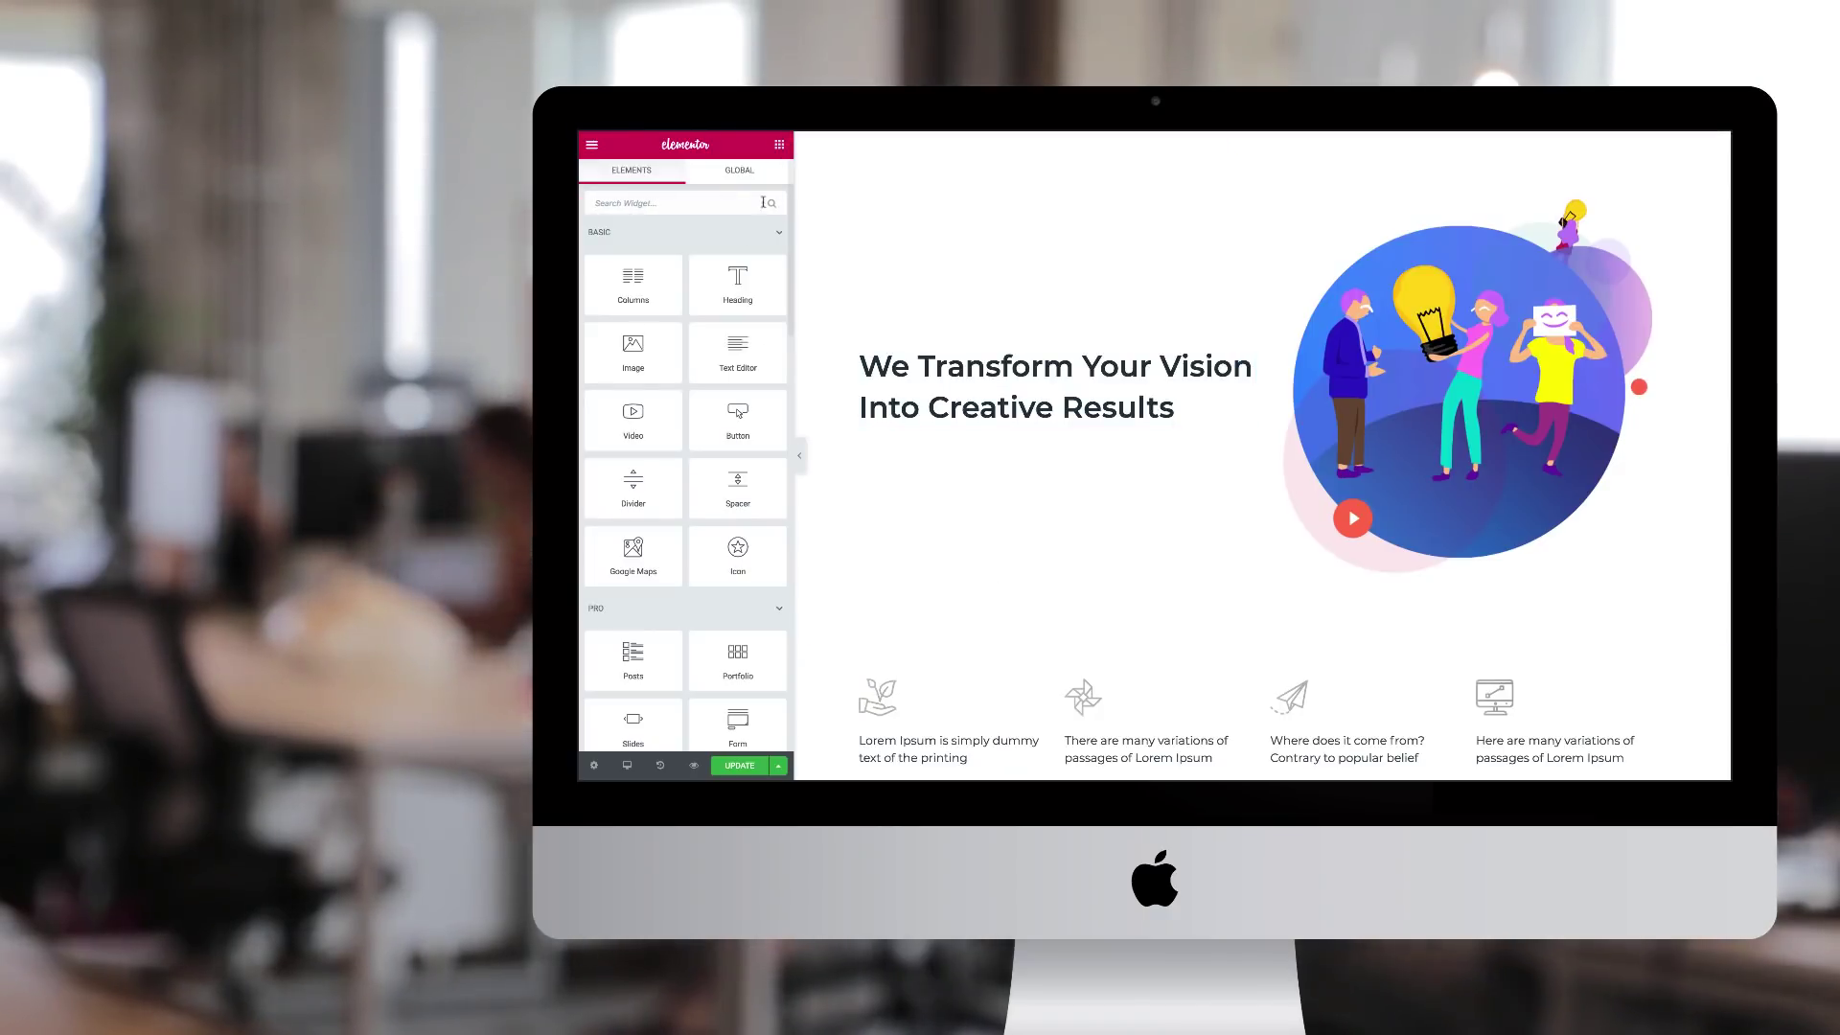
pyautogui.moveTo(739, 356); pyautogui.dragTo(968, 416)
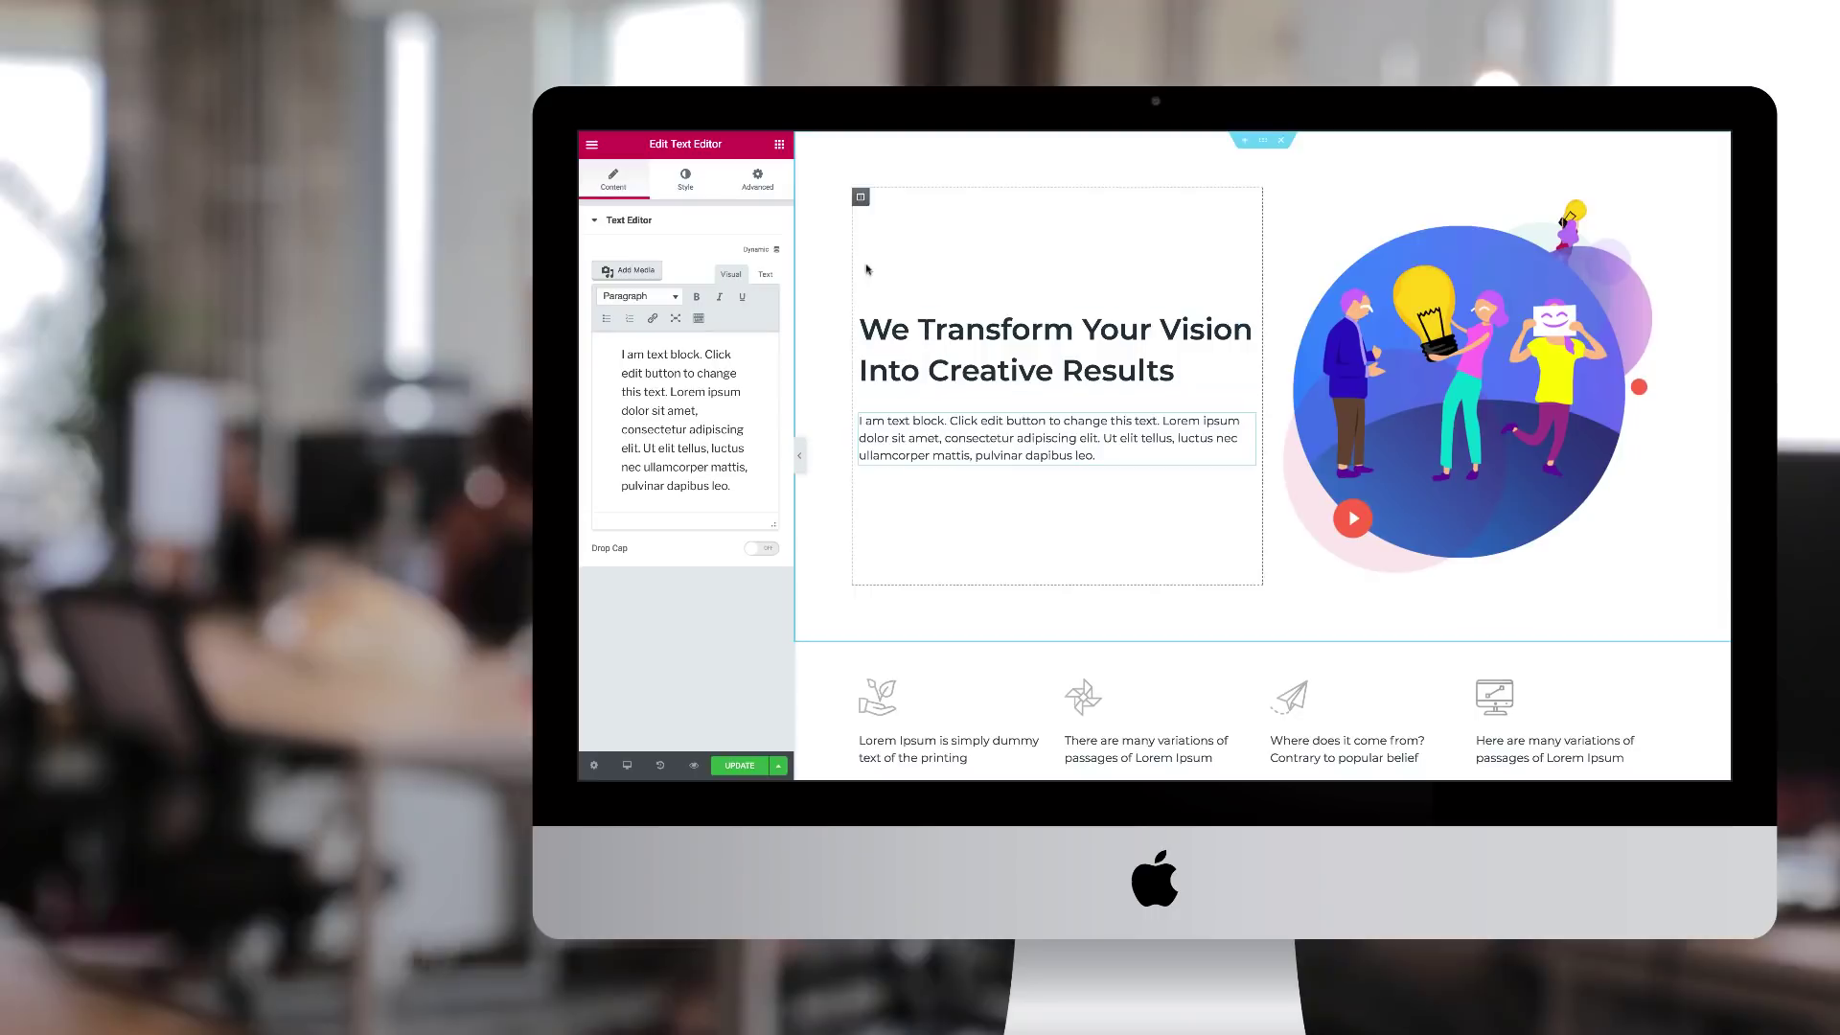
pyautogui.click(779, 144)
pyautogui.moveTo(738, 419); pyautogui.dragTo(935, 458)
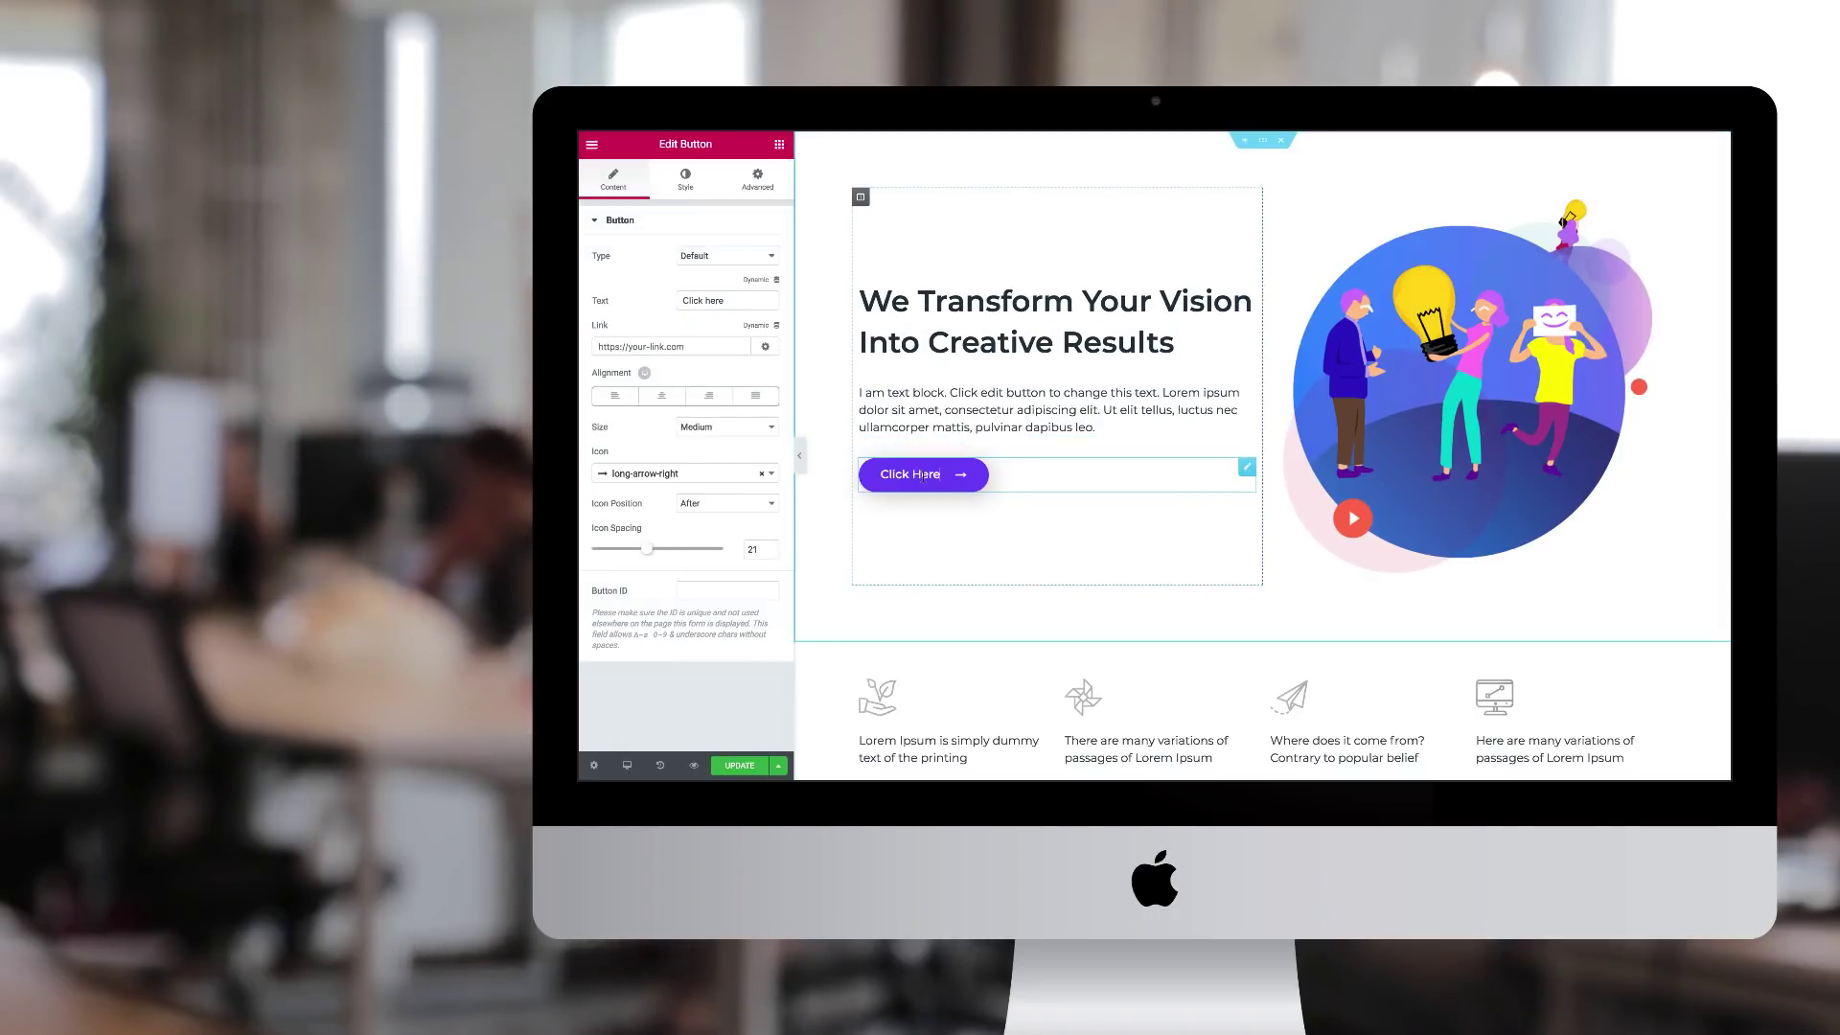